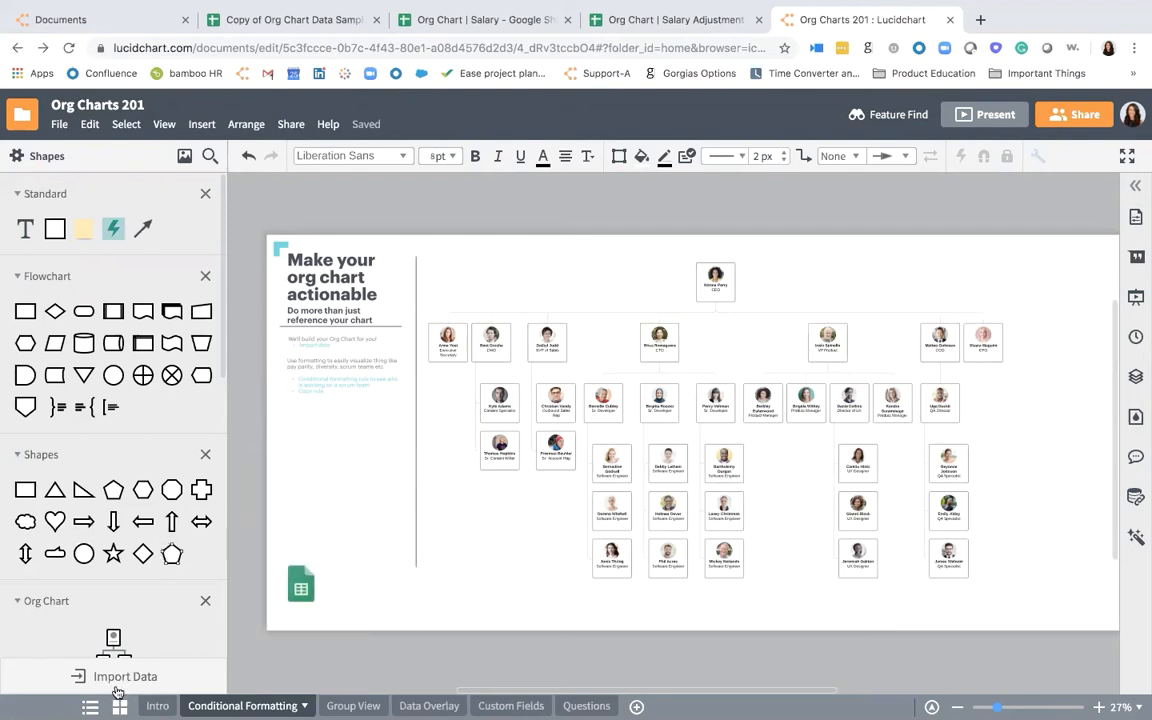
- Open the org chart data import to view its employee table requirements and data source options
click(118, 688)
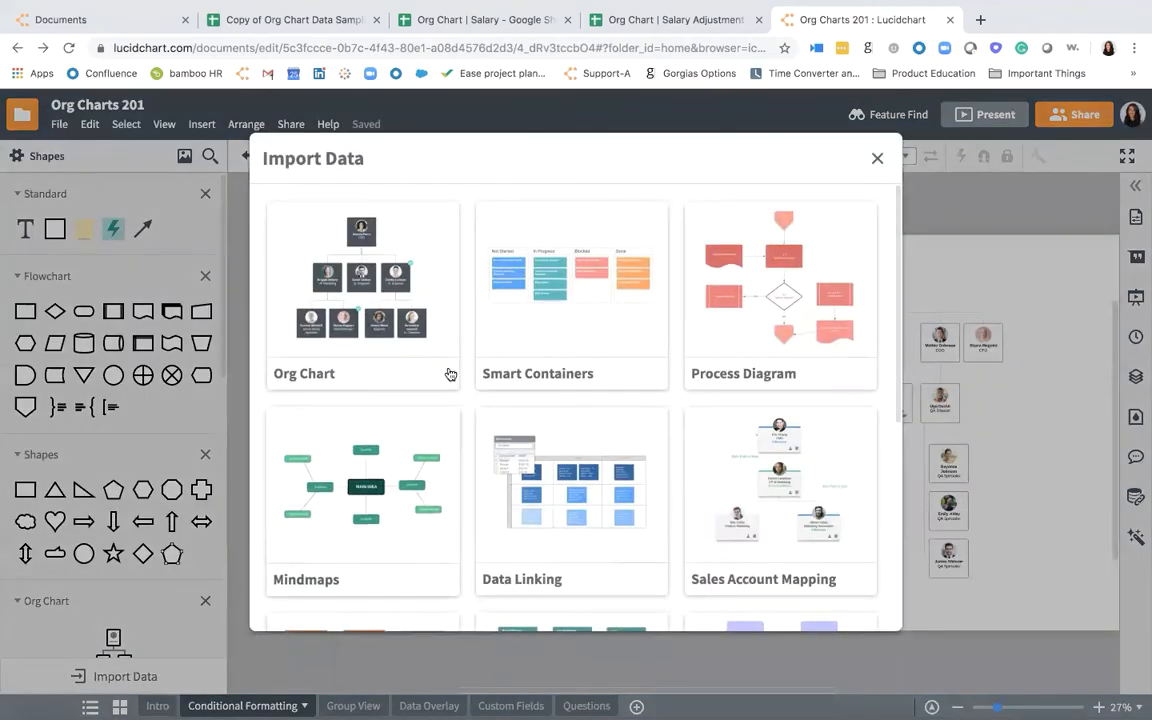
click(356, 266)
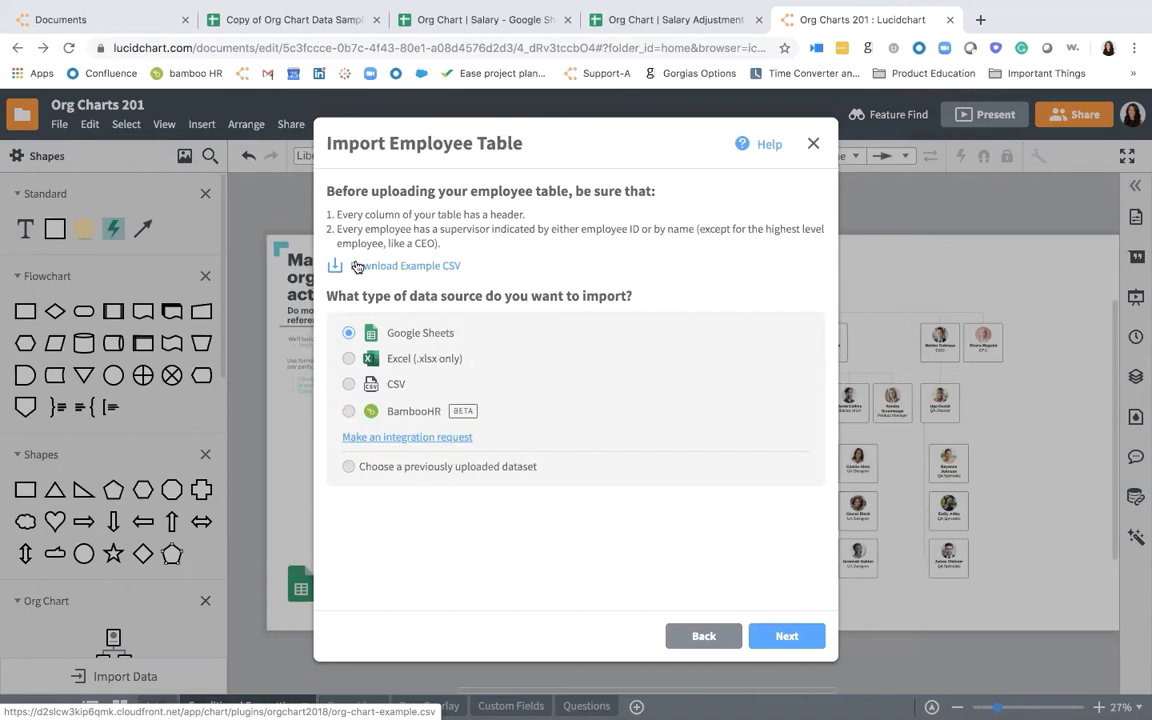
- Examine the column headers, Image URL links and the Employee ID and Supervisor ID relationship in the Copy of Org Chart Data Sample spreadsheet
click(277, 20)
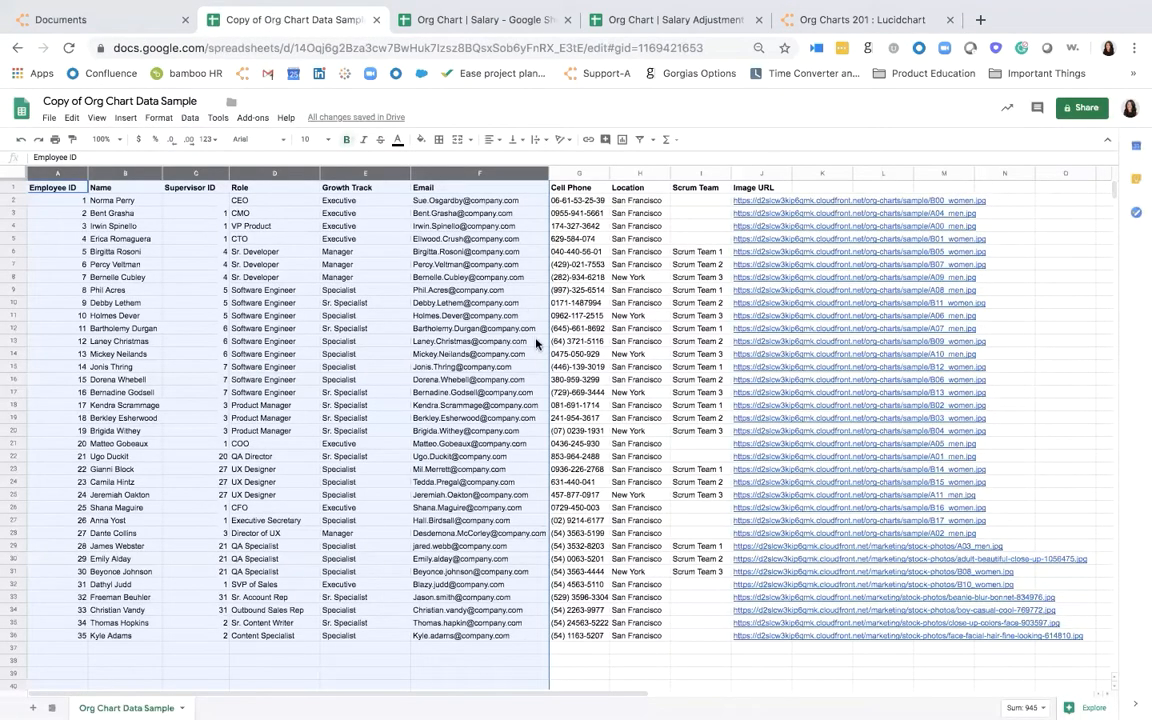
click(480, 341)
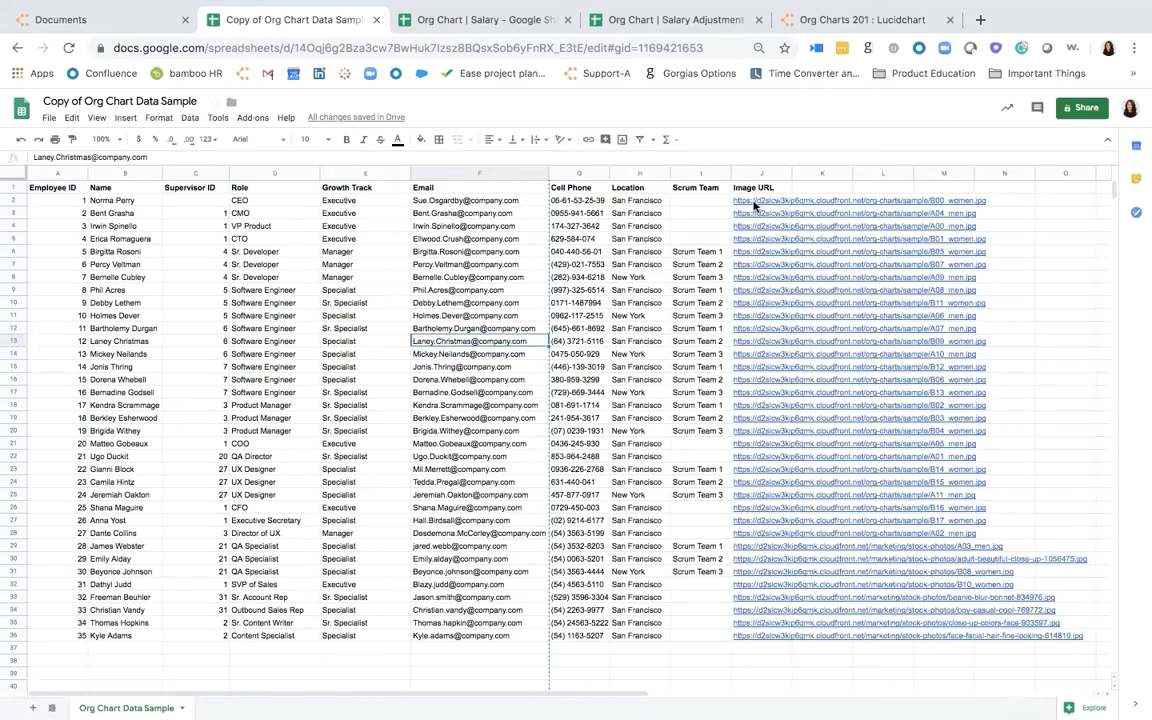
mouse_move(754, 202)
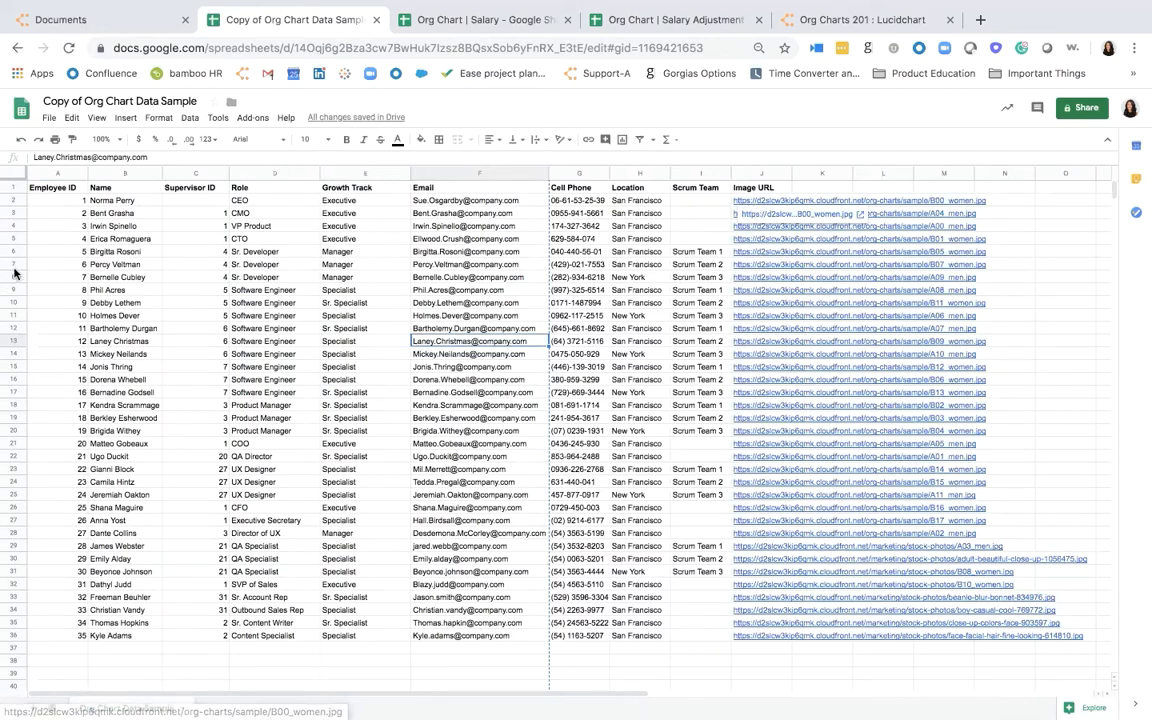
click(66, 190)
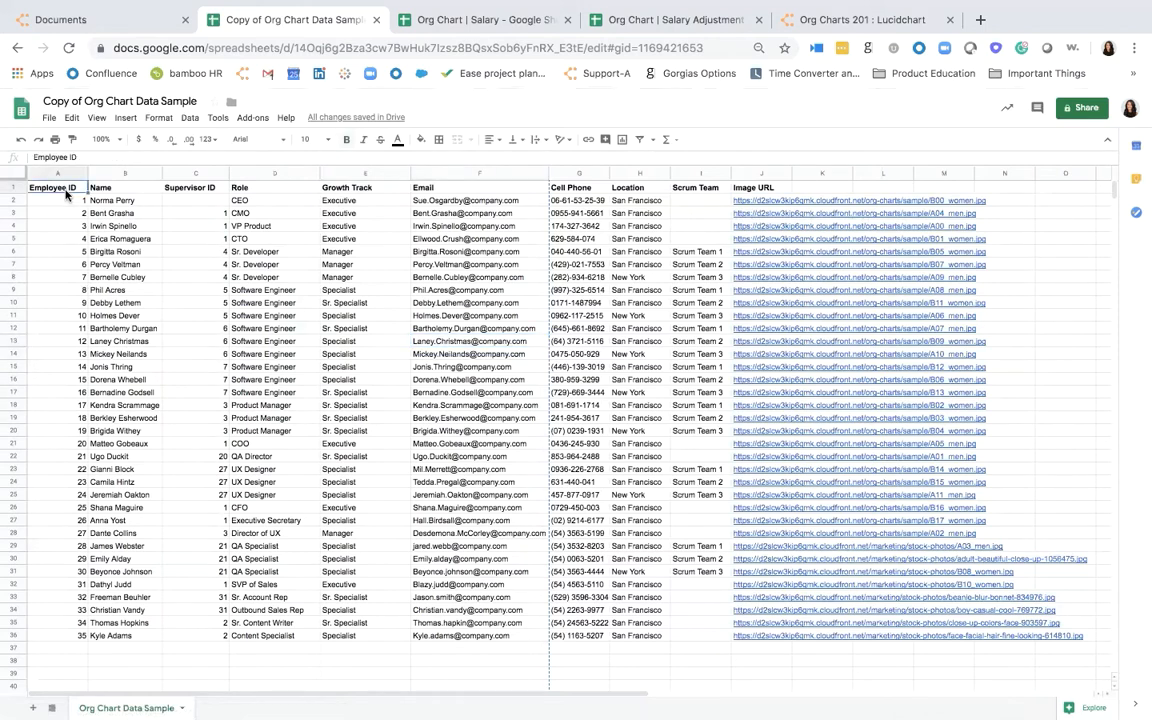
click(178, 193)
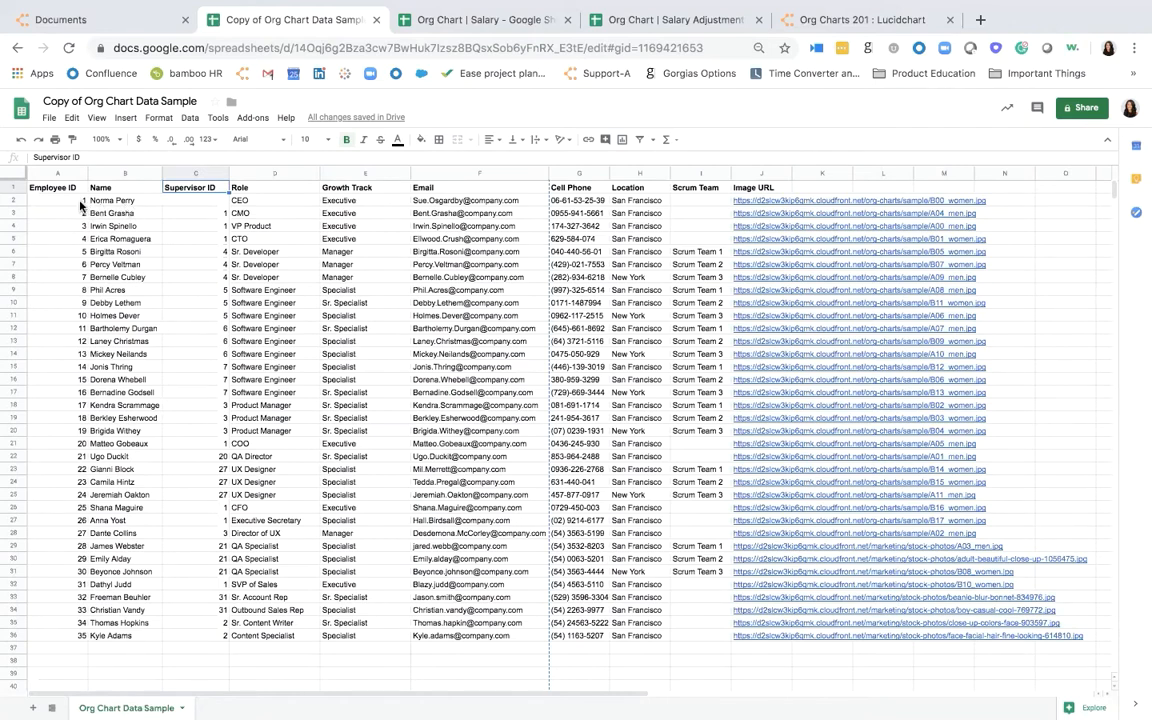
click(147, 215)
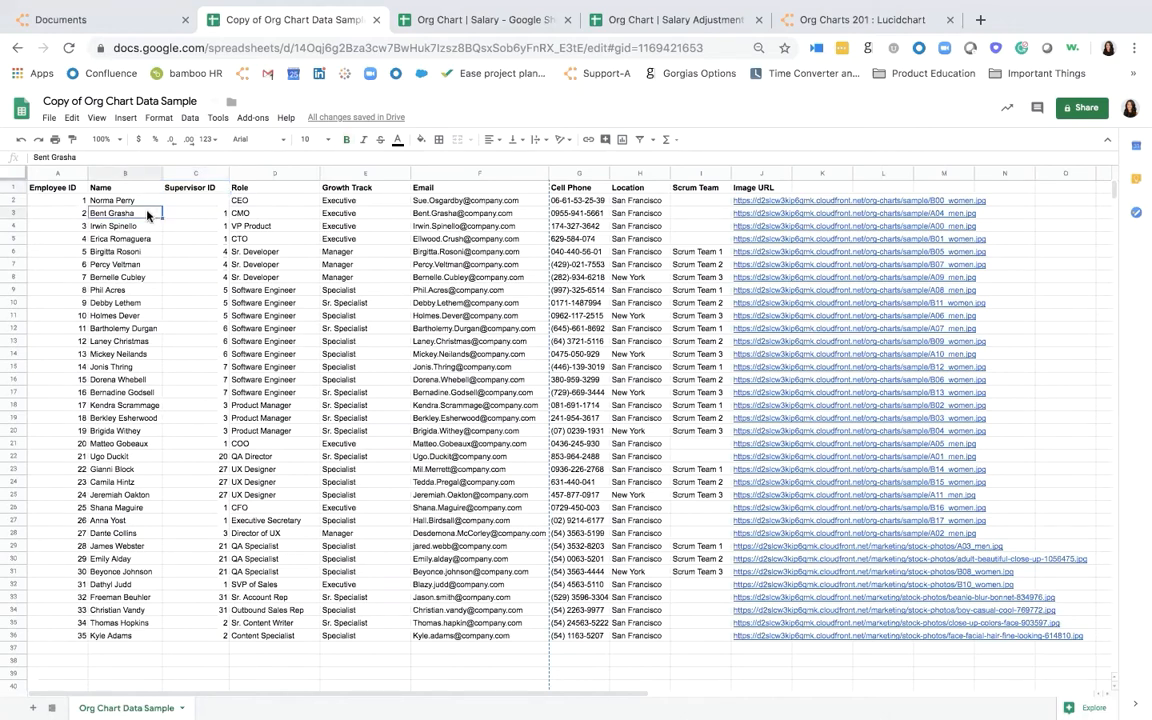
click(127, 201)
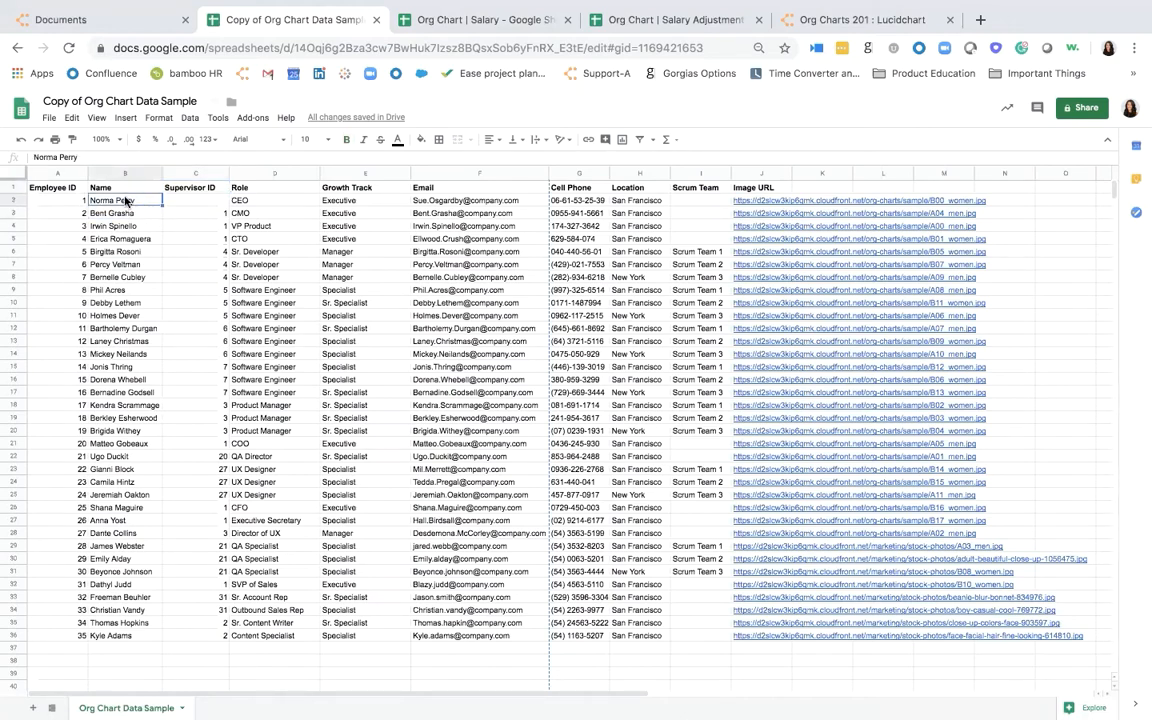
click(70, 201)
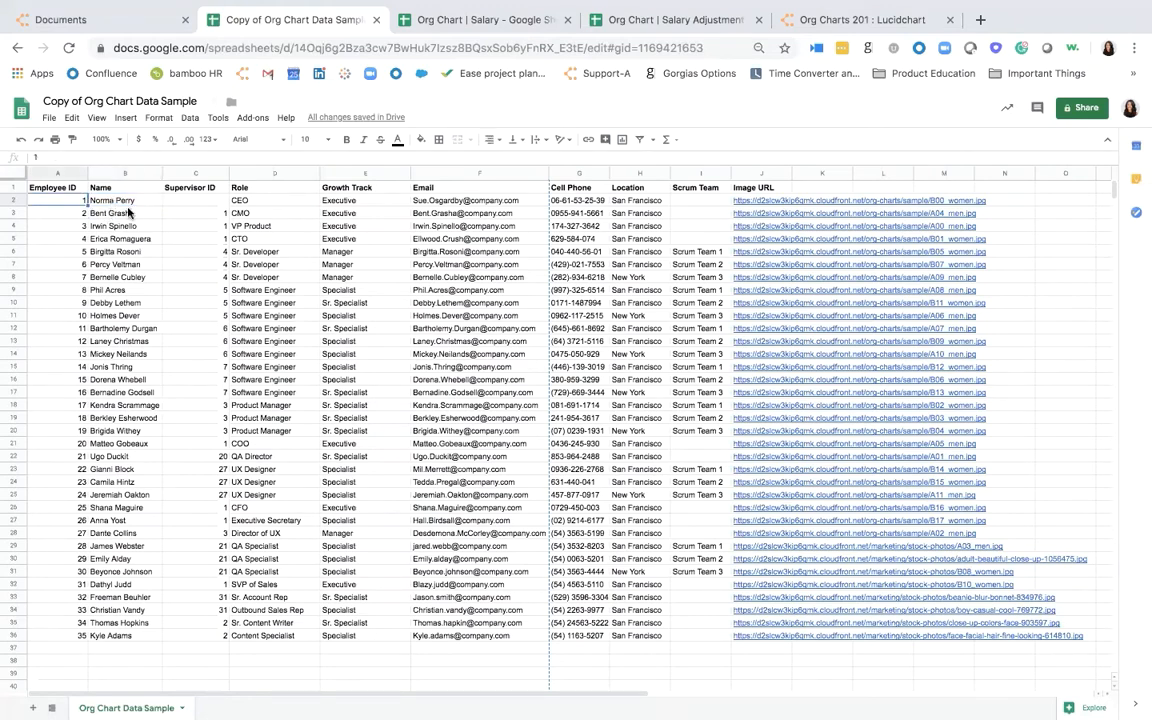
click(194, 215)
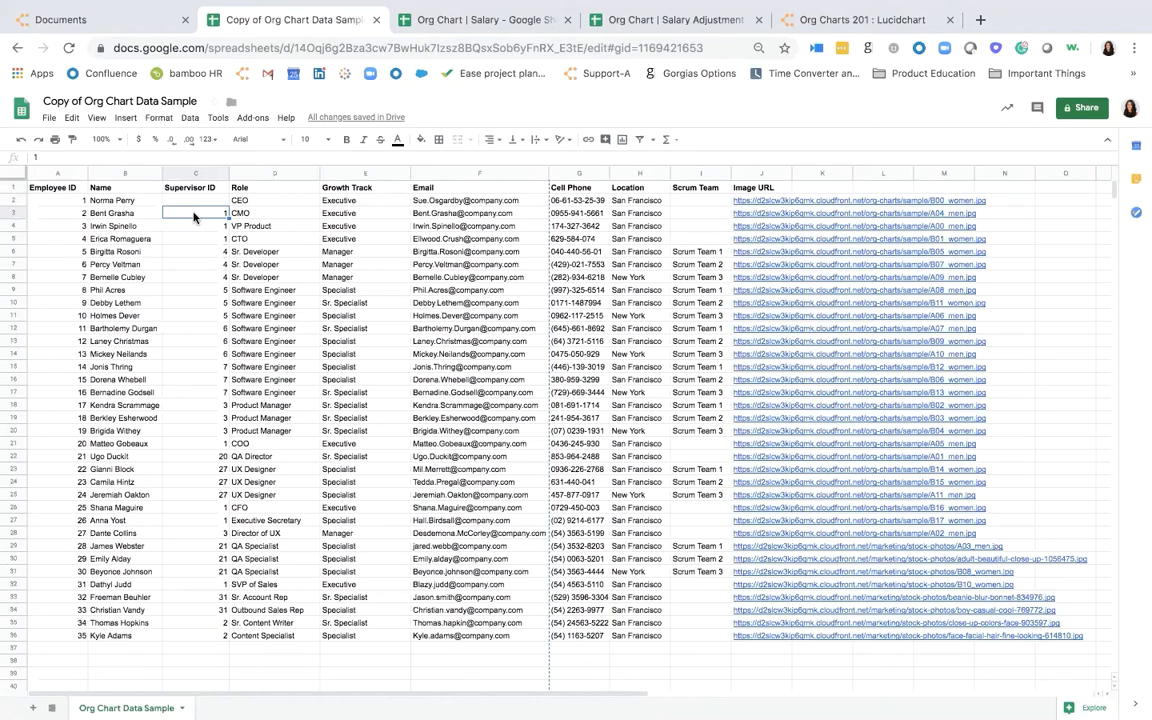
- Return to the Org Charts 201 document and dismiss the employee table import
click(860, 20)
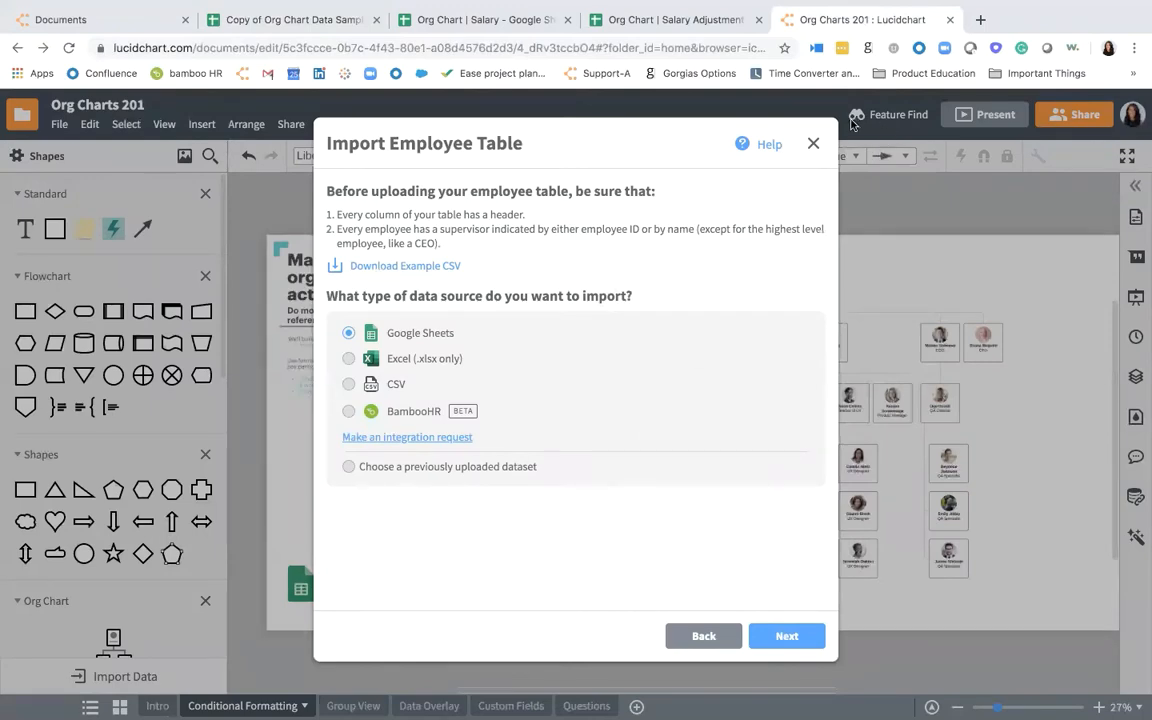
click(813, 143)
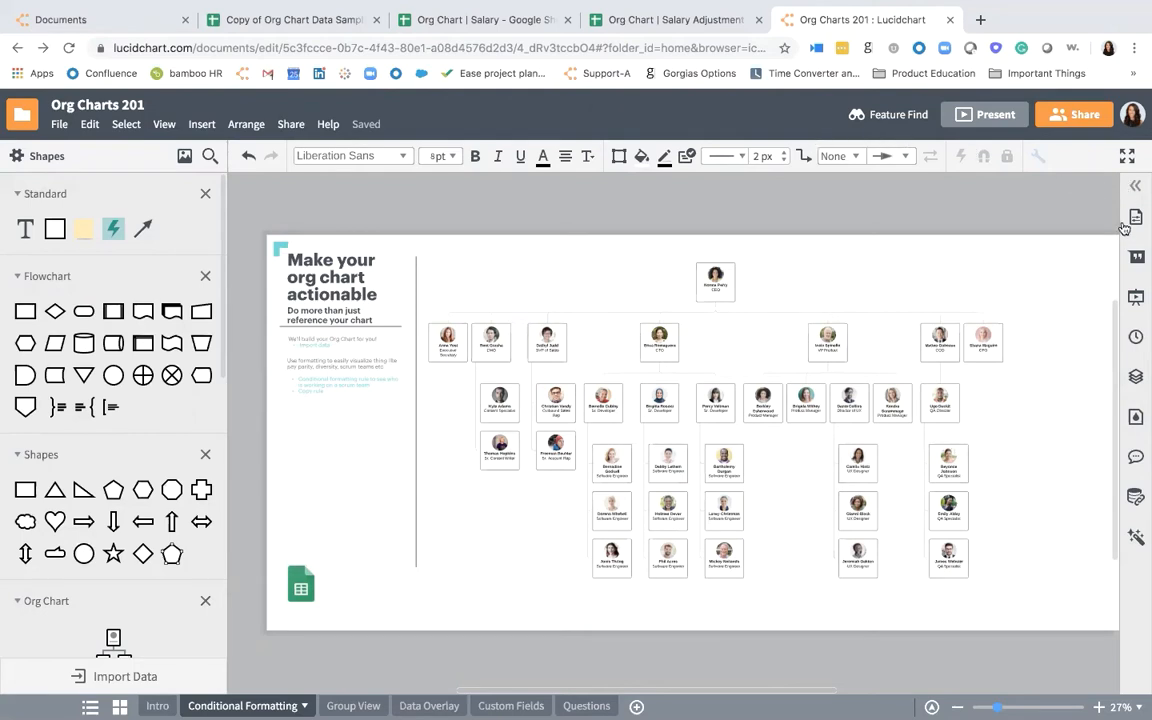
- Select the whole org chart and add a new conditional formatting rule applied to it
click(1136, 541)
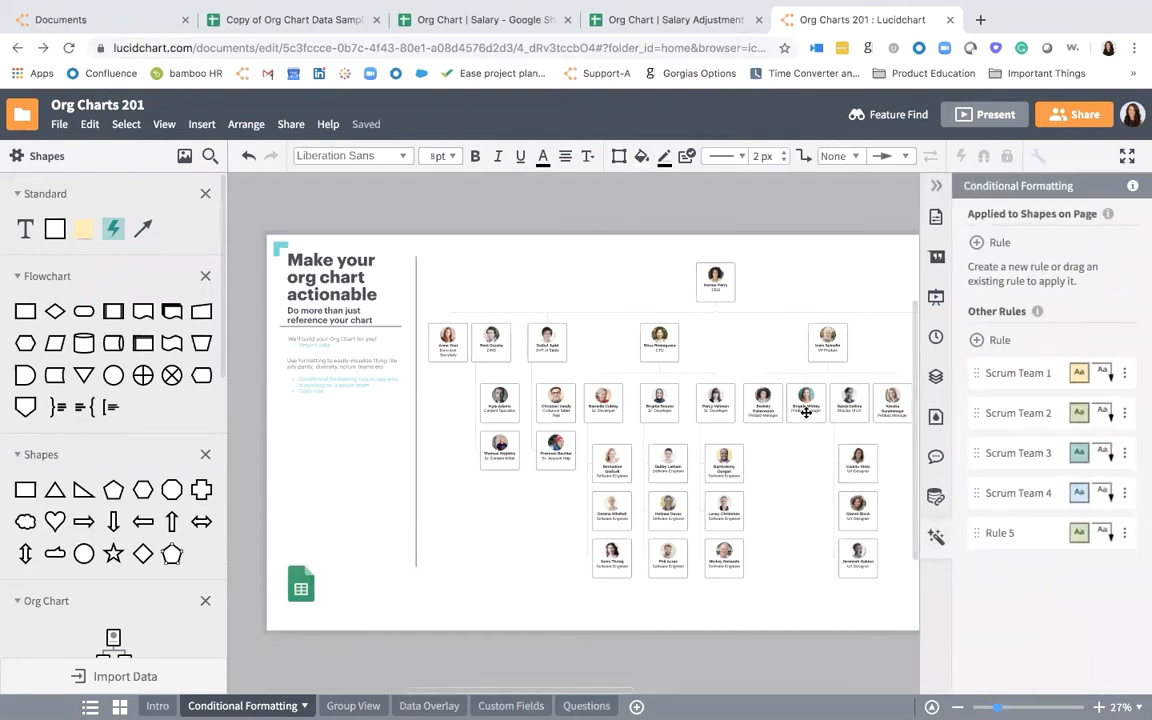
click(806, 412)
scroll(806, 412, right, 3)
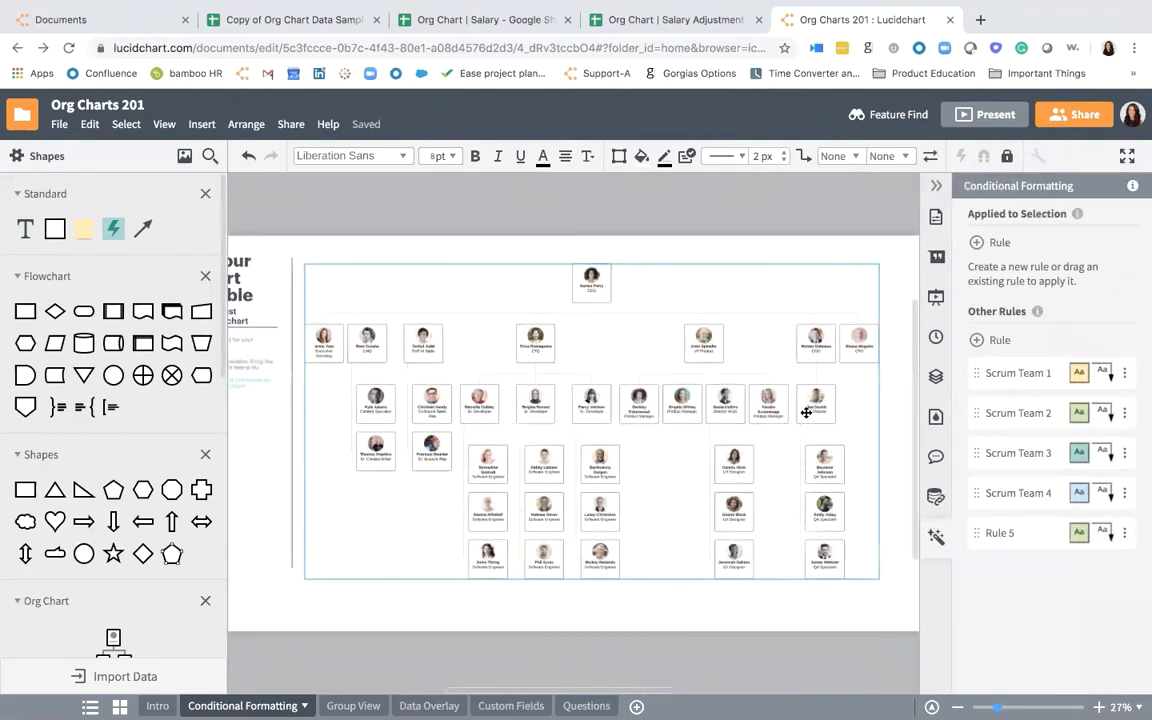
scroll(806, 412, right, 2)
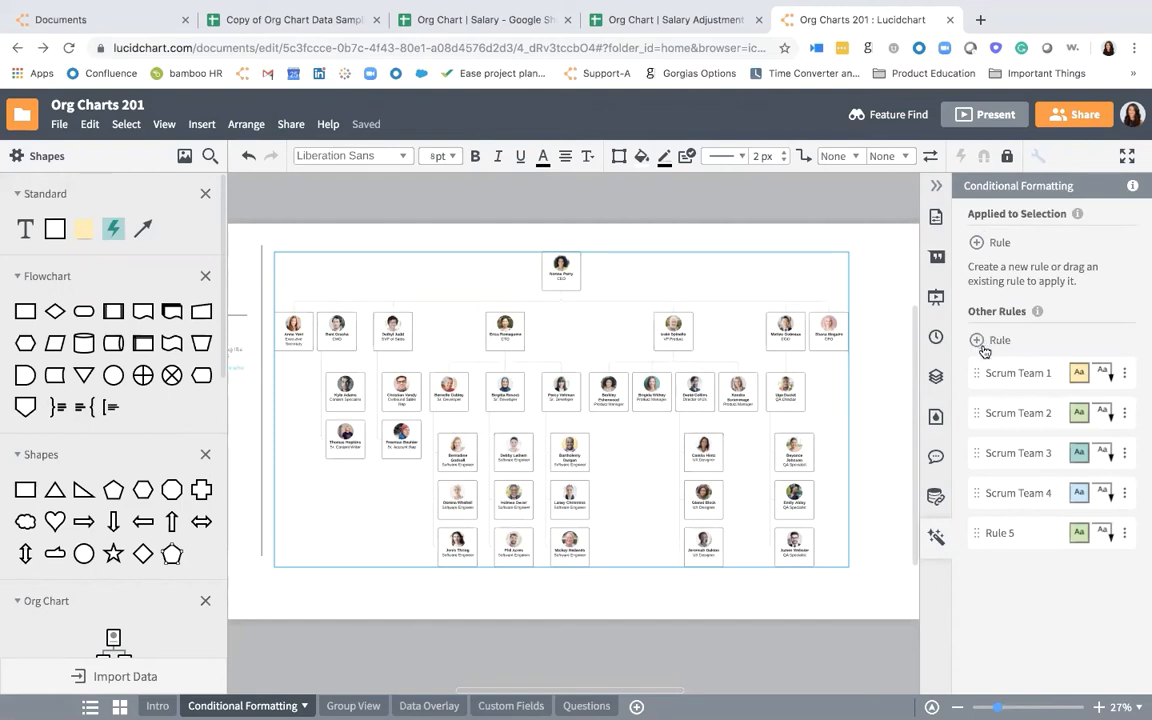
click(976, 244)
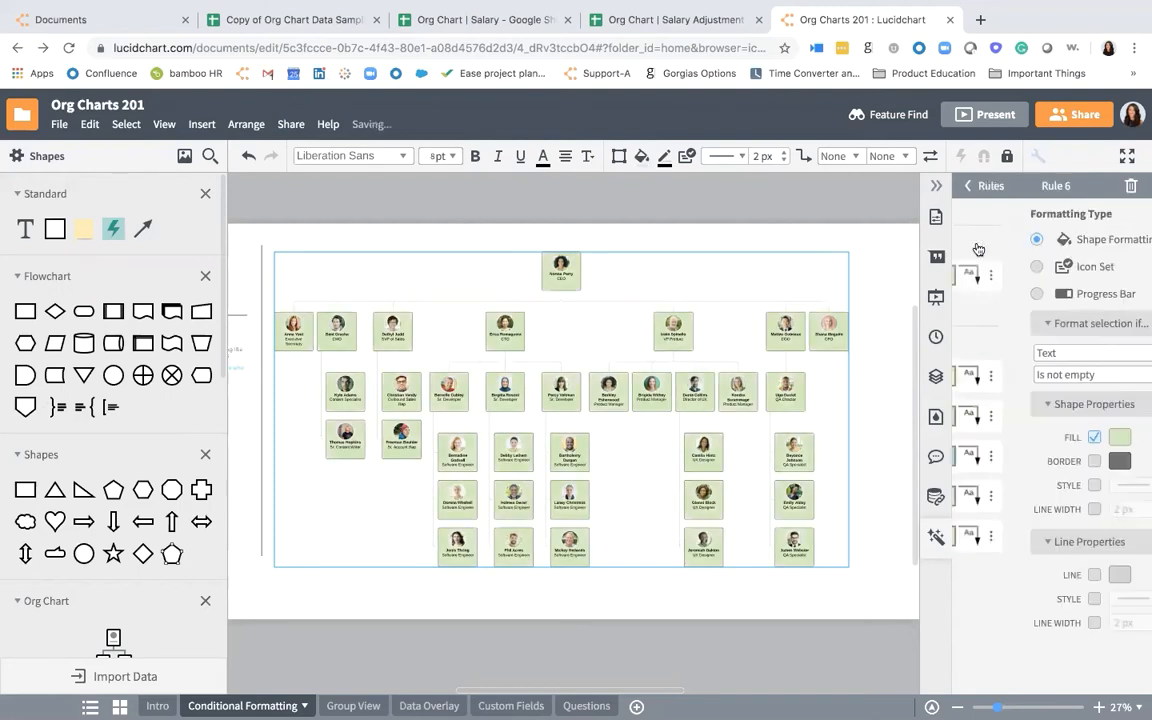
- Try to name the new conditional formatting rule "Scrum Team 1"
click(1054, 187)
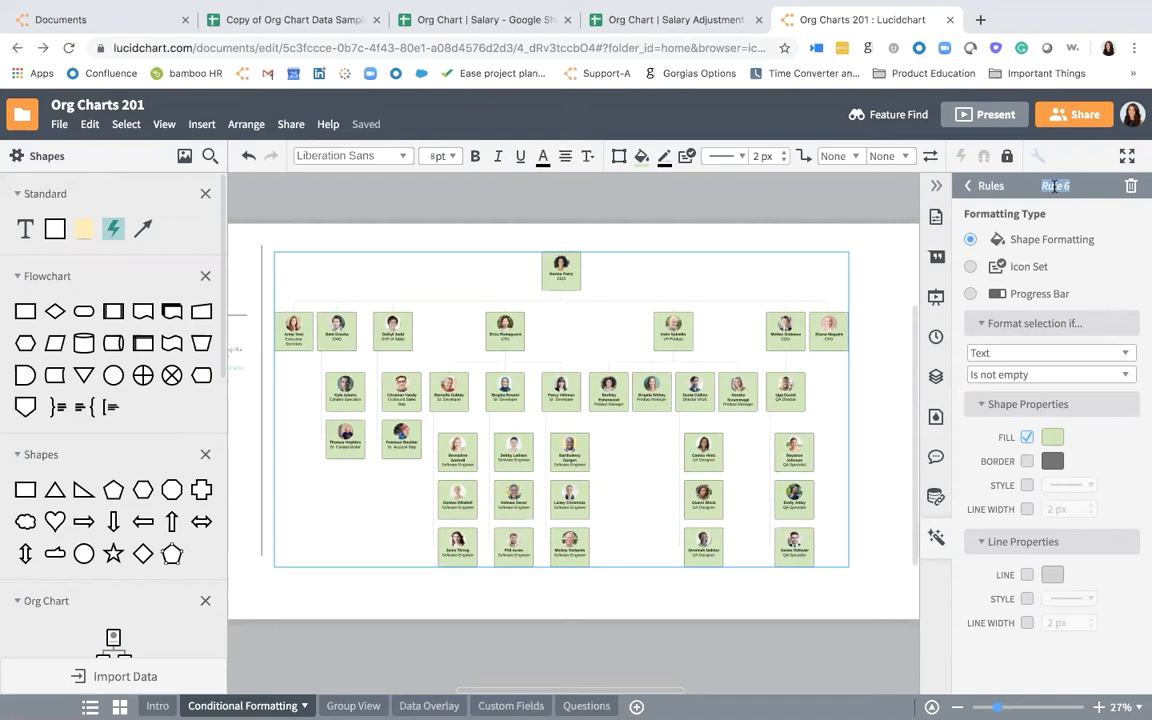
text(Scrum Team !)
key(BackSpace)
text(1)
- Preview the Icon Set and Progress Bar formatting types on the org chart, and return the rule to Shape Formatting
click(1051, 268)
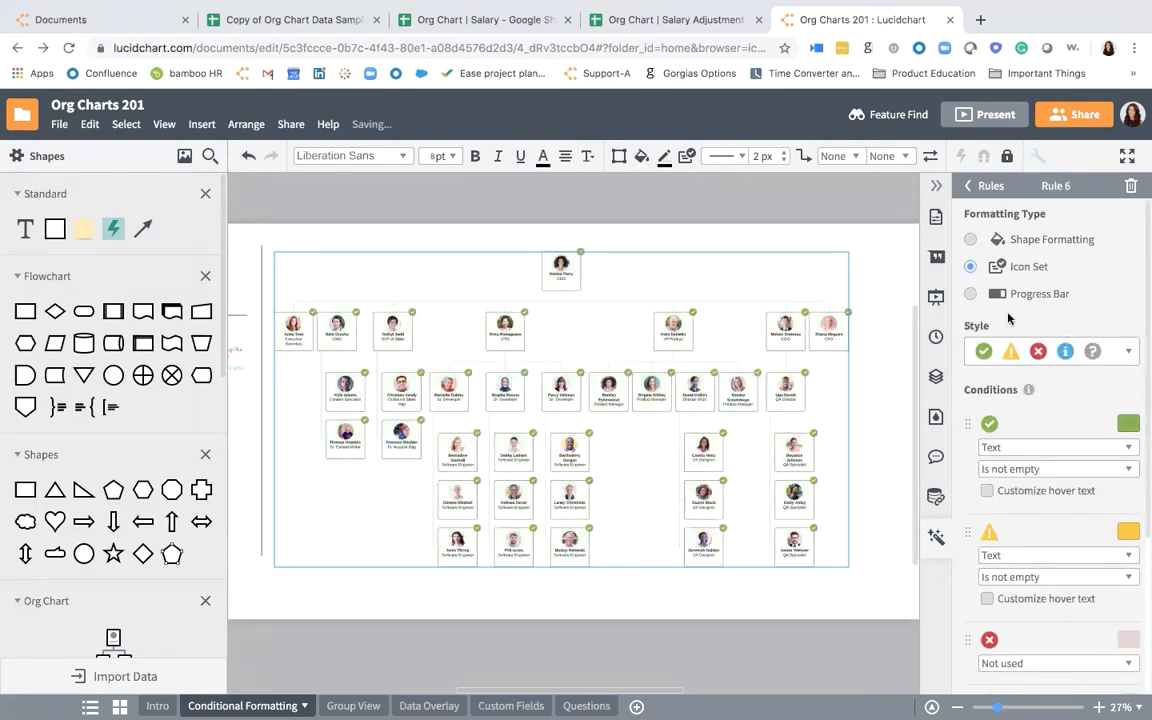
click(970, 294)
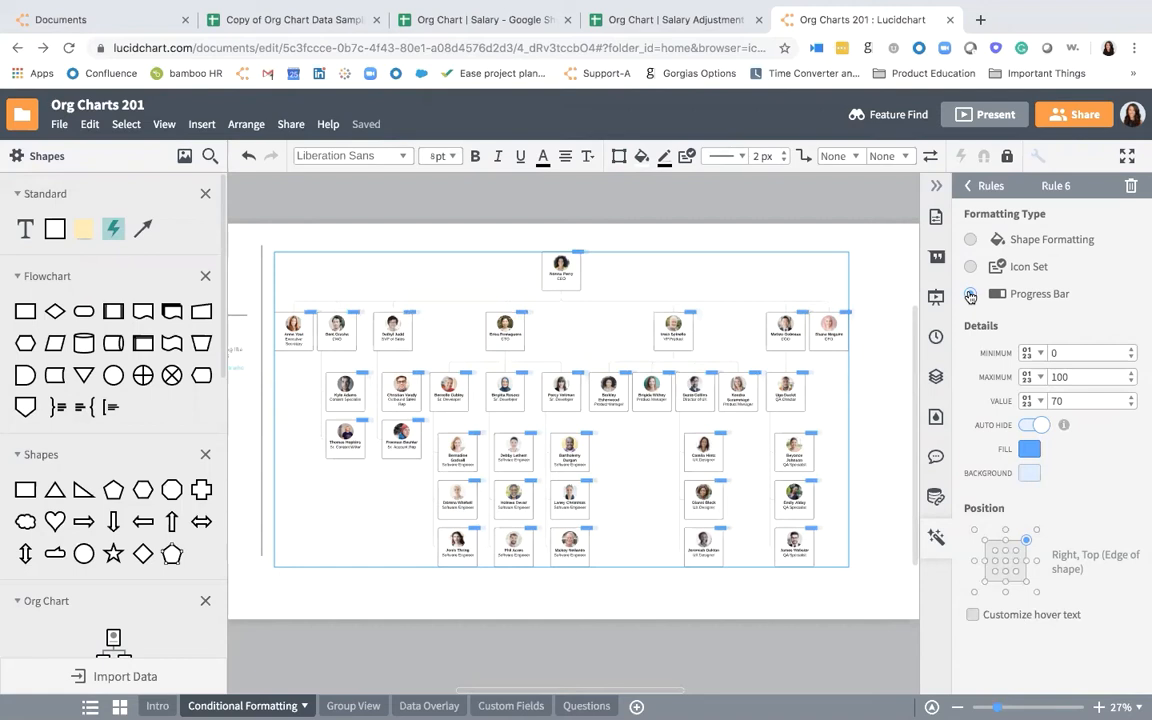
click(970, 240)
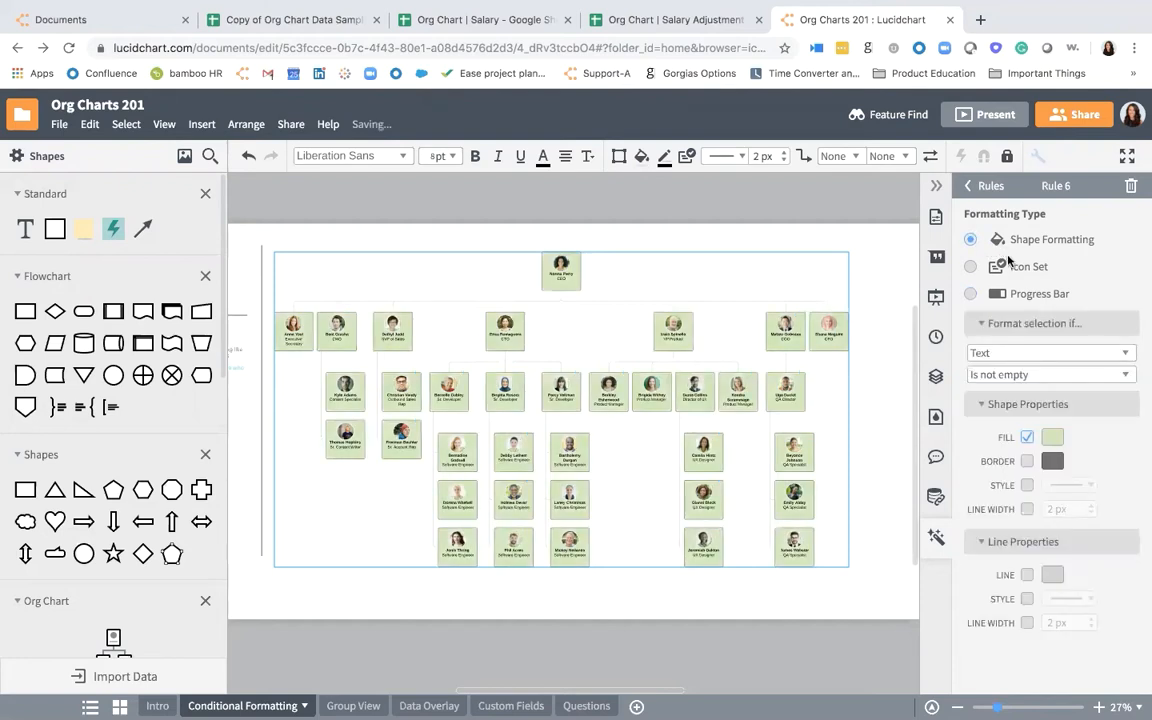
- Base the rule's condition on the Scrum Team shape data field
click(1010, 352)
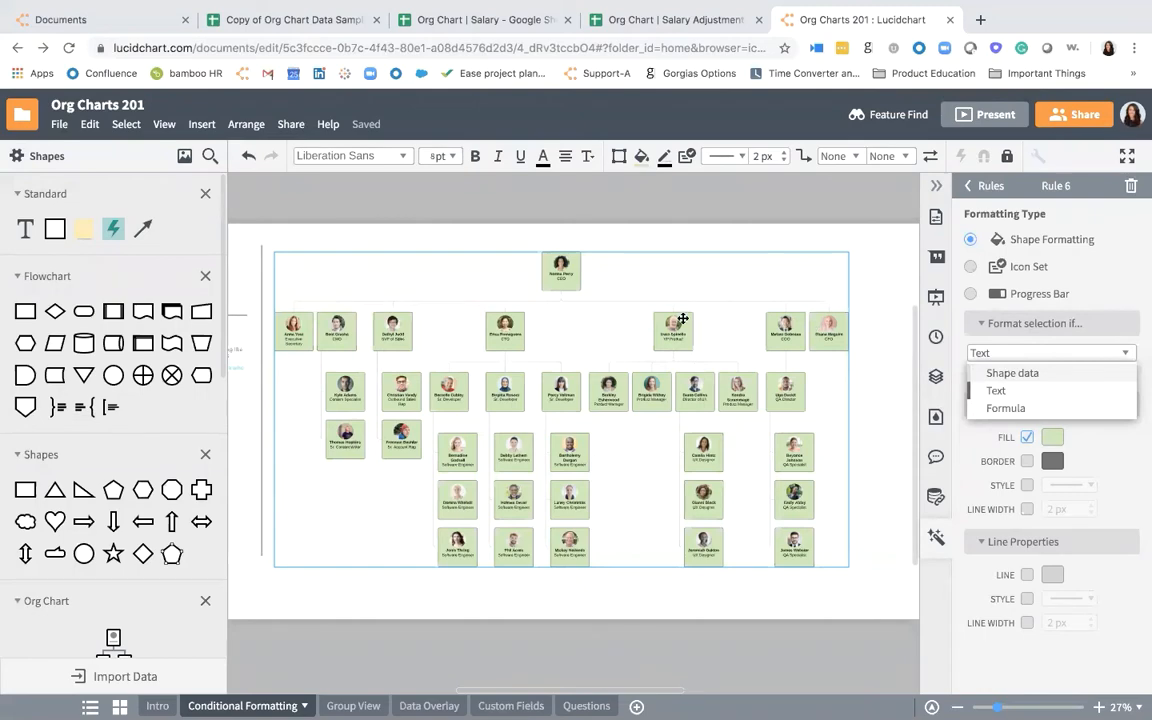
scroll(683, 318, up, 2)
scroll(683, 318, up, 5)
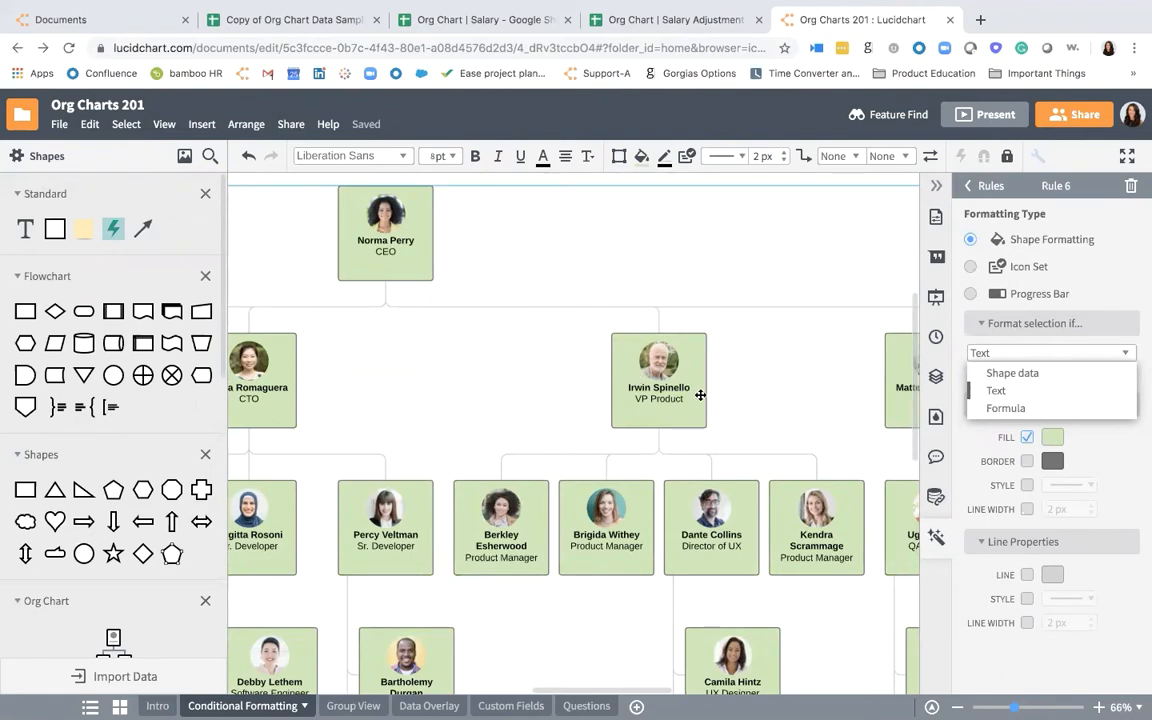
click(1000, 373)
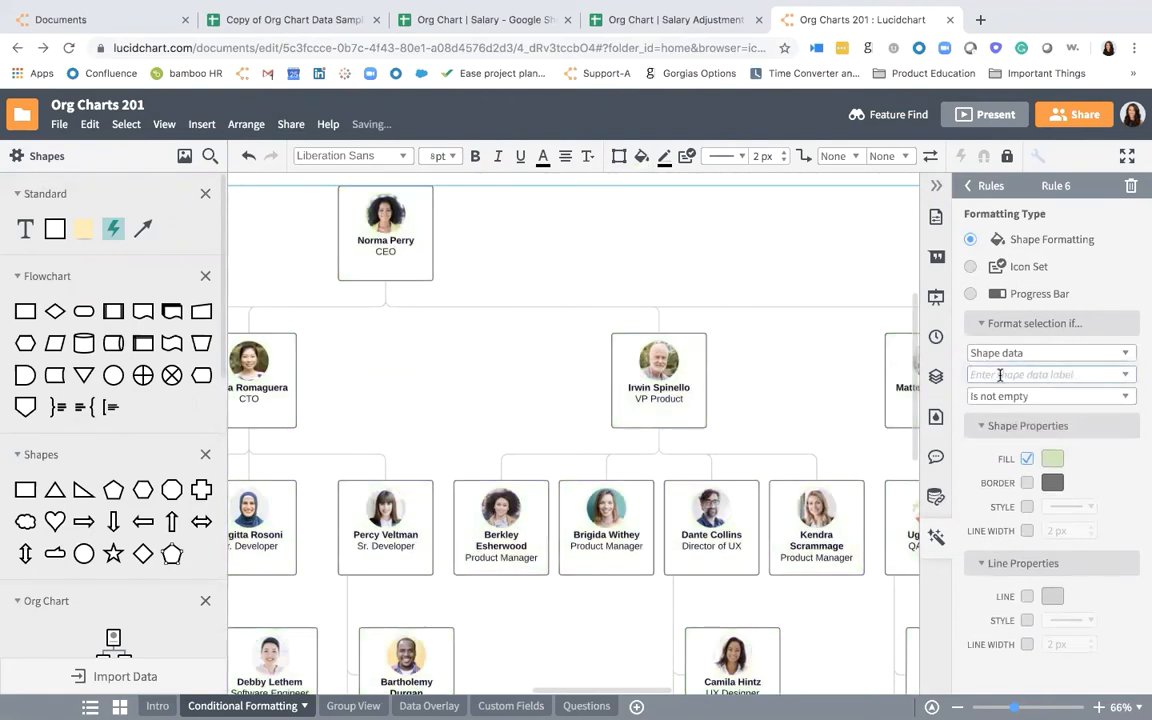
click(1127, 376)
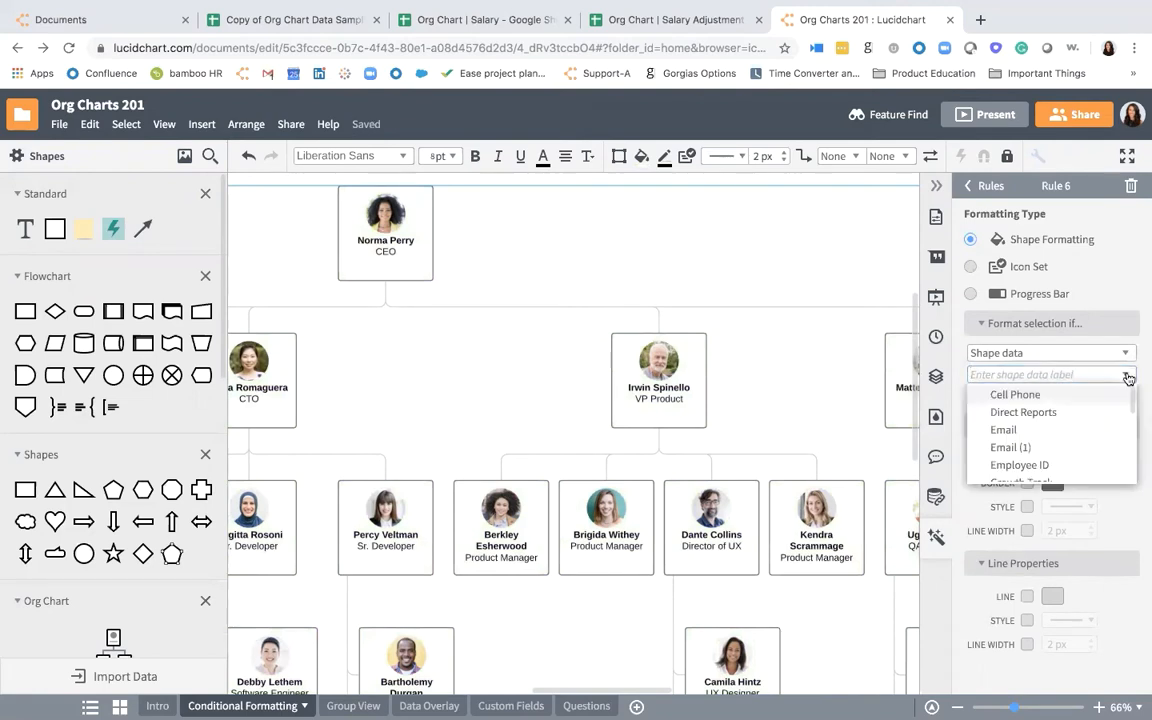
scroll(1064, 413, down, 3)
scroll(1066, 413, down, 5)
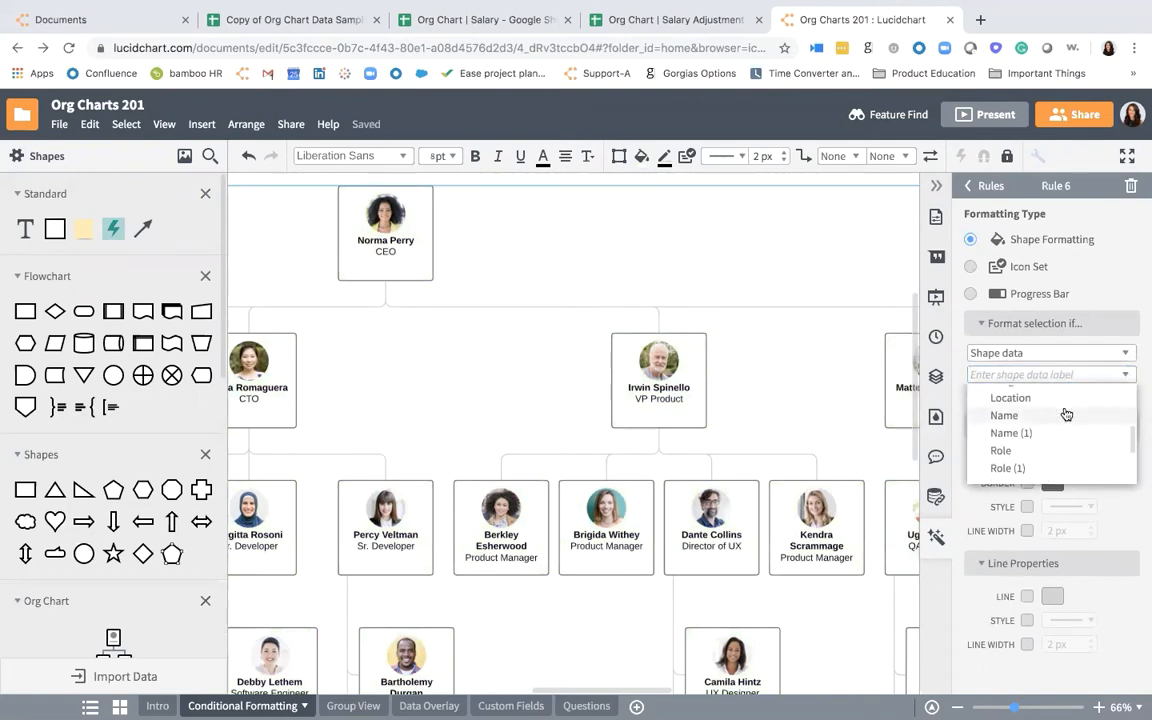
scroll(1066, 413, down, 1)
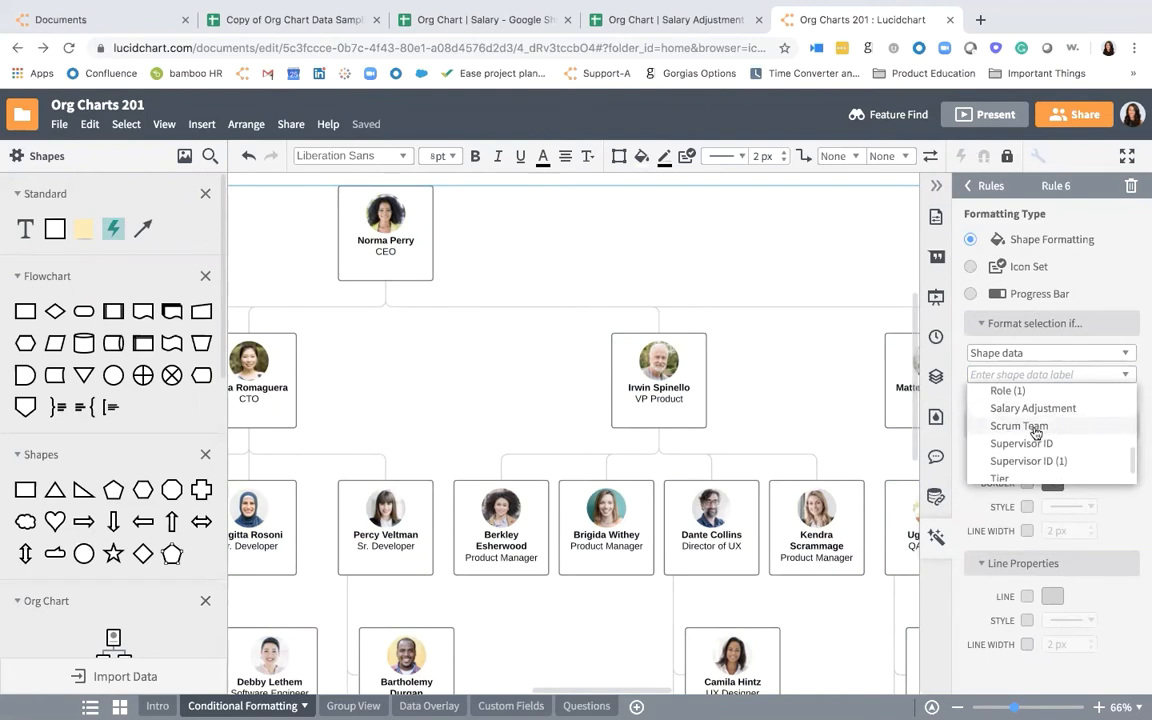
click(1075, 429)
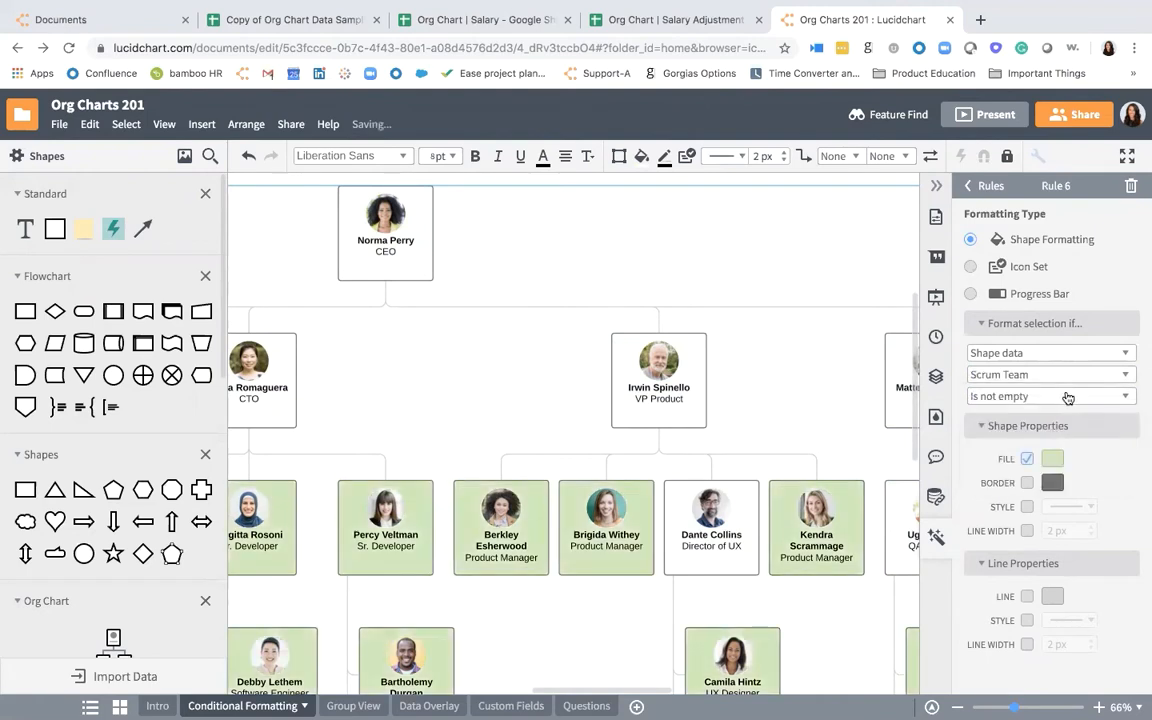
- Make the rule apply when the Scrum Team value contains "Scrum Team 1"
click(1060, 398)
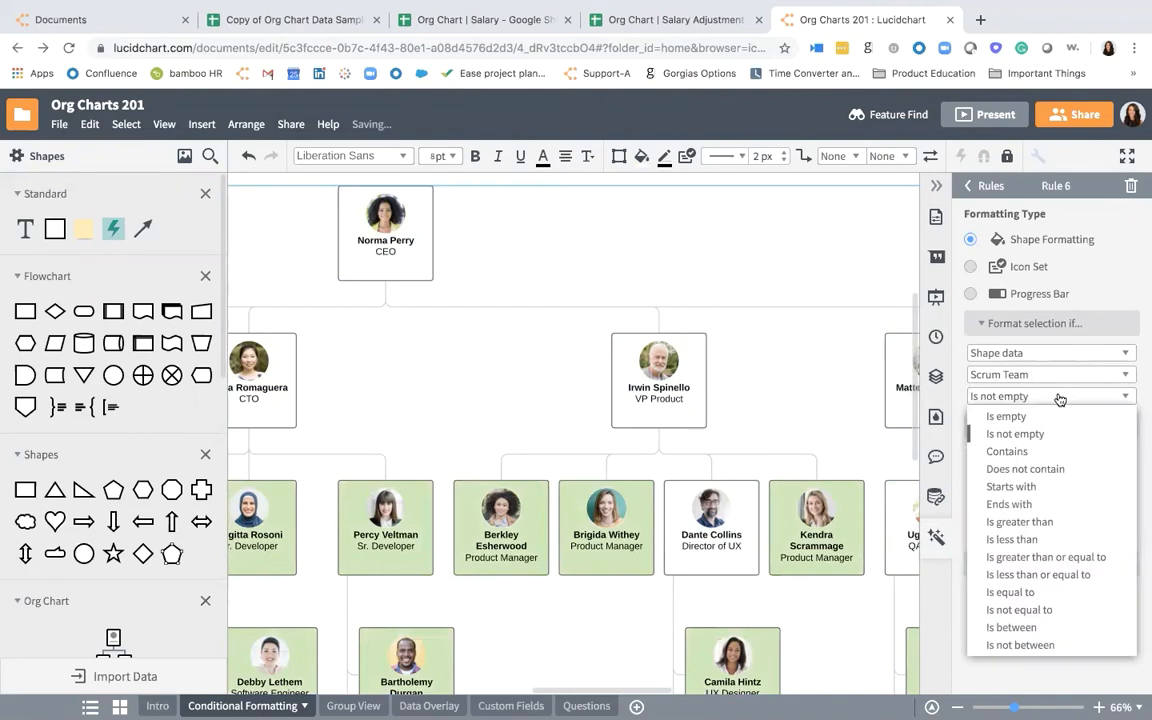
click(1043, 451)
text(Scrum Team 1)
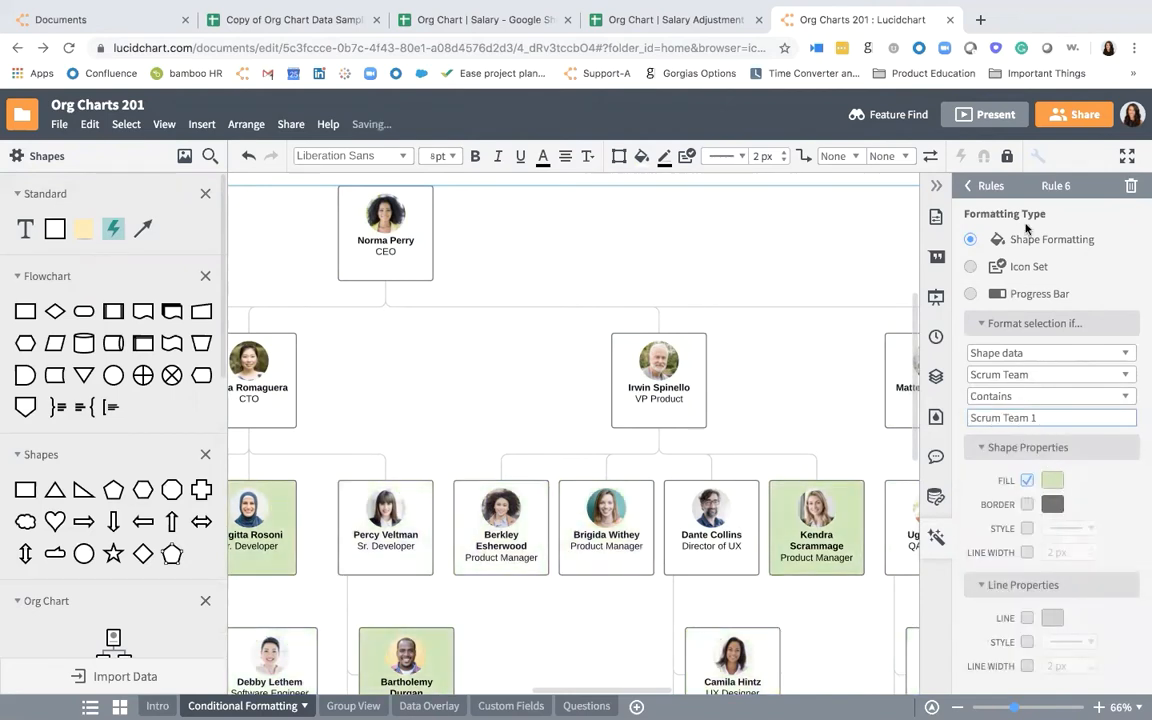
- Rename the conditional formatting rule as "Scrum Team 1"
double_click(1063, 187)
text(Scrum Team 1)
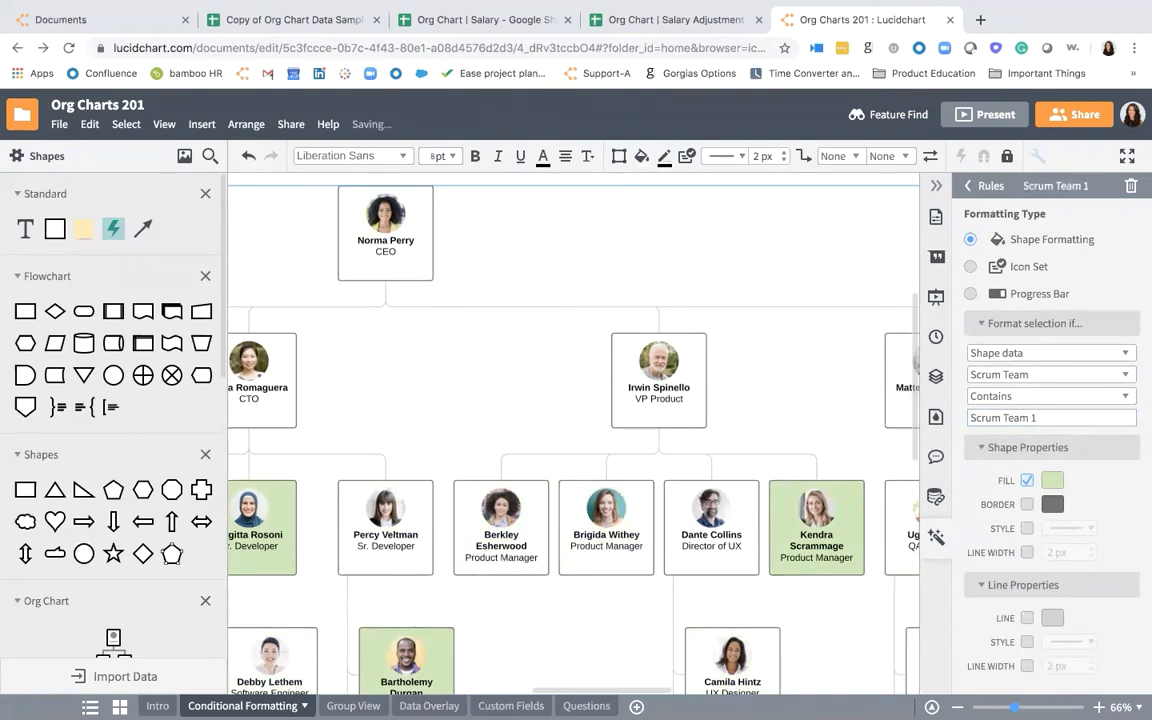
key(Return)
- Choose light green as the fill color for shapes matching the Scrum Team 1 rule
click(1052, 482)
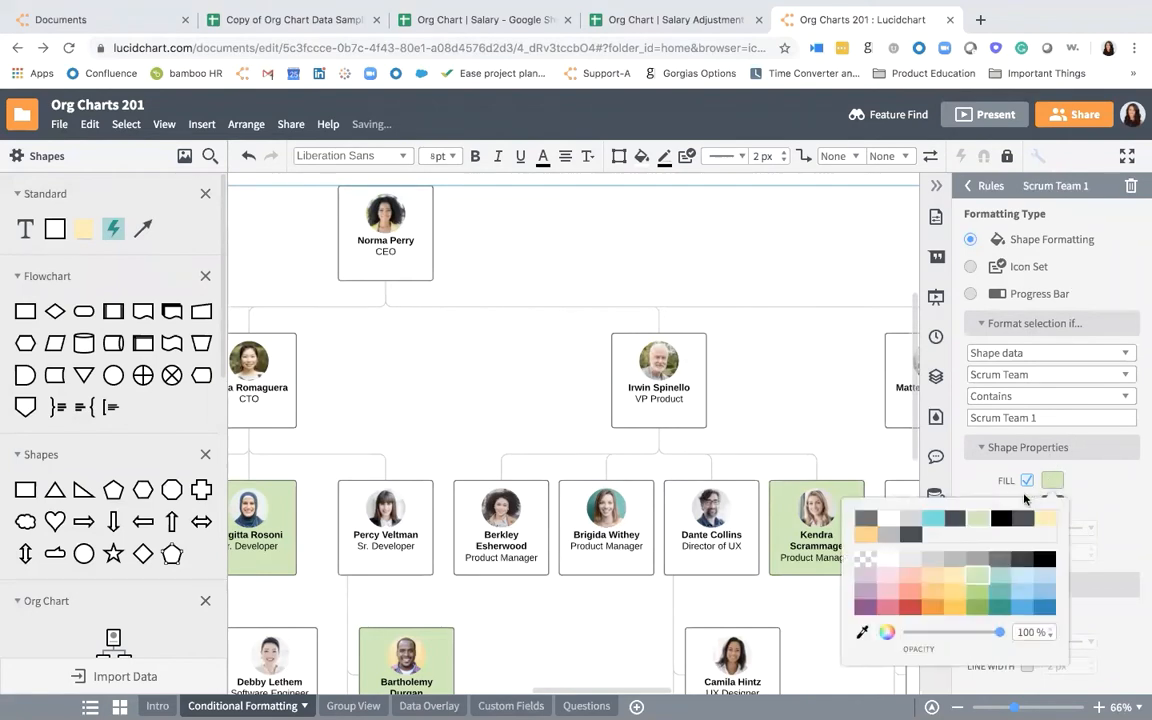
click(979, 518)
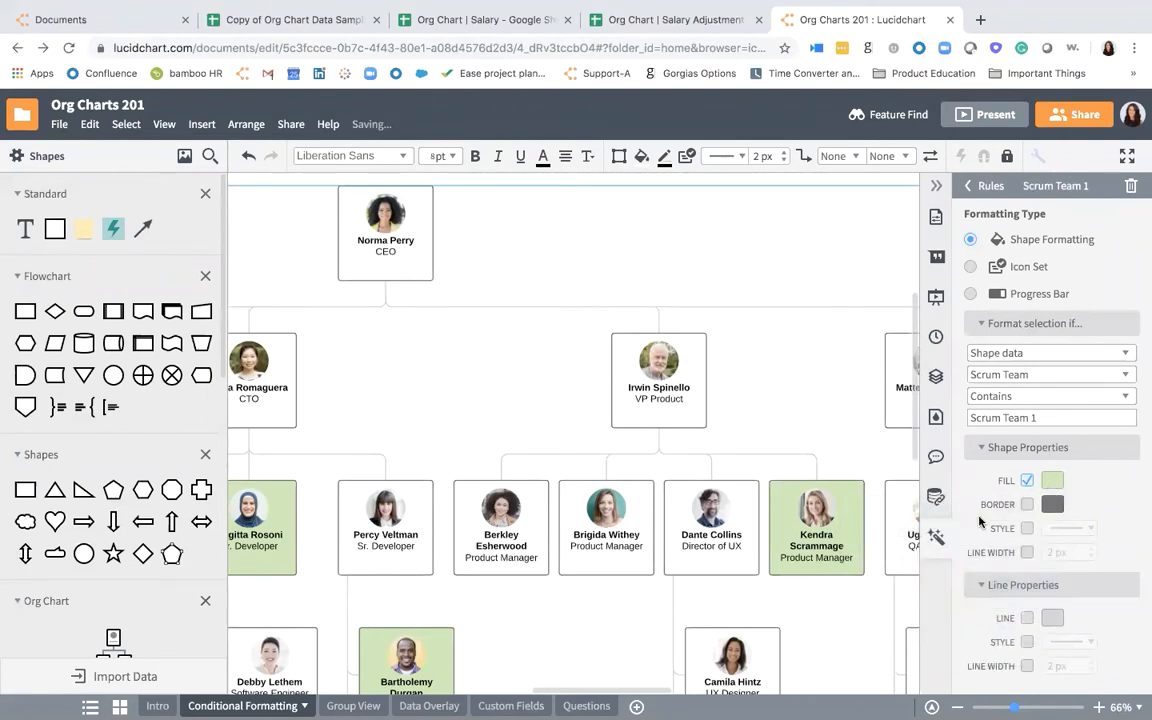
scroll(797, 510, down, 10)
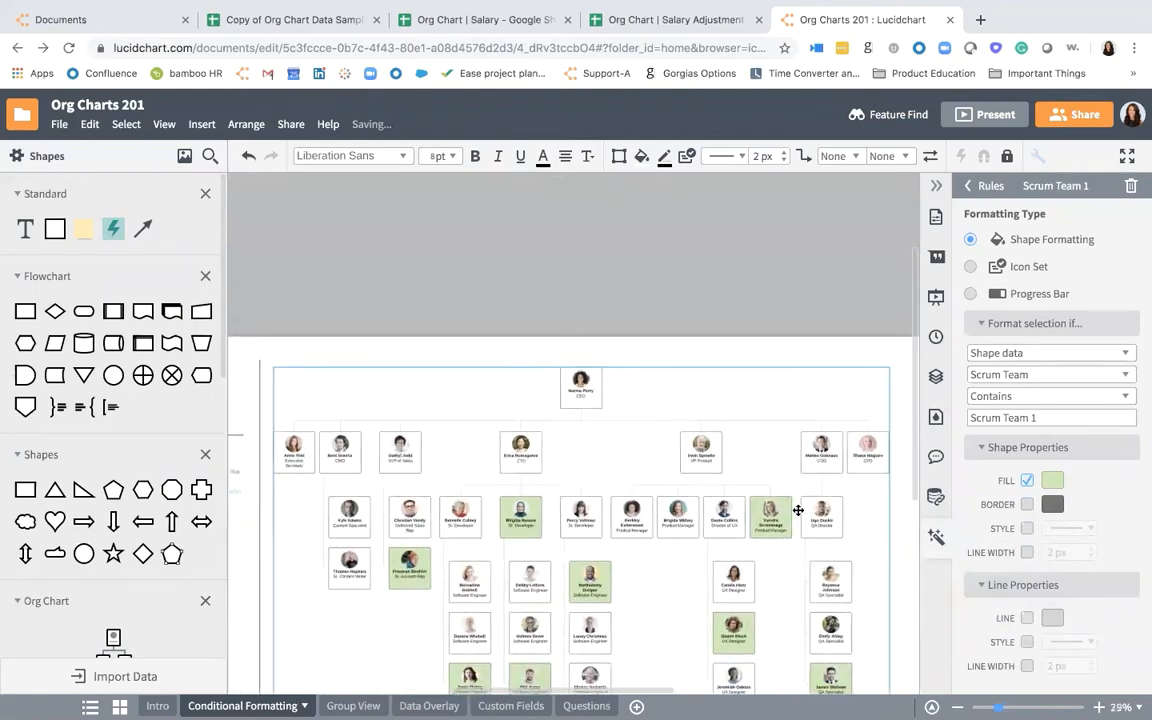
scroll(723, 509, down, 2)
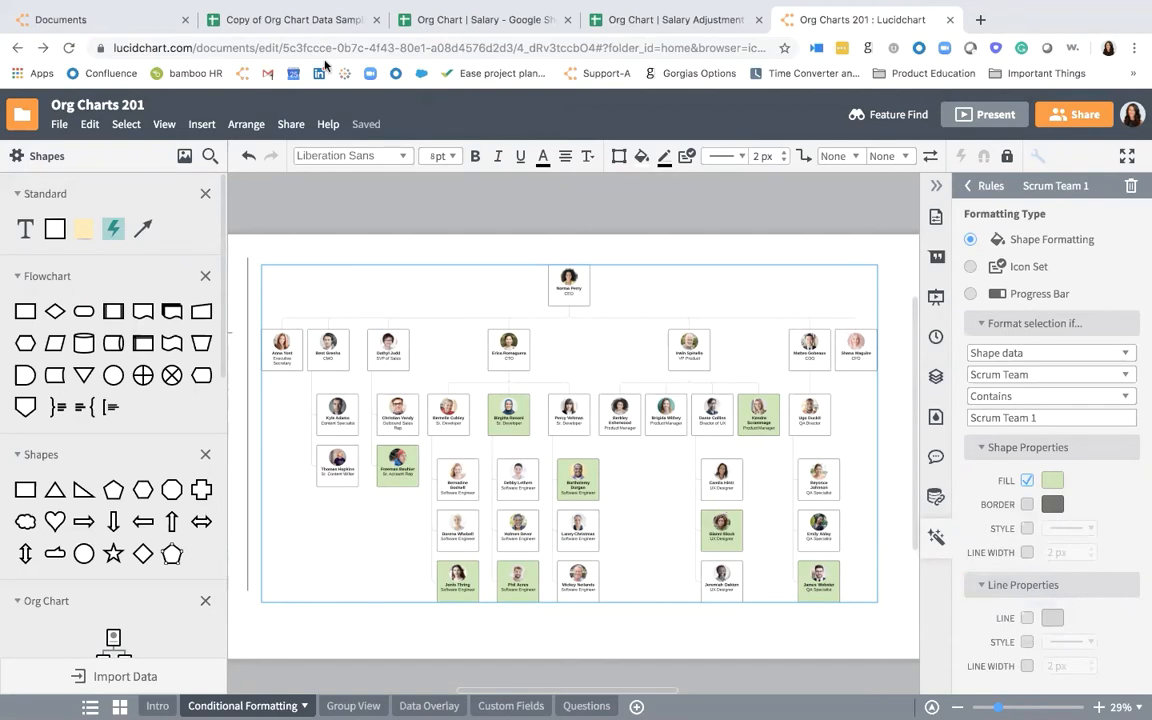
- Examine the Scrum Team column in the Copy of Org Chart Data Sample spreadsheet and return to the Org Charts 201 document
click(292, 19)
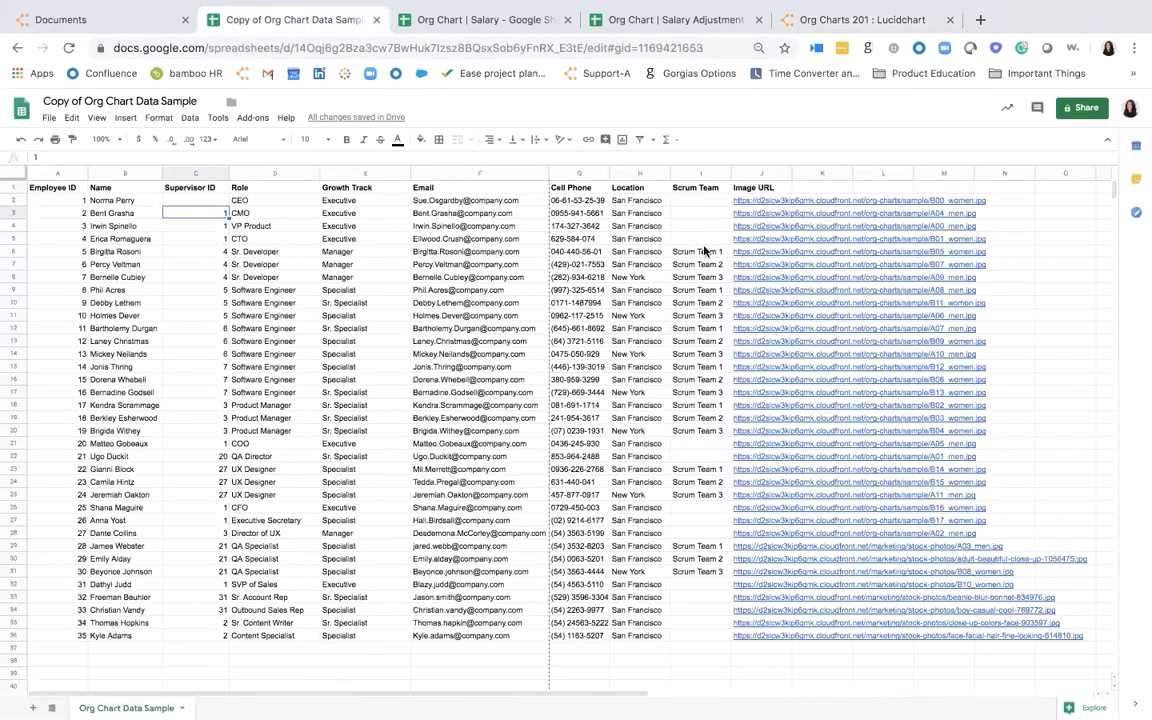
drag(700, 251, 699, 612)
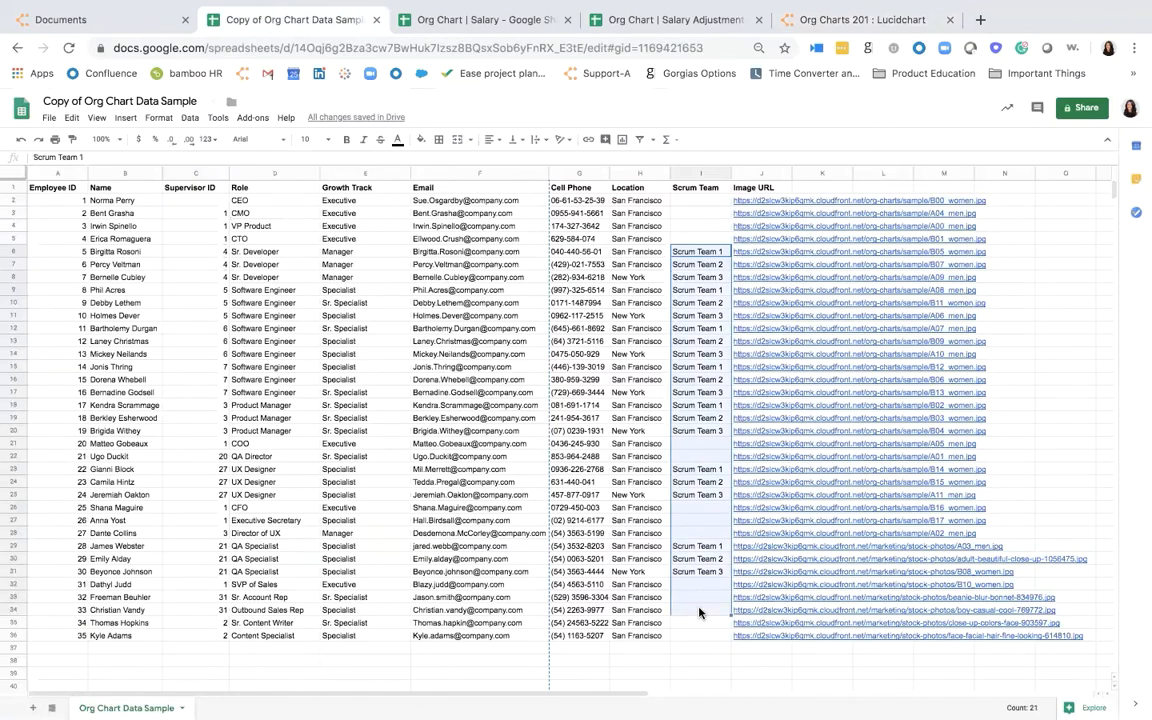
click(907, 22)
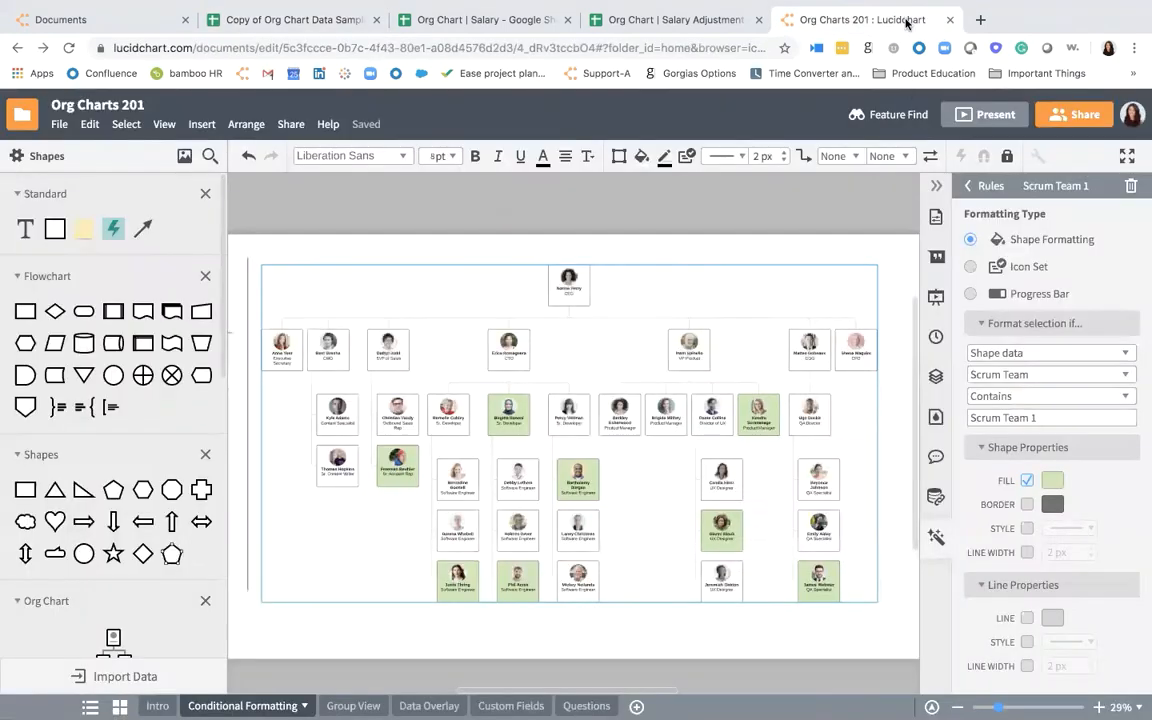
- Duplicate the applied Scrum Team 1 formatting rule and rename the copy as "Scrum Team 2"
click(963, 188)
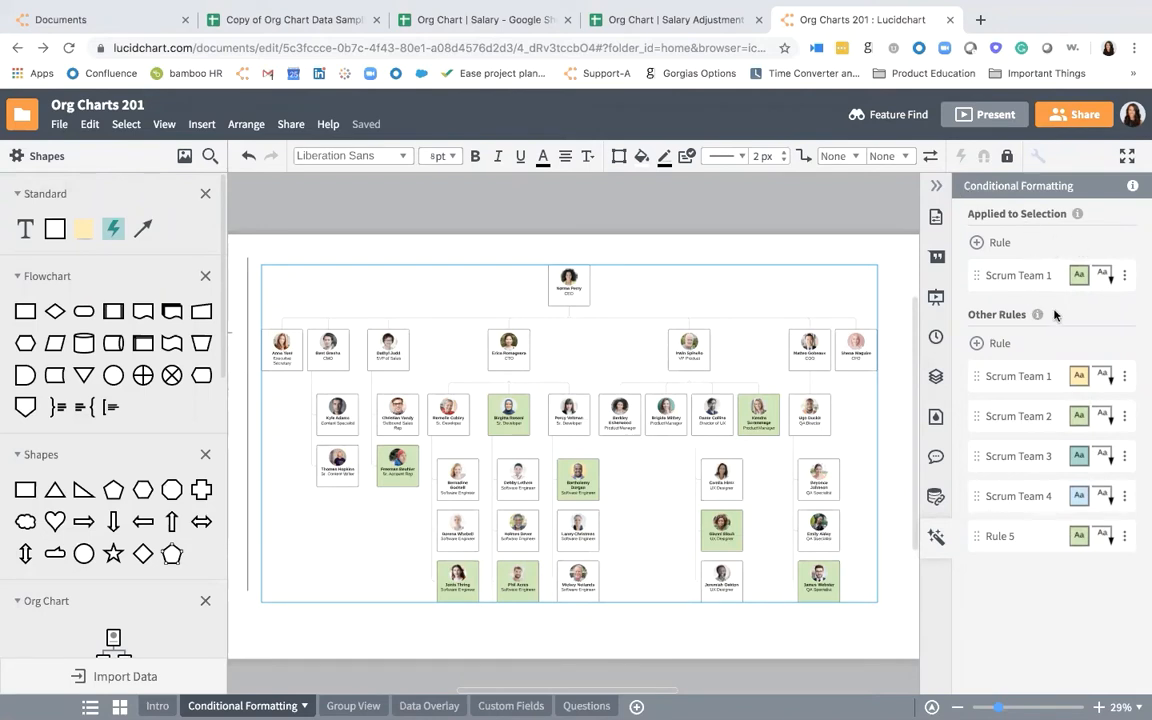
click(1124, 276)
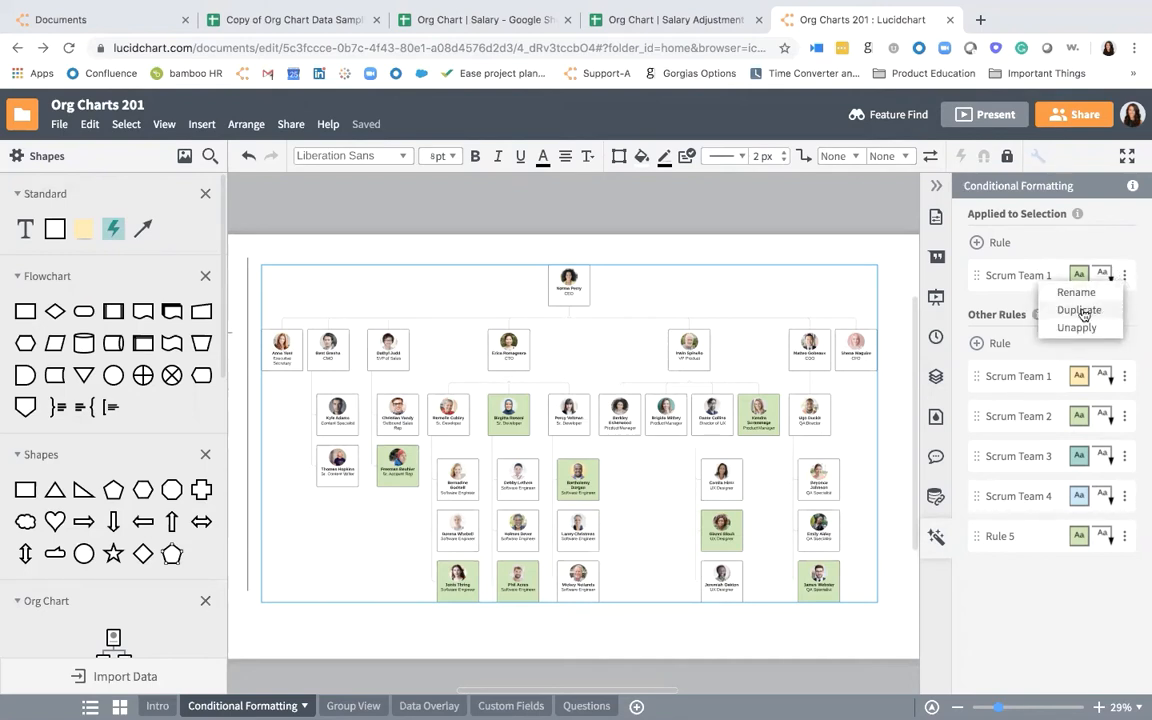
click(1107, 313)
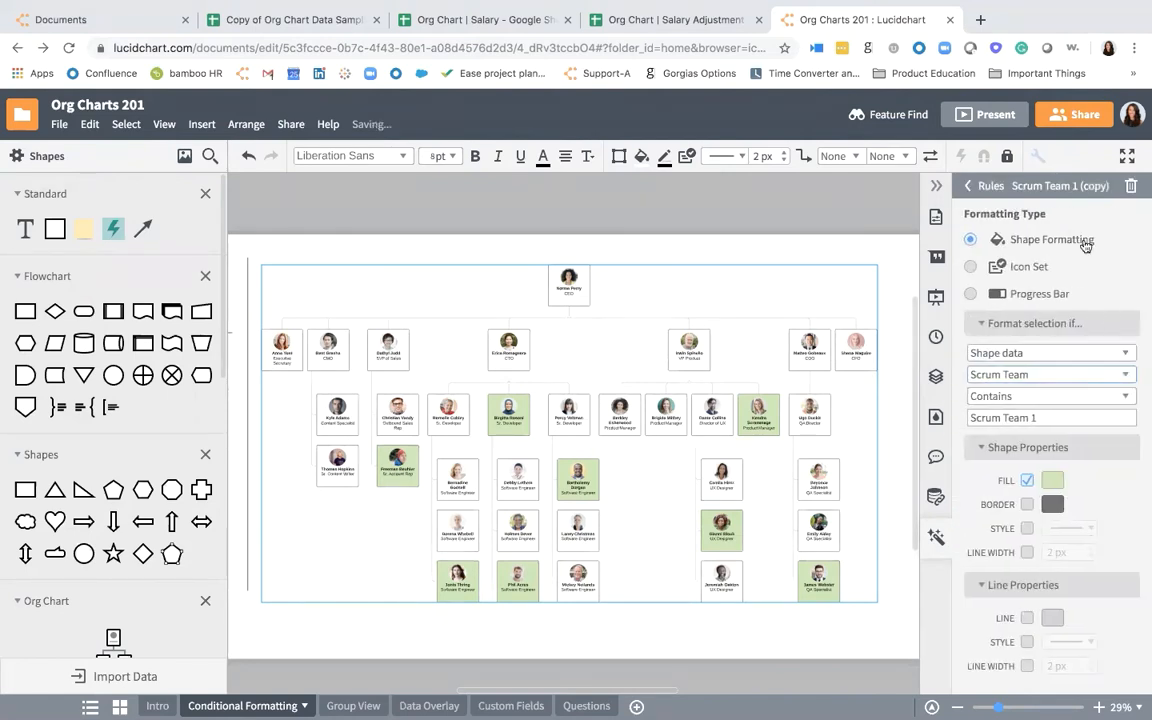
click(1067, 186)
drag(1070, 186, 1137, 190)
text(2)
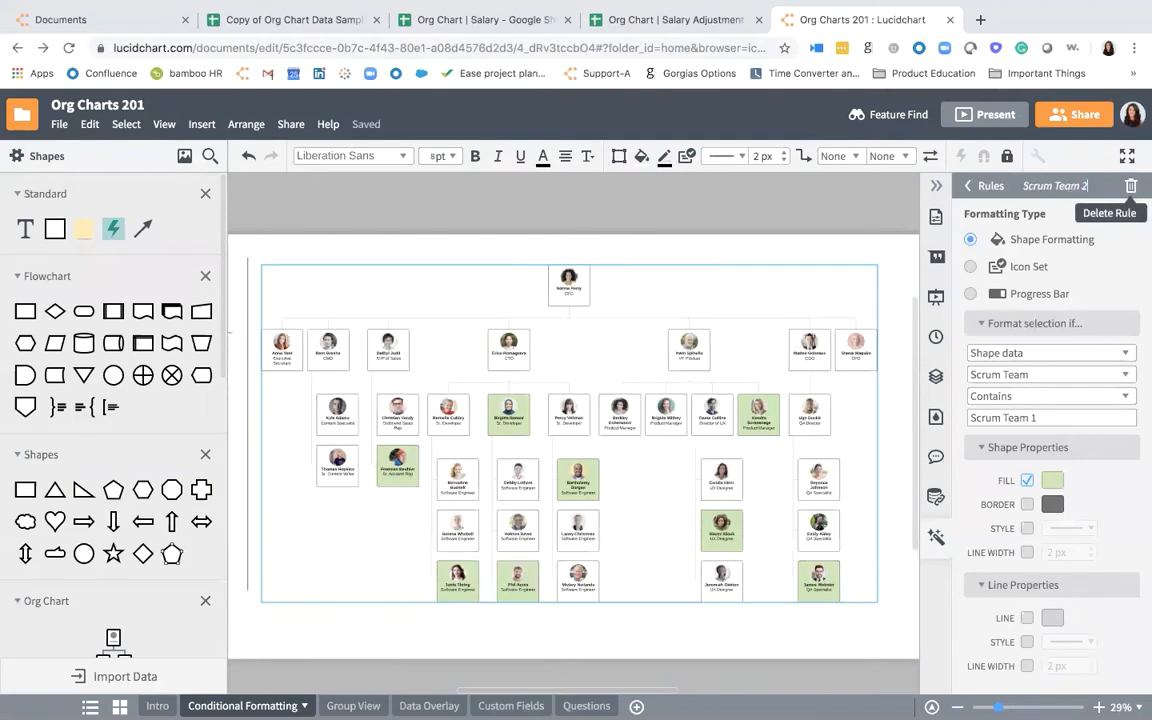
key(Return)
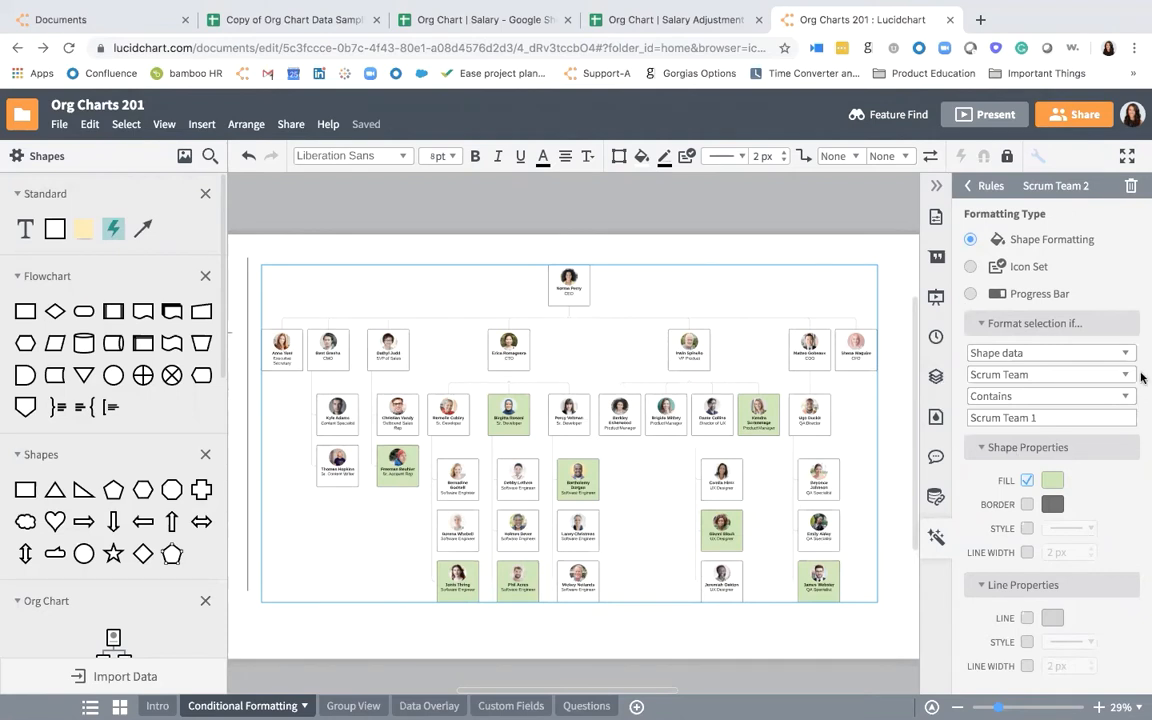
- Make the Scrum Team 2 rule match values containing "Scrum Team 2" and fill the matching shapes with light yellow
click(1038, 420)
key(BackSpace)
text(2)
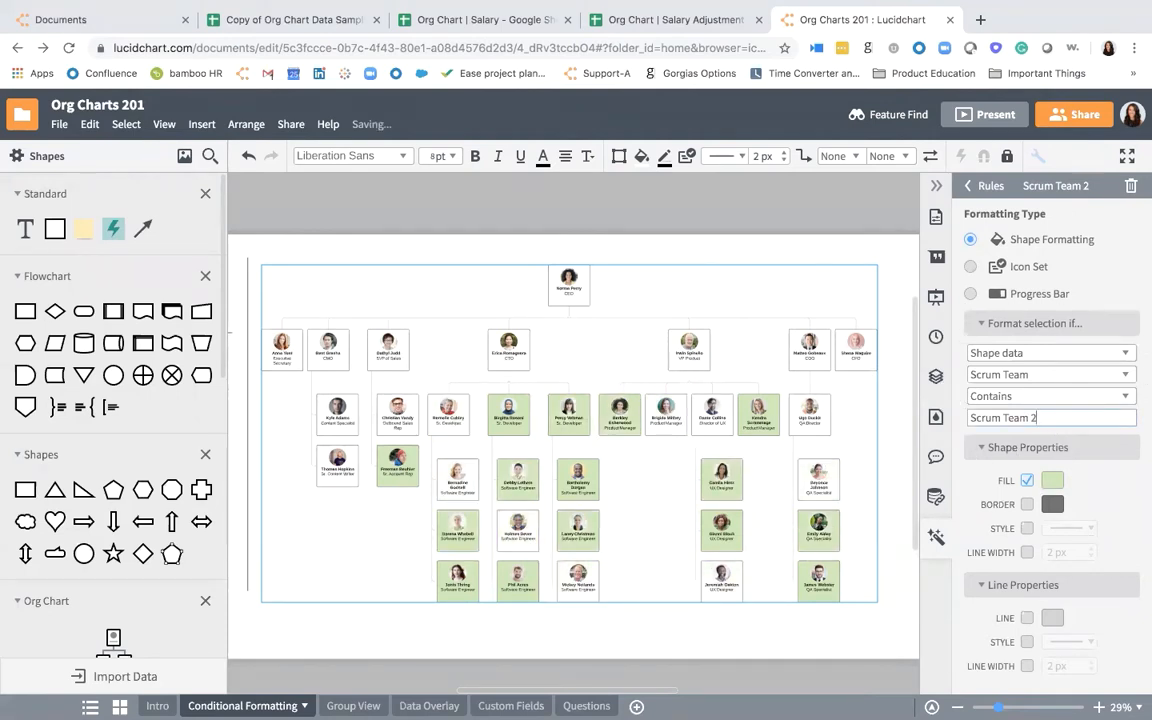
click(1049, 482)
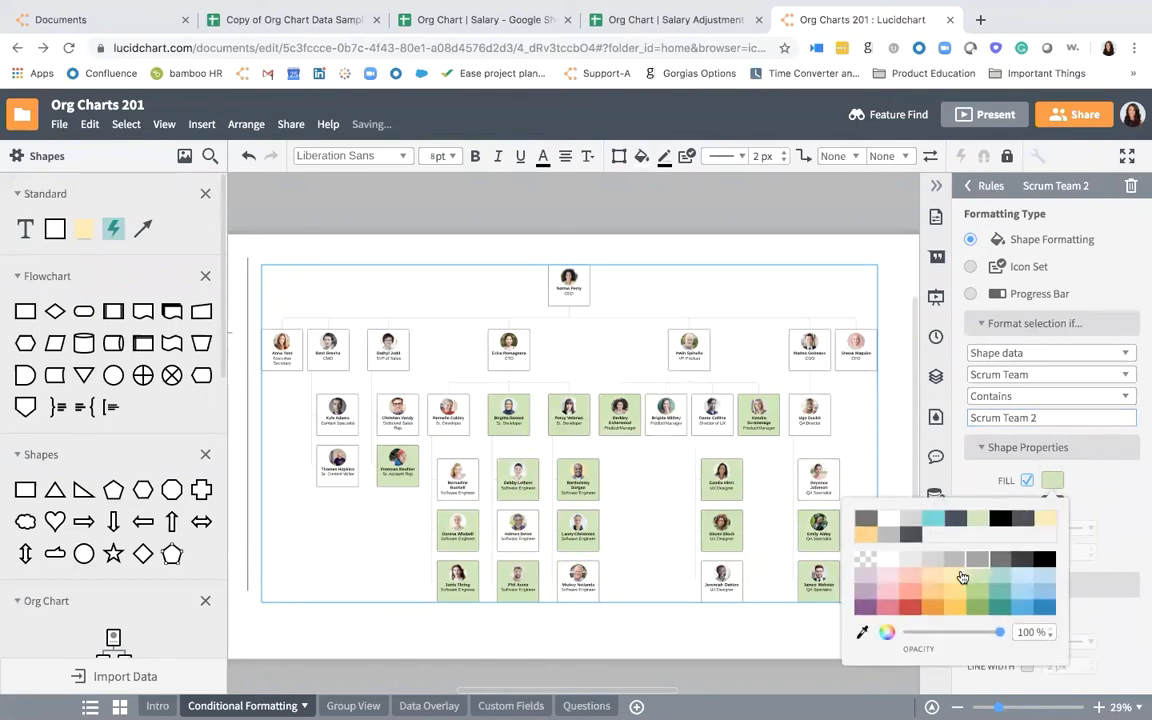
click(954, 577)
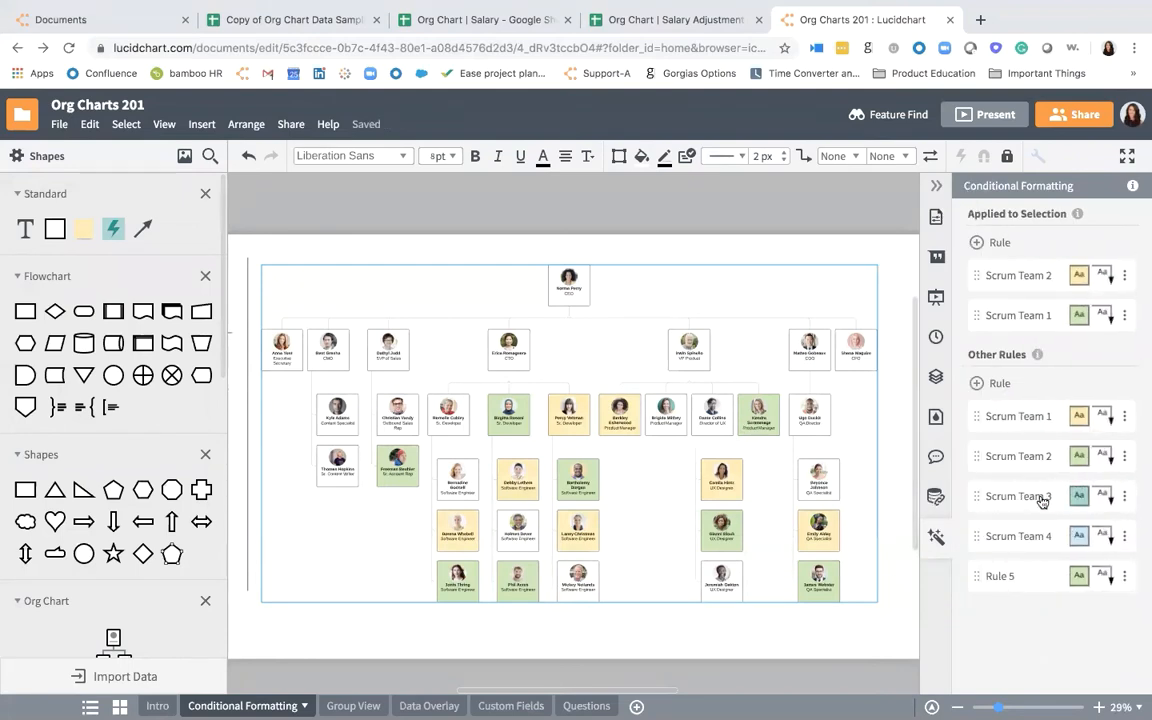
- Apply the existing Scrum Team 3 and Scrum Team 4 rules to the selected org chart and collapse the formatting settings
drag(1039, 494, 1039, 334)
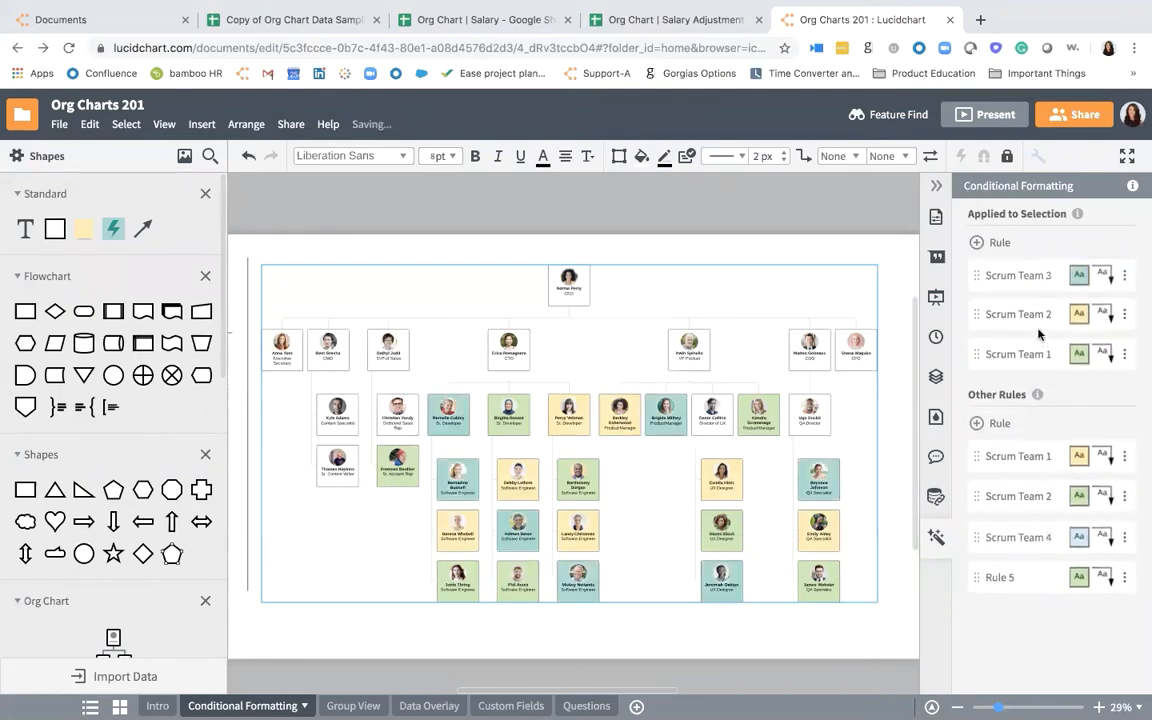
drag(1026, 540, 1031, 365)
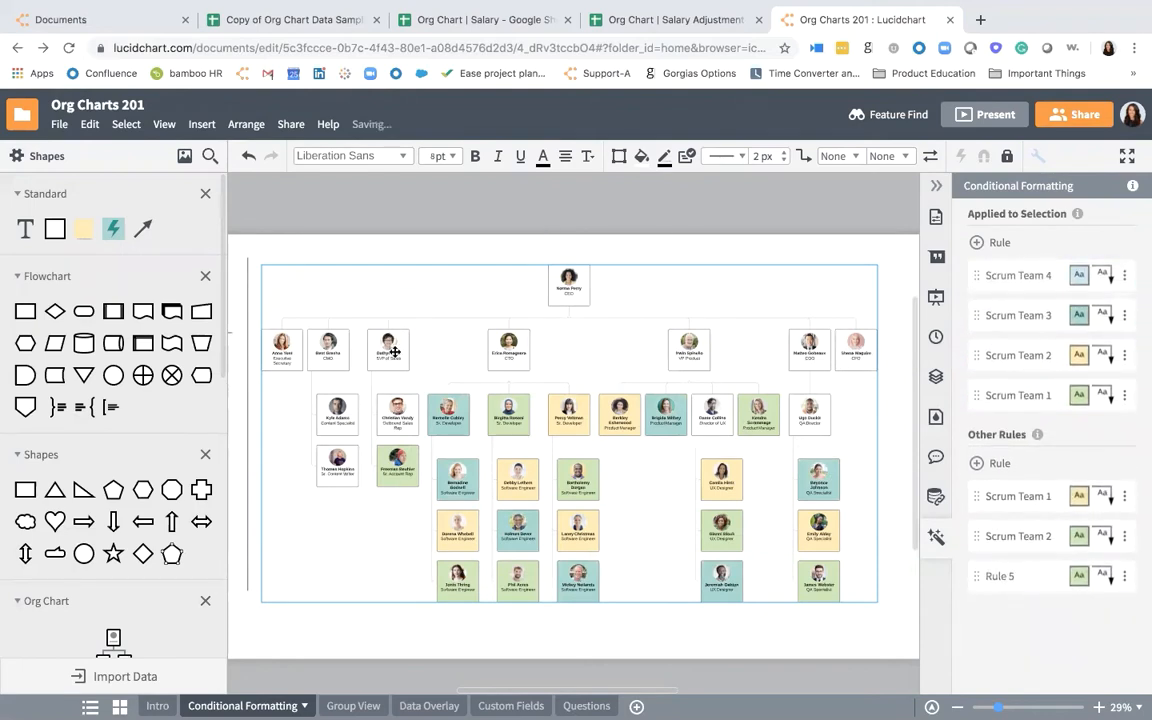
click(935, 188)
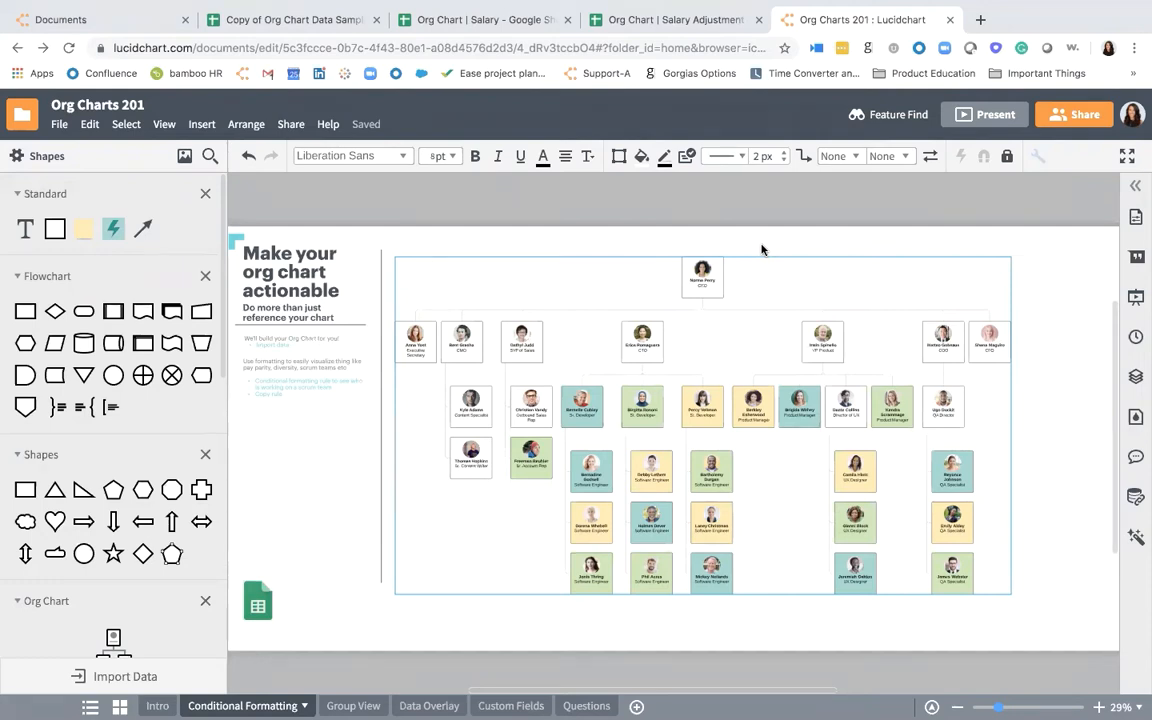
scroll(580, 410, up, 5)
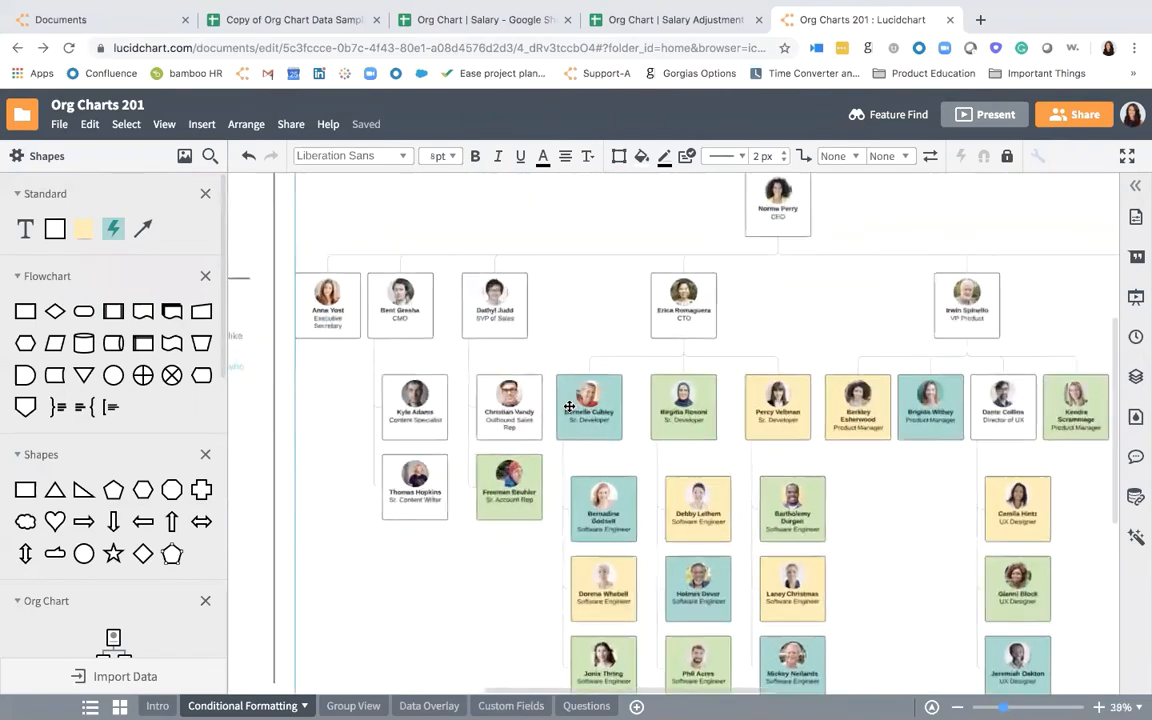
click(645, 432)
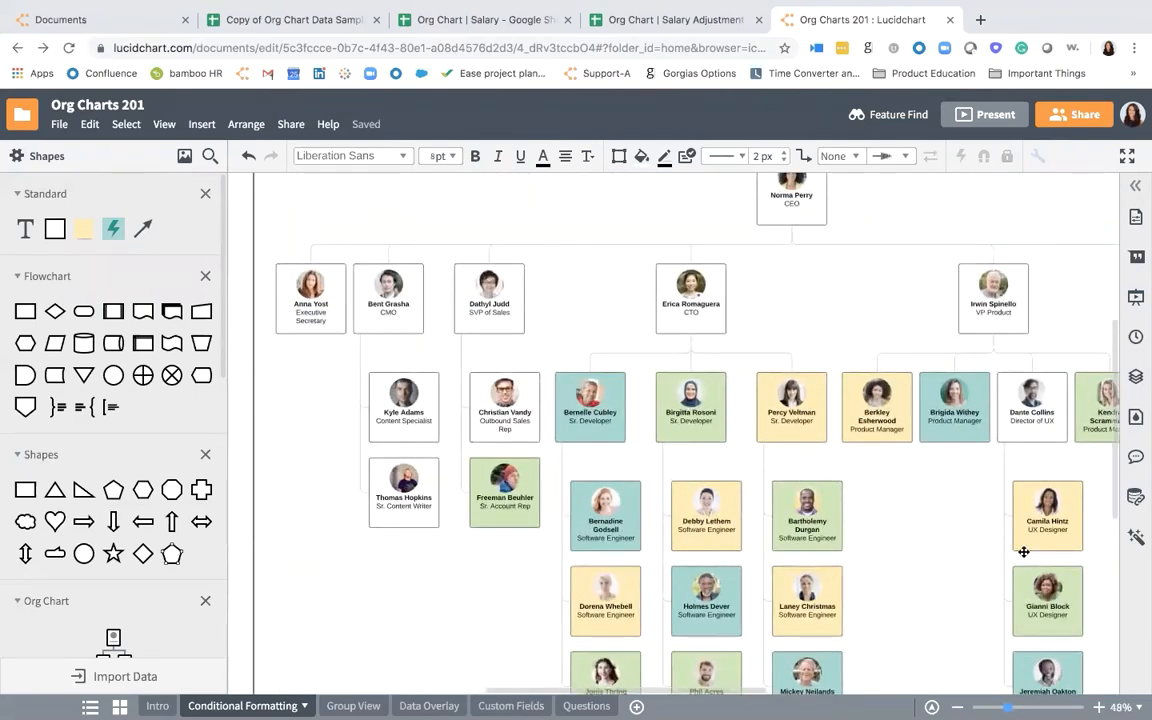
scroll(1023, 548, down, 3)
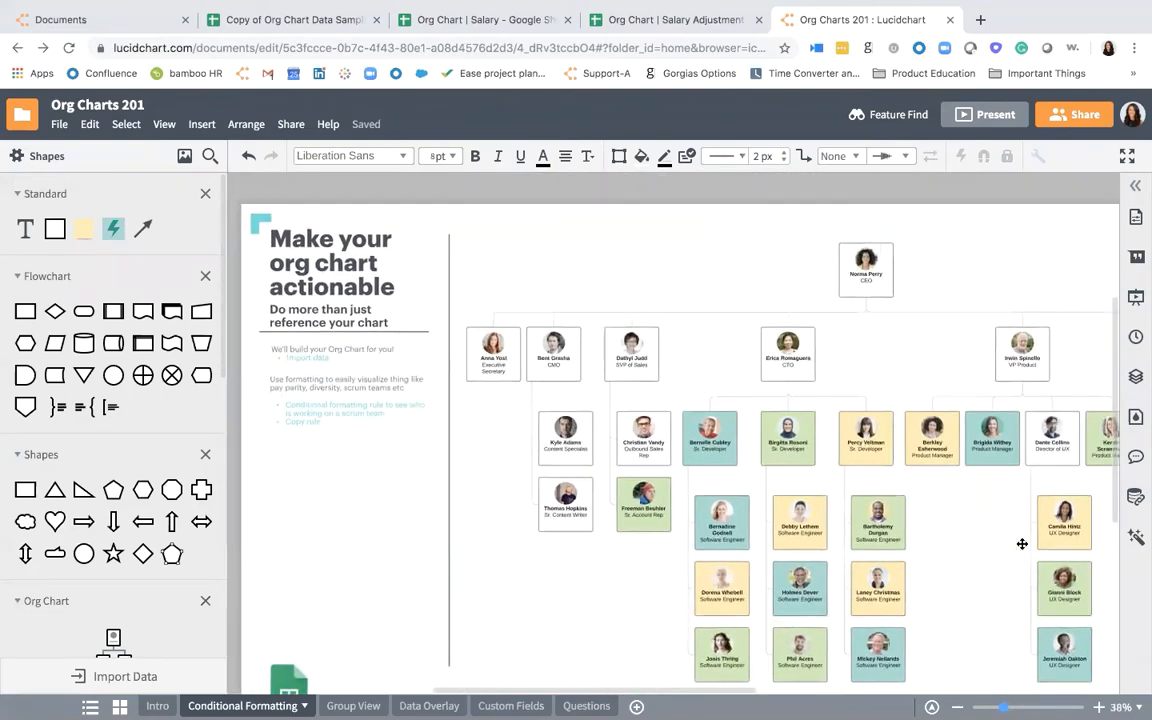
scroll(1022, 543, down, 2)
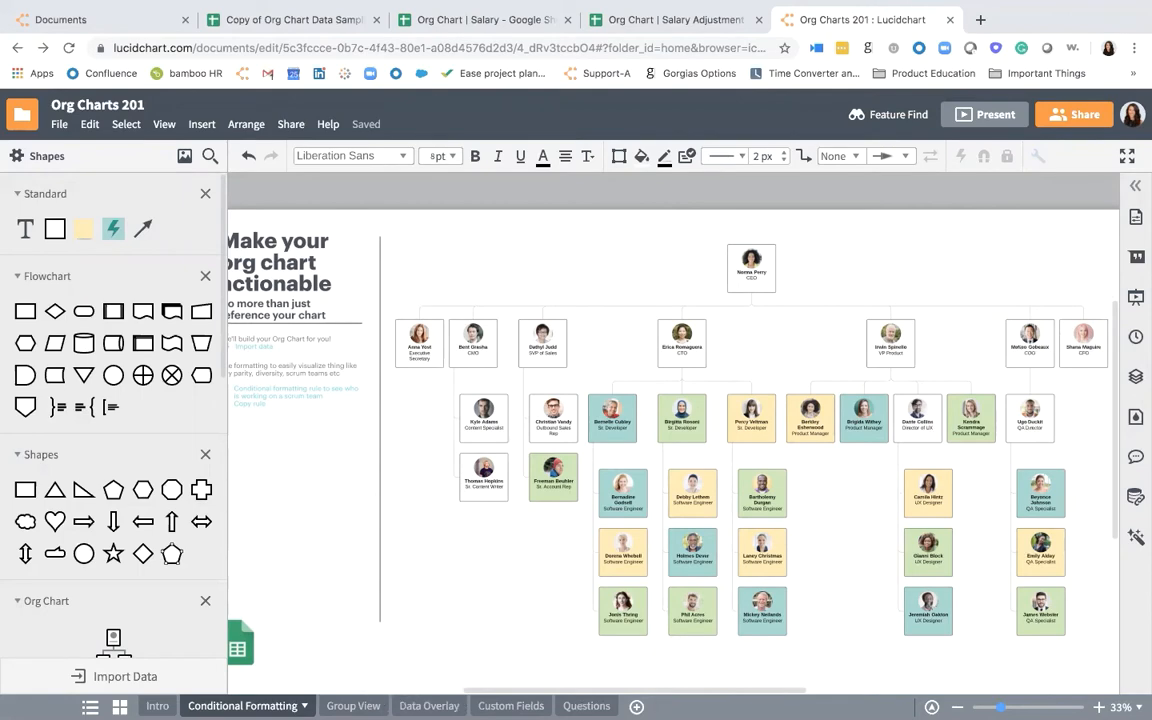
- Start creating a new group view from the org chart on the Group View page and proceed to the grouping field choice
click(343, 706)
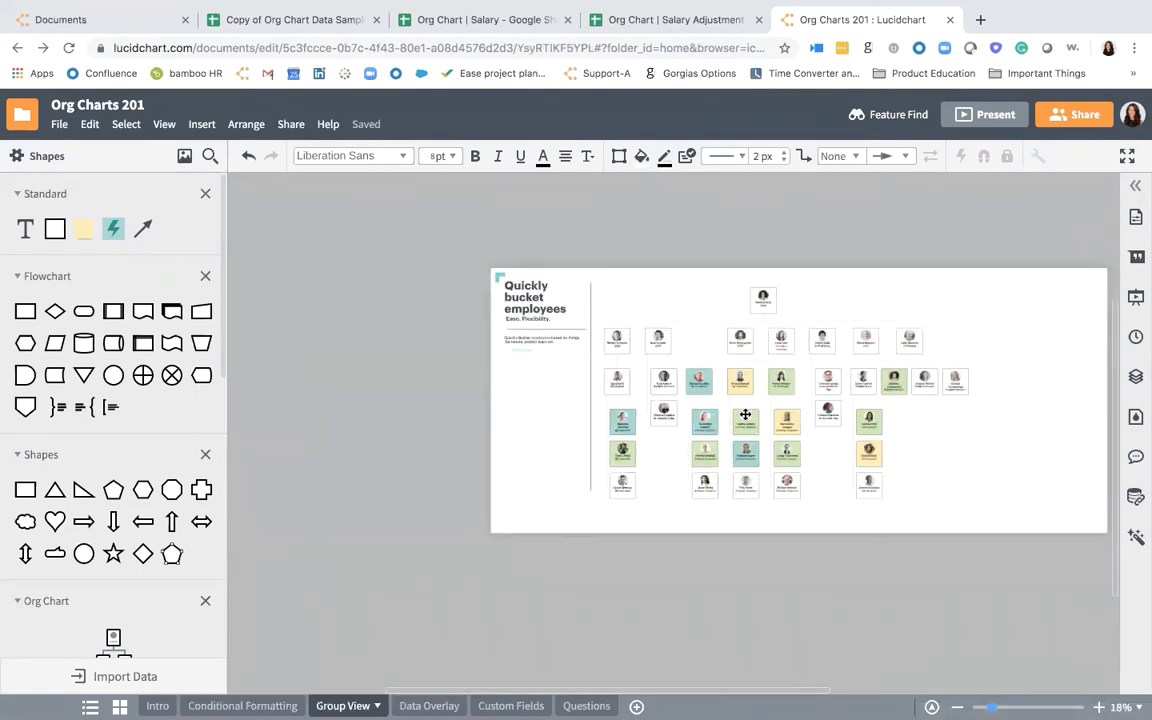
scroll(745, 414, up, 5)
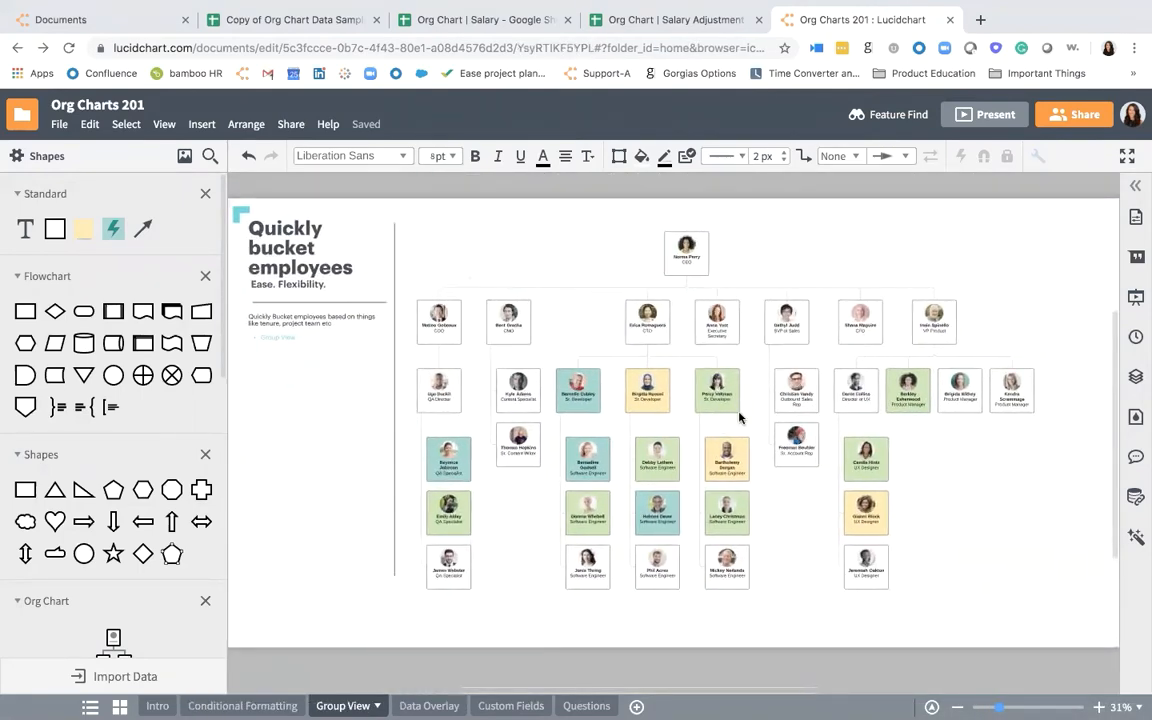
click(507, 398)
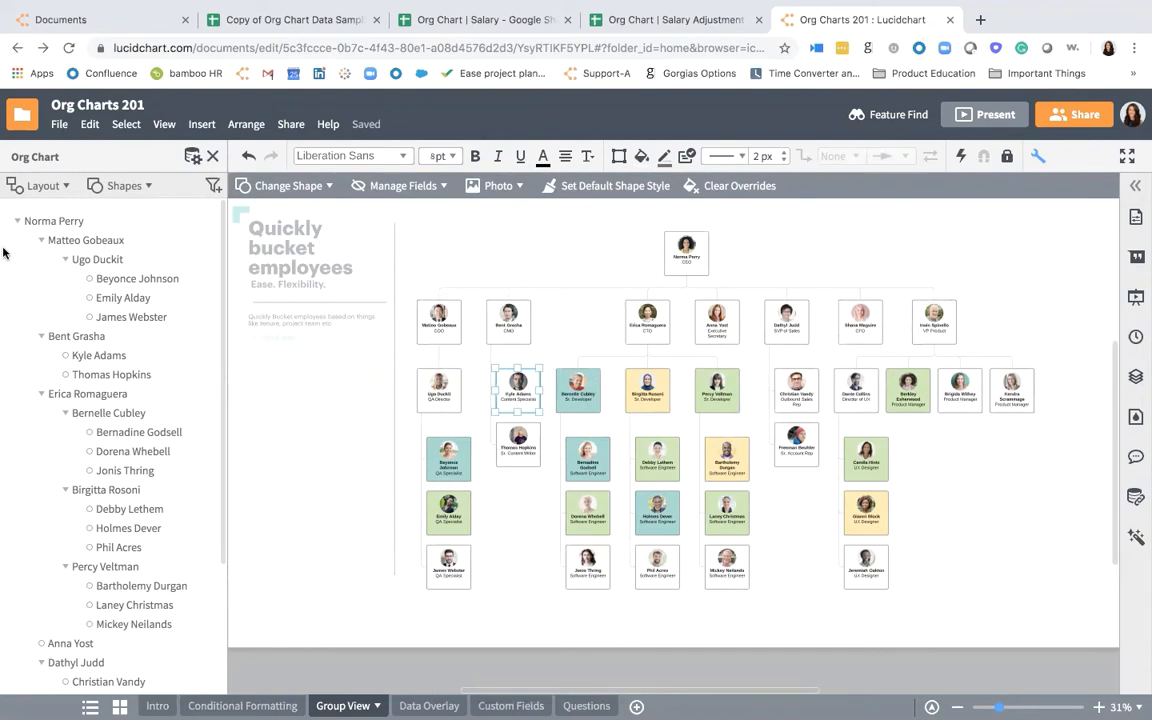
click(41, 187)
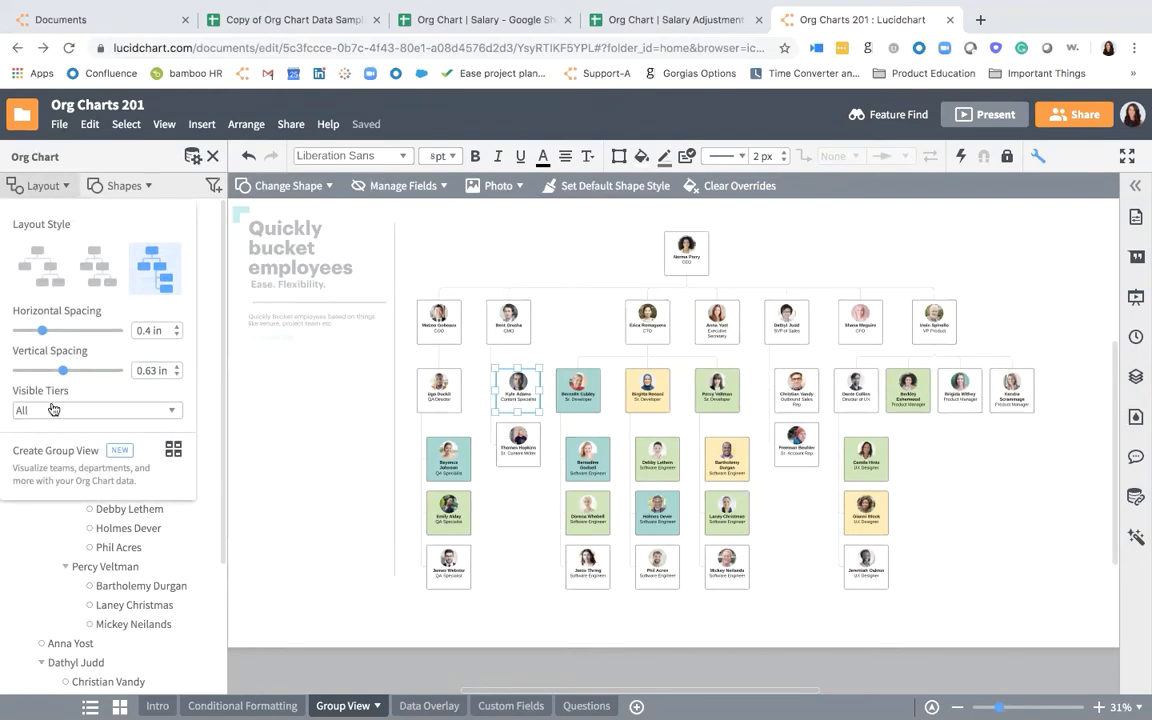
click(97, 465)
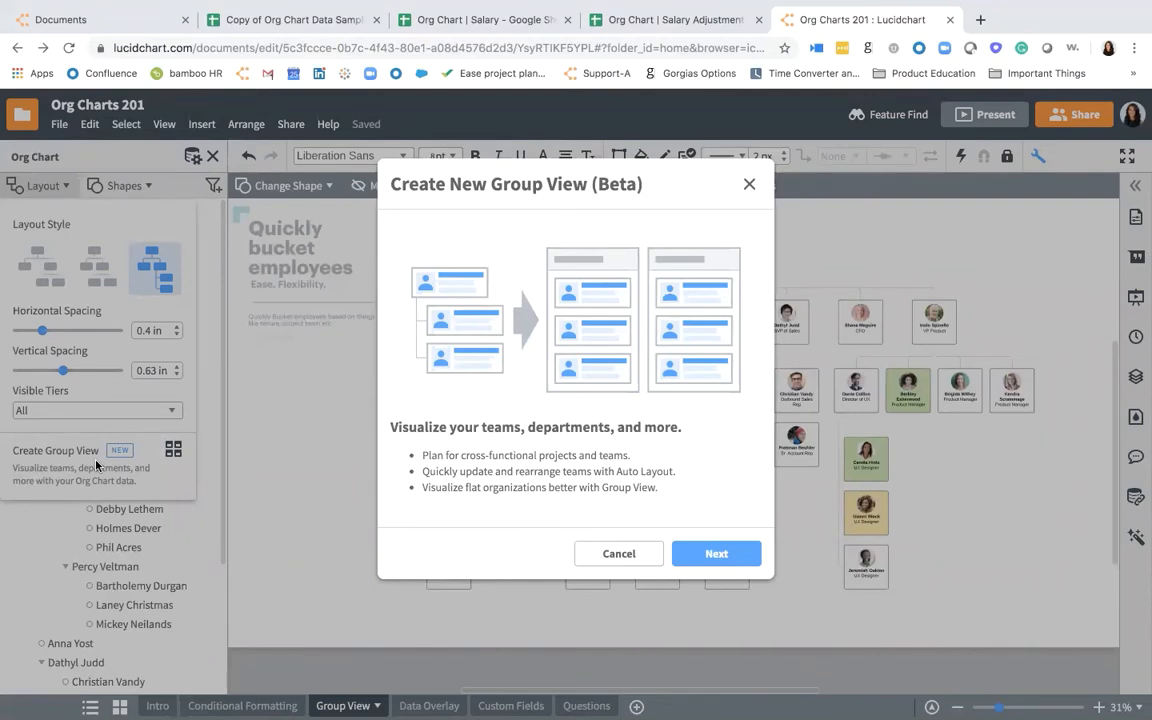
click(699, 561)
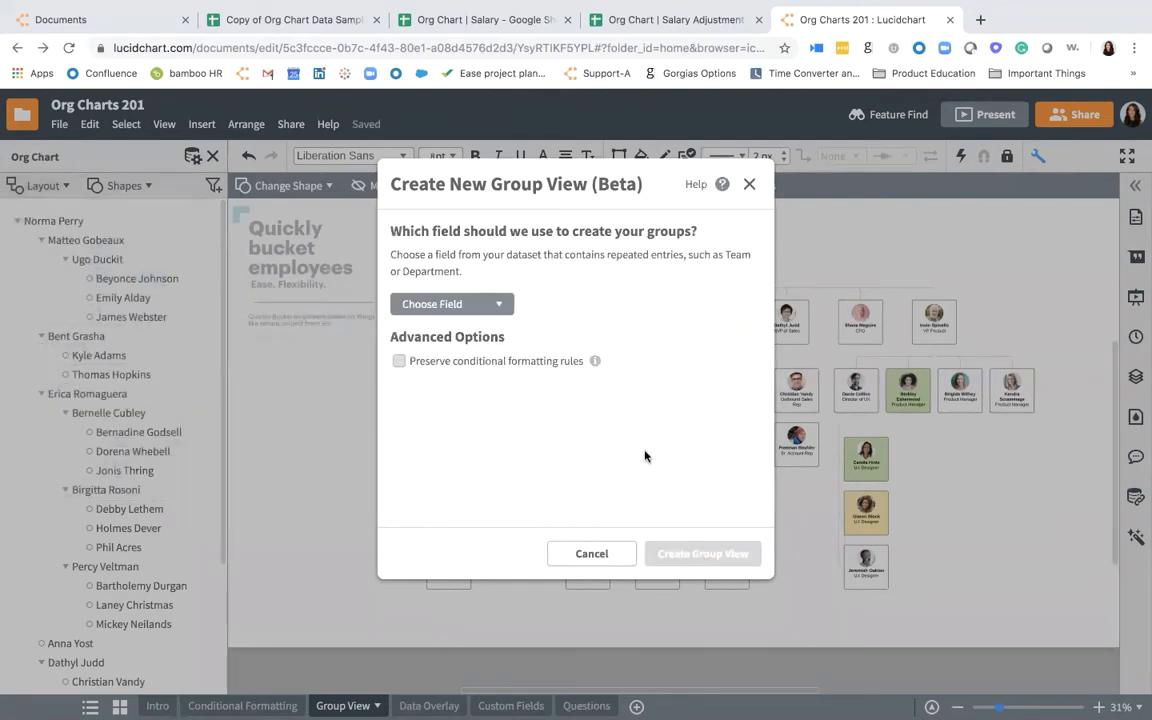
- Create the group view based on the Scrum Team field with conditional formatting rules preserved
click(511, 310)
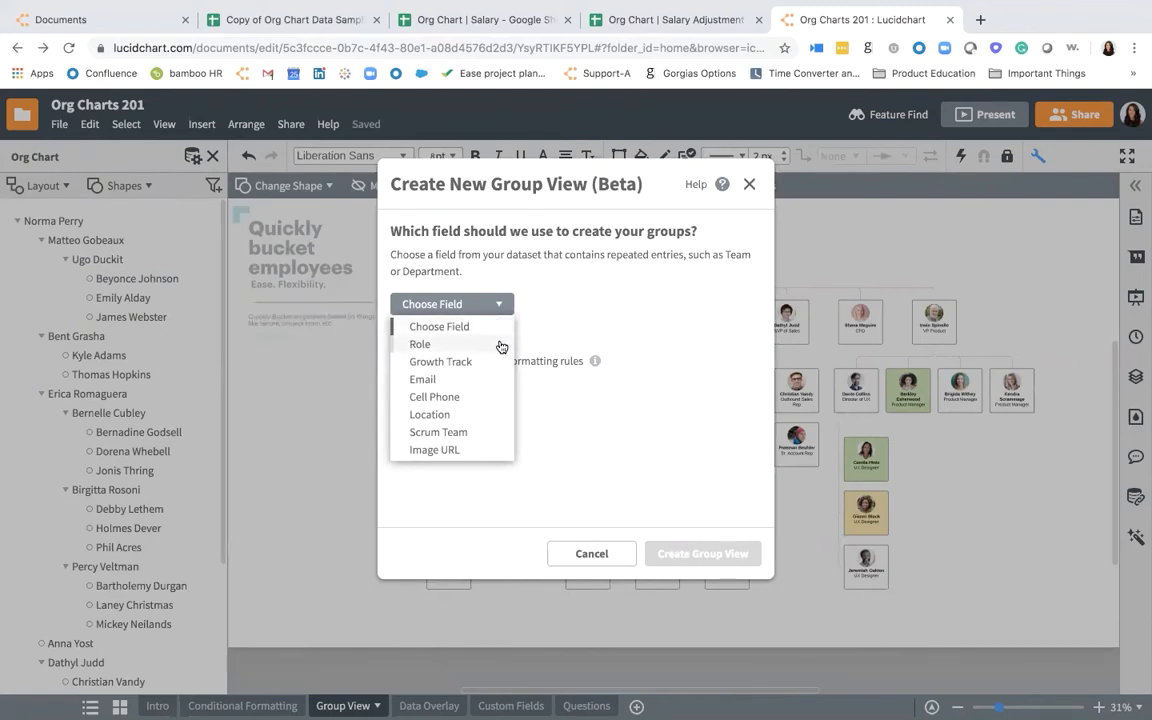
click(476, 432)
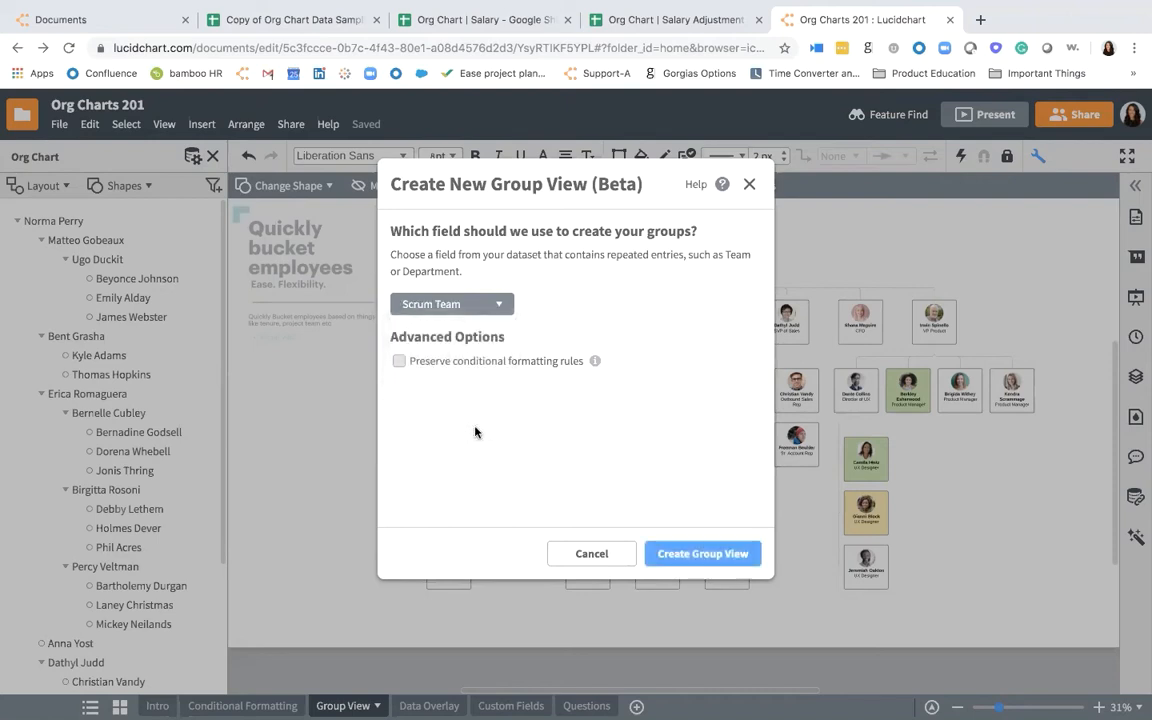
click(404, 362)
click(676, 558)
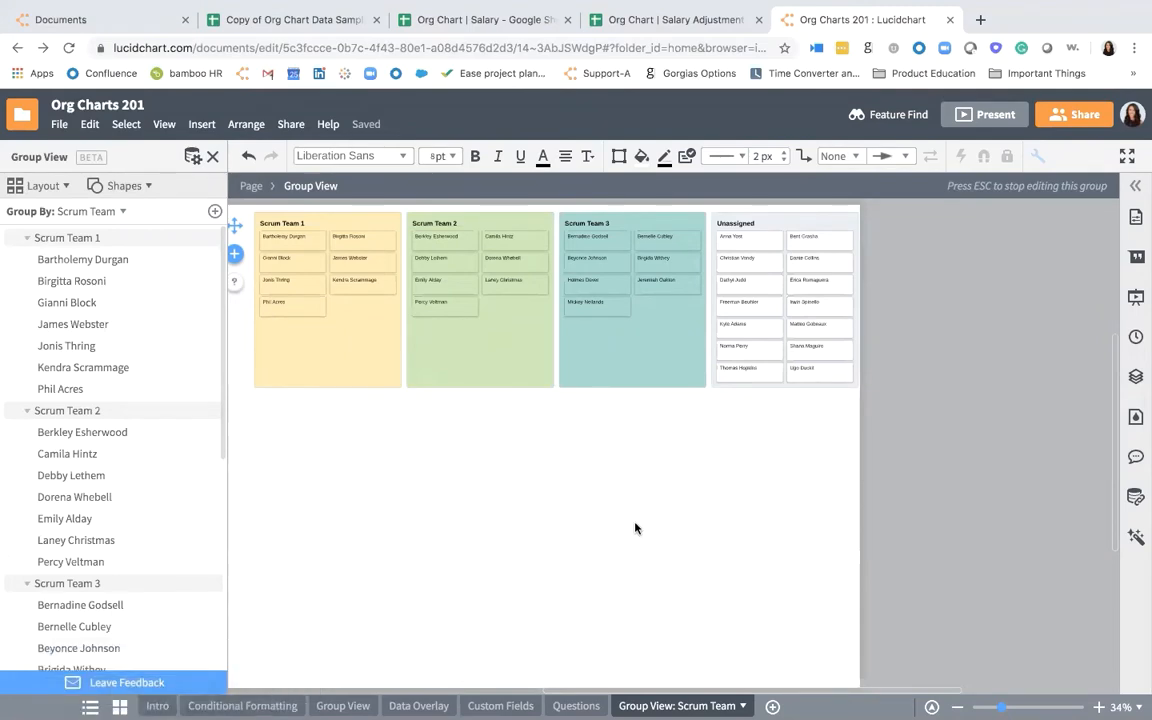
- Reassign employee cards: two from Unassigned to Scrum Team 3, one from Team 3 to 2, one from 1 to 2, and one from 2 to 1
scroll(446, 348, up, 5)
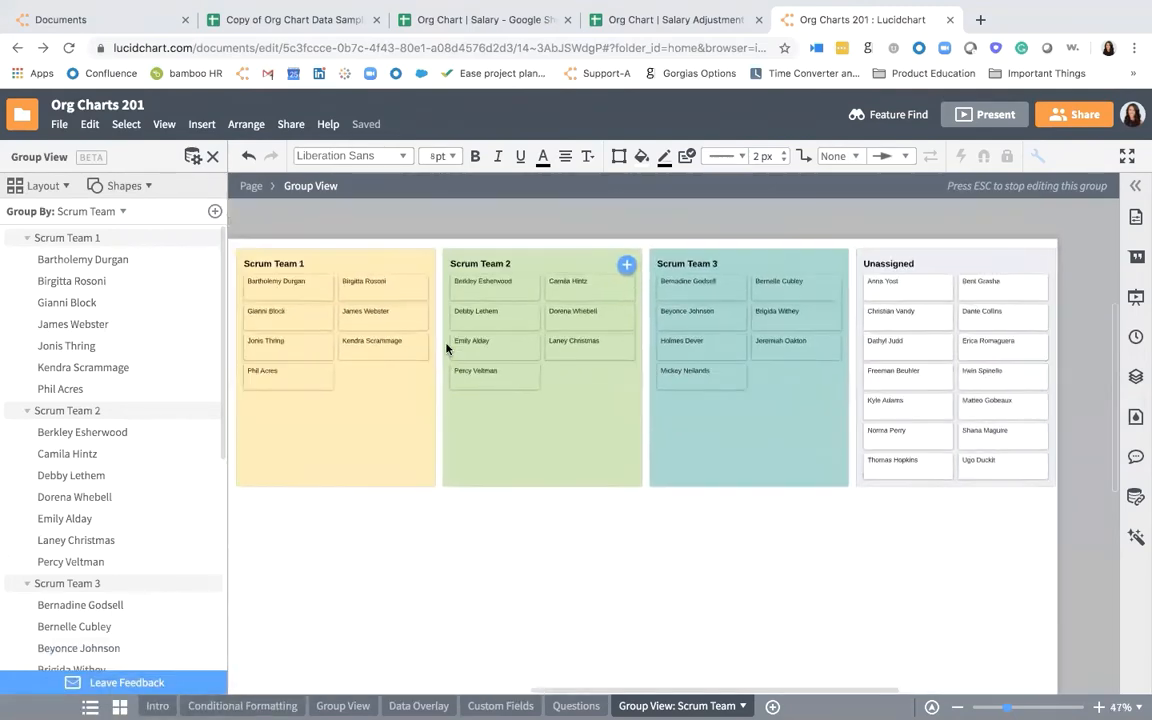
scroll(446, 348, left, 1)
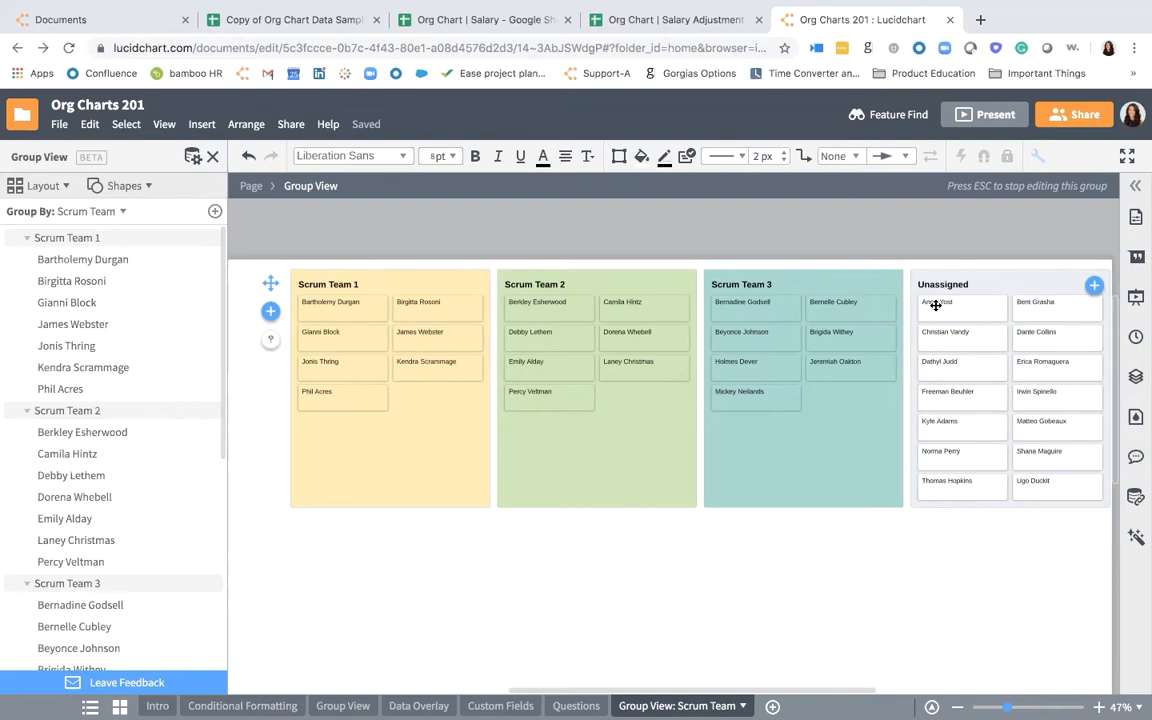
drag(935, 305, 648, 404)
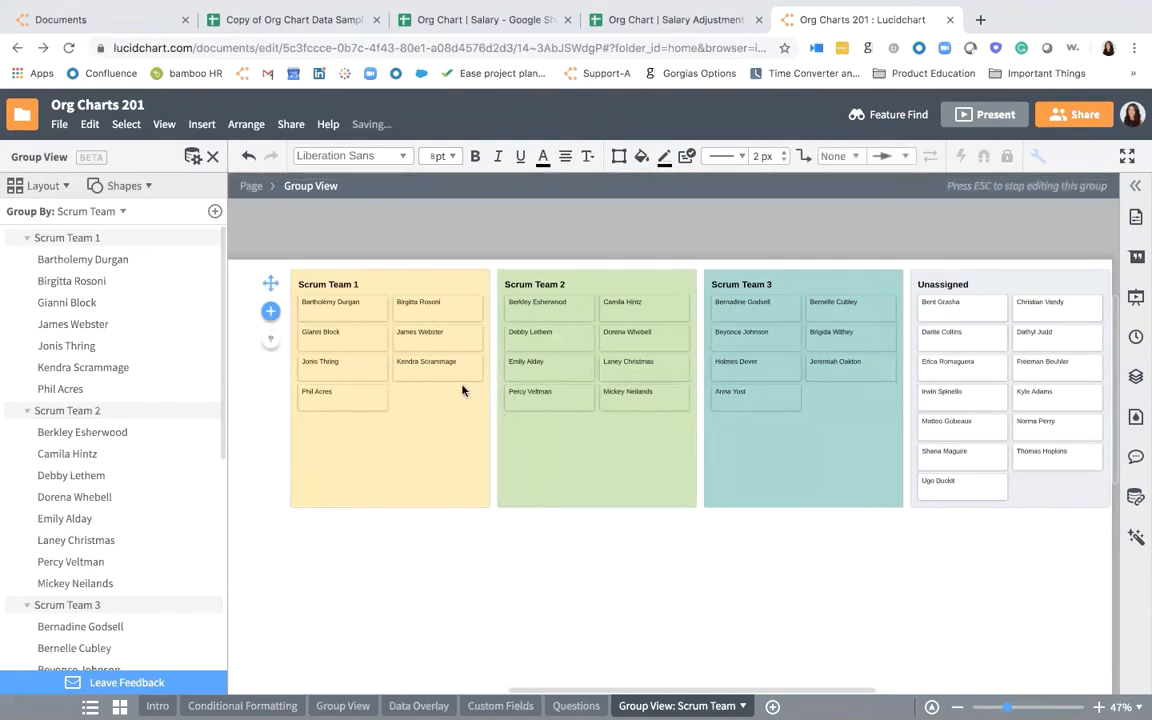
drag(442, 370, 648, 408)
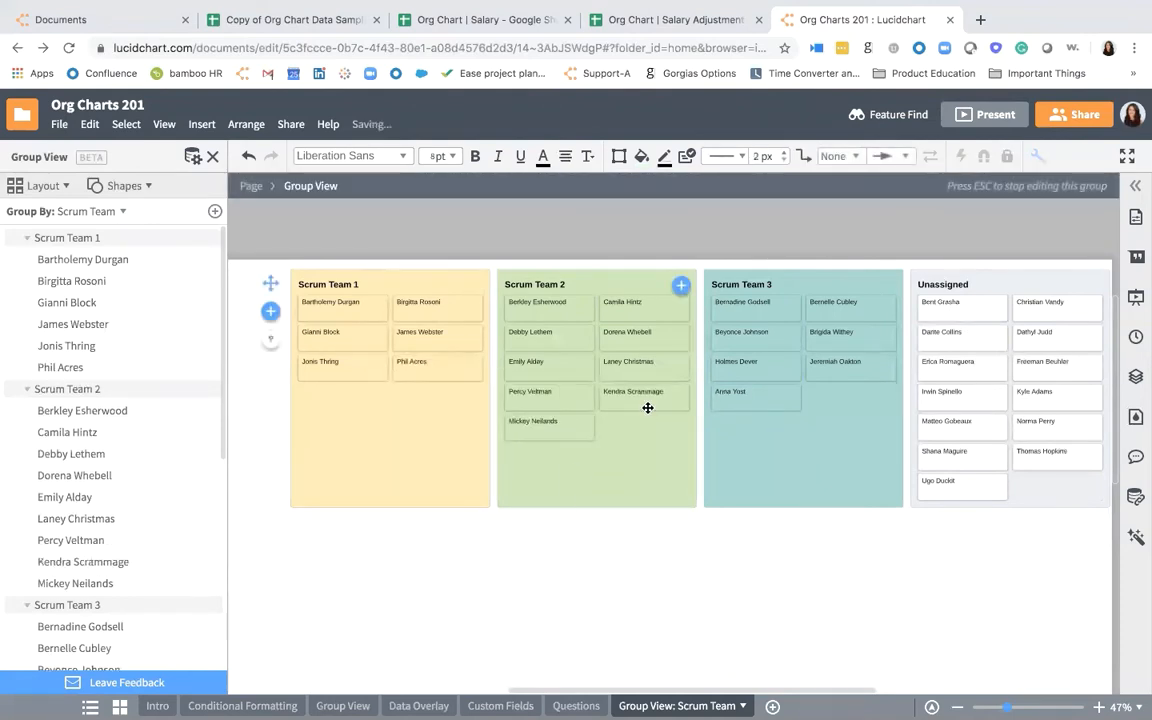
drag(648, 334, 437, 411)
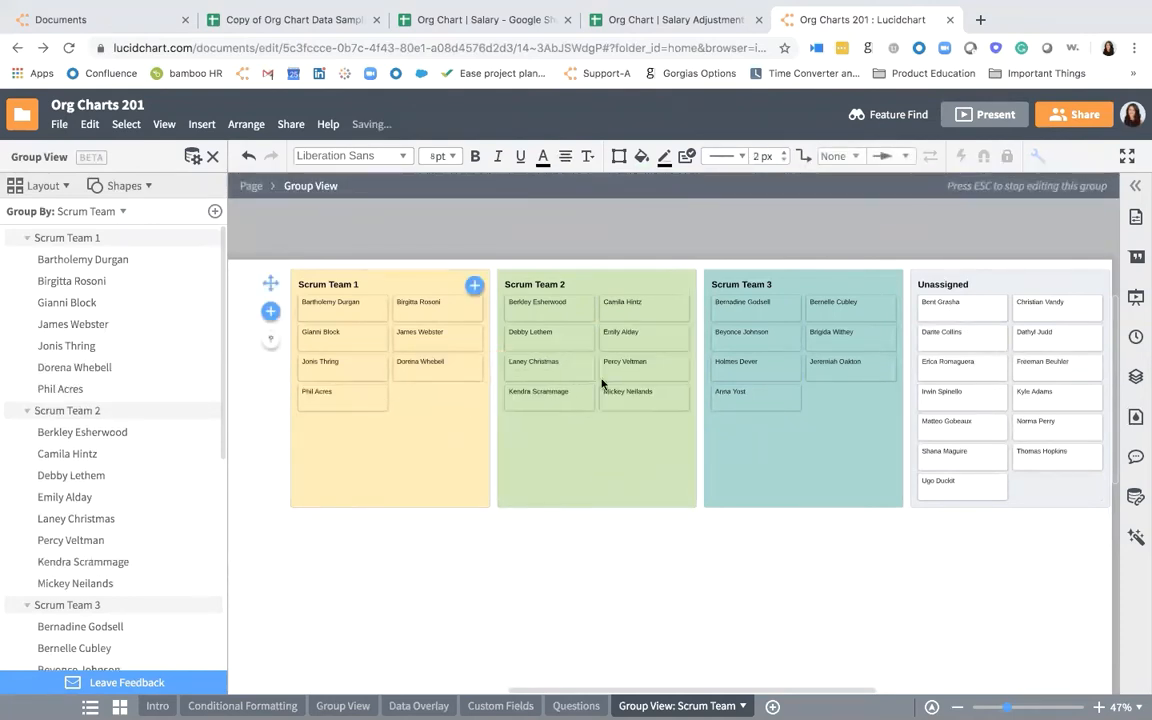
drag(946, 370, 851, 420)
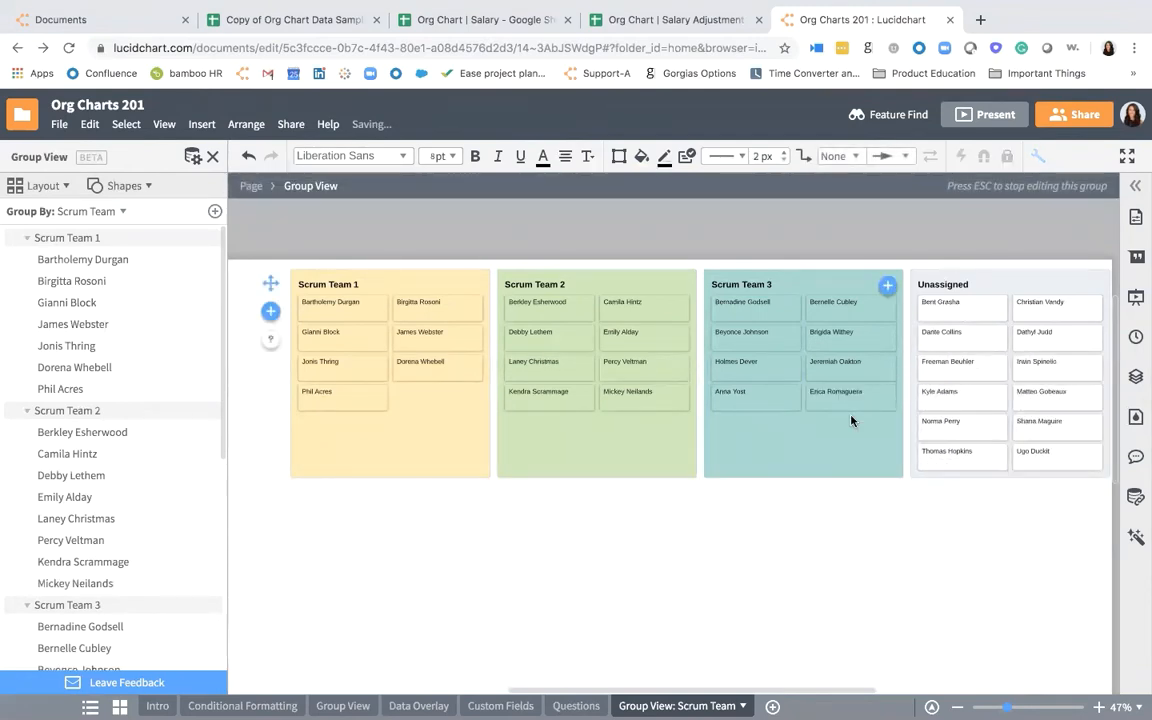
- Create a new group in the group view and name it Scrum Team 4
click(271, 311)
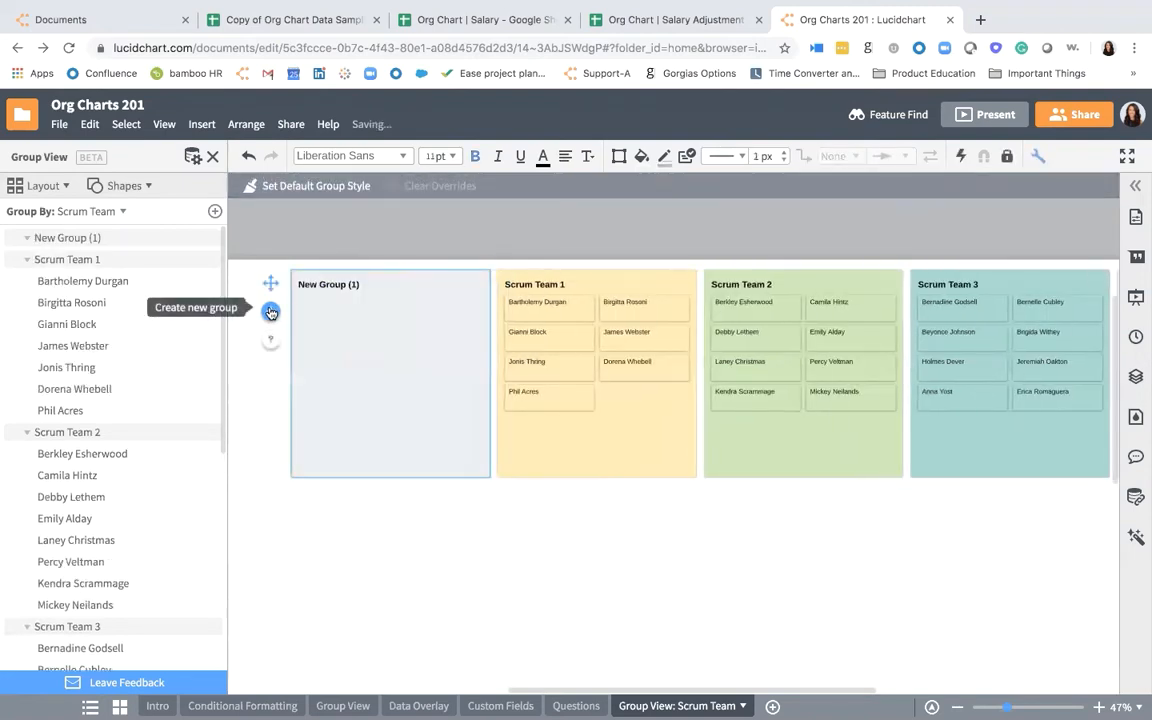
double_click(330, 285)
text(Sc)
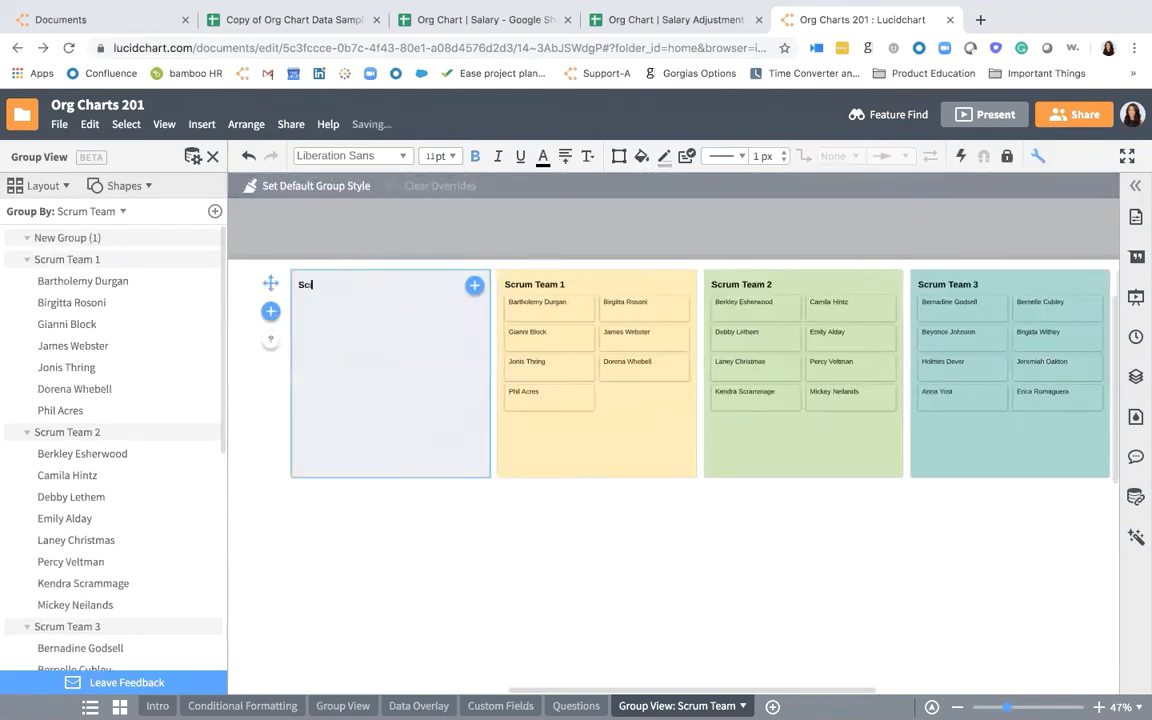
text(rum Team 4)
- Move two employee cards from Unassigned and one from Scrum Team 1 into the Scrum Team 4 group
scroll(646, 368, right, 1)
scroll(646, 368, down, 2)
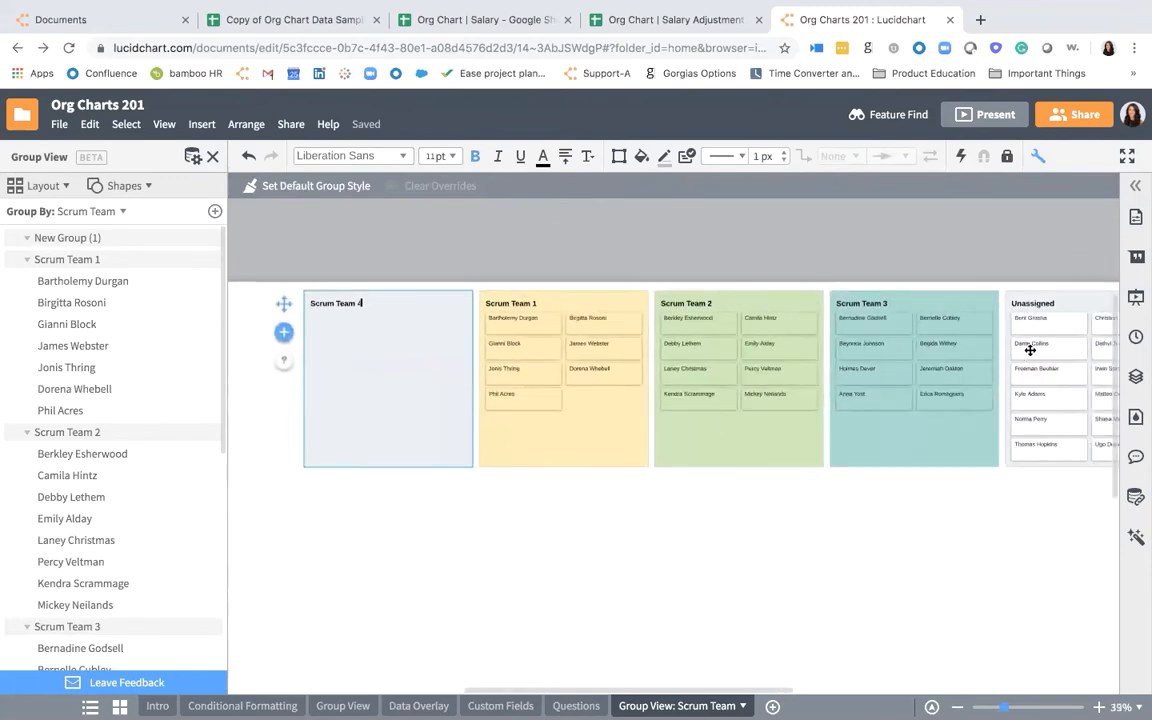
drag(1030, 350, 400, 360)
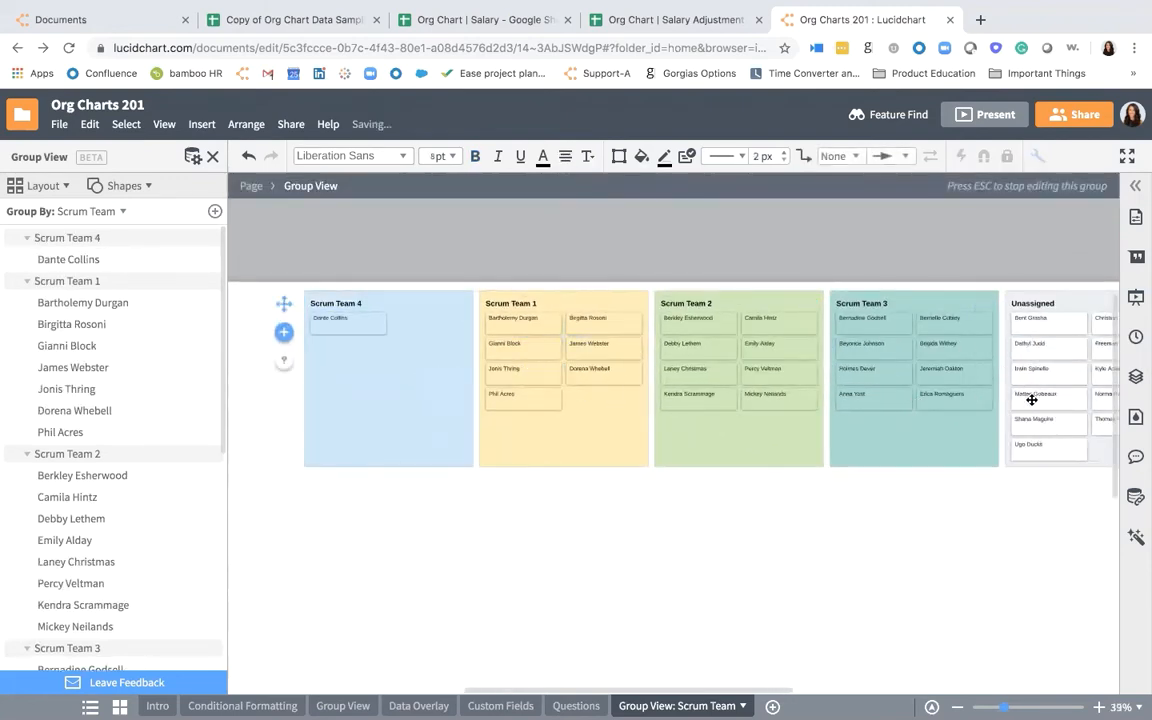
drag(1031, 399, 445, 395)
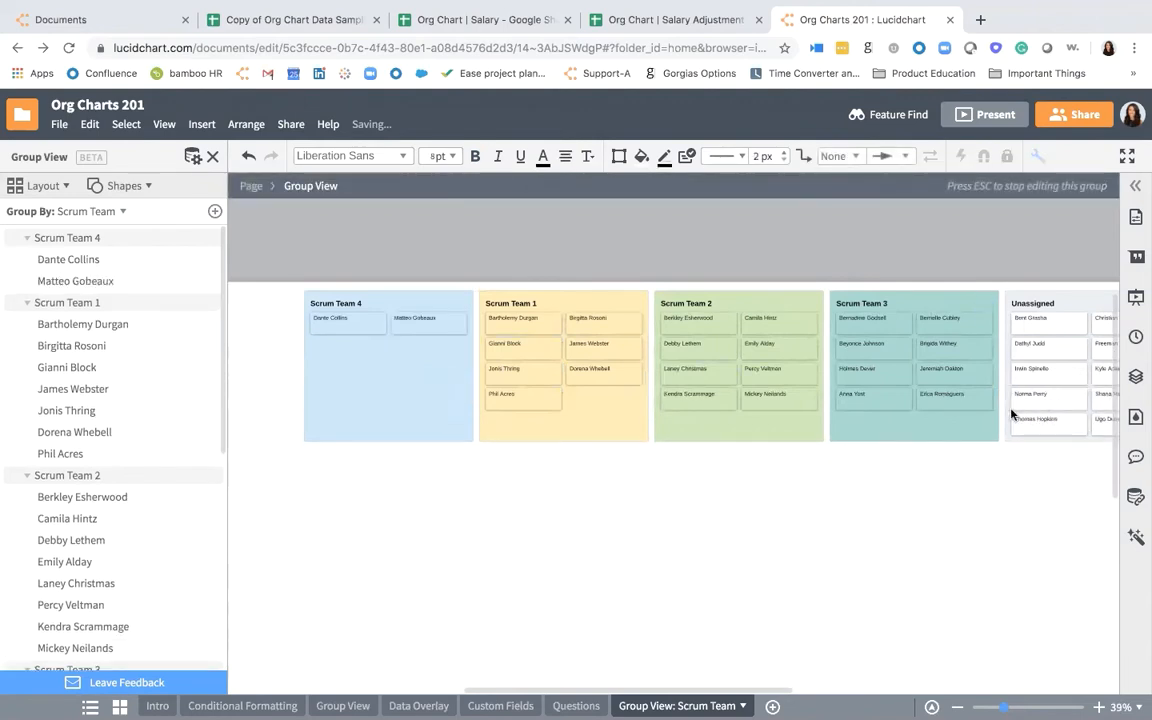
click(418, 373)
click(620, 424)
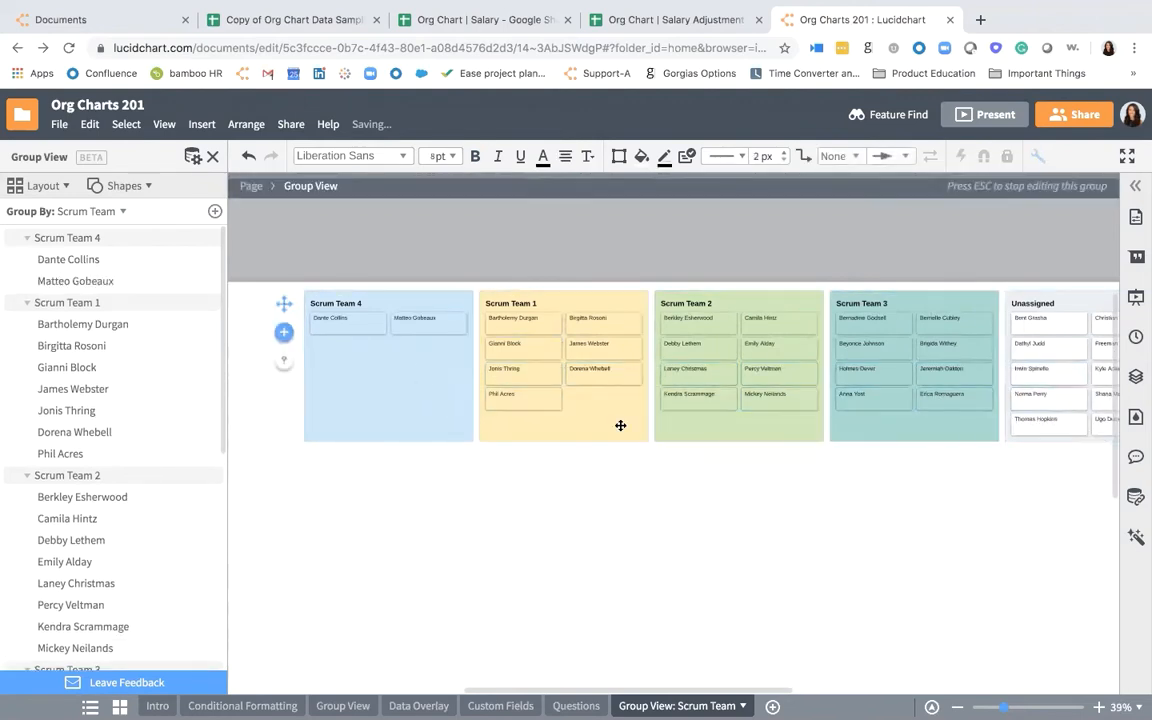
click(540, 386)
drag(539, 385, 419, 385)
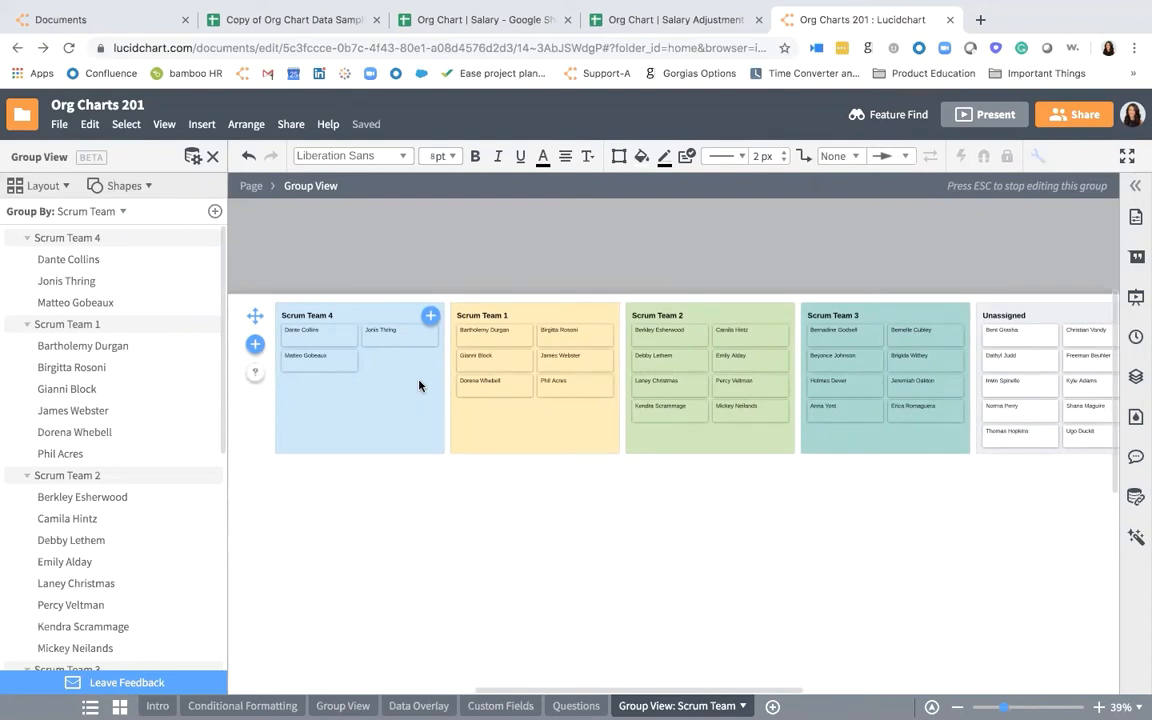
- Show the Location and Email fields on the employee cards in addition to the name
click(135, 188)
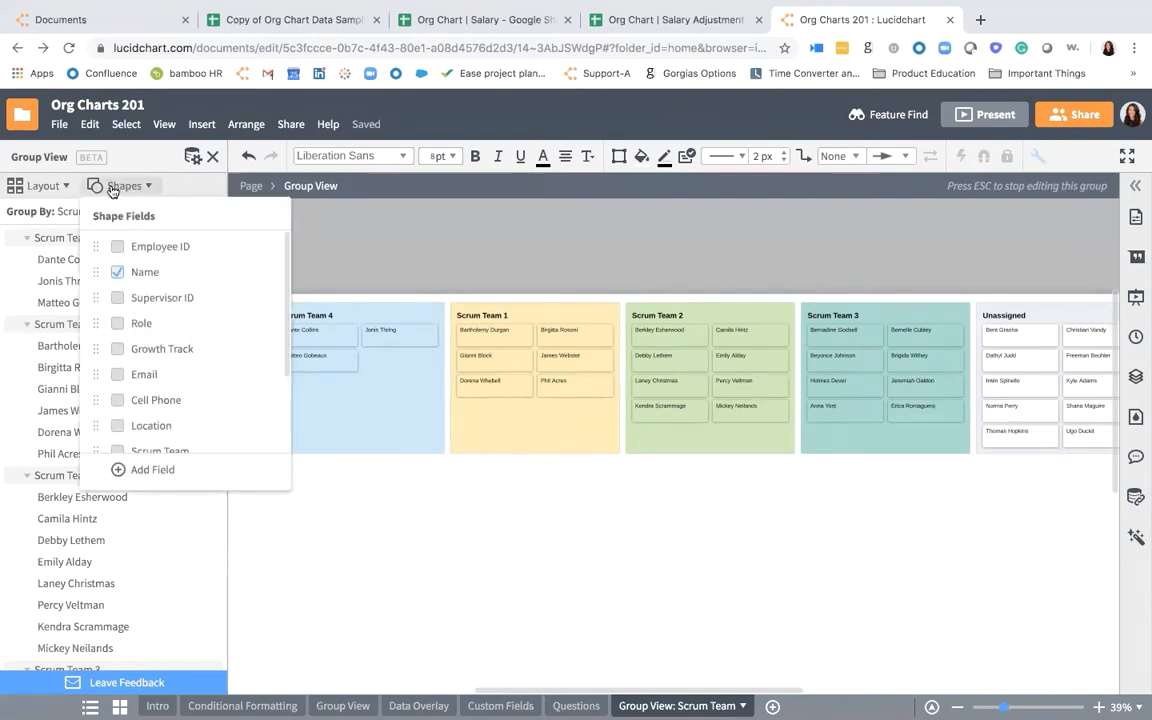
scroll(126, 259, down, 1)
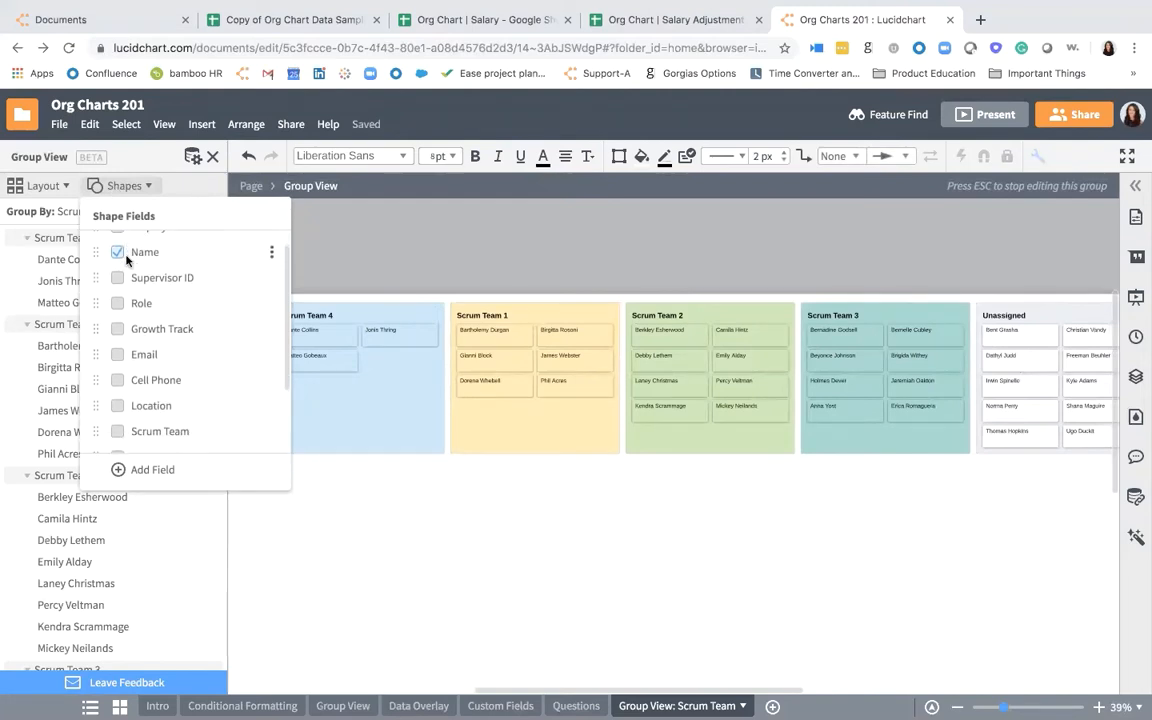
scroll(125, 252, up, 1)
scroll(136, 375, down, 1)
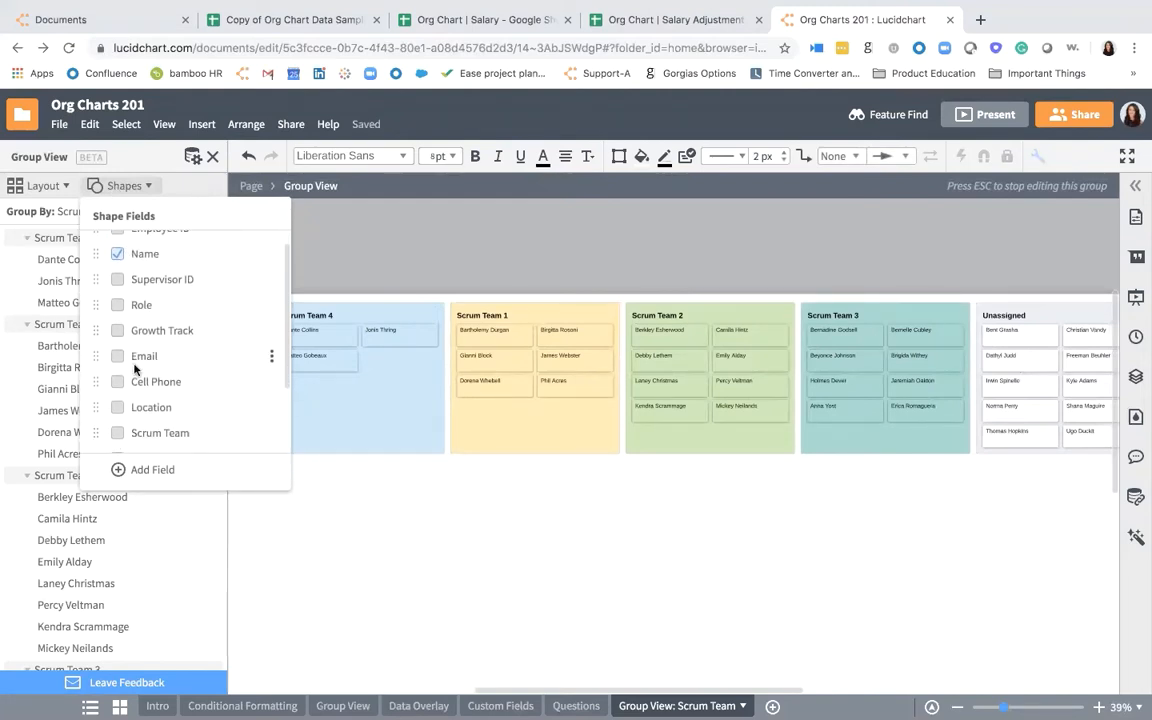
click(119, 408)
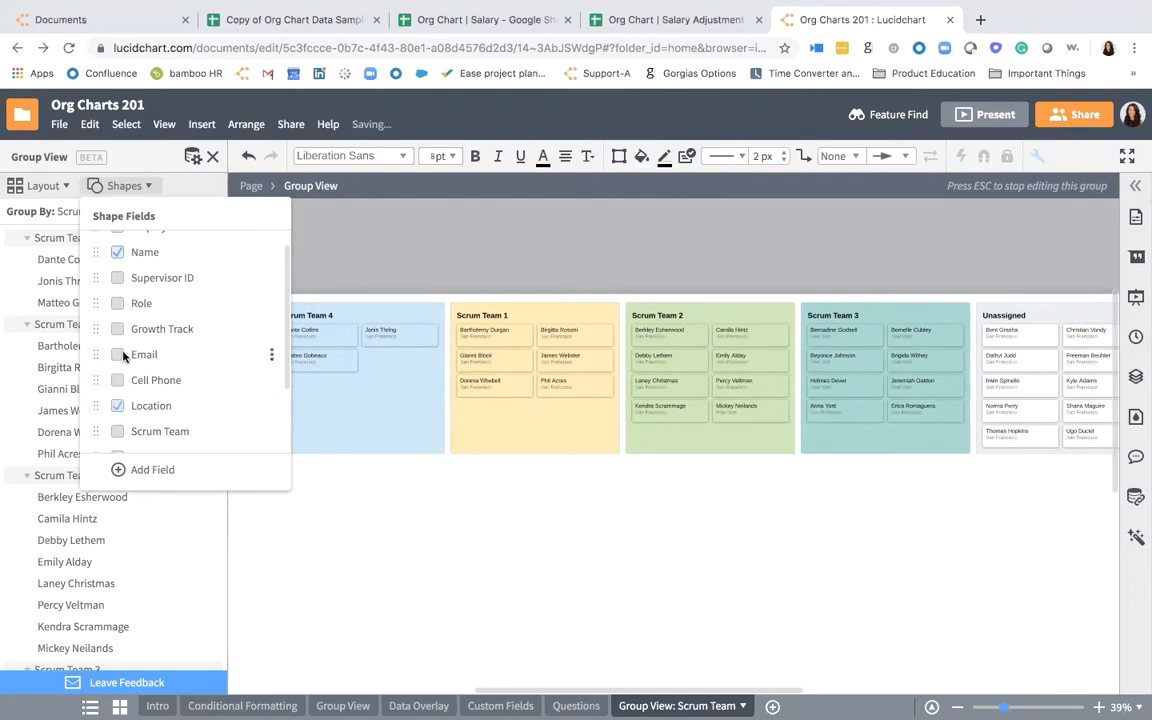
click(118, 355)
click(465, 530)
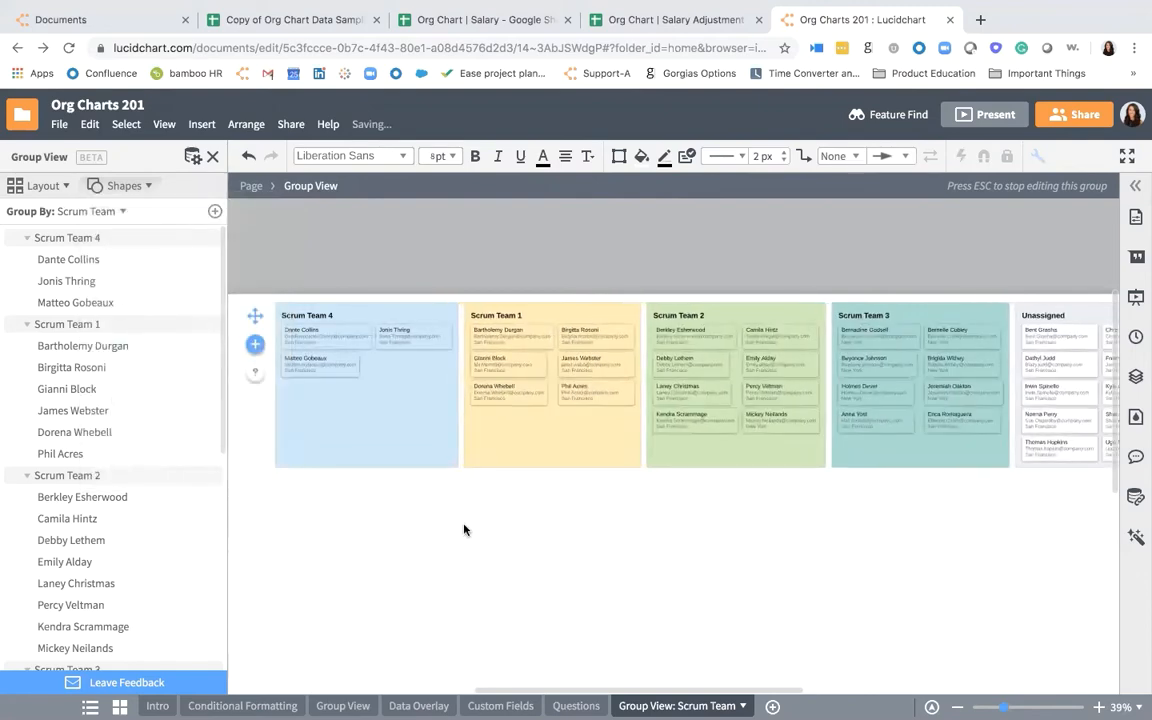
scroll(499, 406, up, 3)
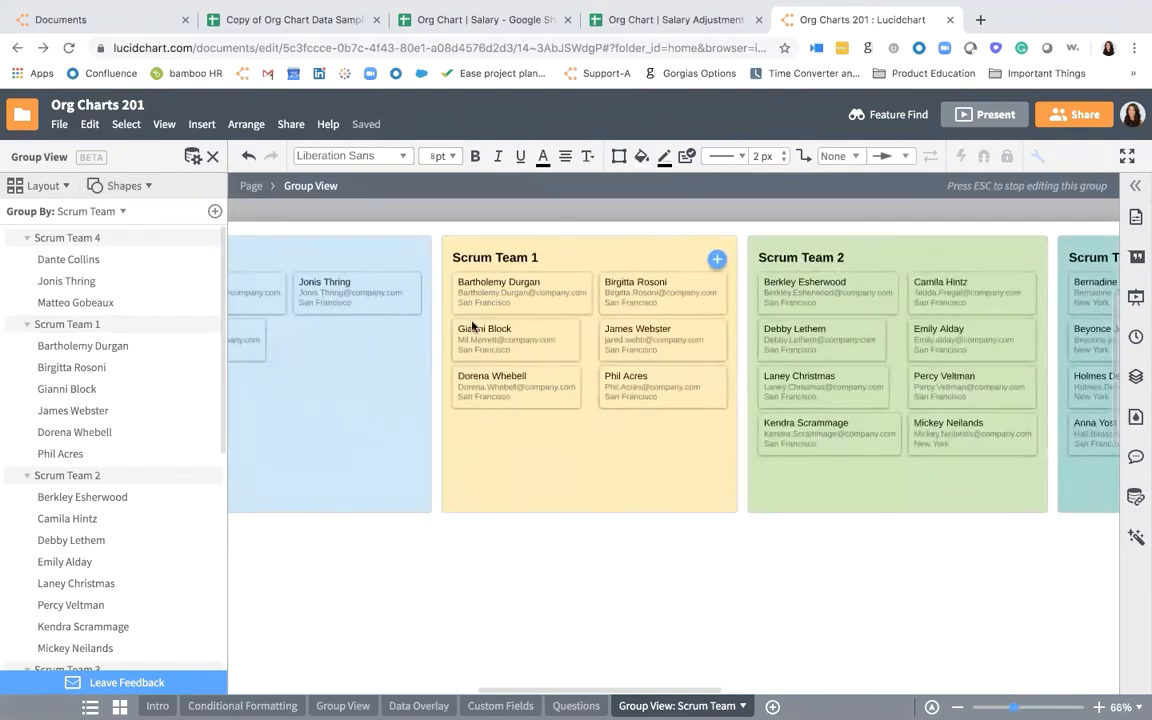
scroll(511, 332, down, 3)
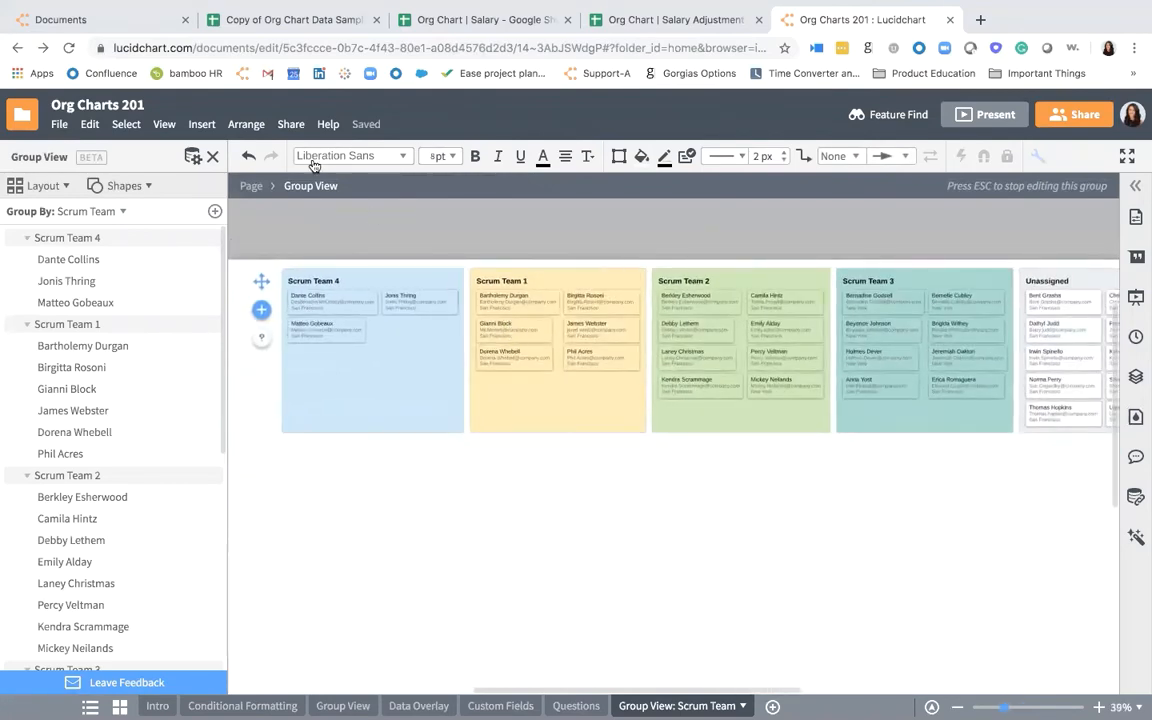
- Turn on Optimize layout for the employee cards and keep the containers in fixed columns
click(42, 185)
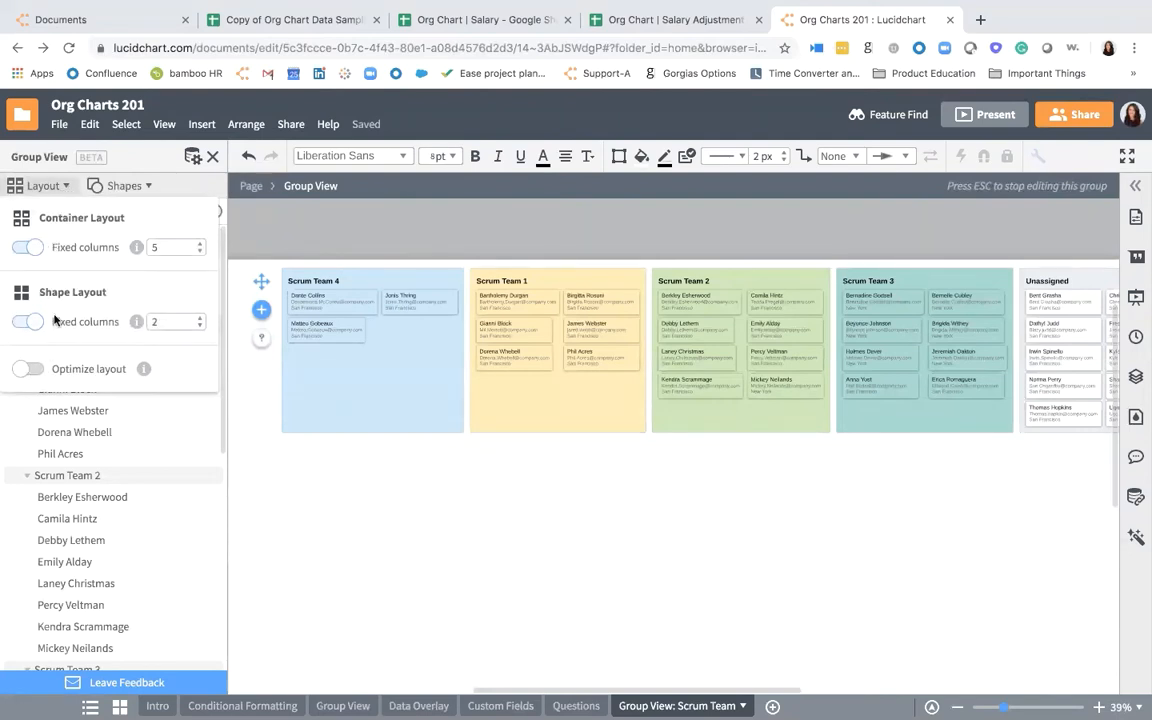
click(27, 372)
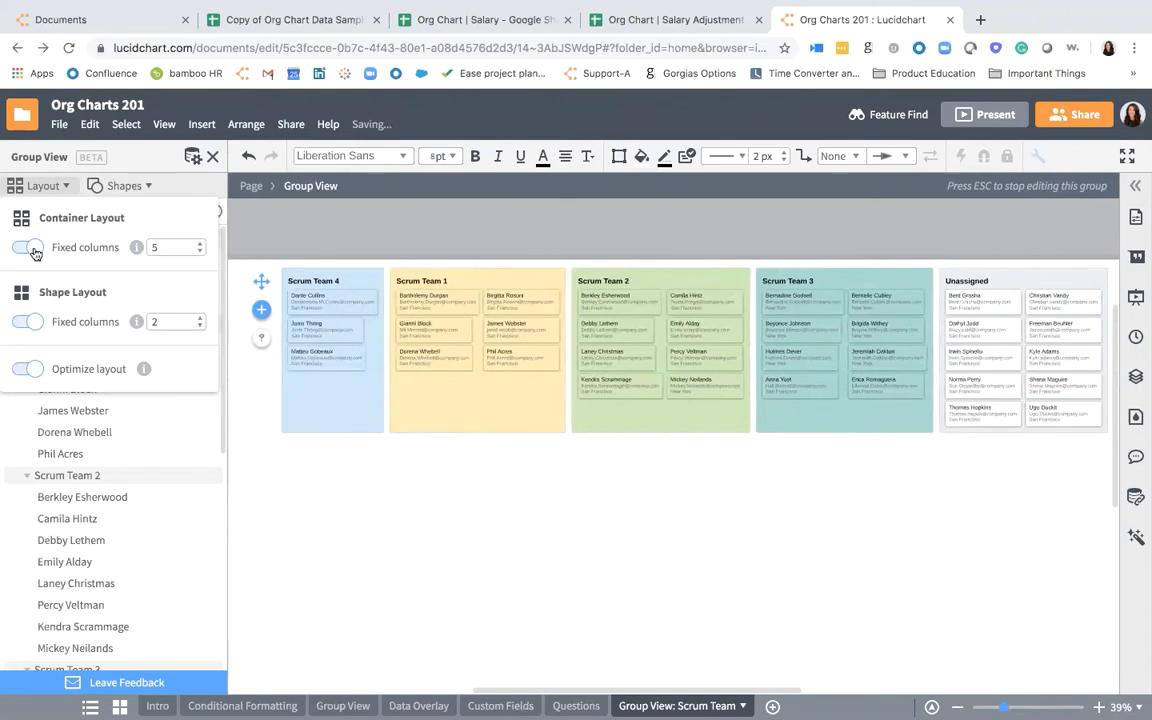
click(33, 250)
click(33, 250)
- Set the container layout to 2 fixed columns and move the Scrum Team 4 group directly after Scrum Team 3
click(199, 252)
click(199, 252)
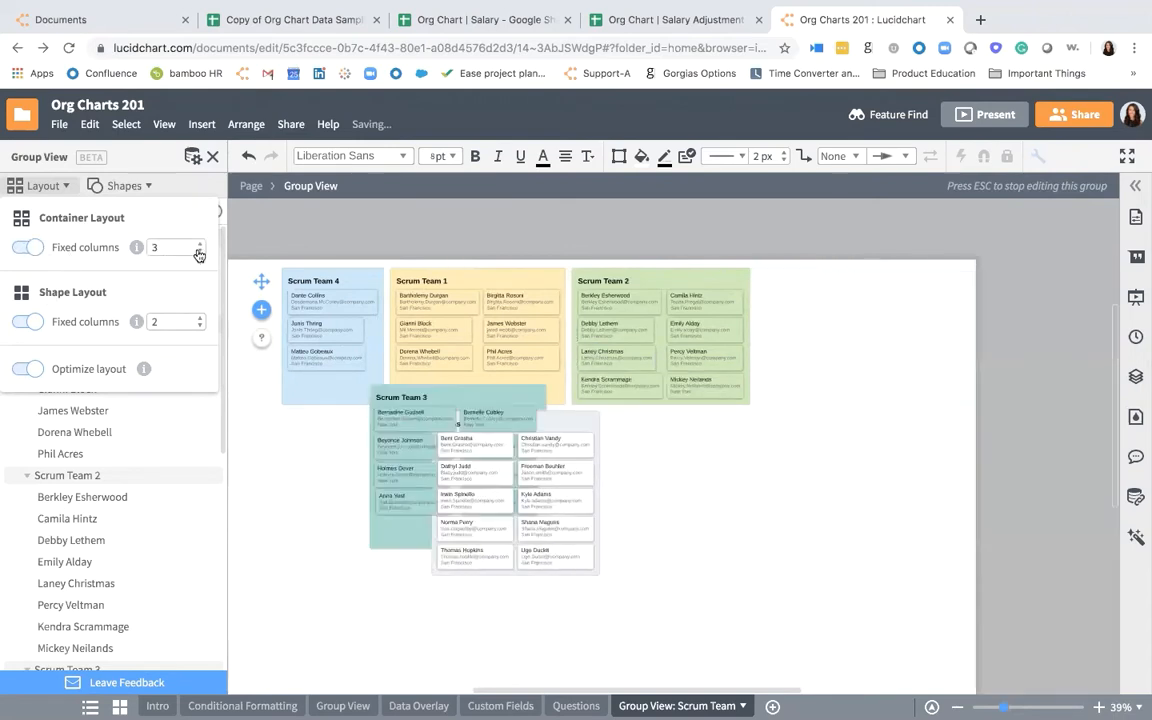
click(199, 252)
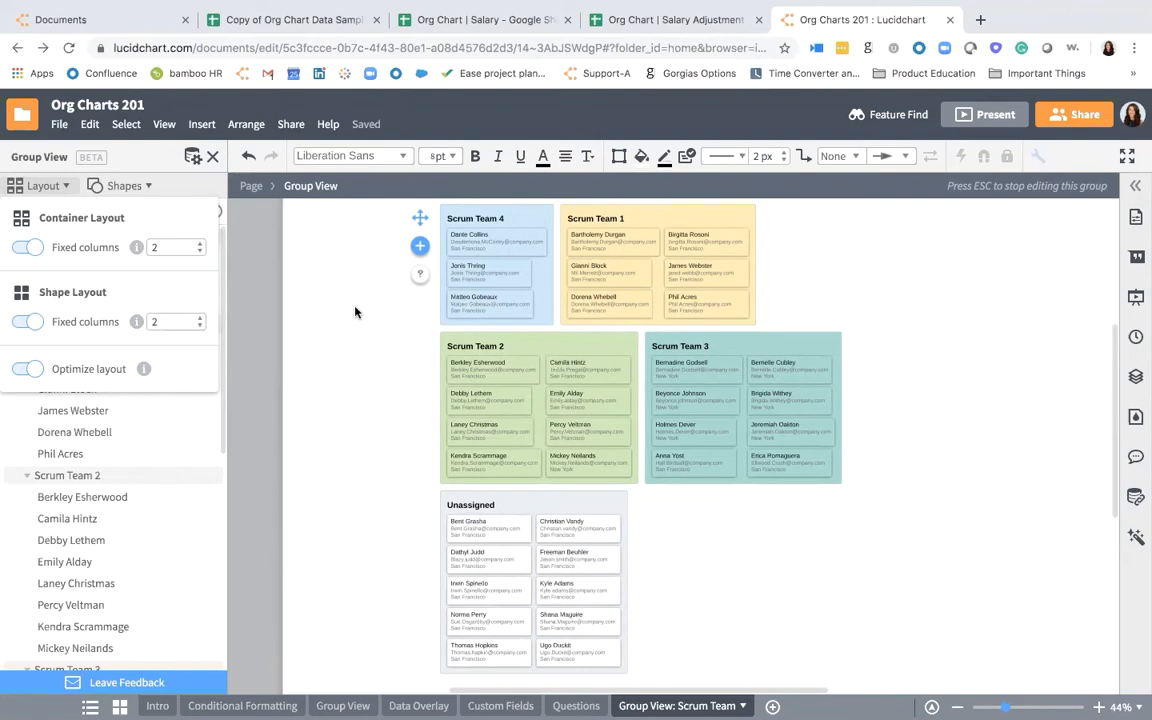
click(343, 380)
drag(506, 217, 825, 407)
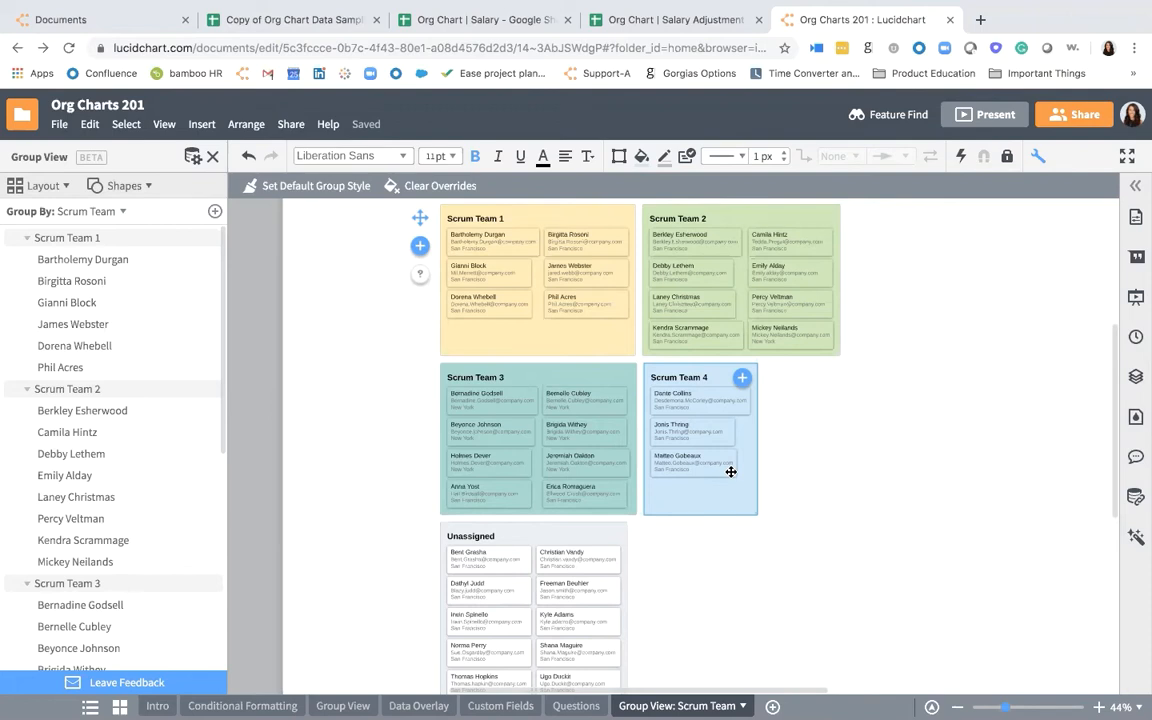
- Add a new conditional formatting rule under Other Rules and name it Sr Title
click(1127, 539)
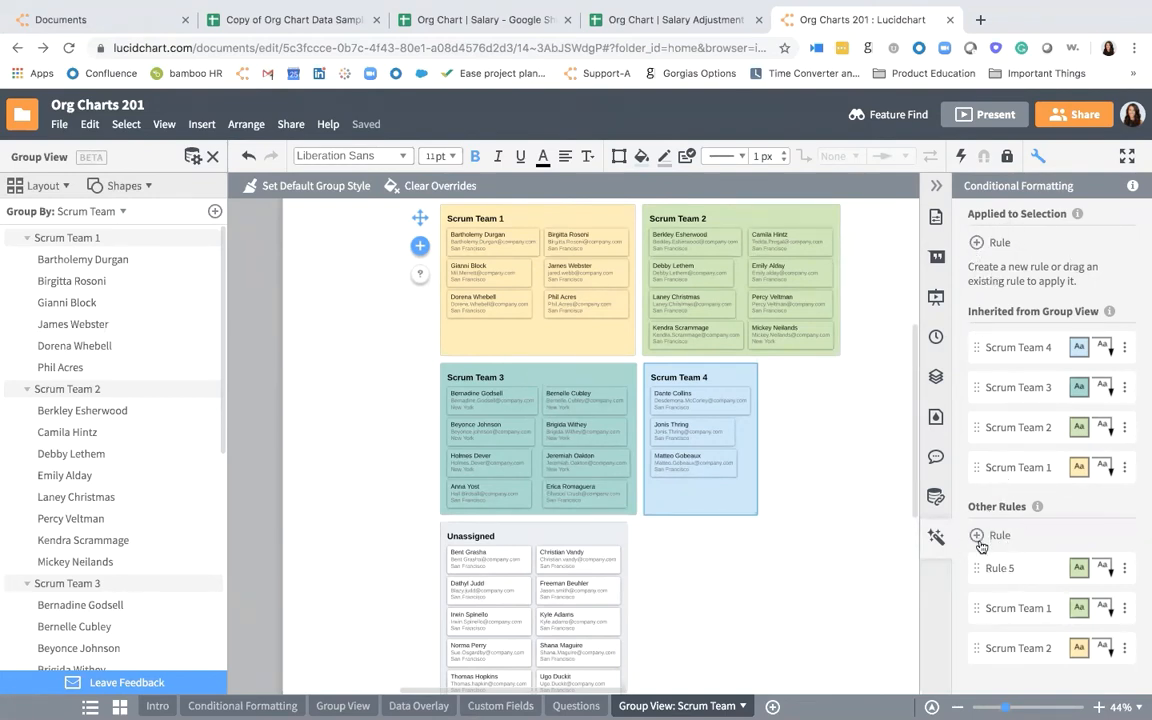
click(979, 537)
click(1061, 188)
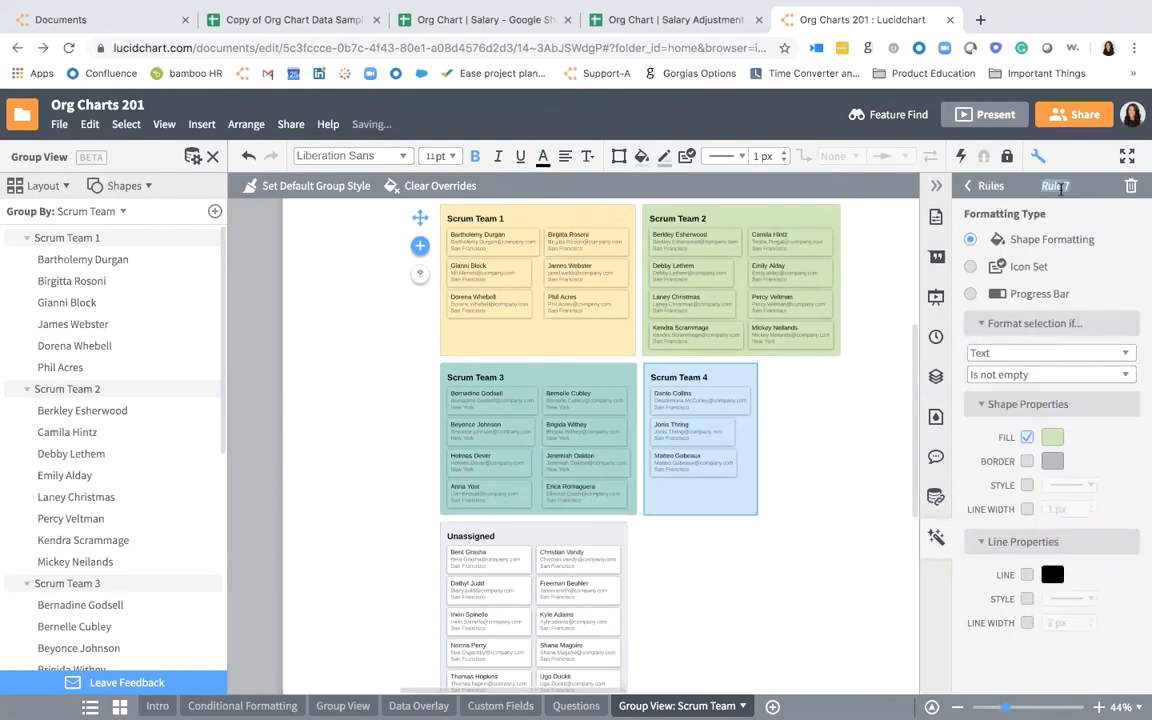
text(Sr Title)
- Set the Sr Title rule's condition to shape data where Role contains Sr
click(1042, 355)
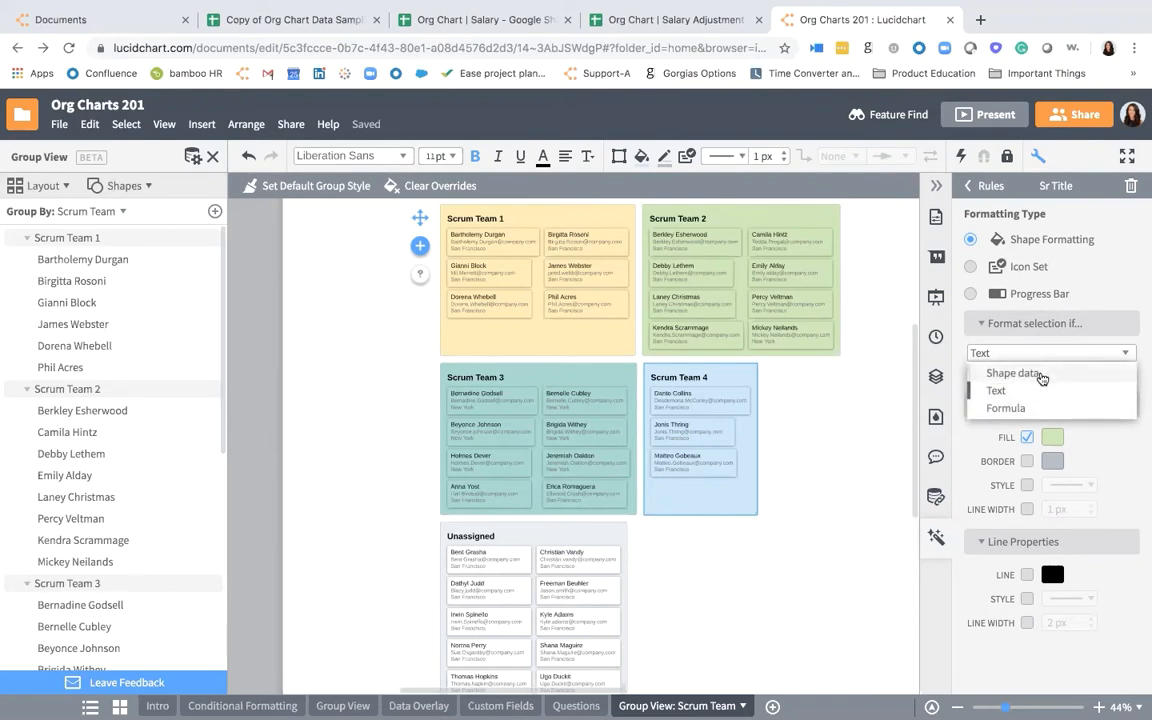
click(1042, 372)
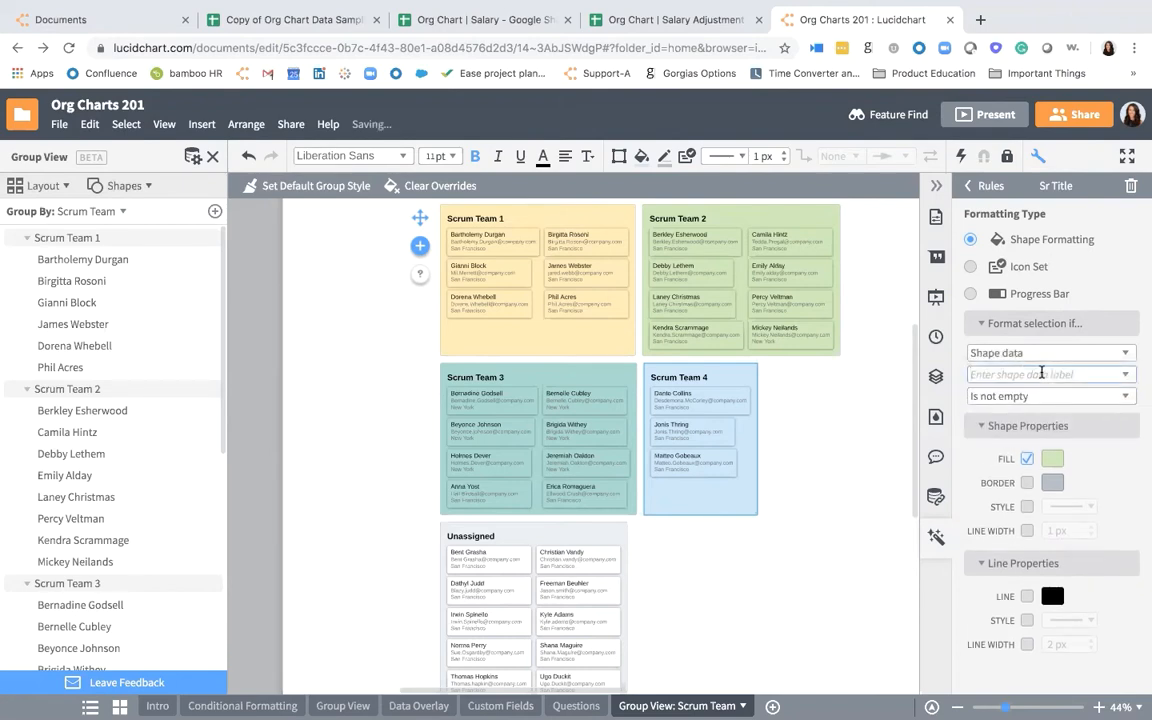
click(1125, 376)
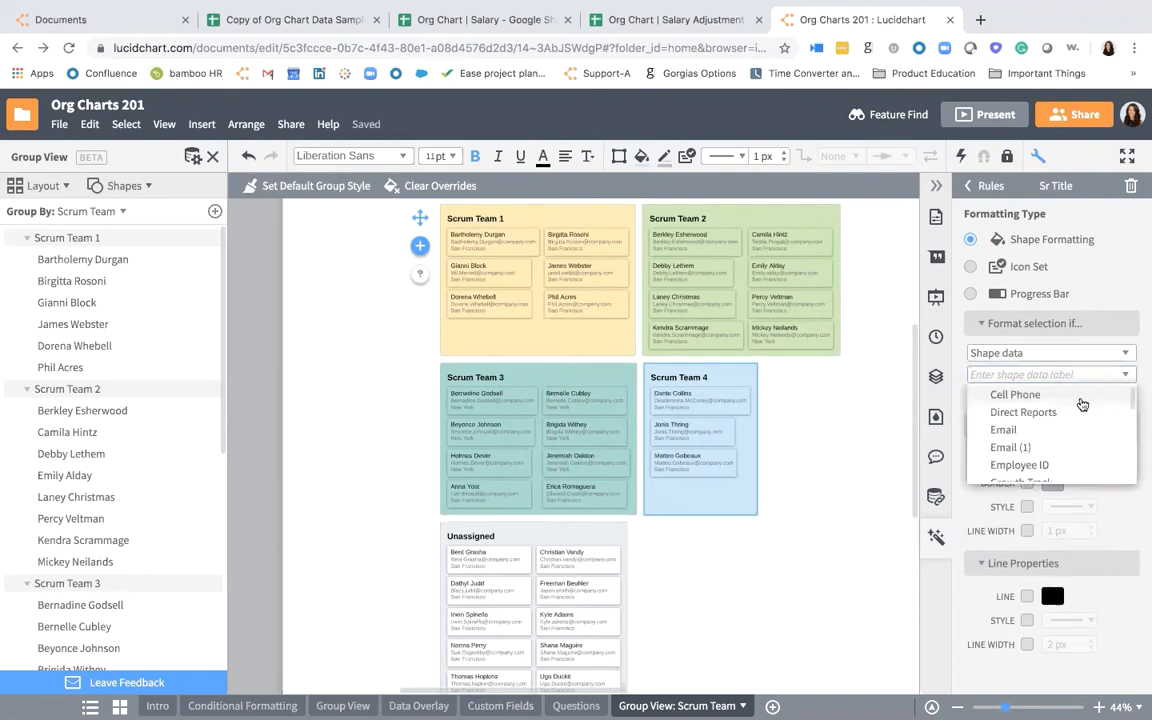
scroll(1078, 408, down, 5)
scroll(1079, 414, down, 2)
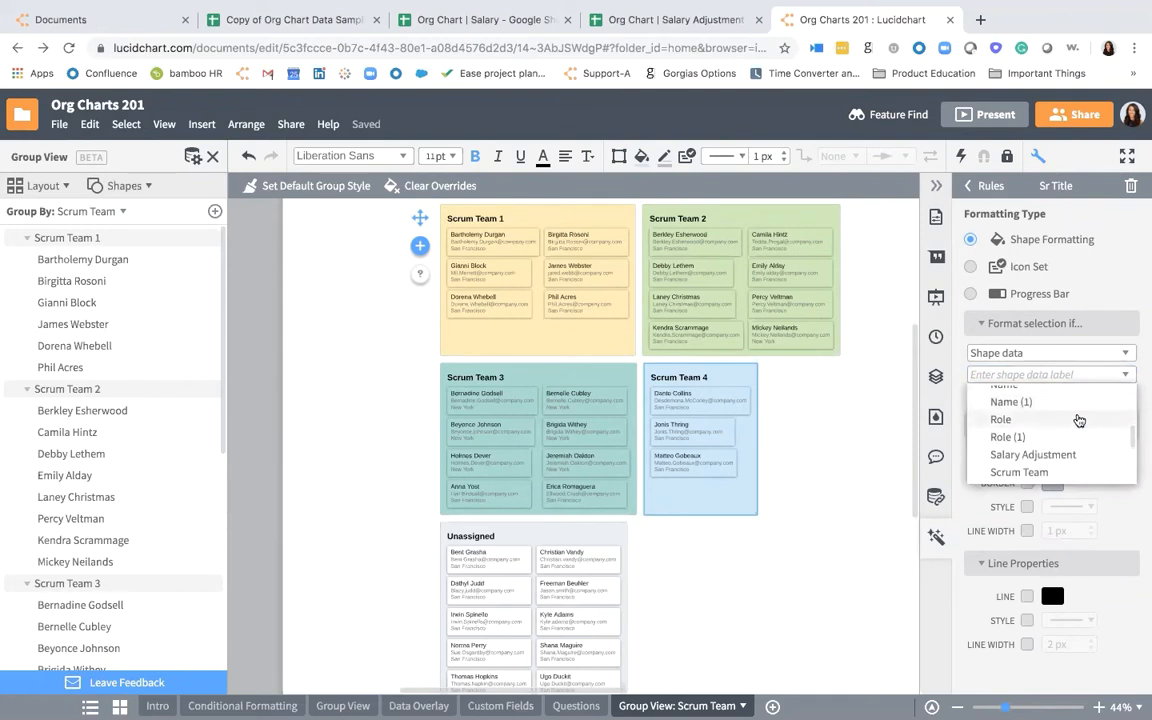
click(1080, 419)
click(1052, 400)
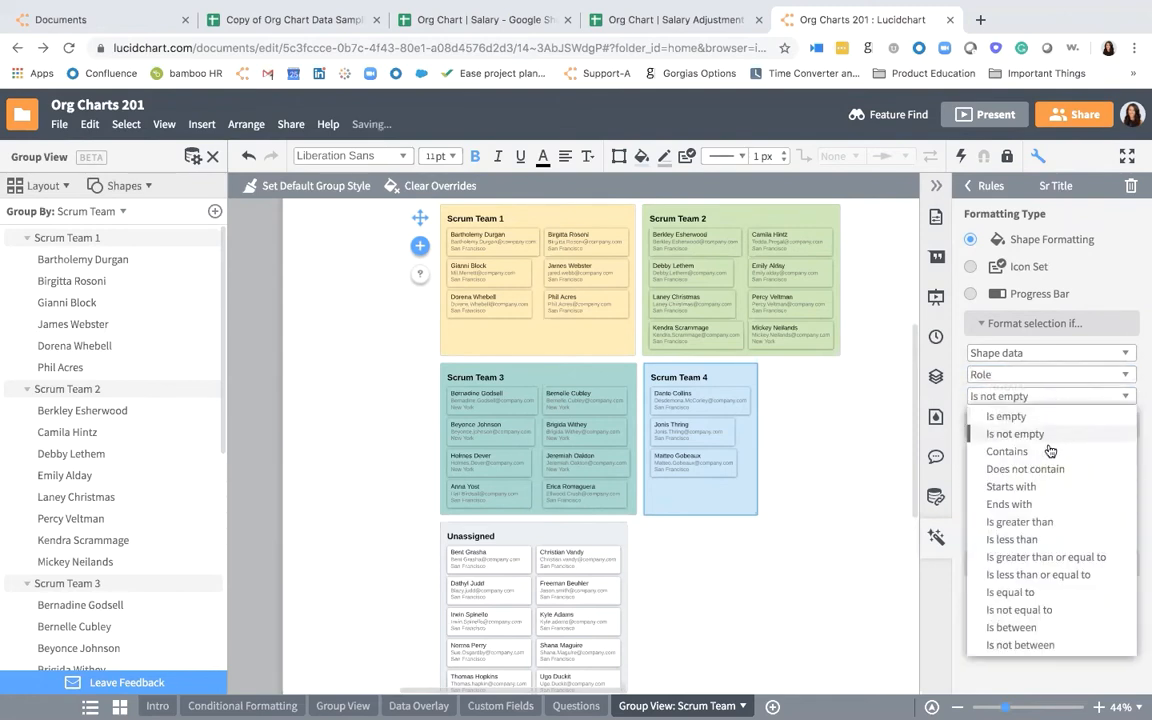
click(1049, 451)
text(Sr)
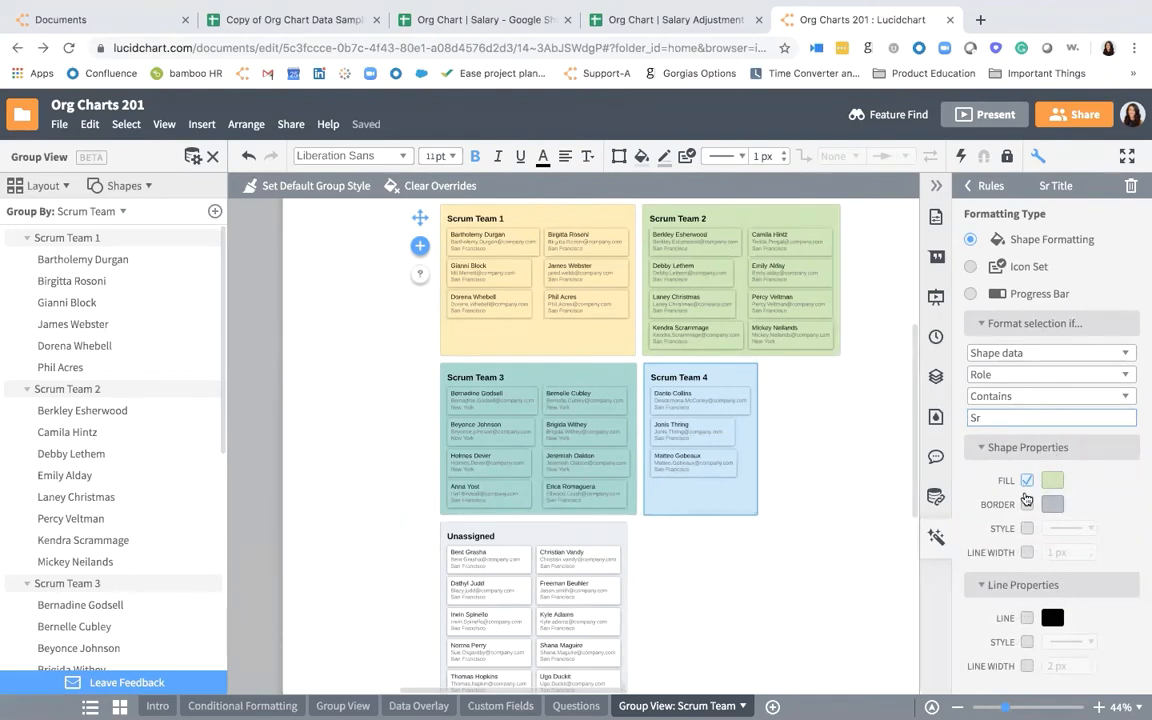
- Give the Sr Title rule a red border with no fill, enable its border style and thicker line width, and return to the rules list
click(1026, 505)
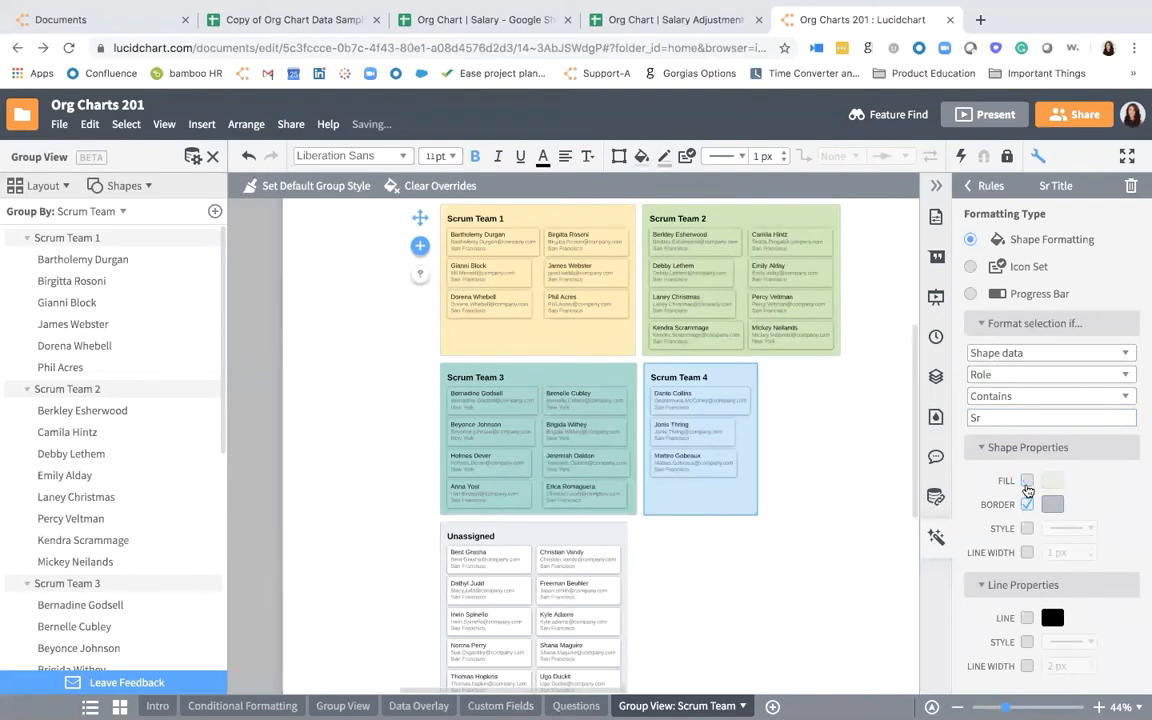
click(1027, 481)
click(1052, 504)
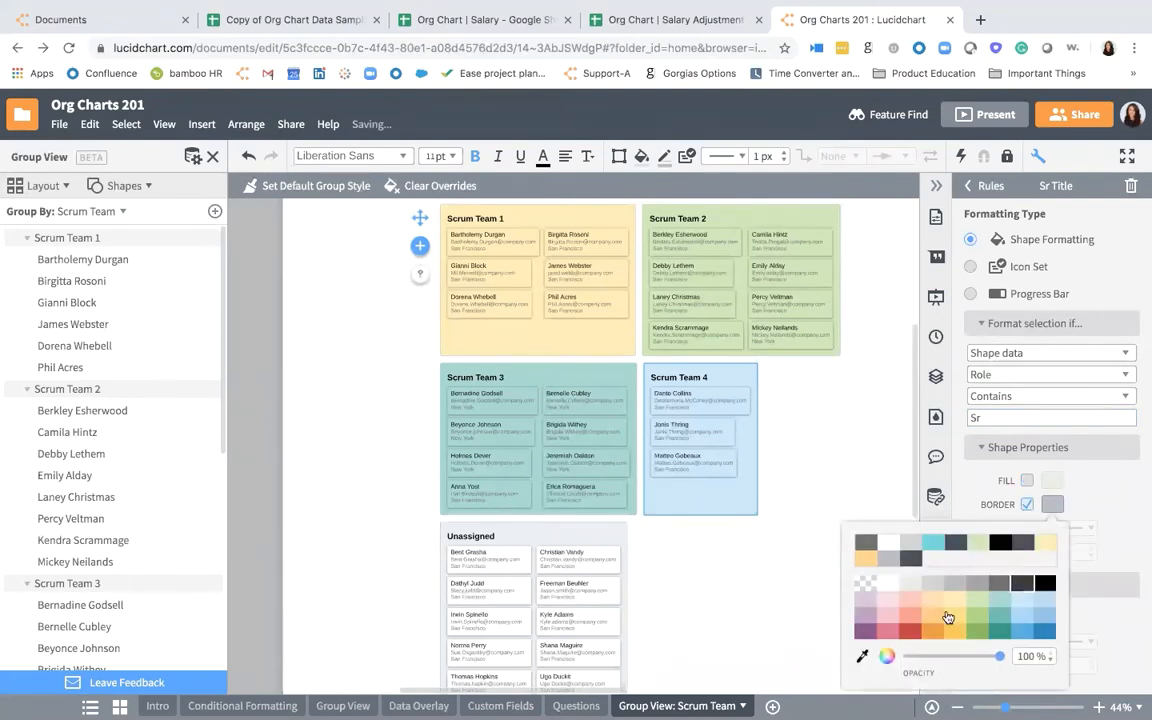
click(910, 630)
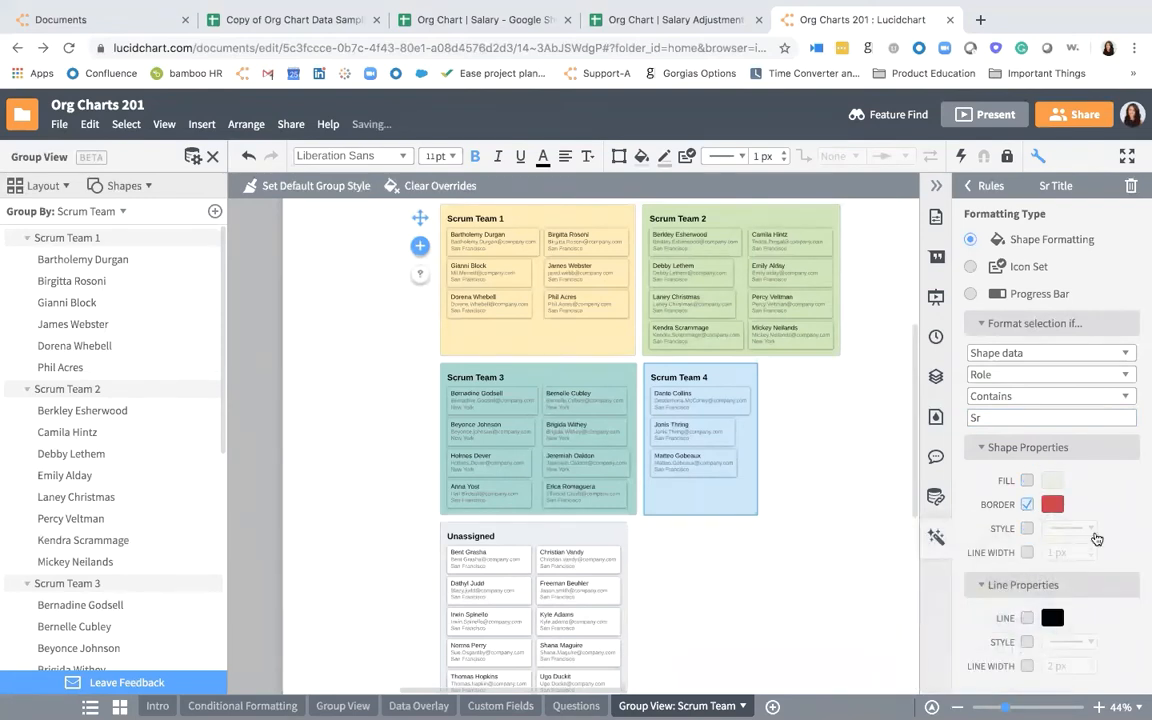
click(1027, 528)
click(1027, 552)
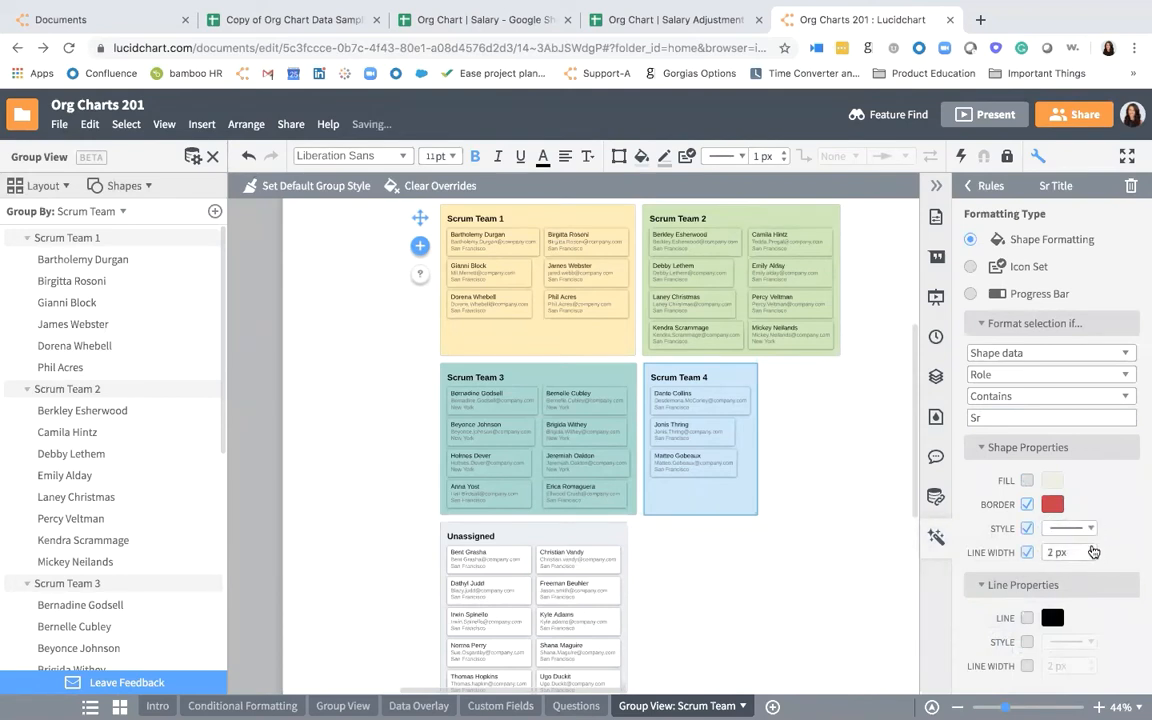
click(1092, 549)
click(1092, 549)
click(1092, 549)
click(968, 185)
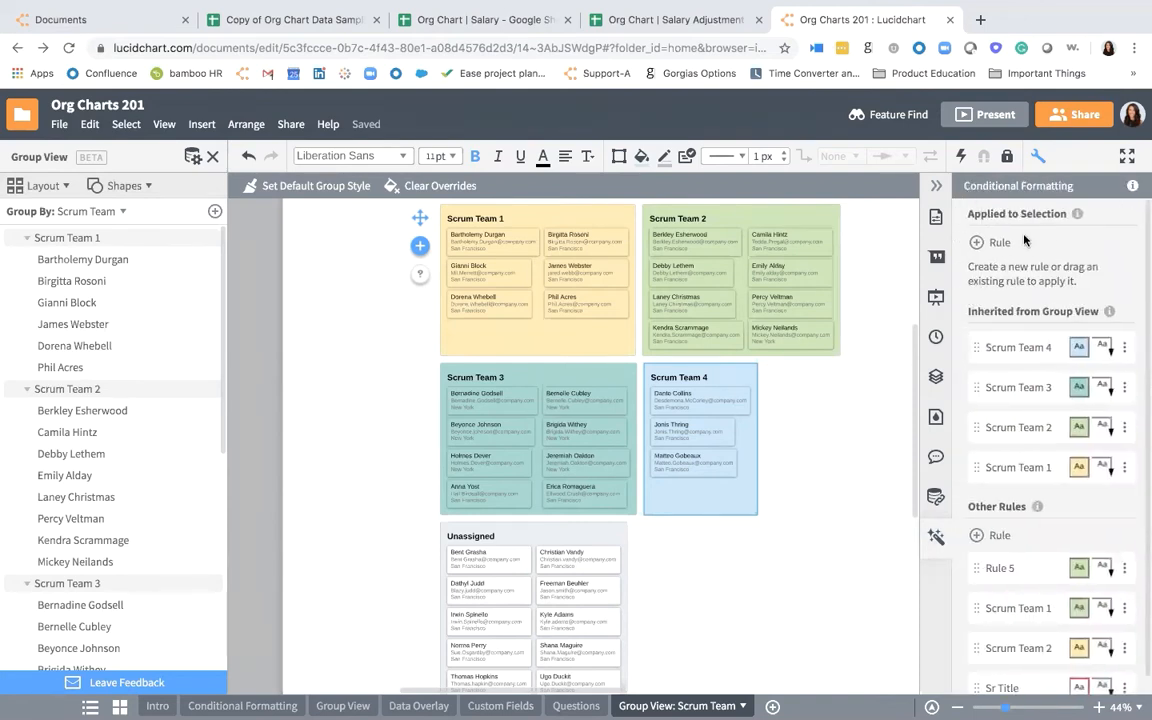
- Apply the Sr Title conditional formatting rule to all groups and employee cards in the scrum team group view
click(871, 563)
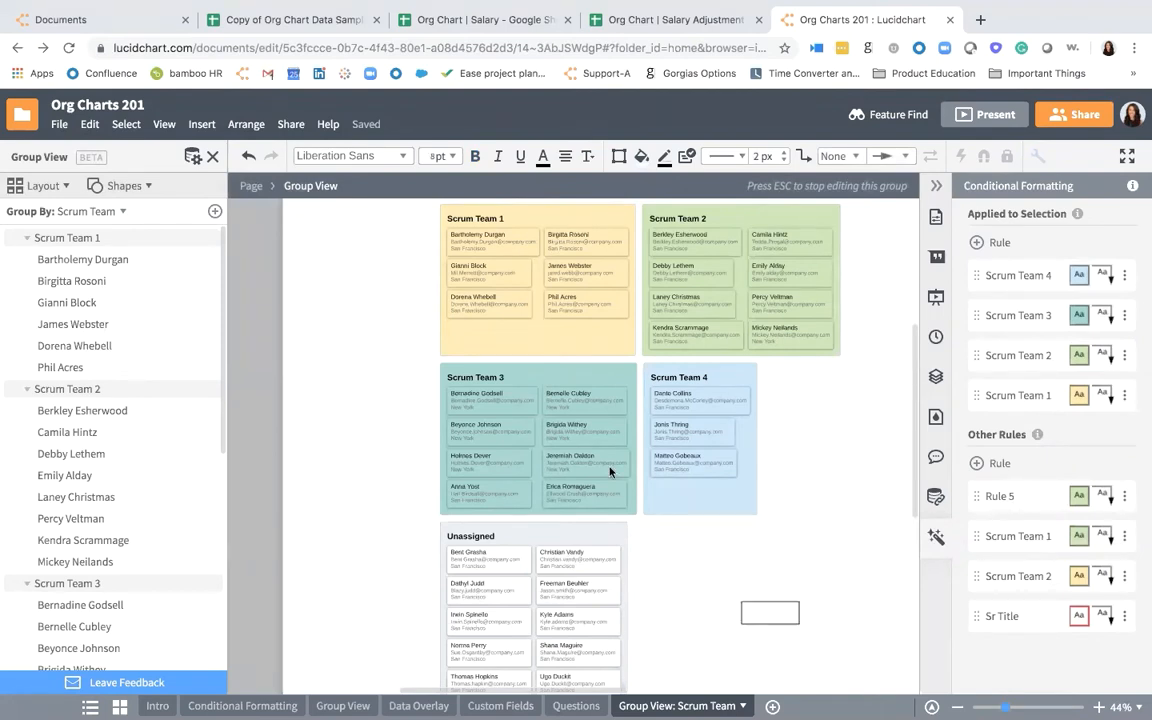
drag(799, 624, 527, 300)
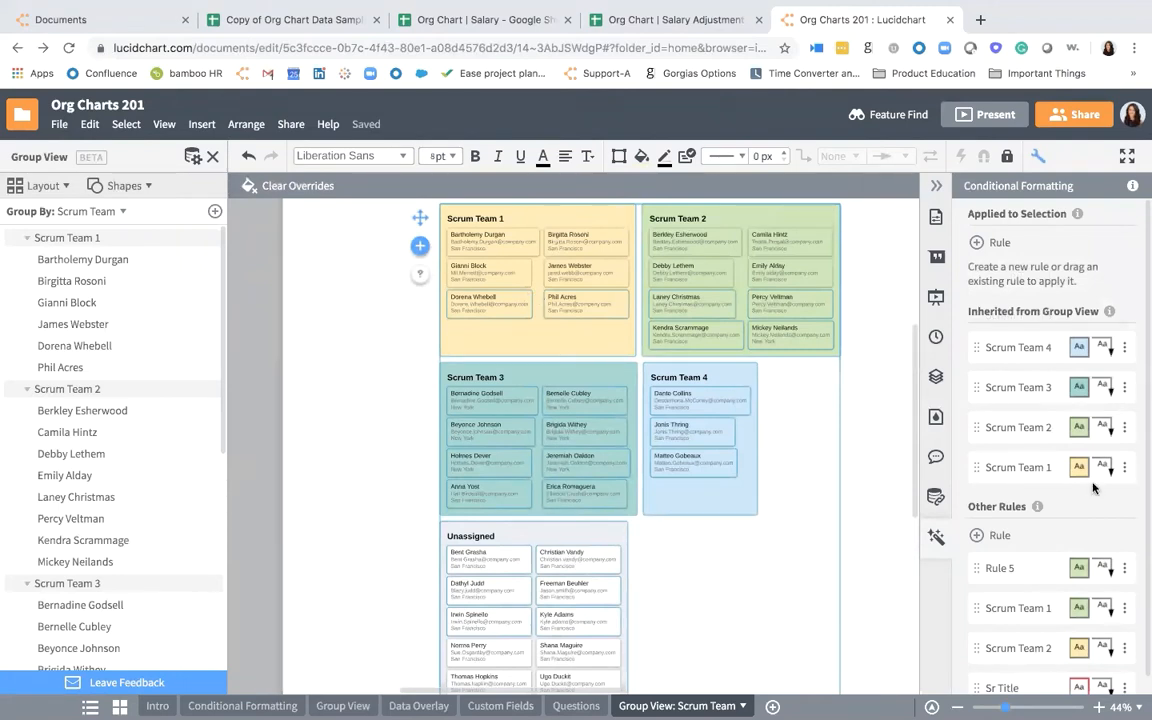
scroll(1093, 483, down, 2)
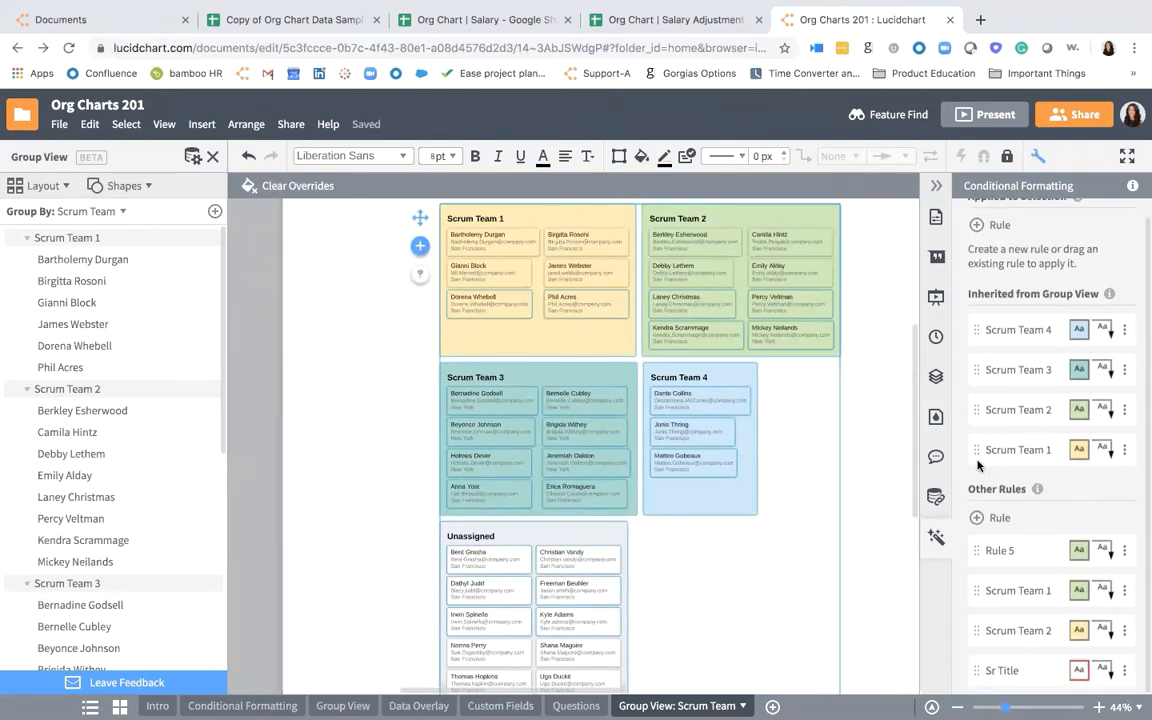
drag(1008, 671, 1027, 255)
click(868, 384)
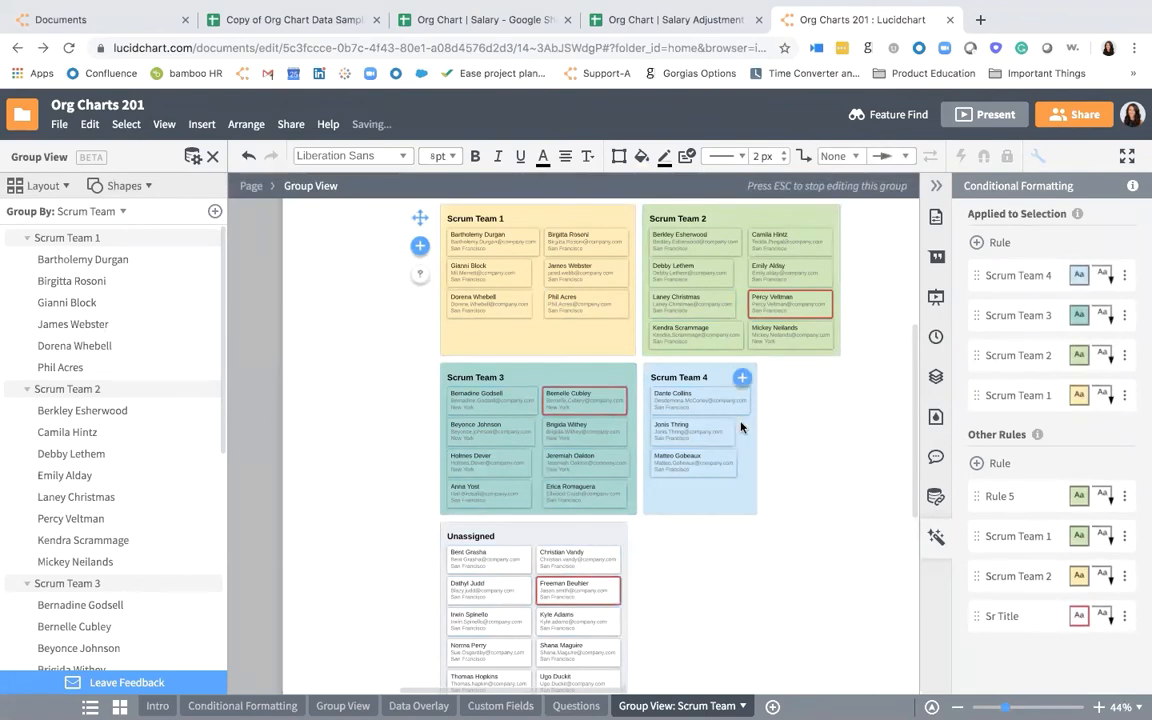
- Move the red-bordered employee card from the Unassigned group into Scrum Team 1
scroll(741, 427, down, 2)
scroll(741, 427, up, 3)
scroll(741, 425, down, 2)
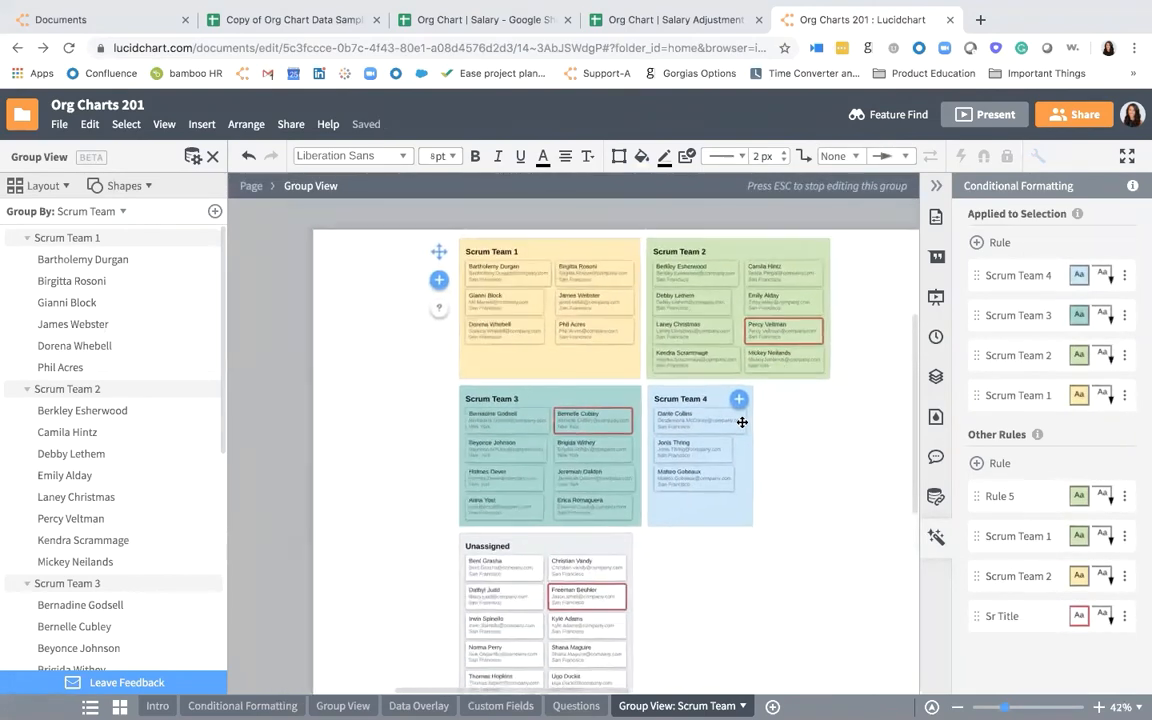
scroll(741, 420, down, 1)
scroll(741, 420, left, 1)
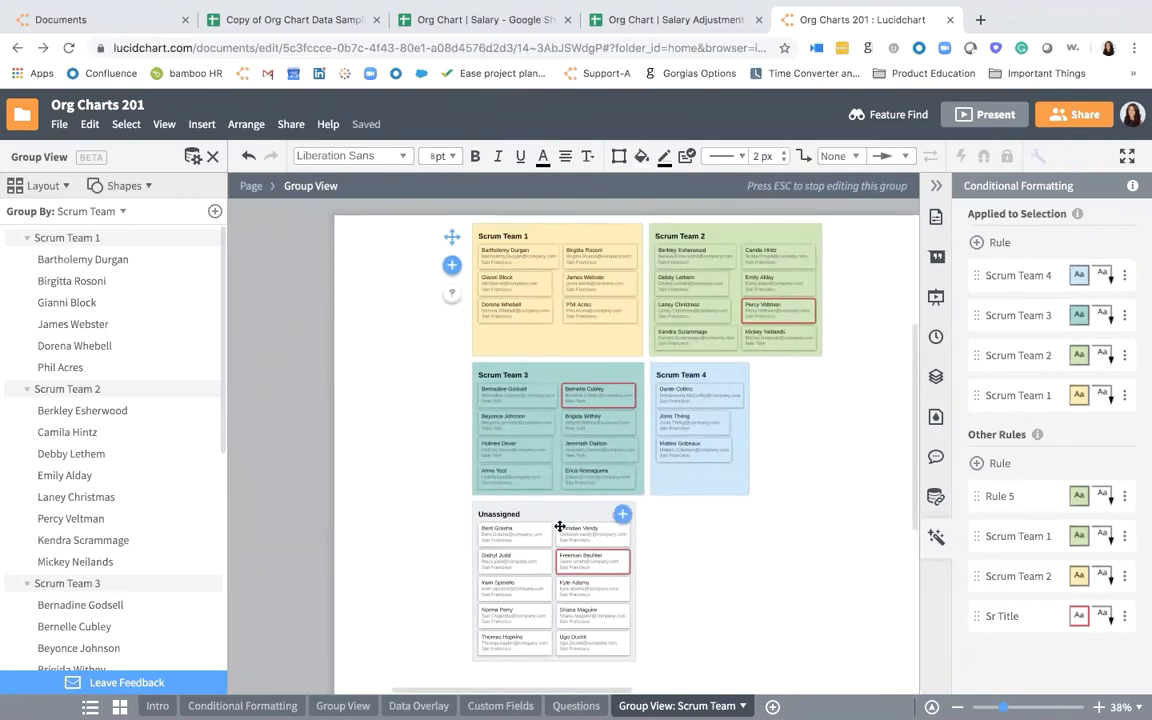
drag(572, 565, 580, 346)
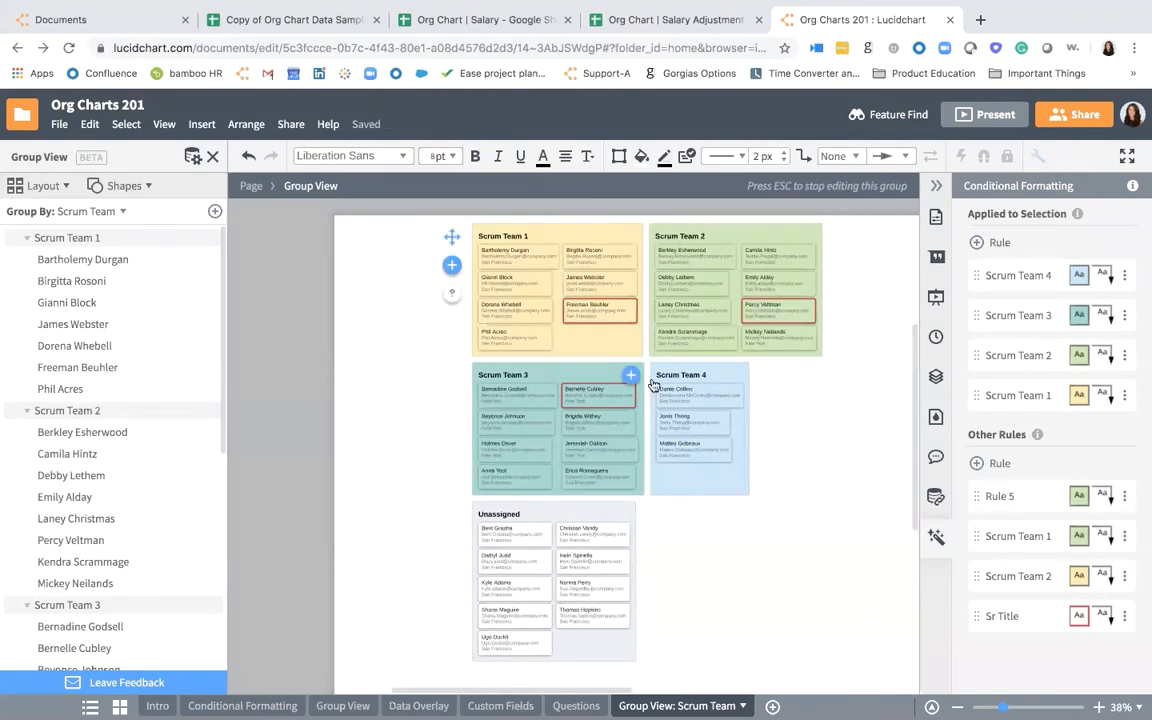
- Distribute Scrum Team 4's three employees one each to Scrum Teams 2, 1 and 3, and delete the emptied Scrum Team 4 group
scroll(659, 387, up, 2)
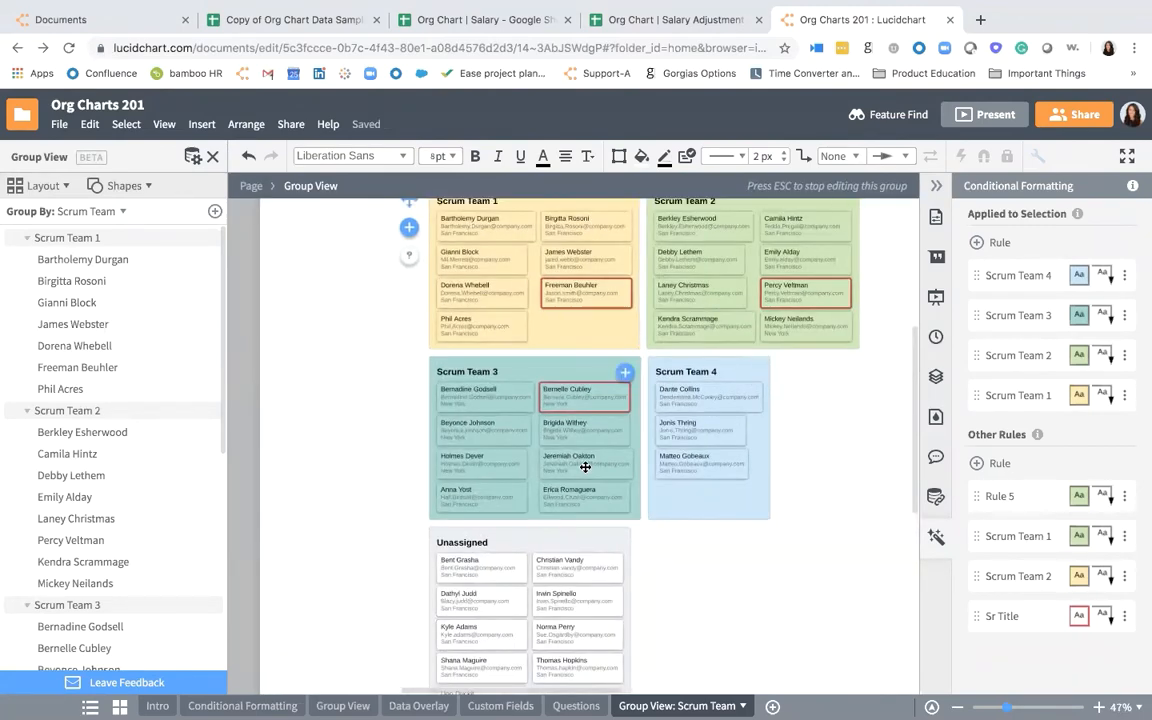
drag(688, 396, 686, 327)
drag(689, 428, 596, 348)
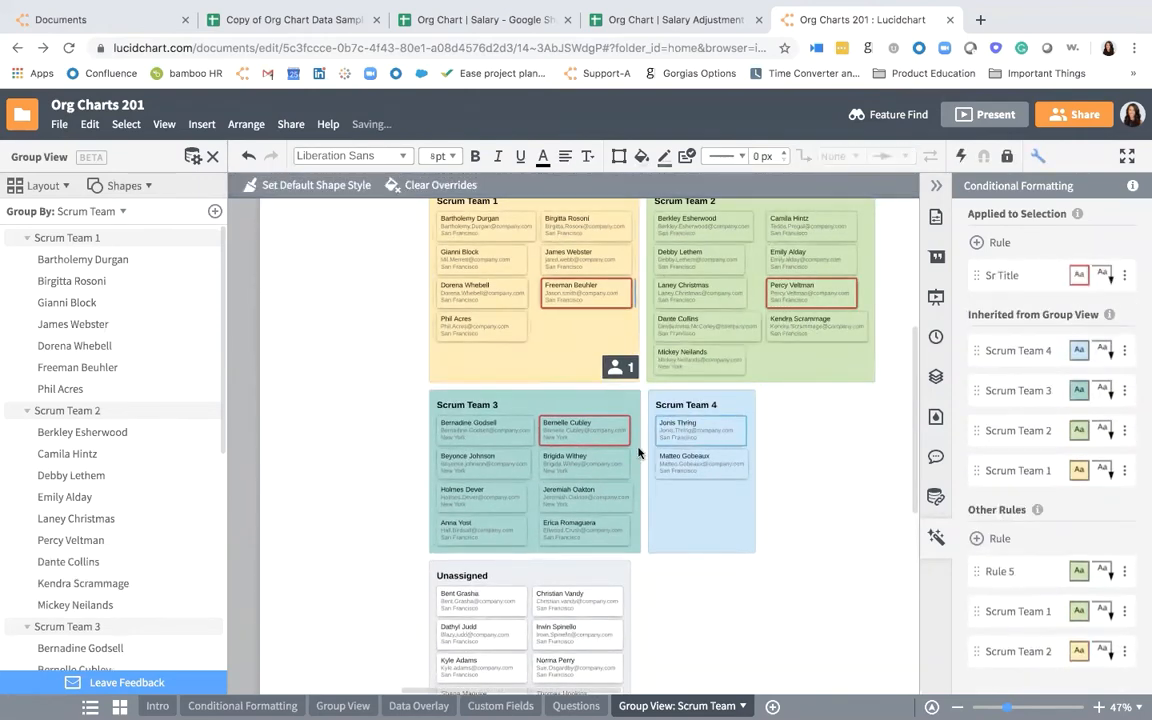
drag(711, 424, 586, 465)
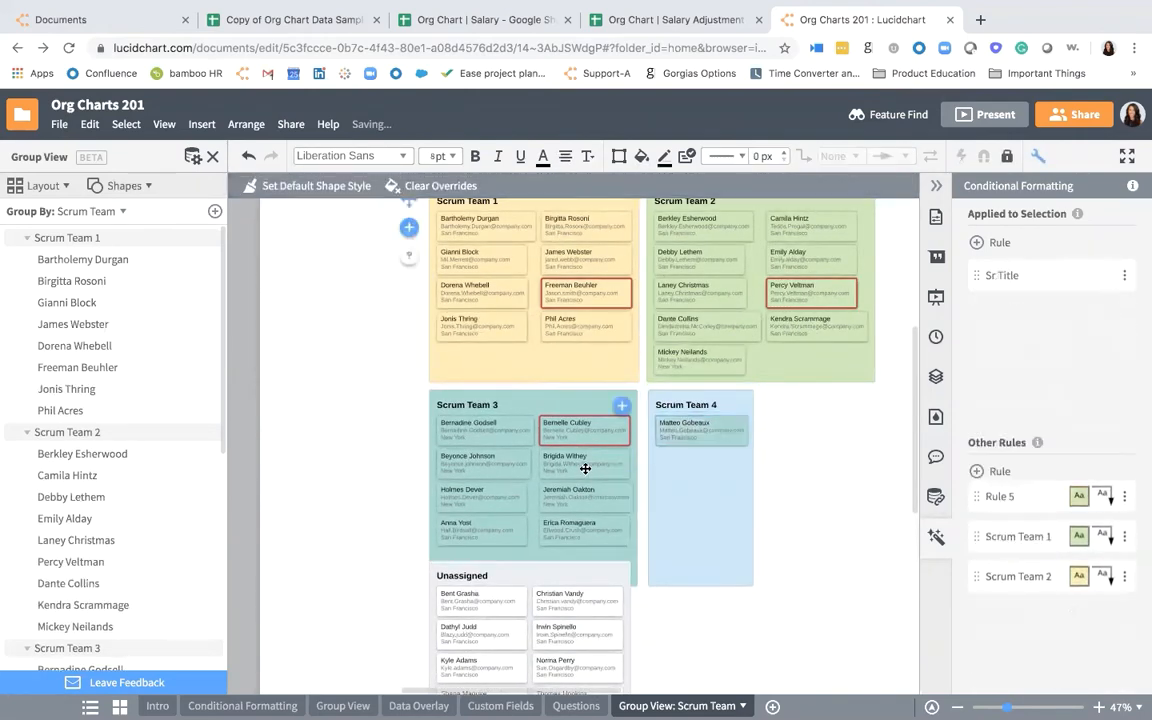
click(681, 391)
key(Delete)
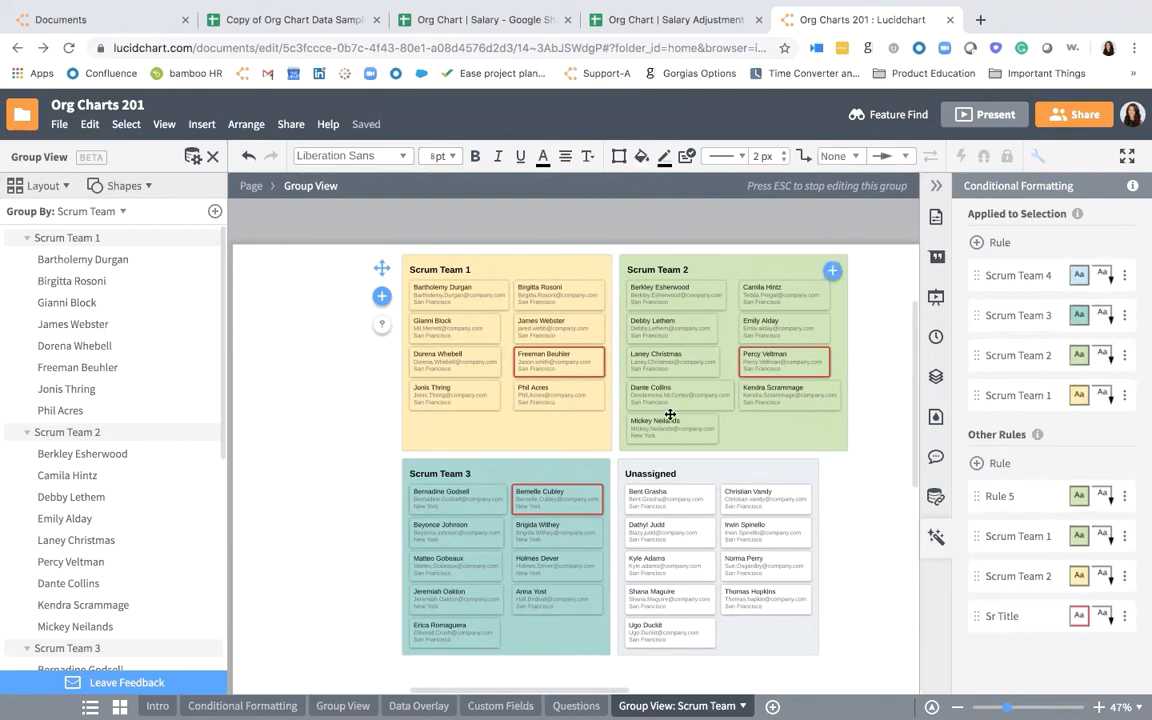
- Check the org chart on the Conditional Formatting page and return to the Group View: Scrum Team page
click(250, 706)
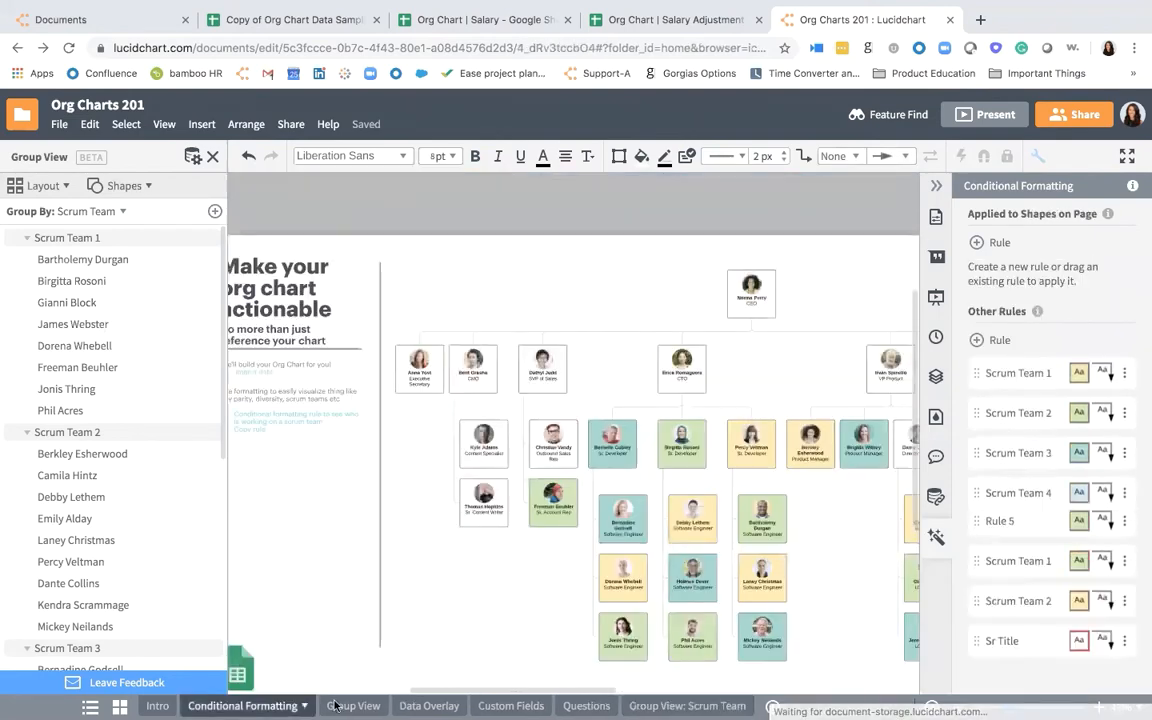
scroll(599, 527, right, 2)
scroll(599, 527, down, 3)
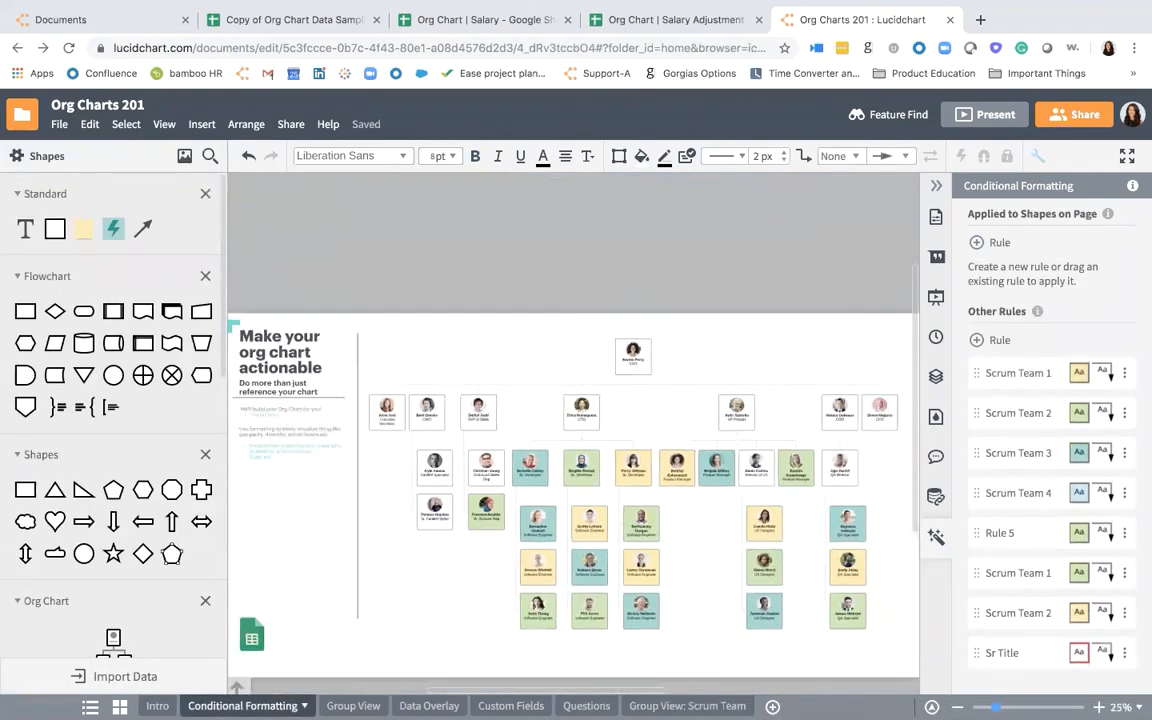
click(687, 706)
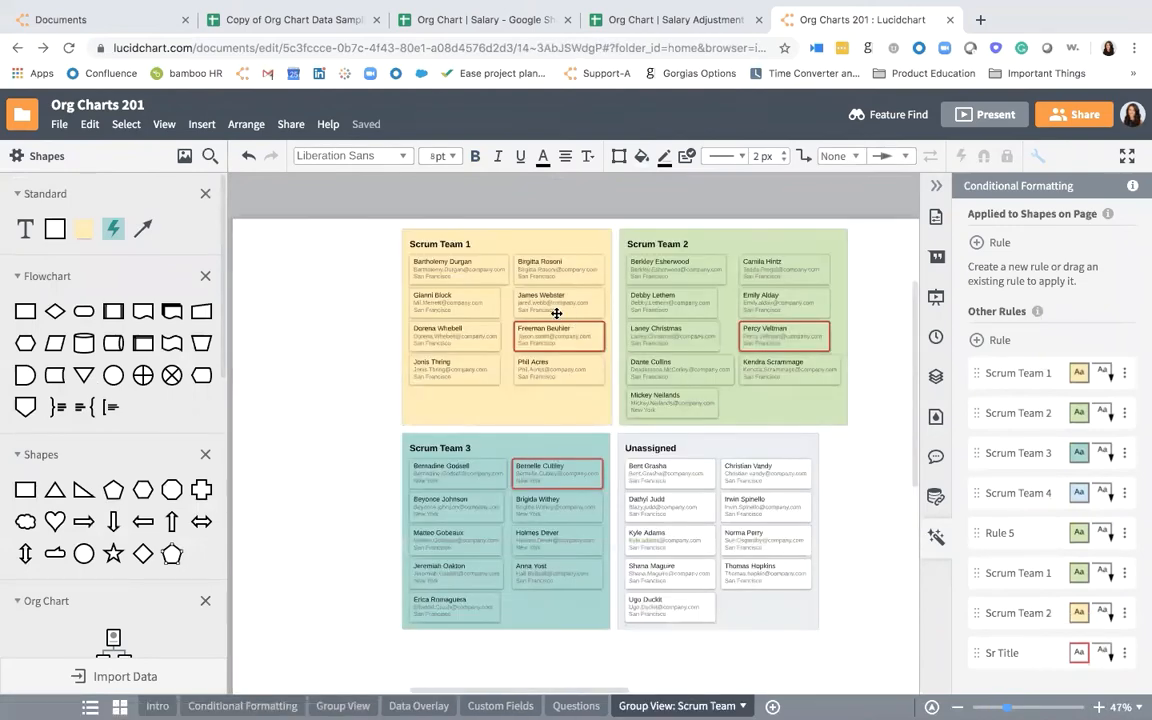
- Review the changed rows of the Org Chart Data Sample in the group view's CSV export preview, and close it without downloading
click(355, 280)
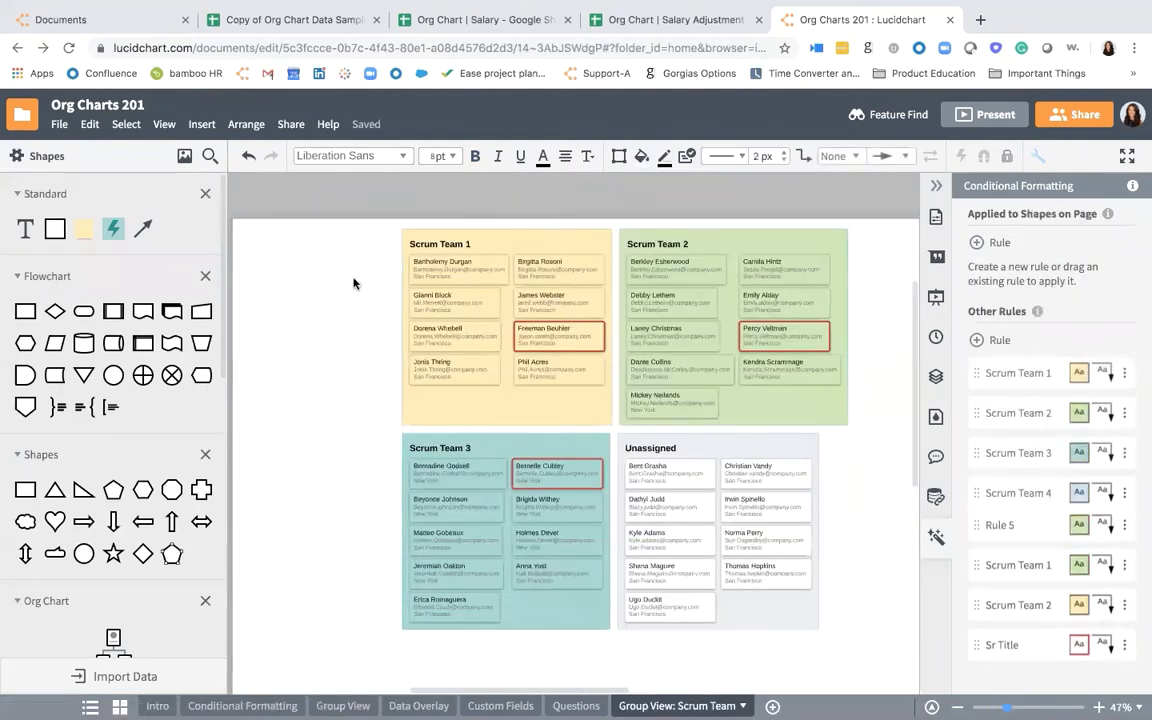
double_click(465, 248)
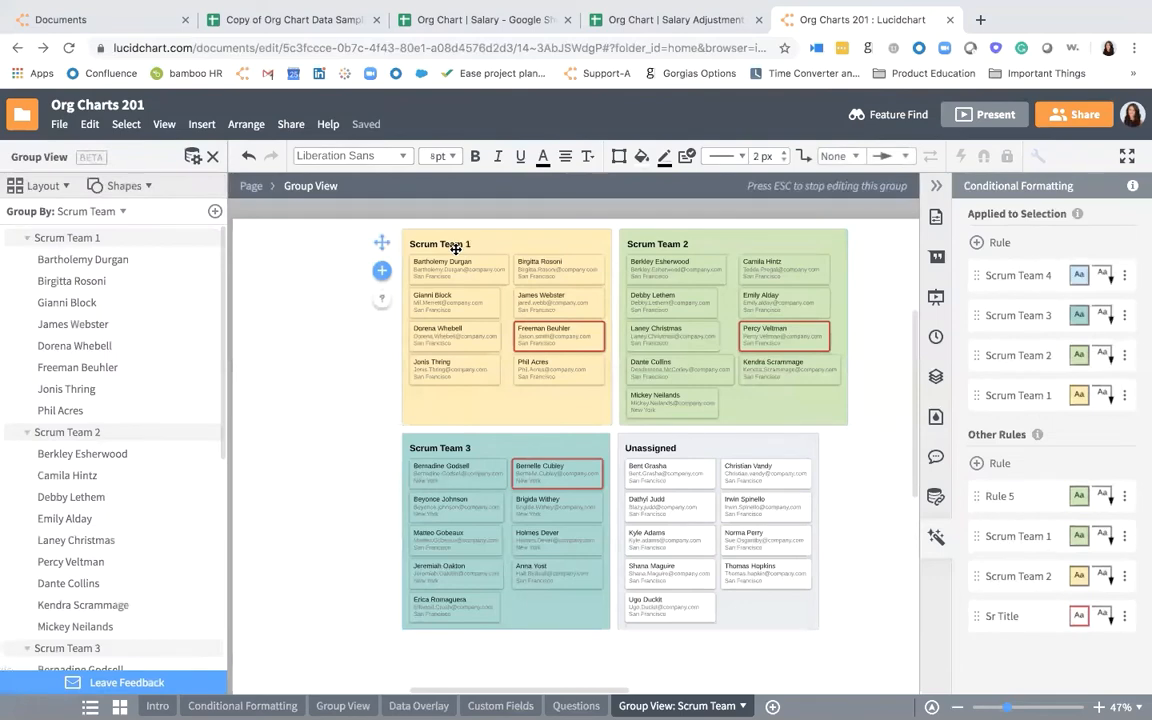
click(191, 157)
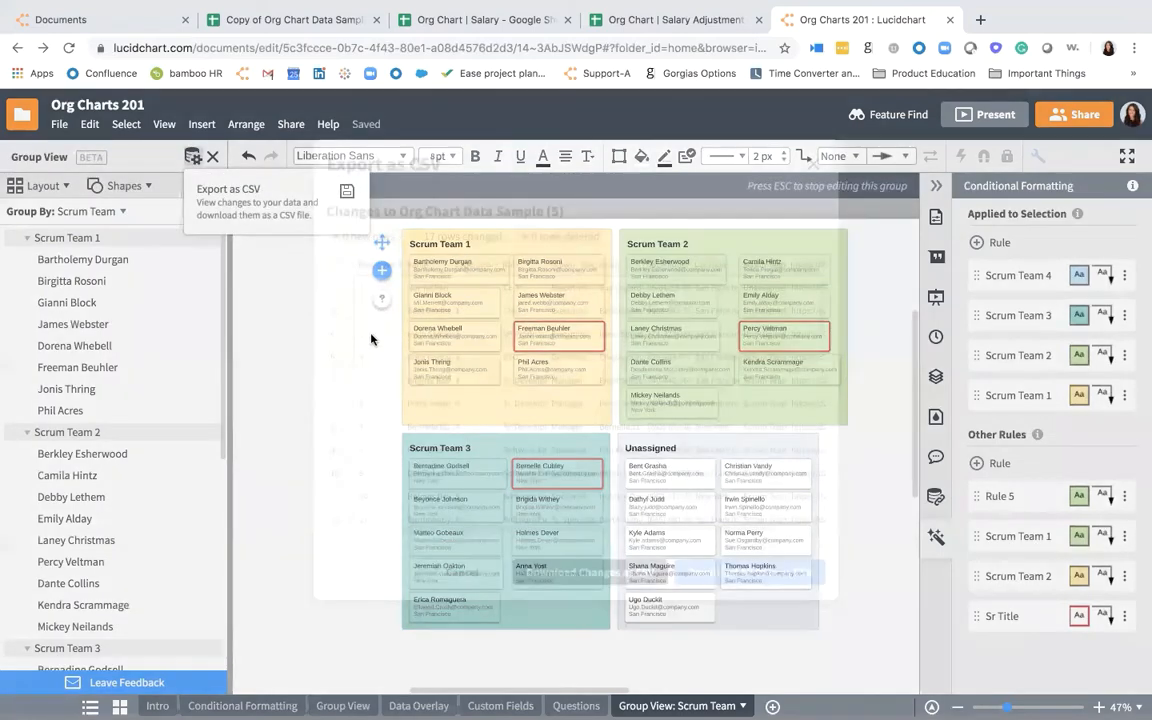
scroll(390, 363, down, 1)
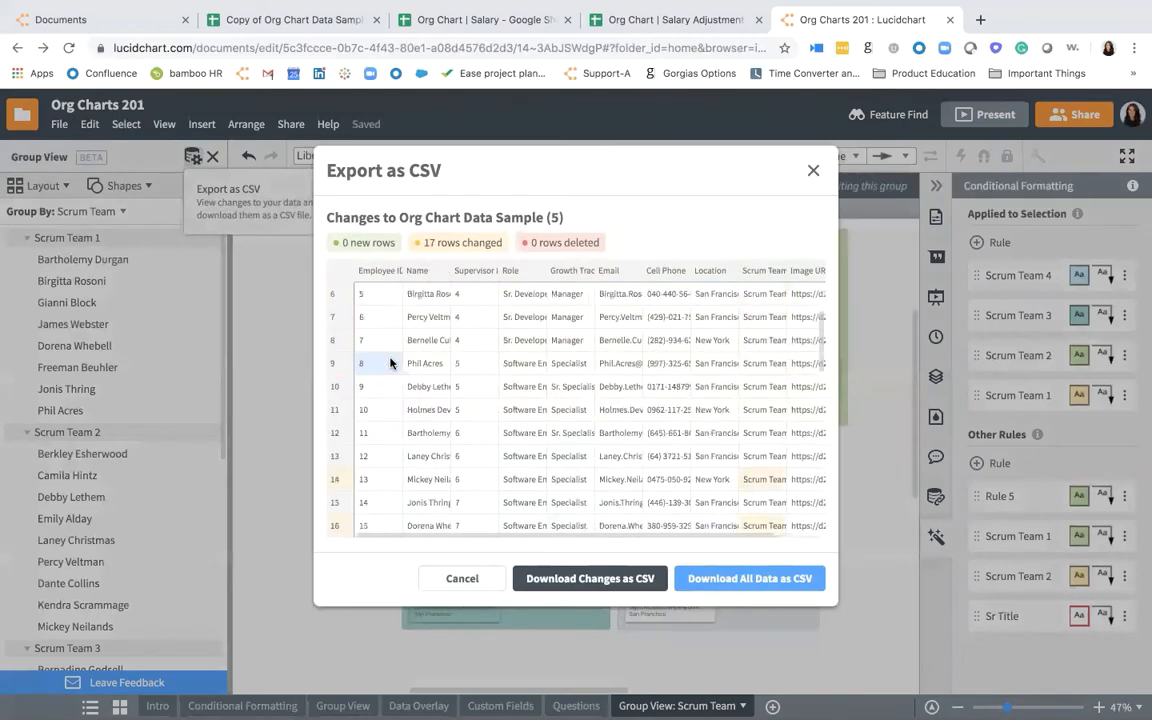
scroll(390, 363, down, 6)
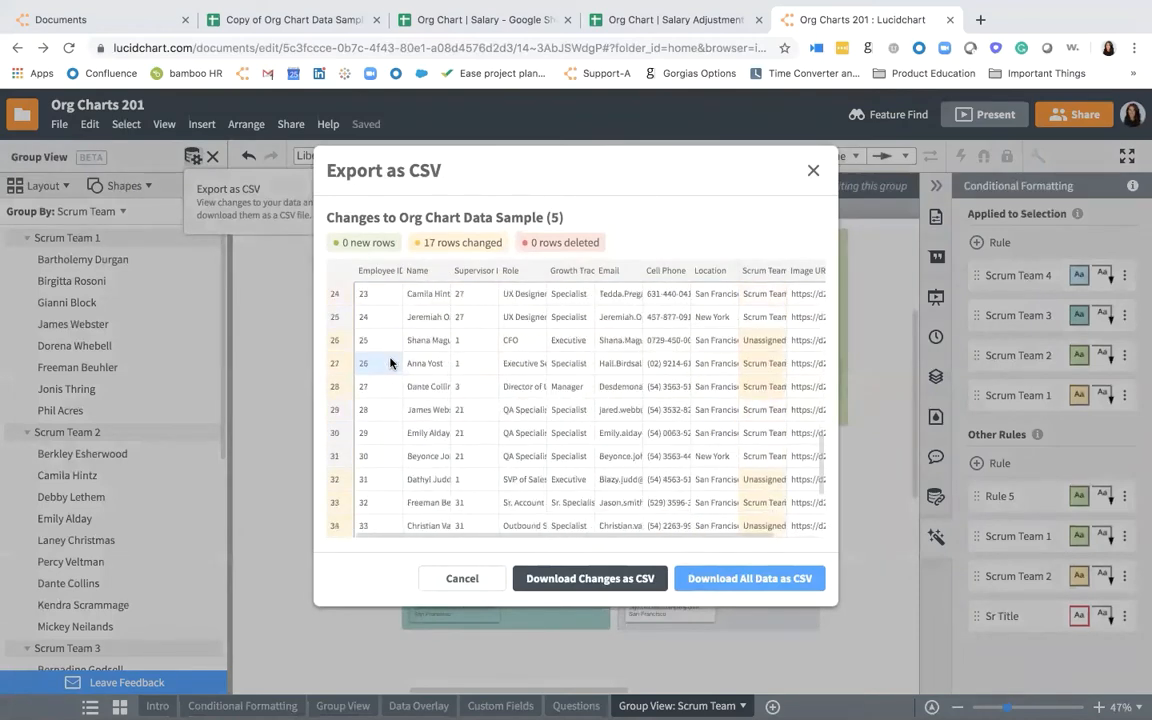
scroll(390, 363, down, 2)
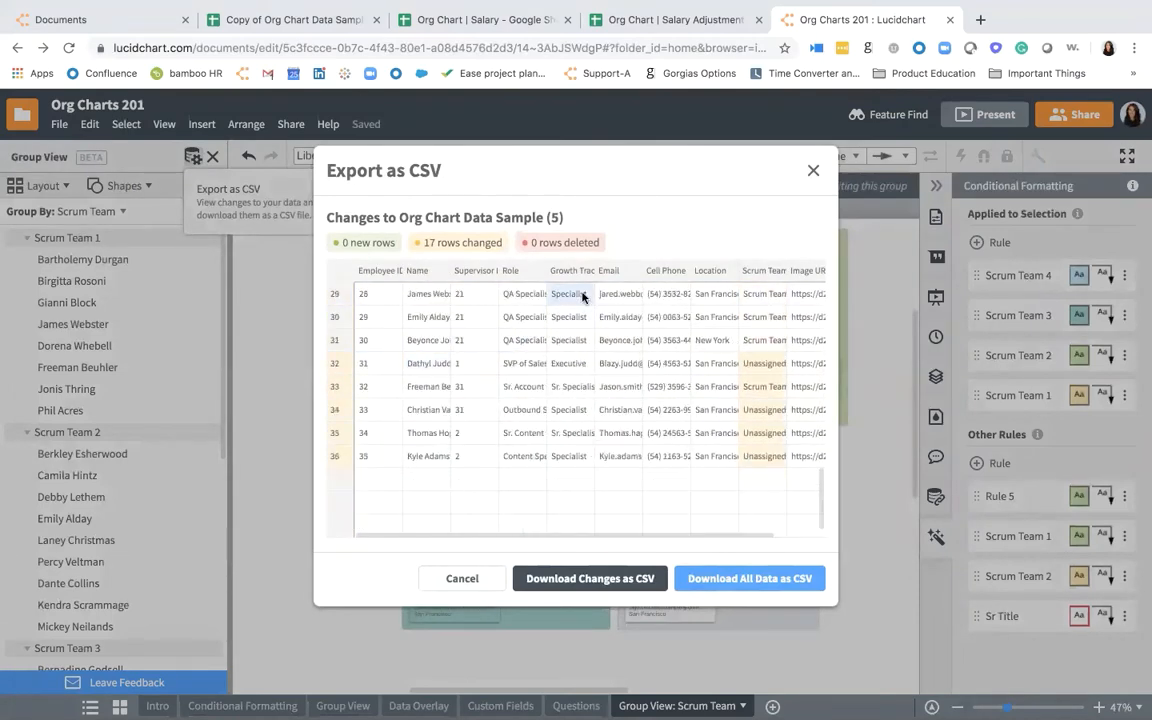
scroll(582, 297, up, 9)
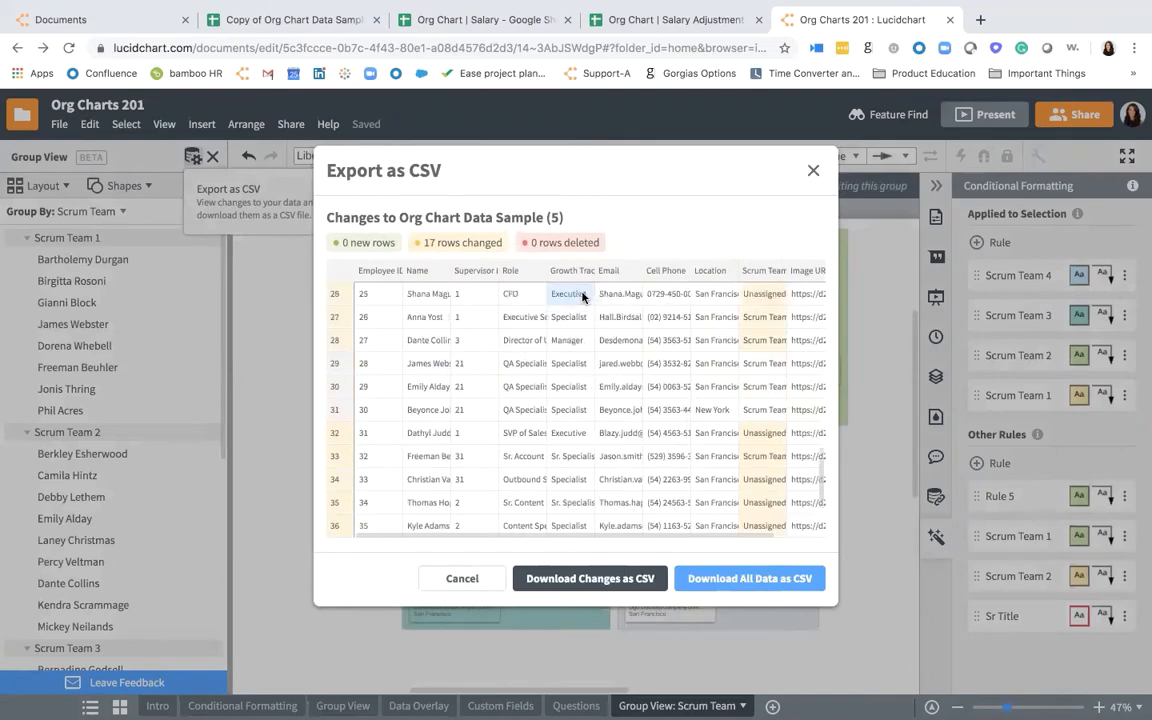
scroll(582, 297, right, 1)
scroll(582, 297, left, 1)
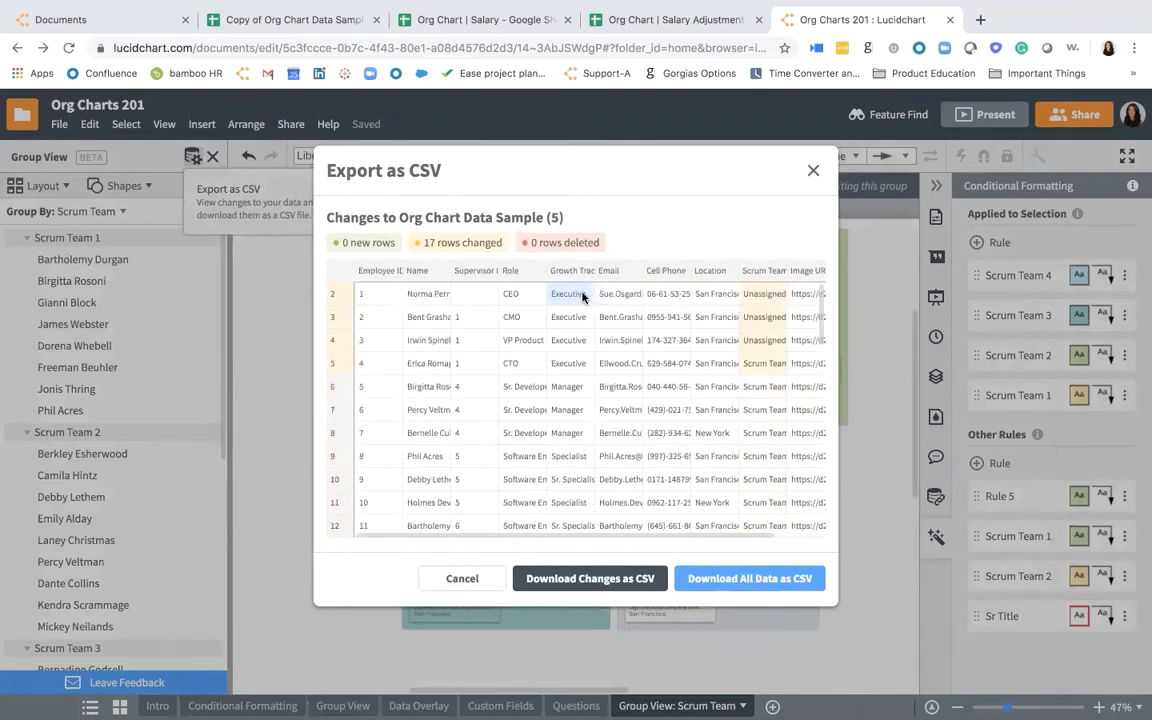
click(815, 172)
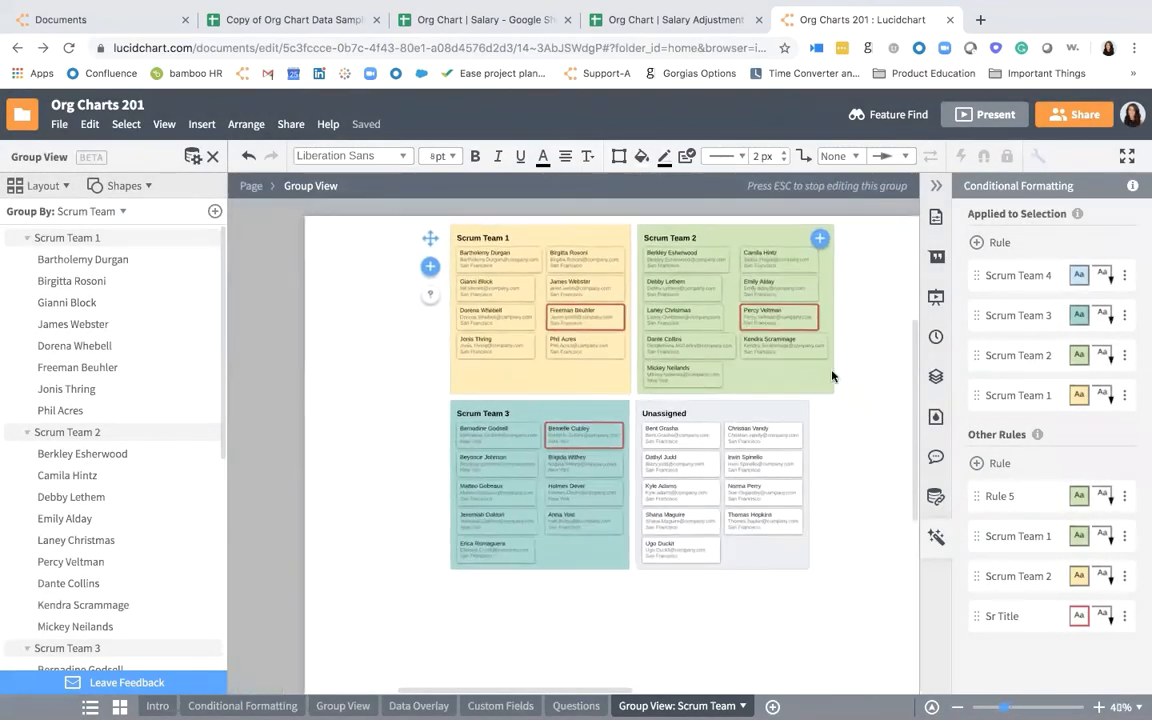
- Leave the group view, open the Data Overlay page and collapse the Conditional Formatting panel
key(Escape)
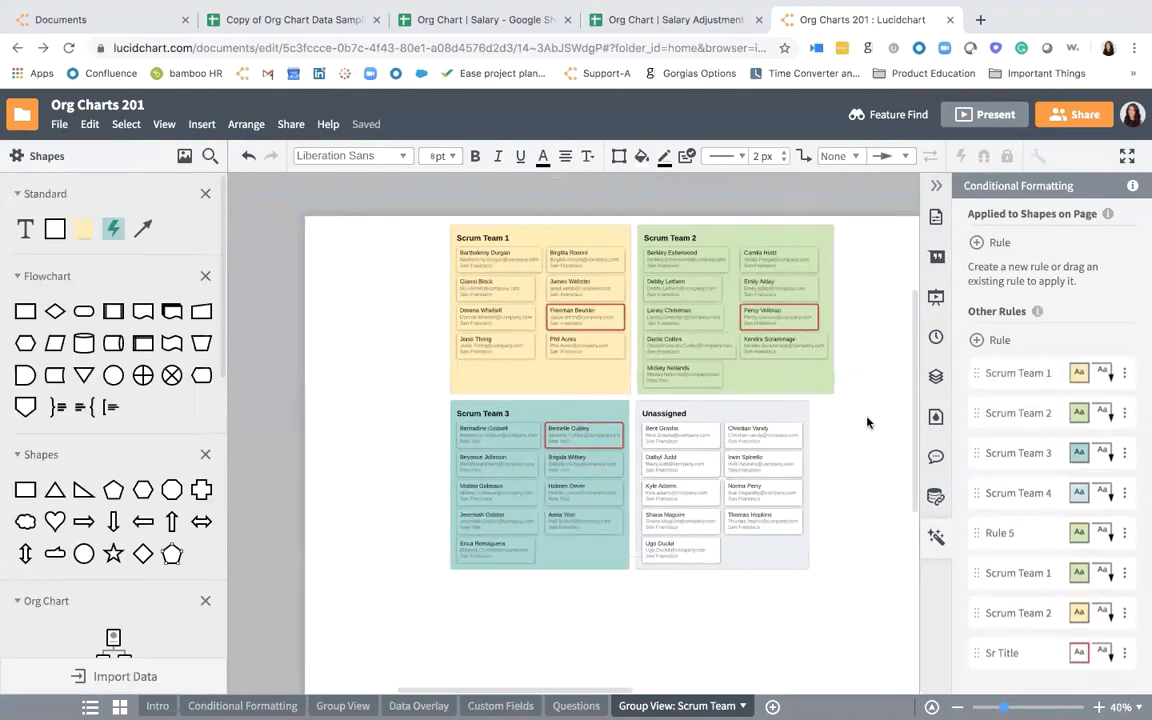
scroll(539, 306, right, 1)
scroll(539, 306, down, 1)
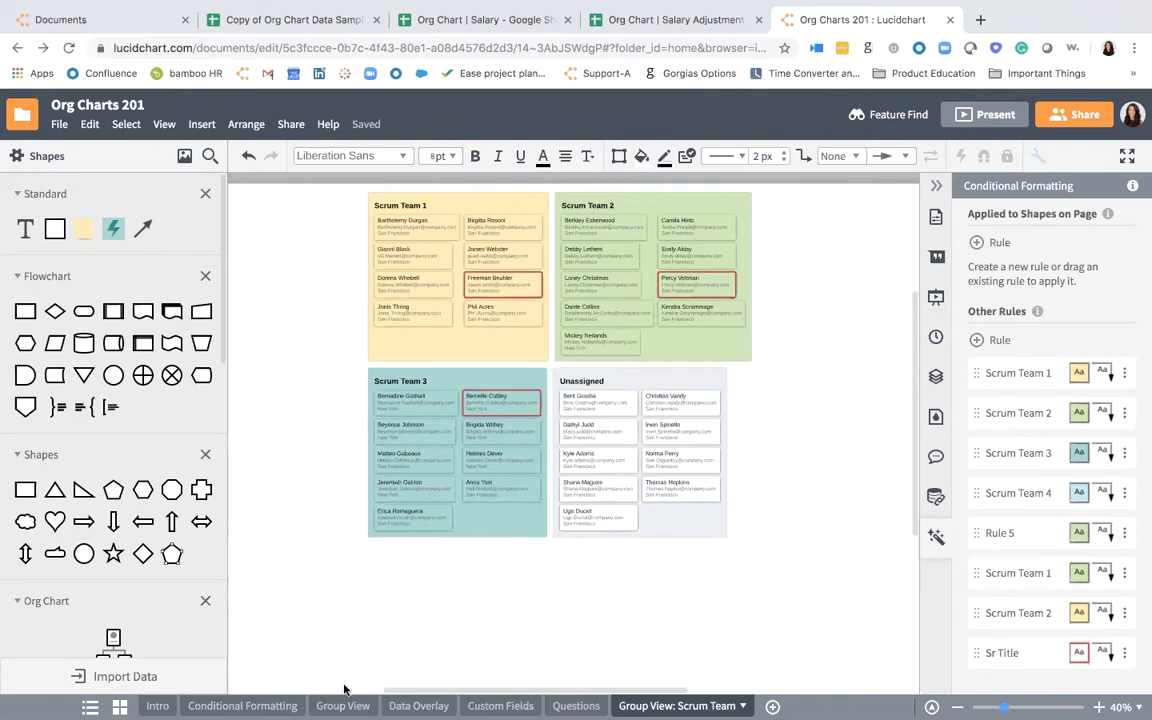
click(418, 706)
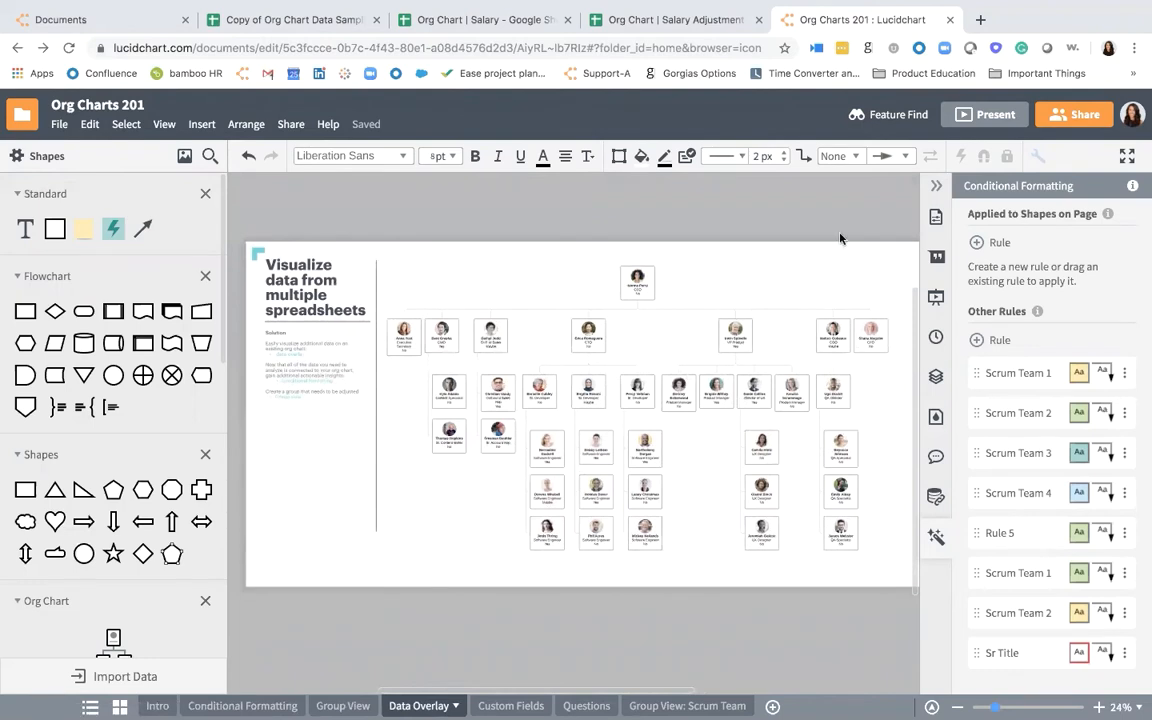
click(938, 187)
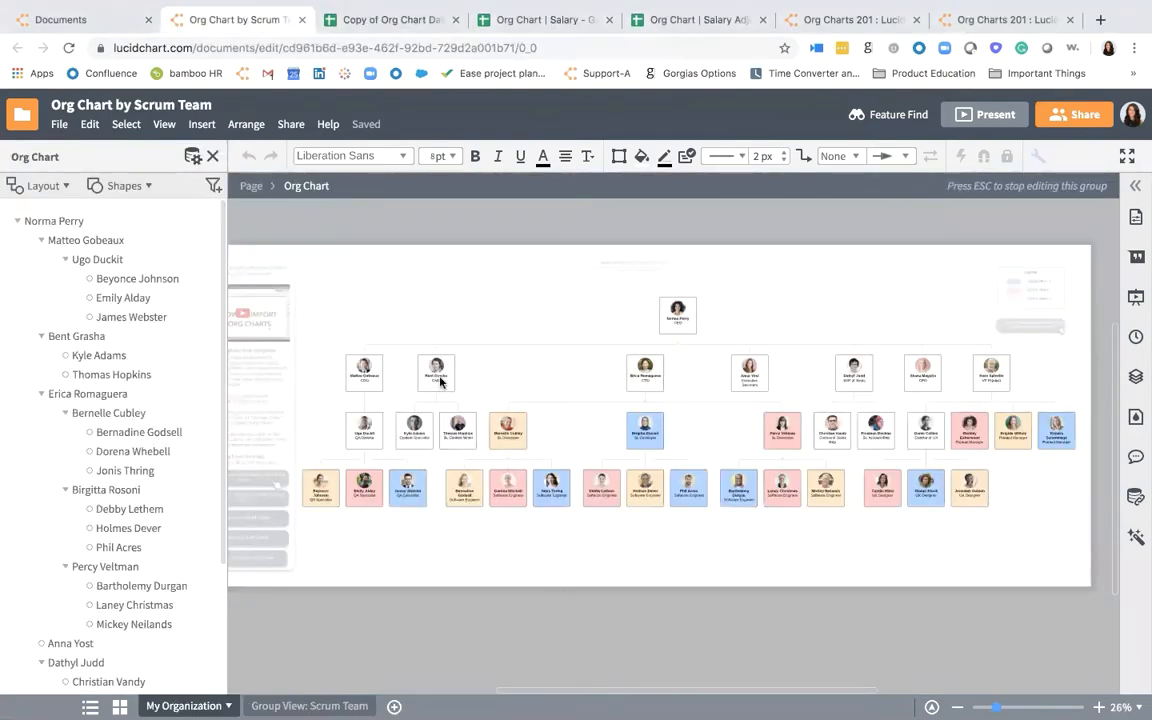
- Start overlaying a new dataset on the Org Chart by Scrum Team chart and proceed to importing a spreadsheet
scroll(440, 381, right, 3)
scroll(450, 386, left, 1)
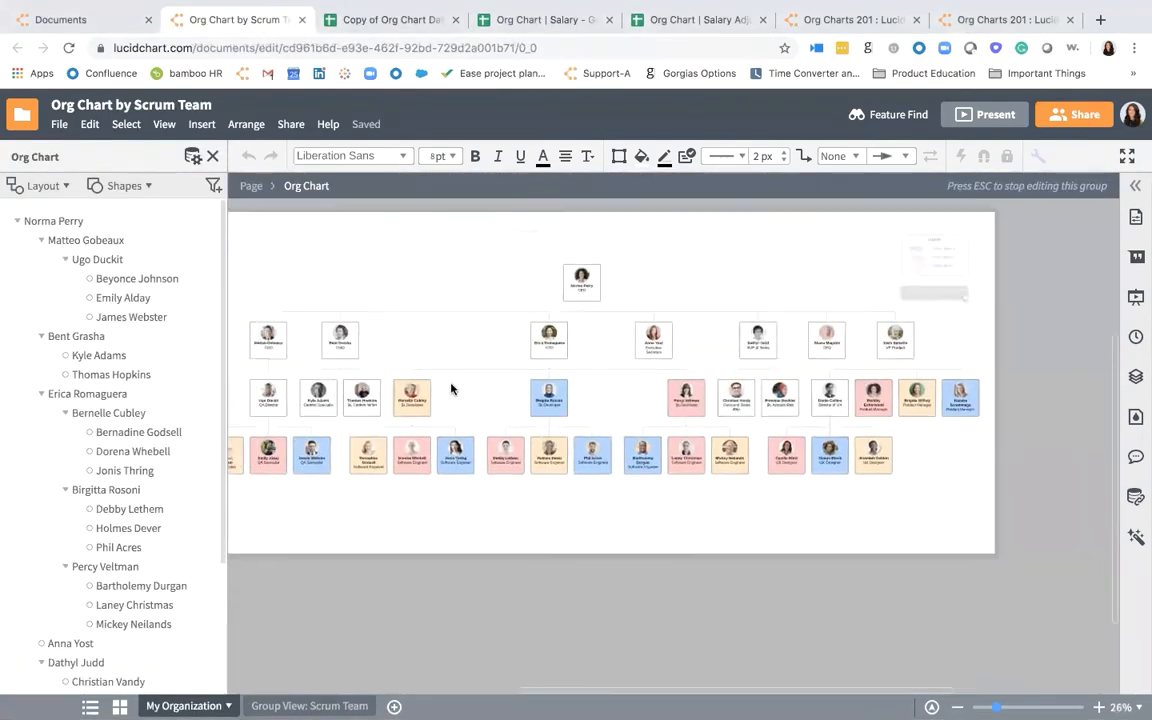
scroll(450, 386, left, 3)
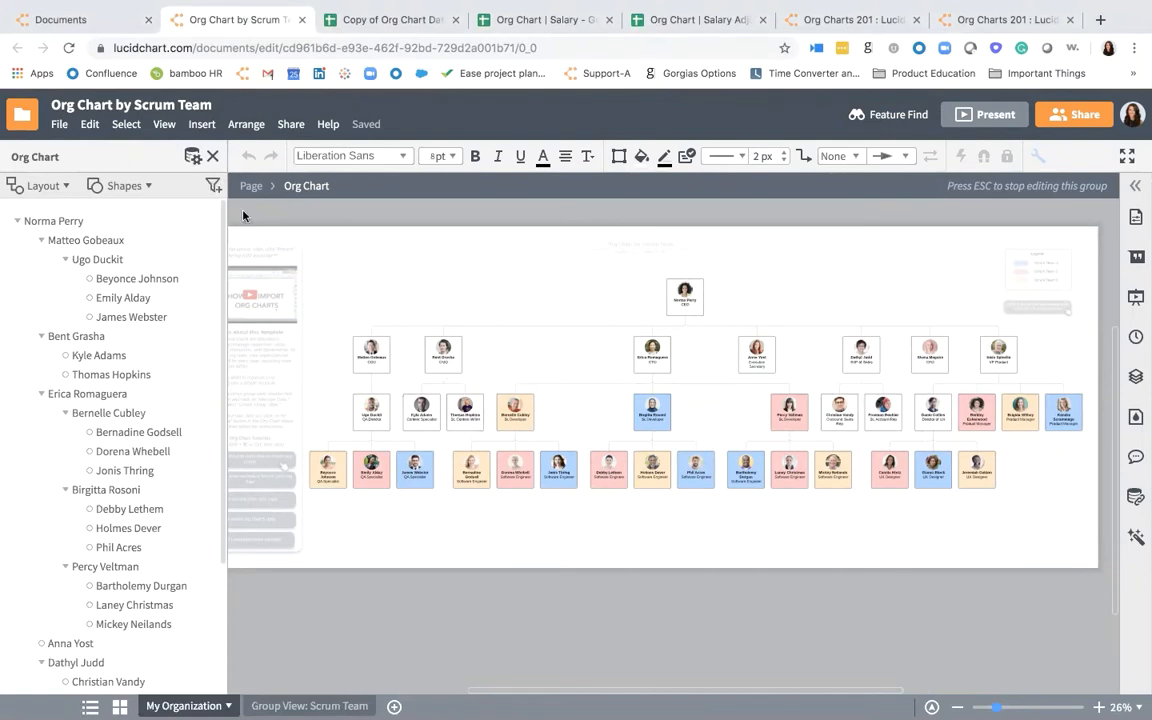
click(441, 352)
click(192, 157)
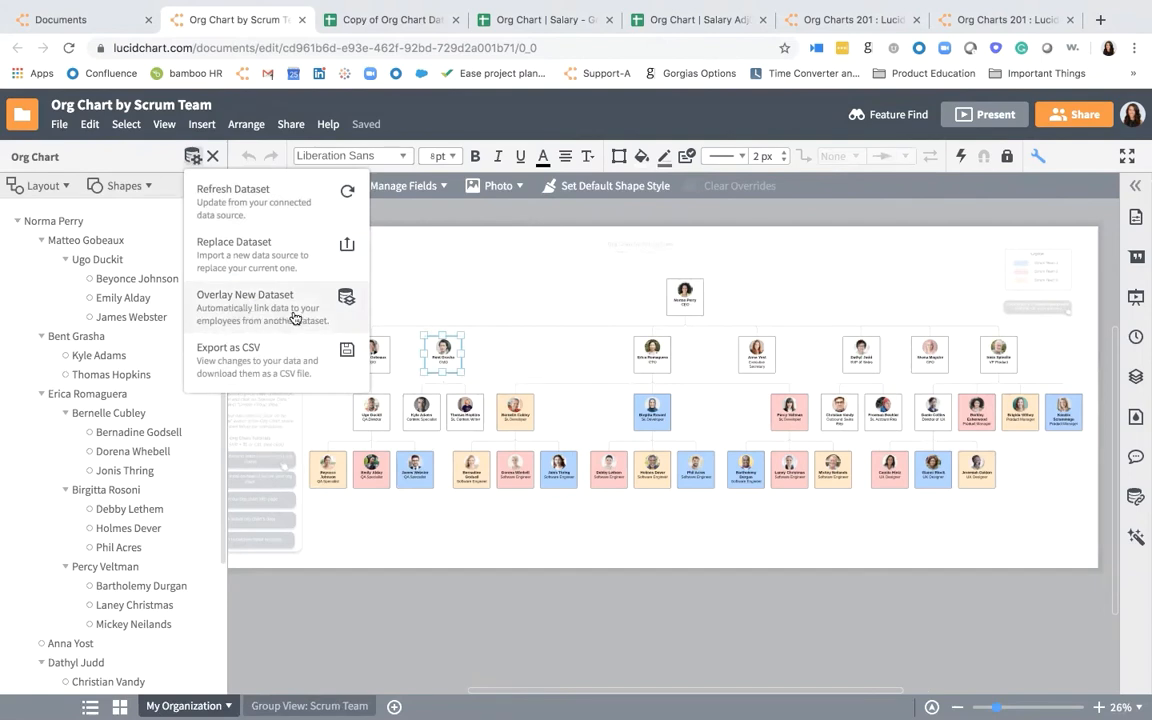
click(205, 295)
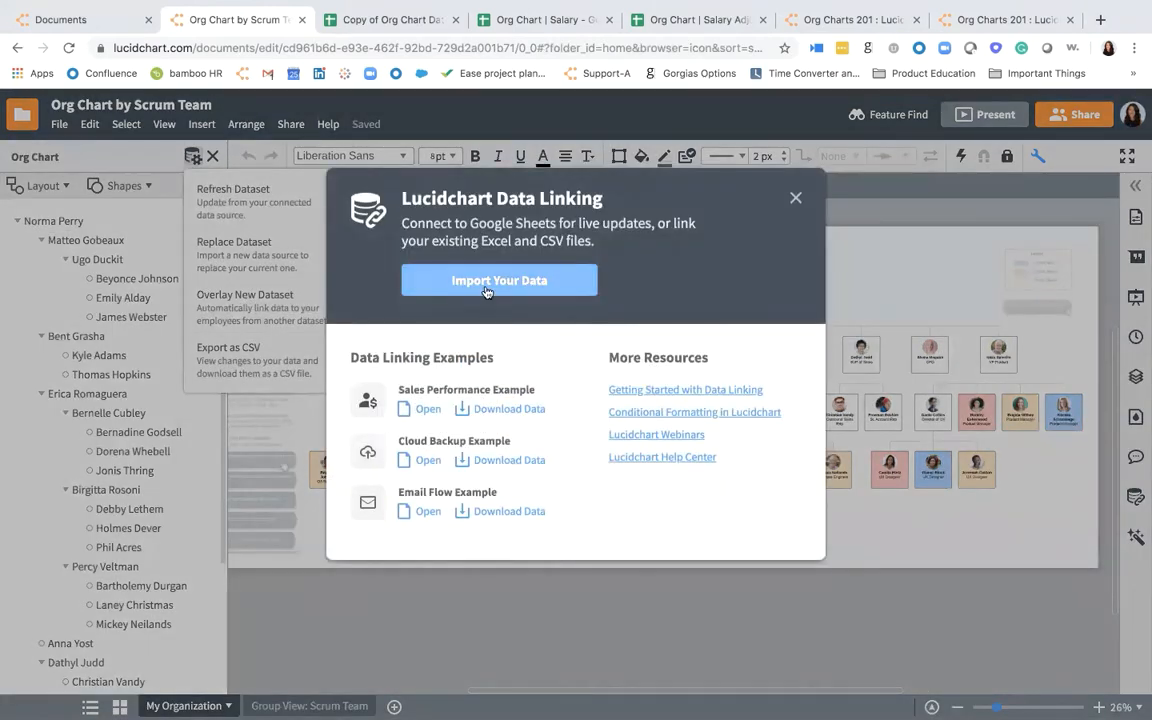
click(487, 283)
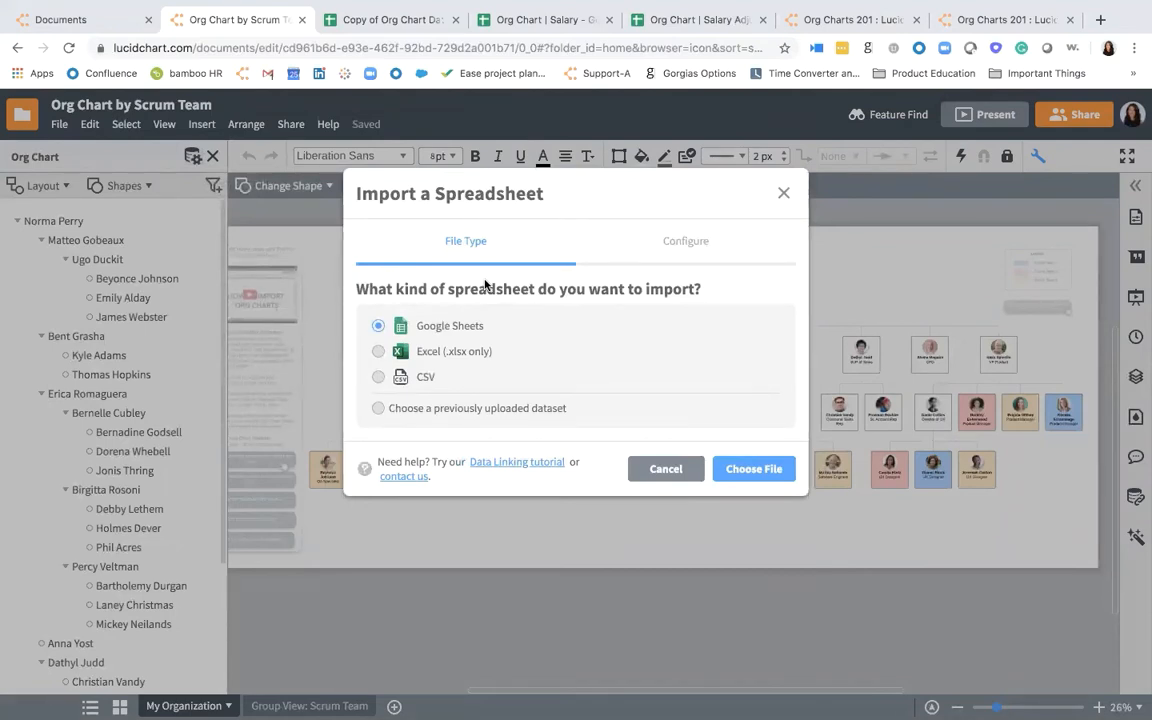
- Import from Google Sheets and select the Org Chart | Salary Adjustment spreadsheet as the overlay dataset
click(762, 470)
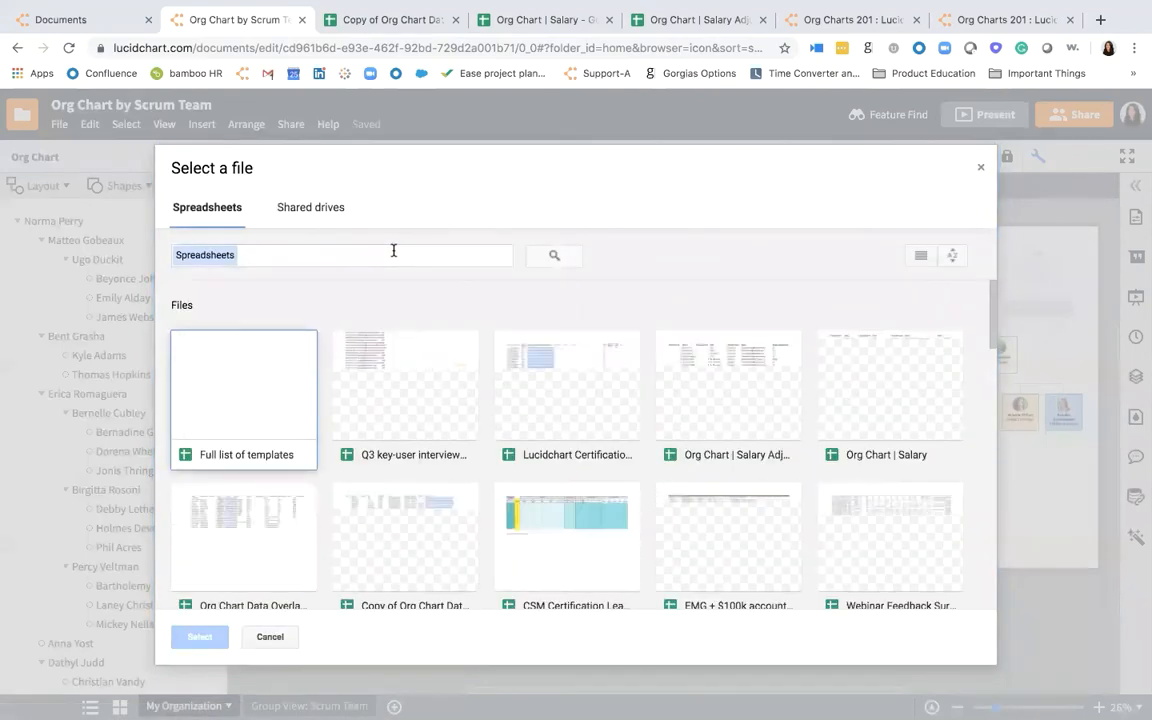
click(727, 383)
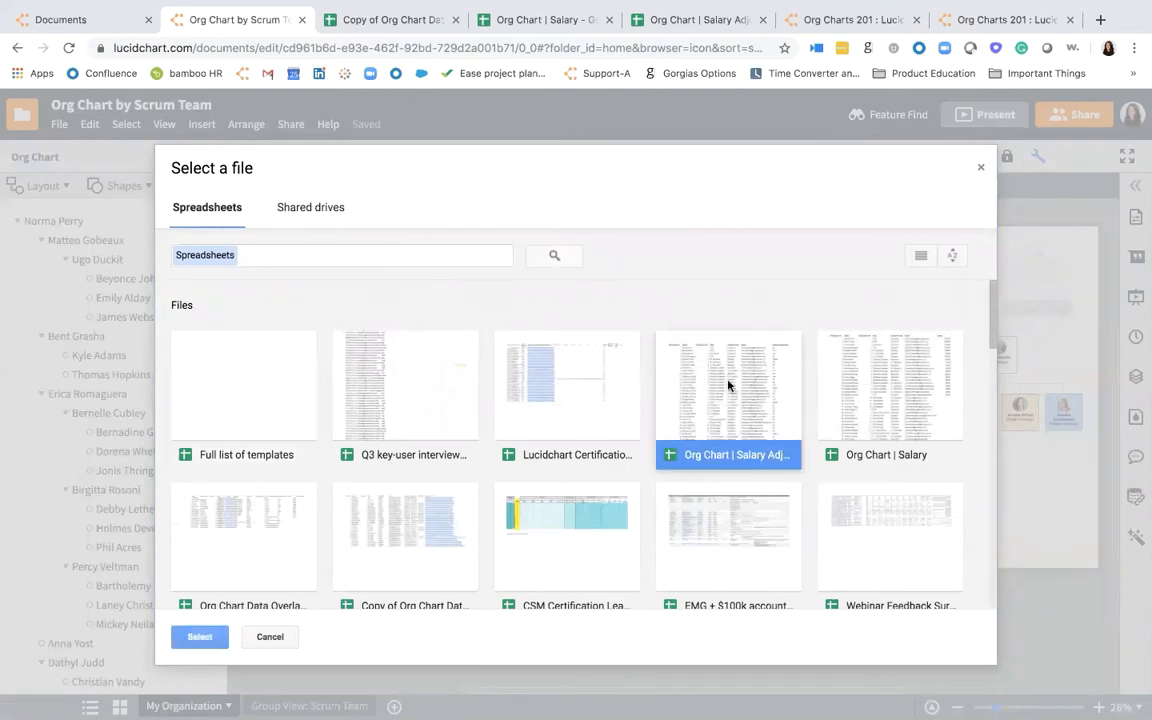
click(196, 636)
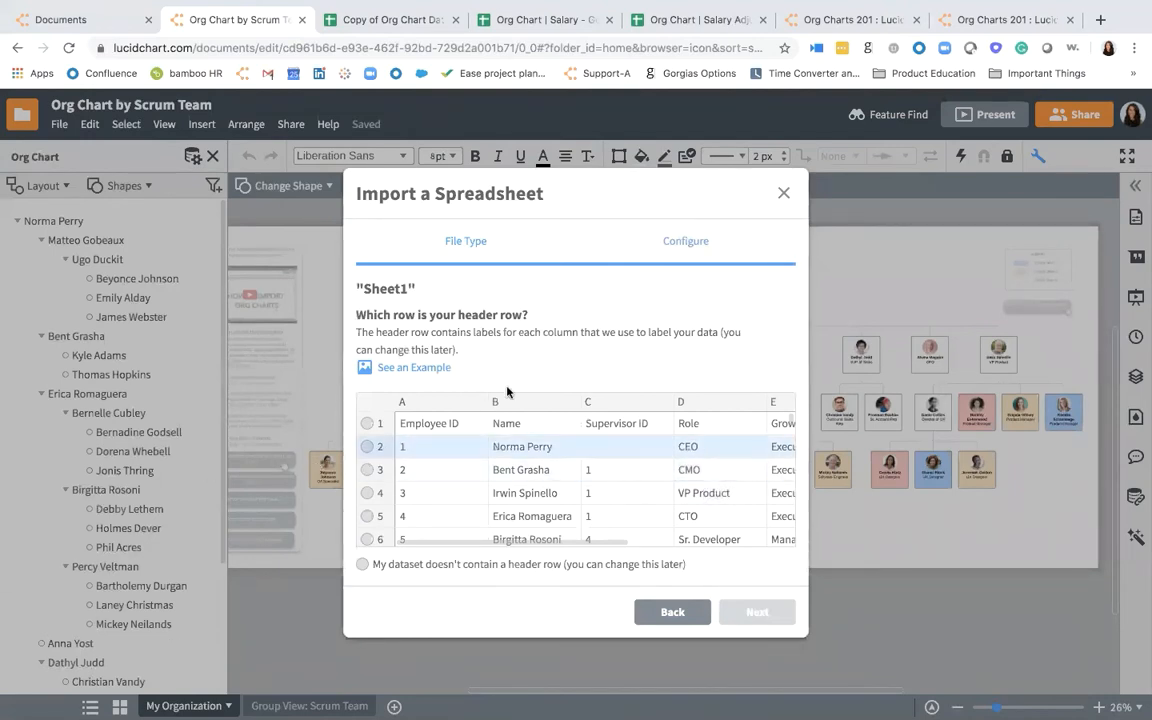
- Import Sheet1 with row 1 as the header and Employee ID as the unique column, and overlay it on the org chart by Employee ID
click(373, 424)
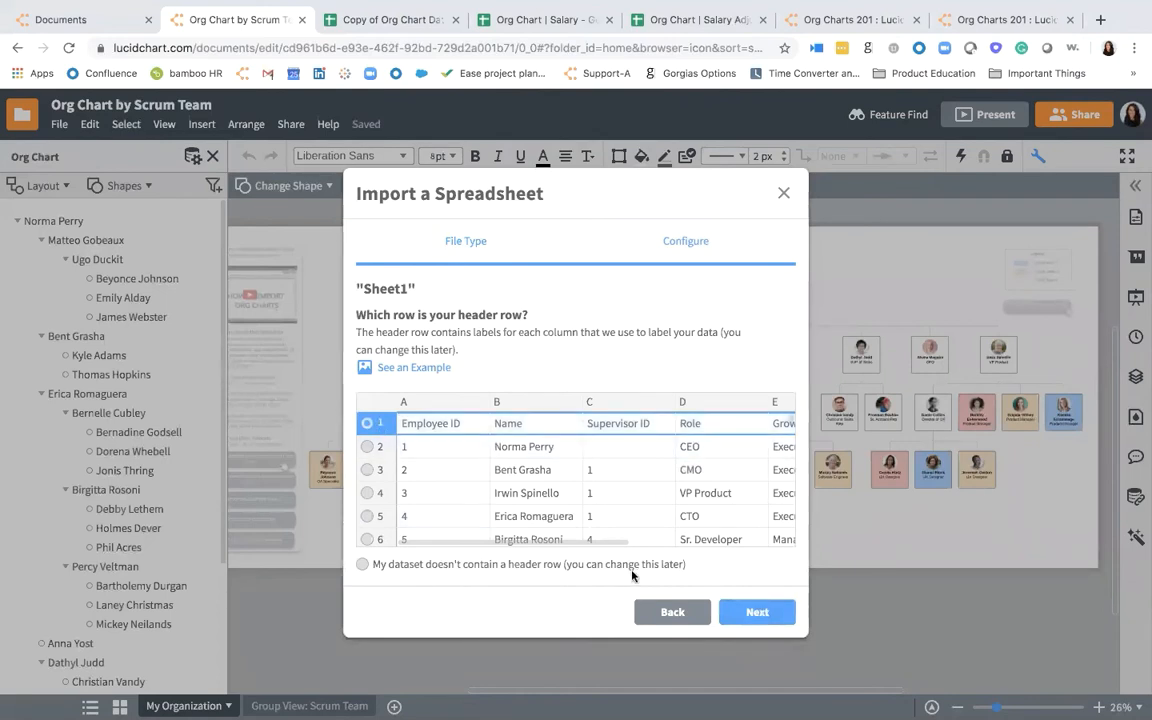
click(757, 612)
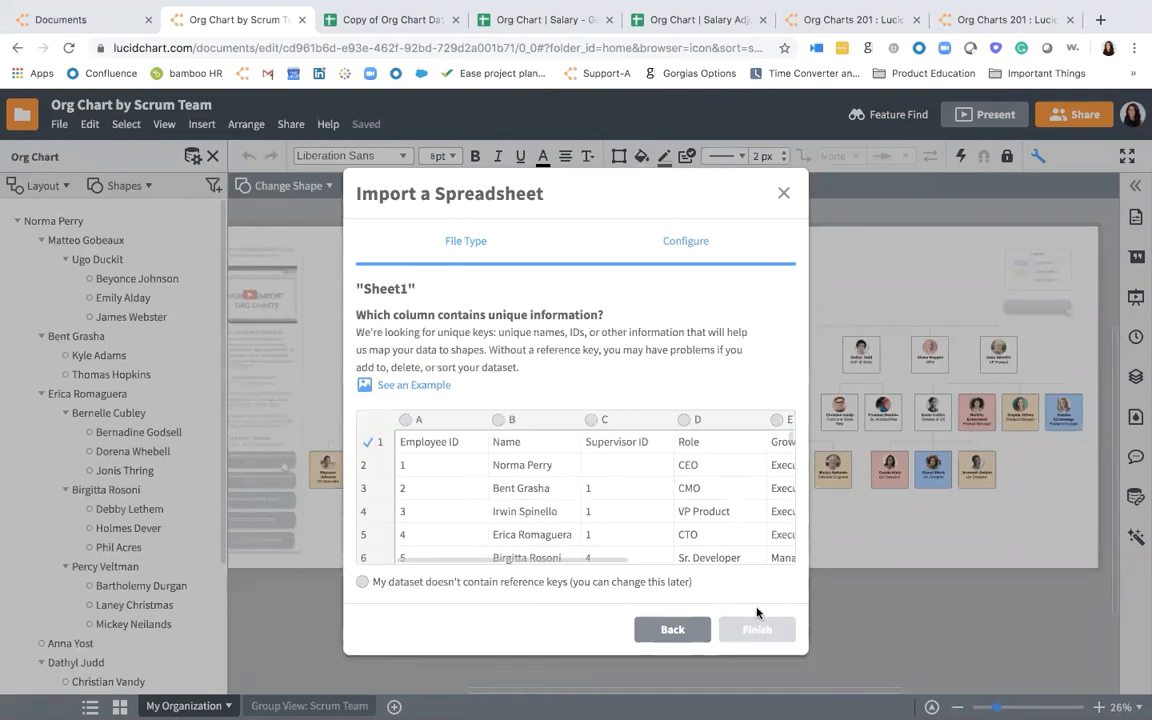
click(431, 419)
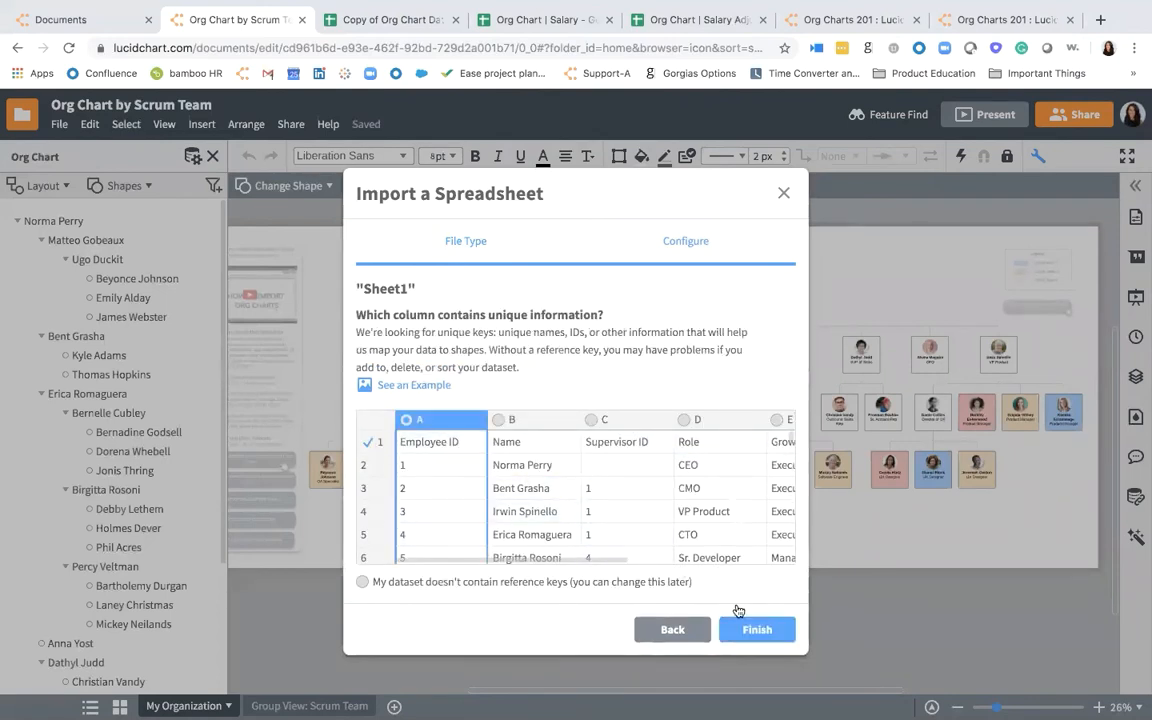
click(755, 629)
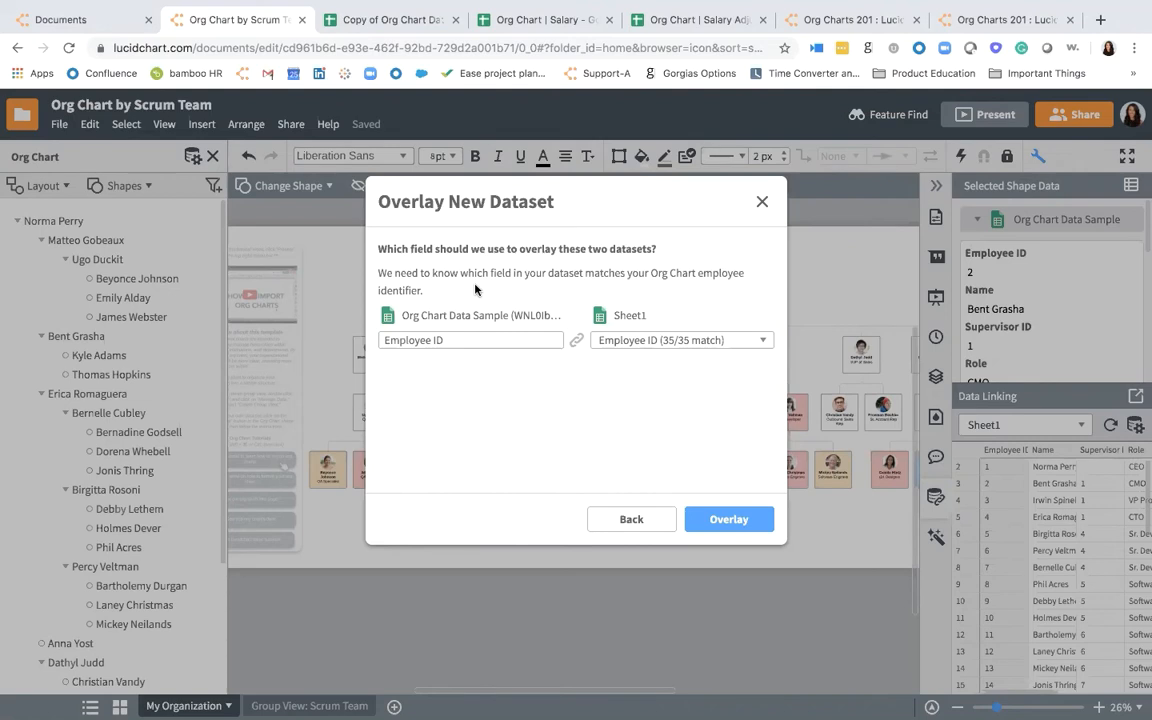
click(746, 519)
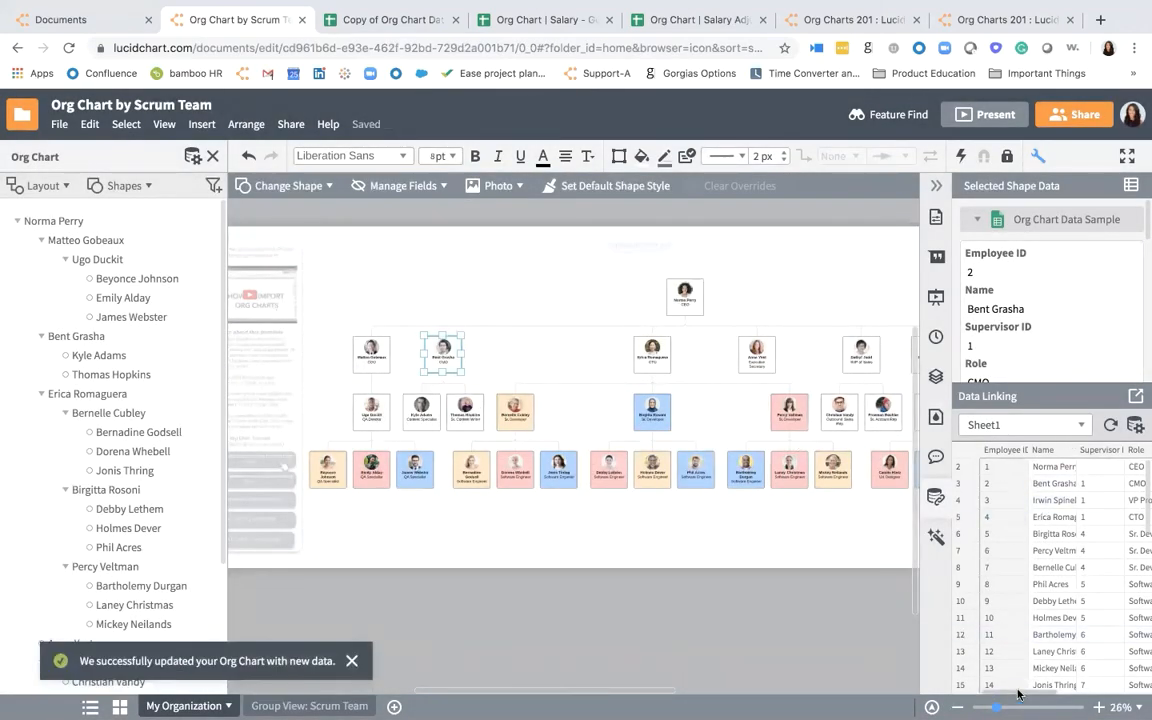
- Select the CTO's shape and look through the org chart's employee fields for those from the overlaid salary spreadsheet
click(1093, 519)
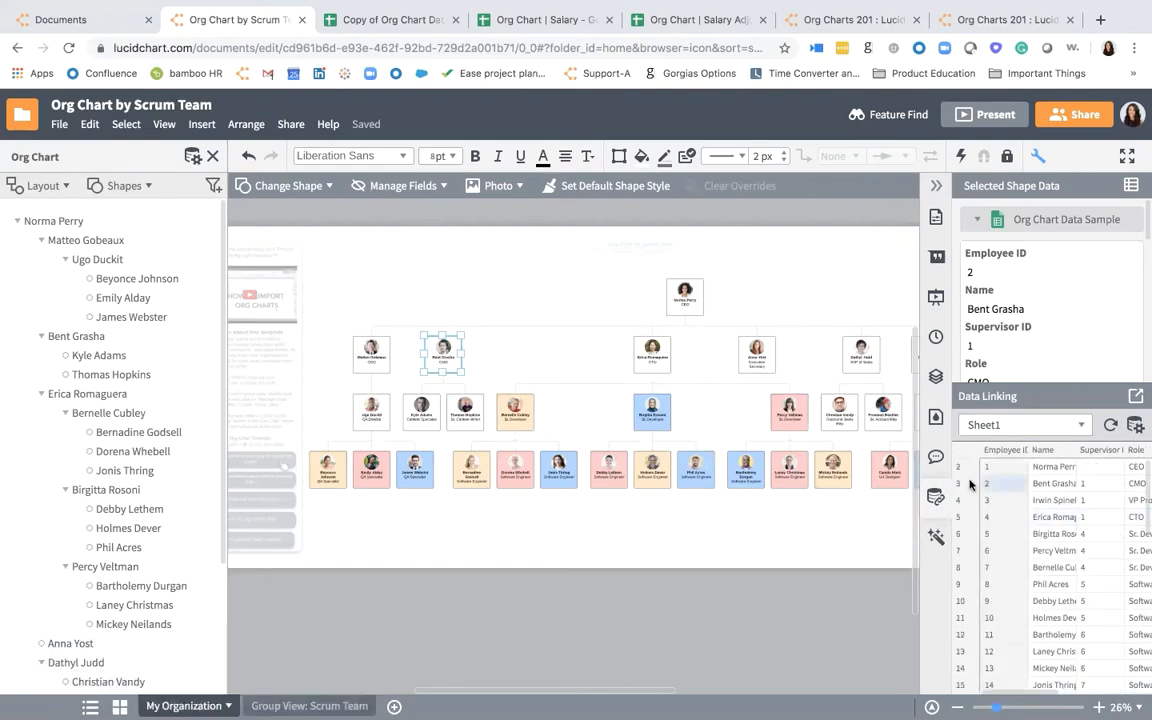
click(839, 566)
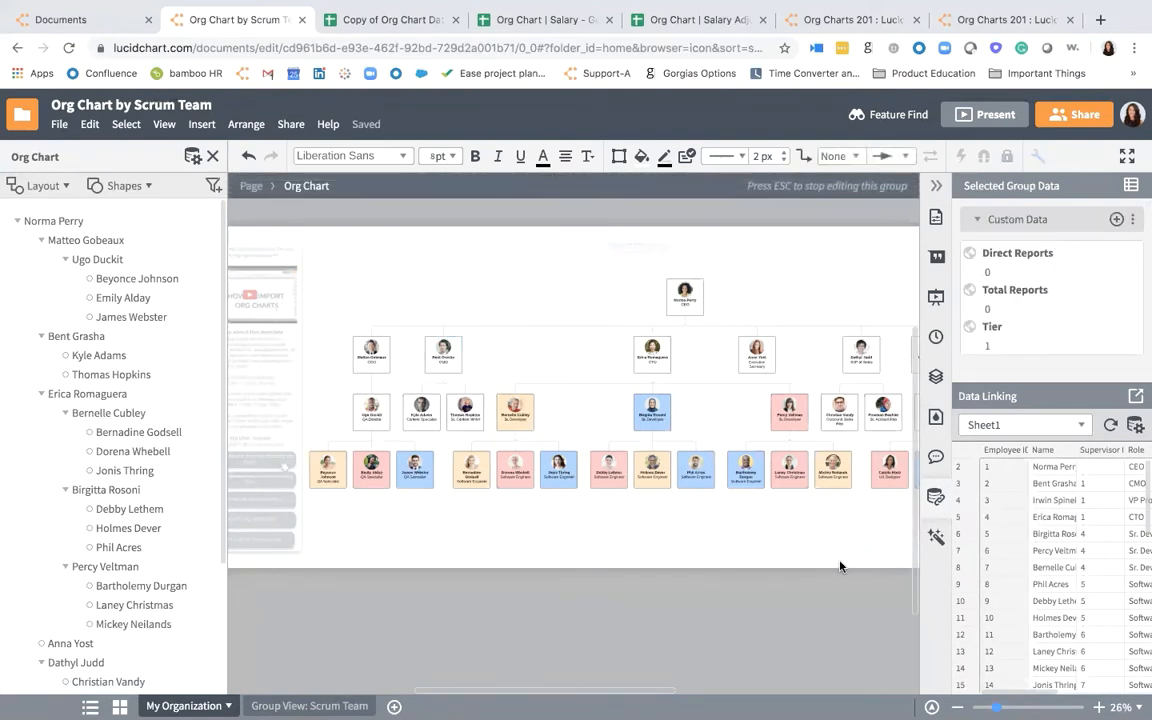
scroll(841, 568, down, 1)
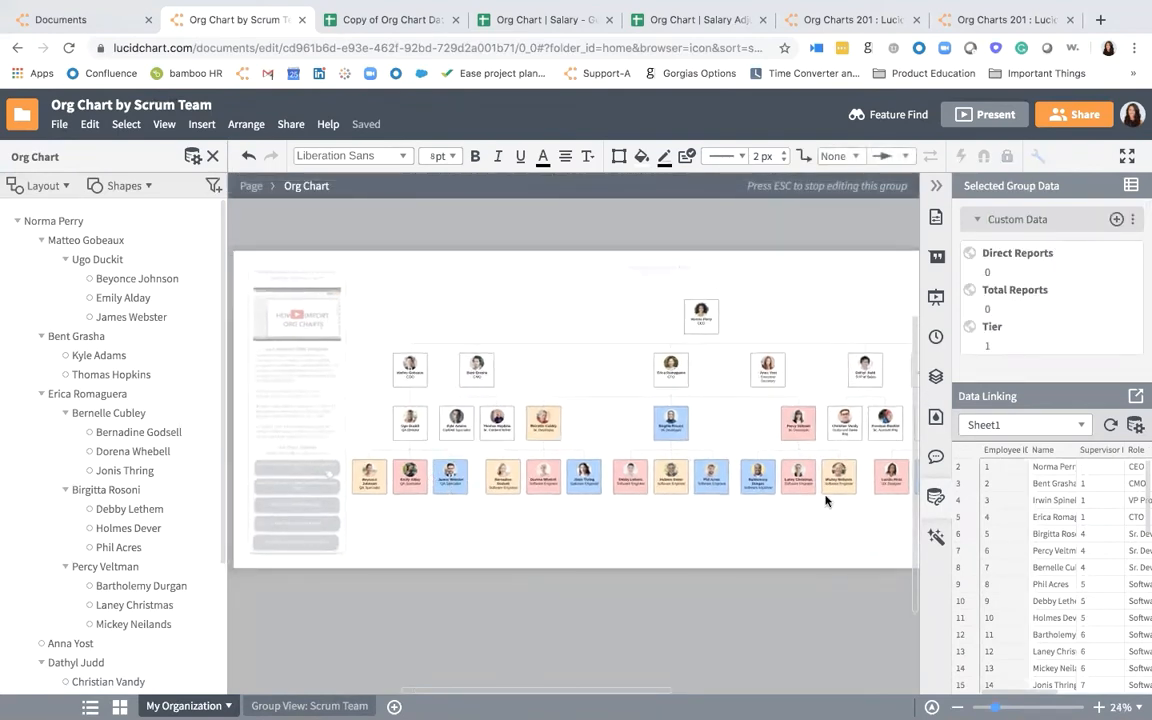
click(672, 374)
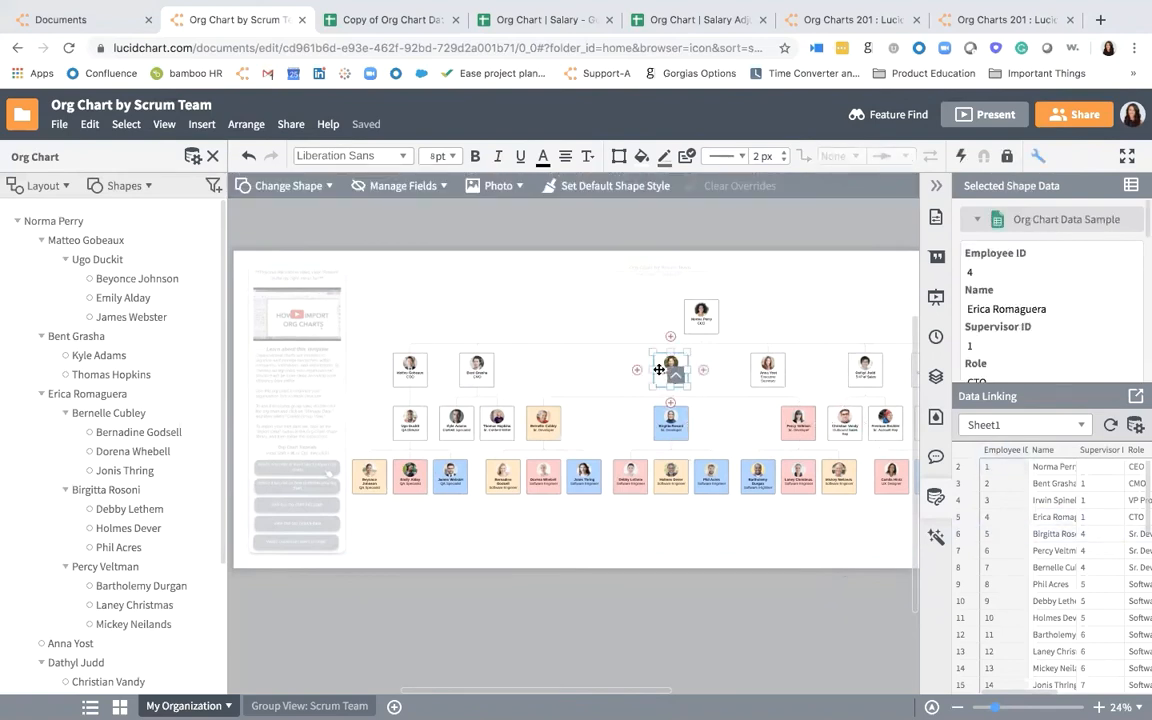
click(115, 185)
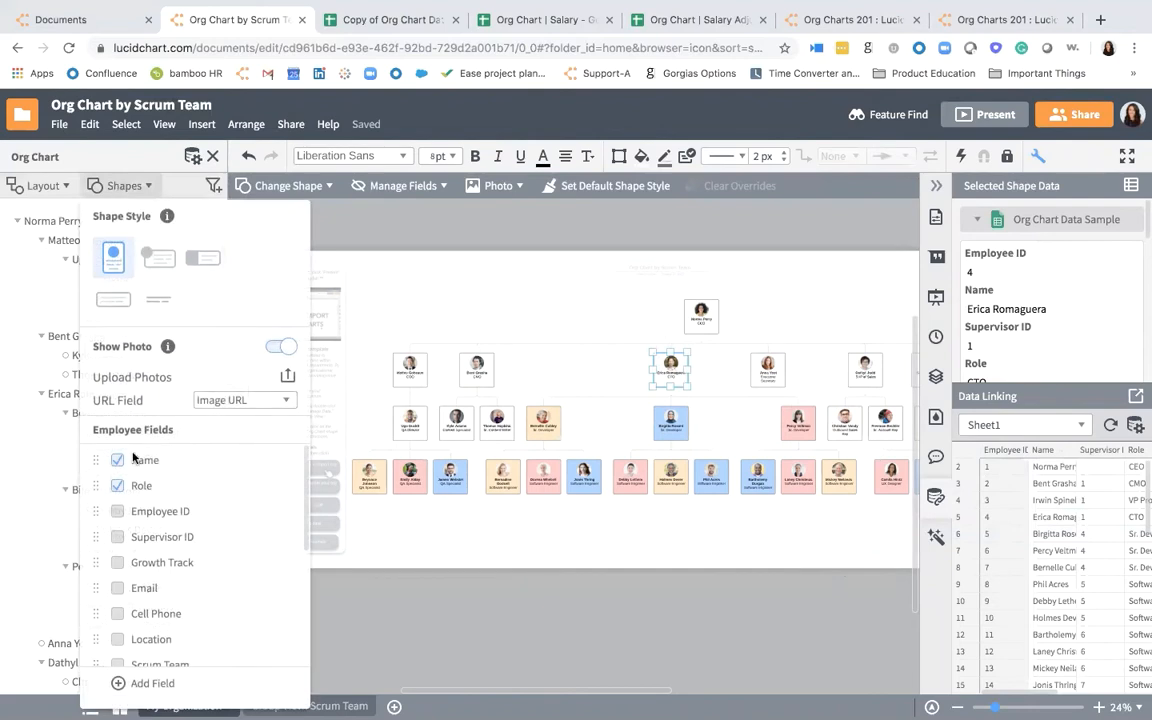
scroll(133, 455, down, 1)
scroll(133, 455, down, 5)
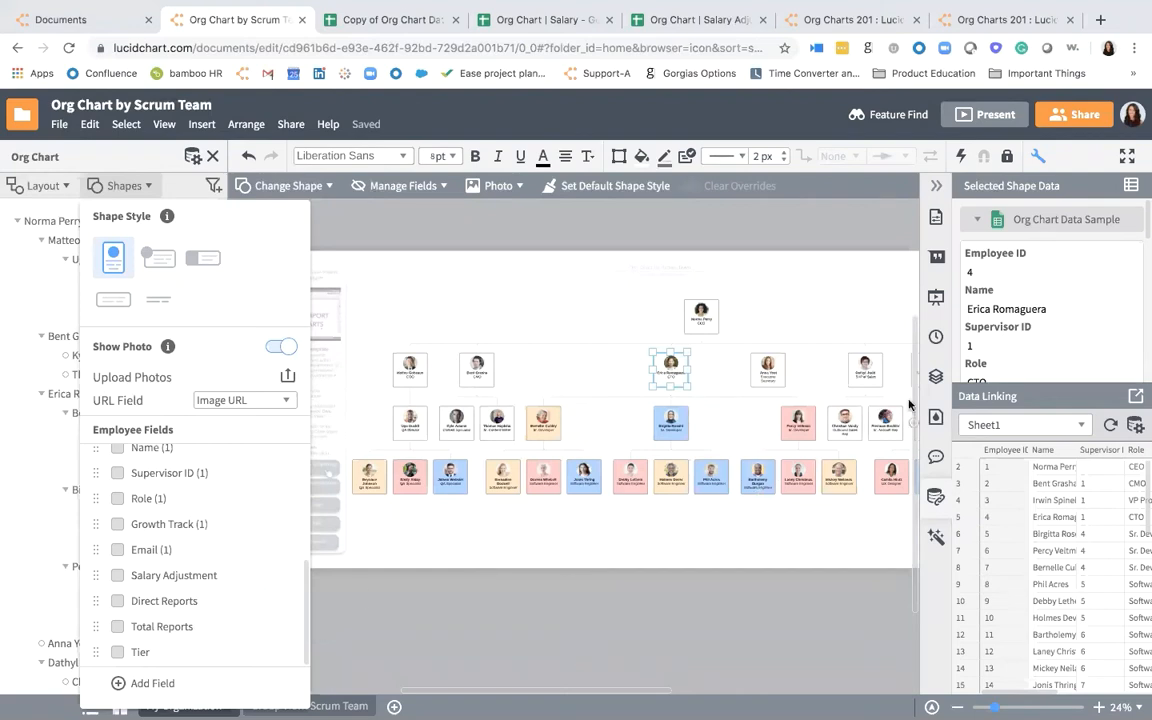
- Delete the Scrum Team 1, Scrum Team 2 and Scrum Team 3 conditional formatting rules
click(938, 535)
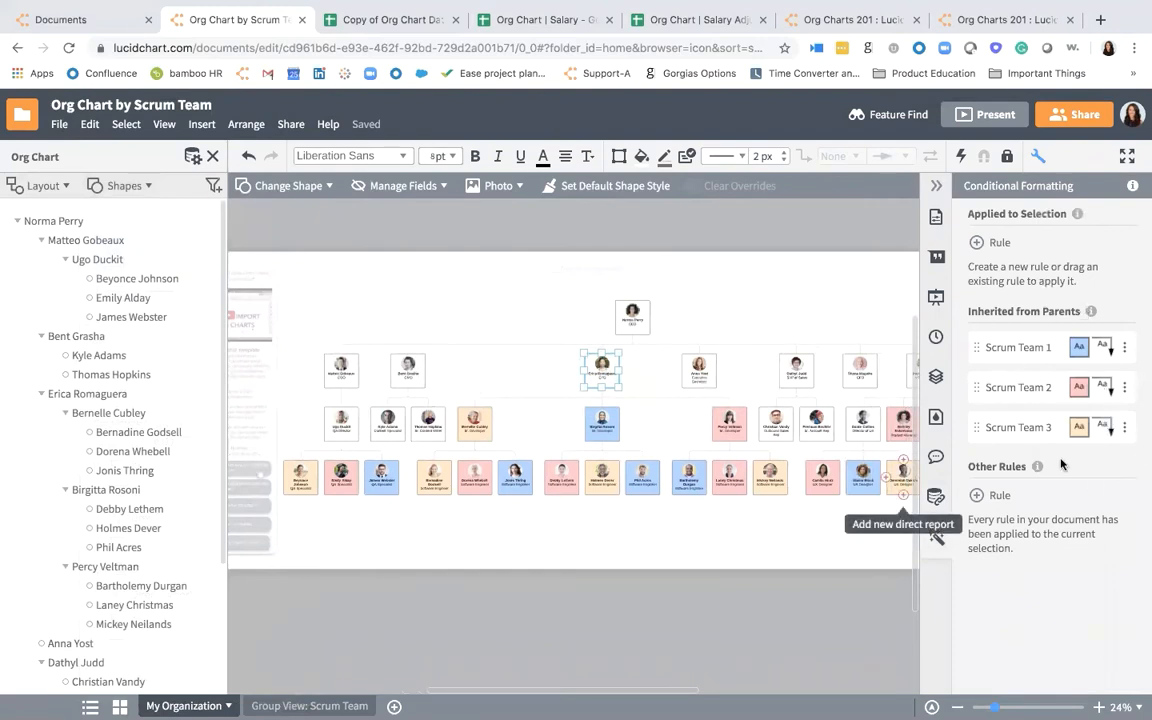
click(1125, 350)
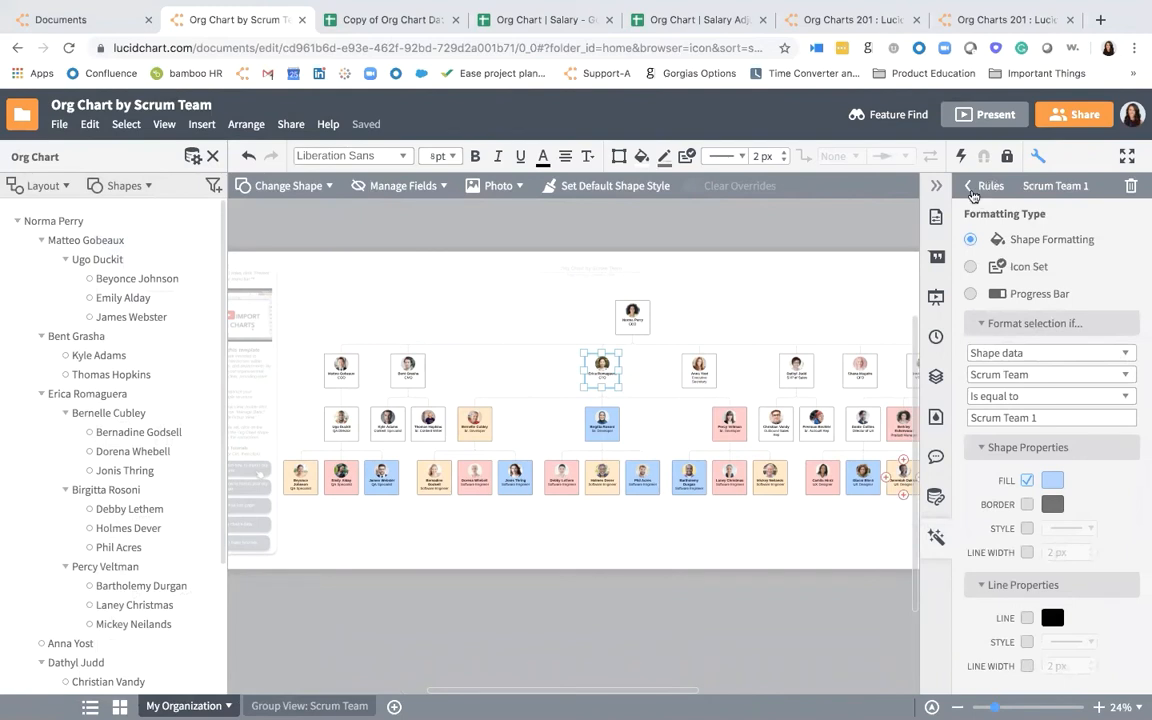
click(1132, 188)
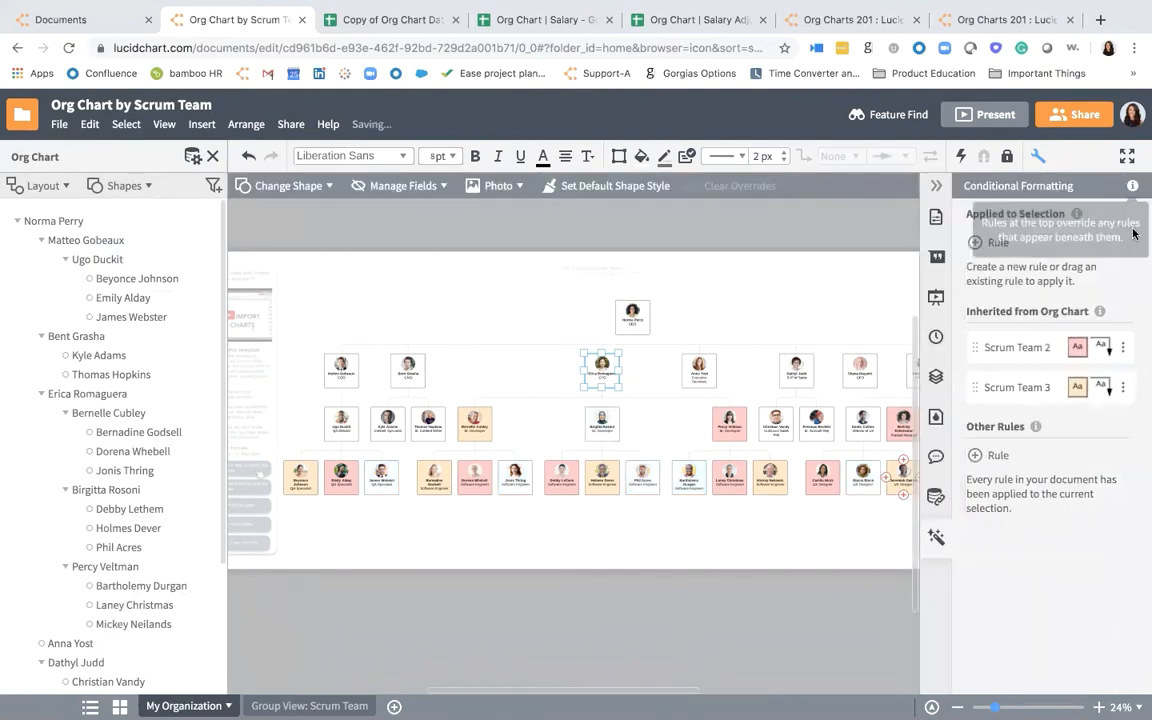
click(1125, 350)
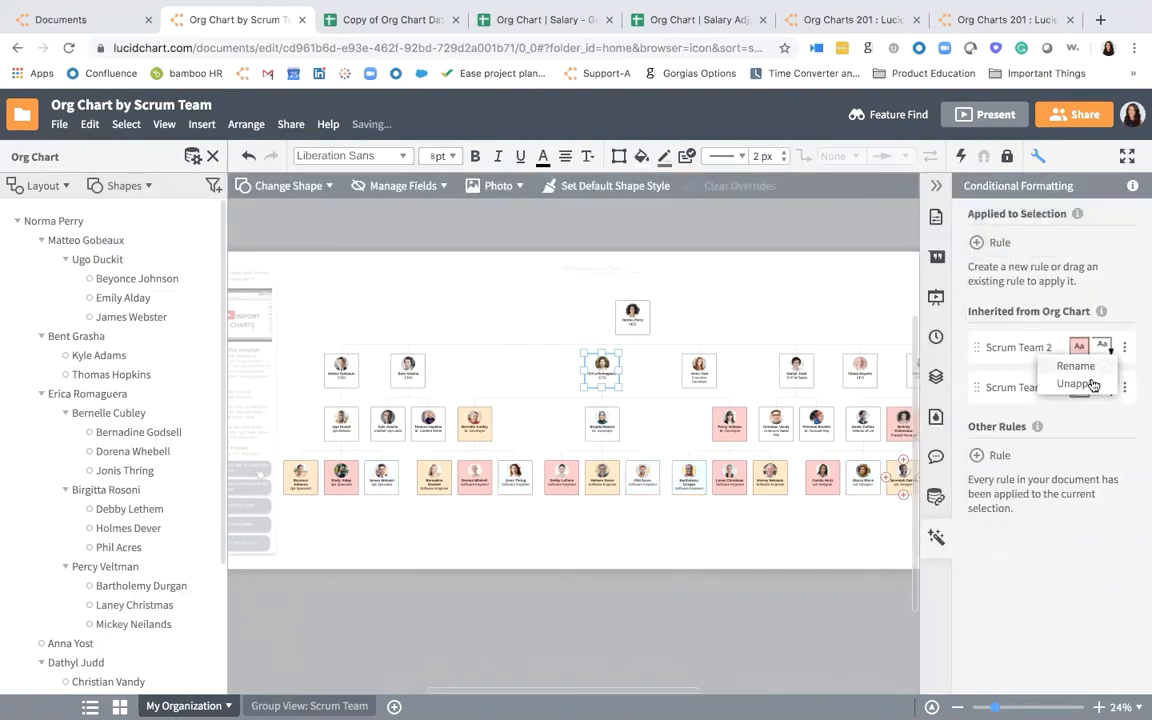
click(1124, 350)
click(1125, 350)
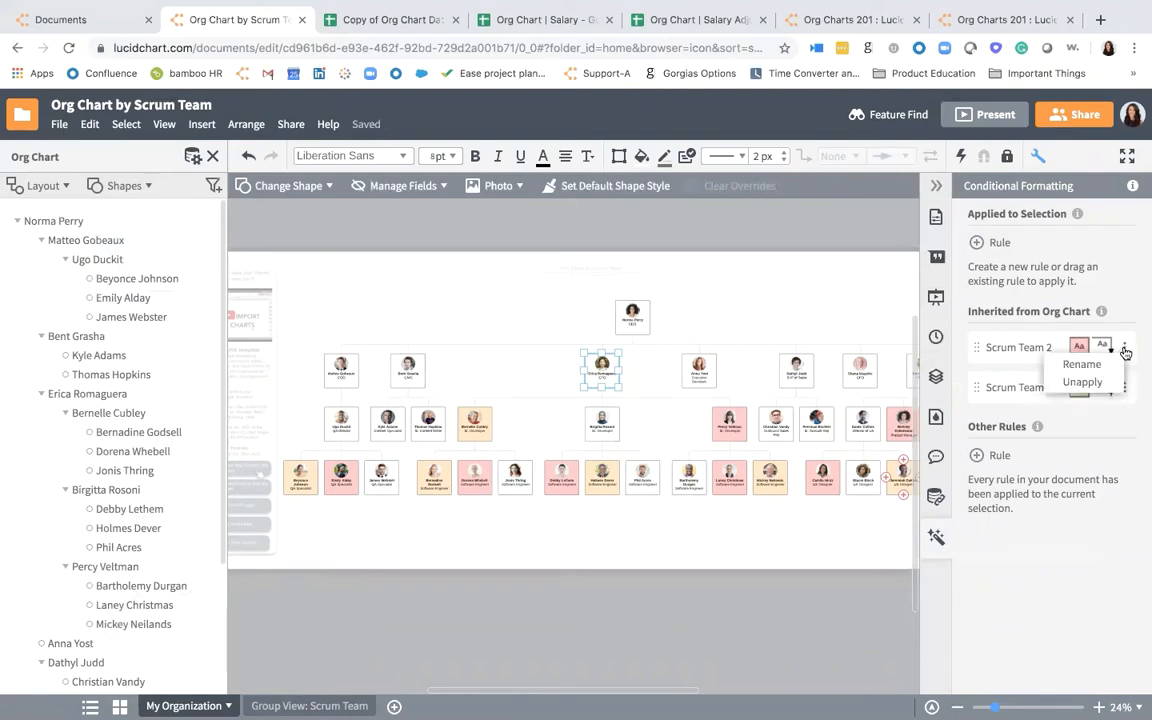
click(1108, 379)
click(1070, 351)
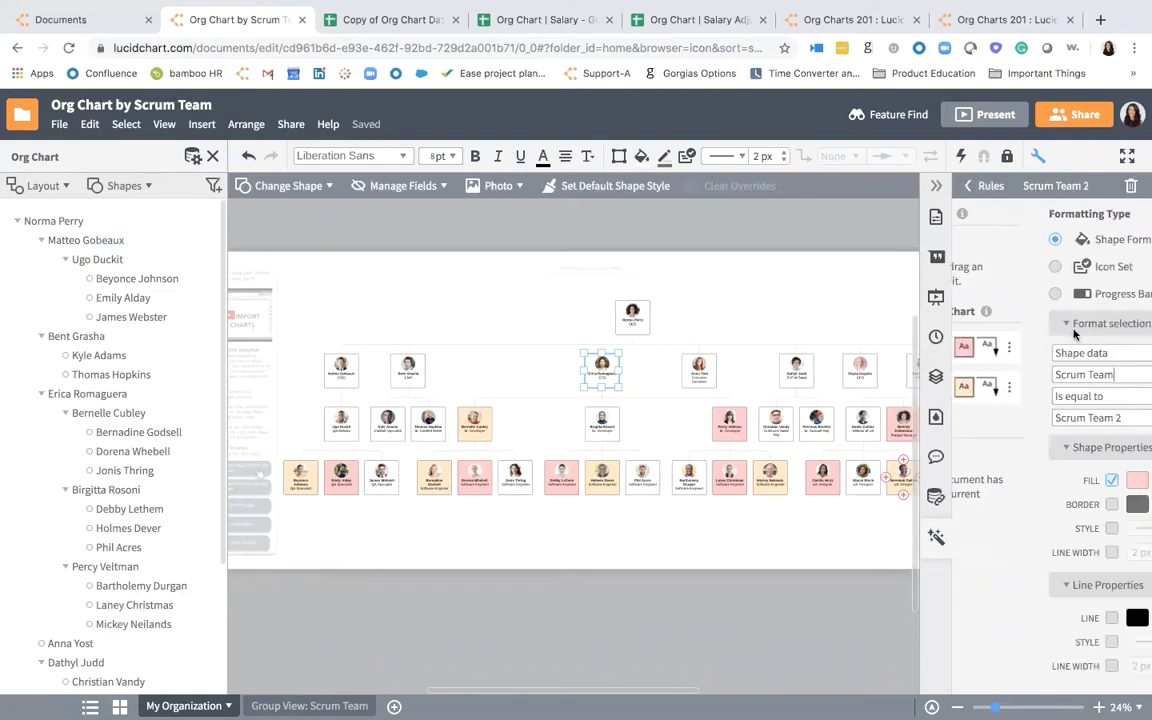
click(1133, 187)
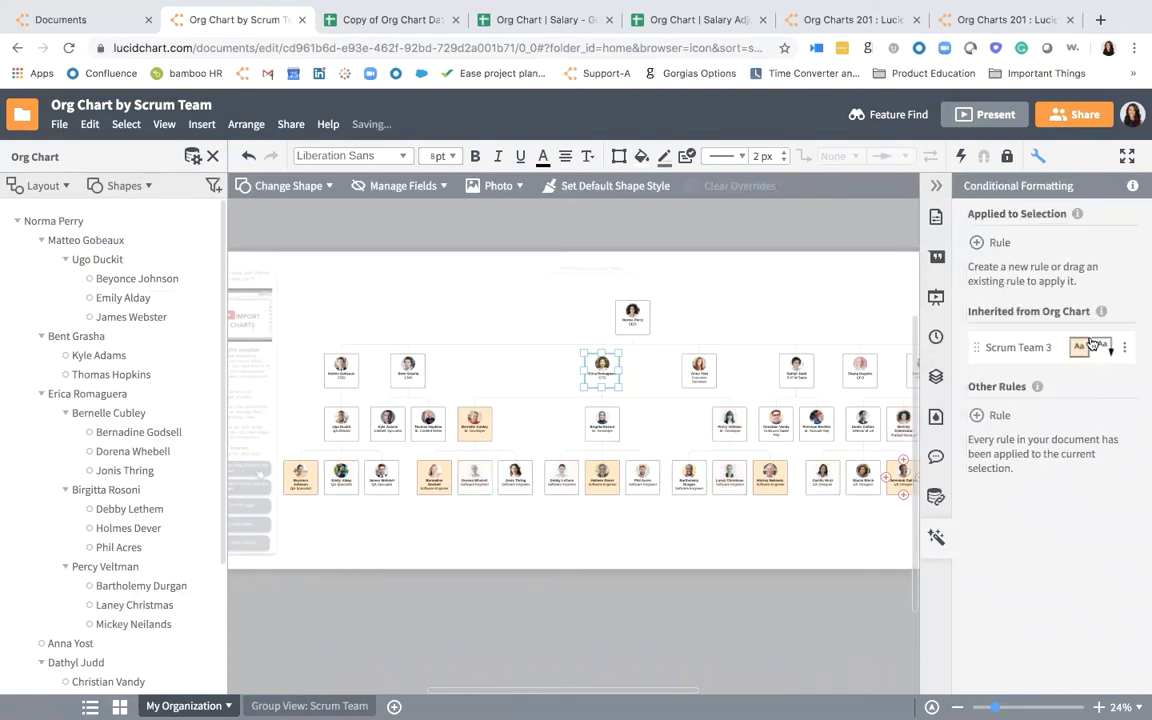
click(1079, 347)
click(1131, 187)
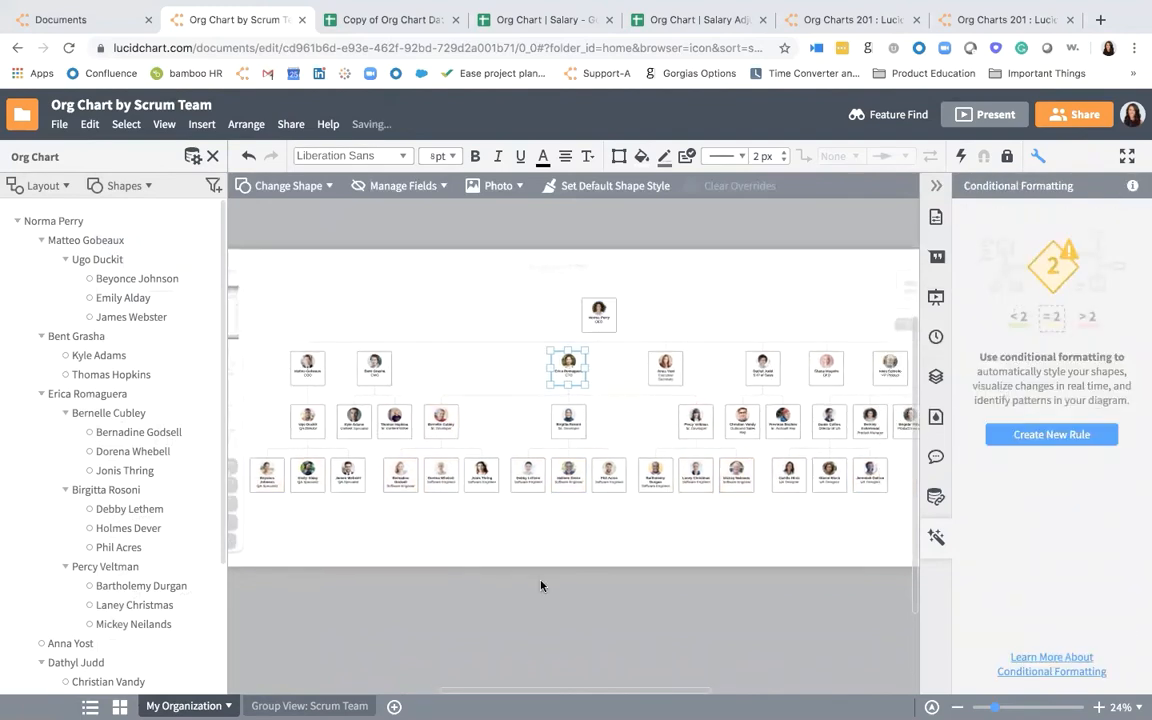
- Create a new conditional formatting rule and name it Need Salary Adjustment
scroll(541, 586, down, 2)
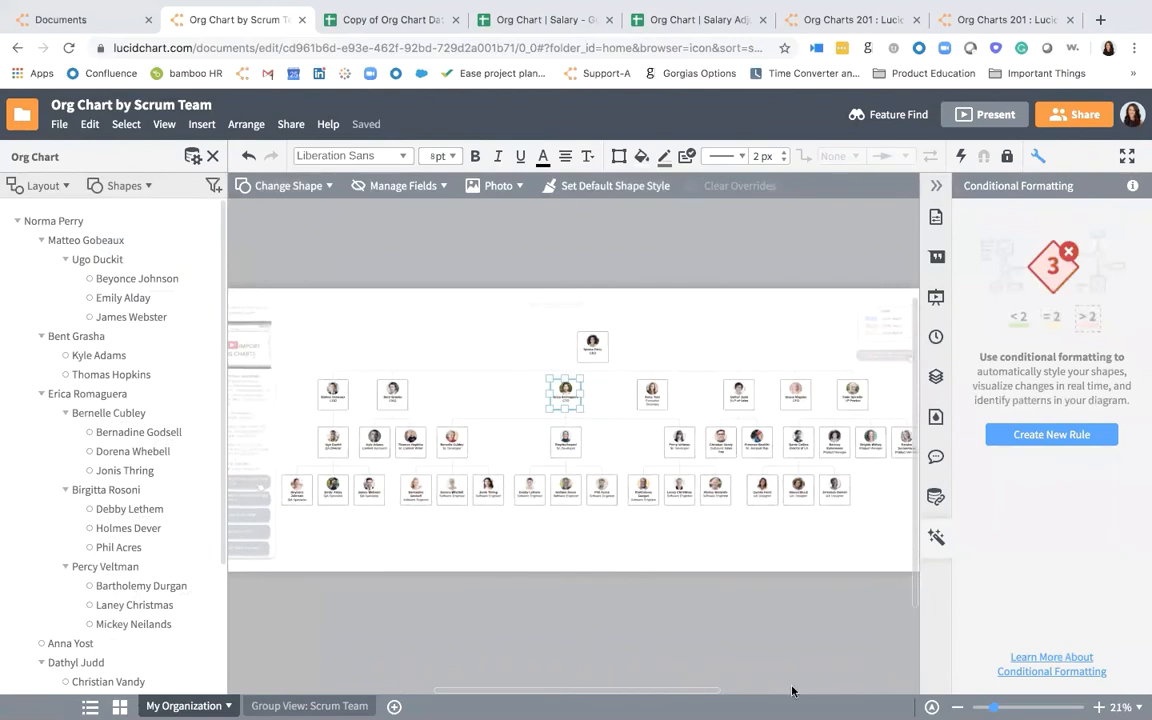
click(1029, 436)
click(1058, 187)
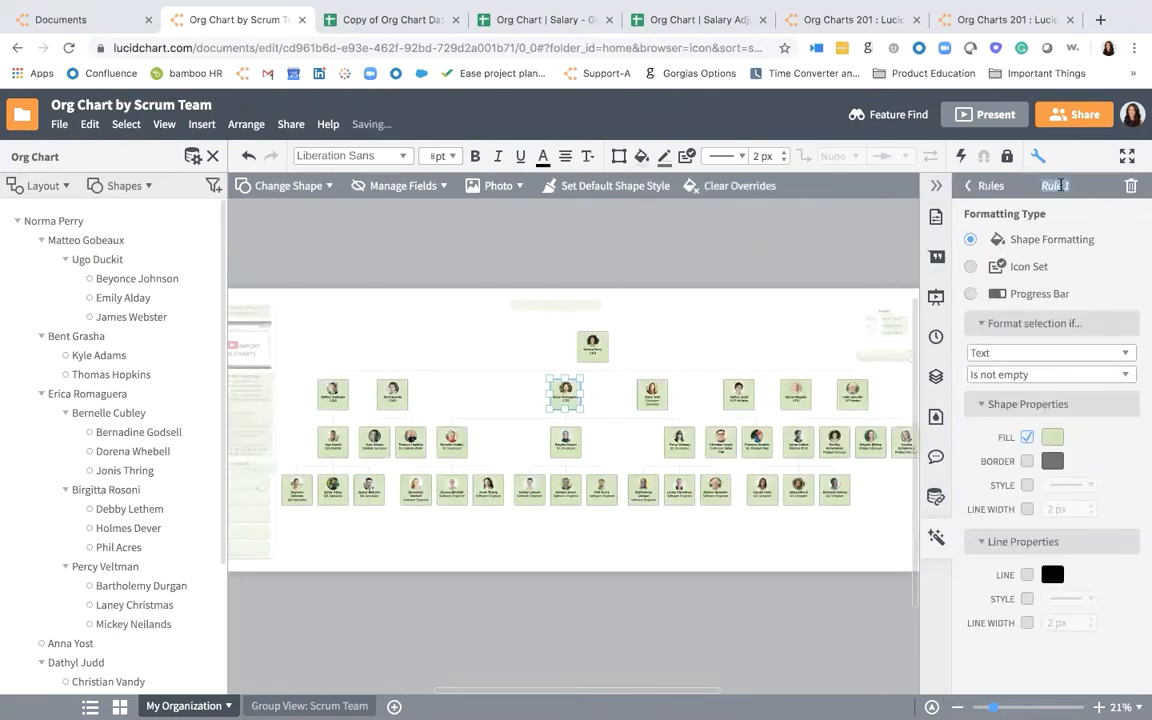
text(y)
text(eed Salary)
text( Adjustment)
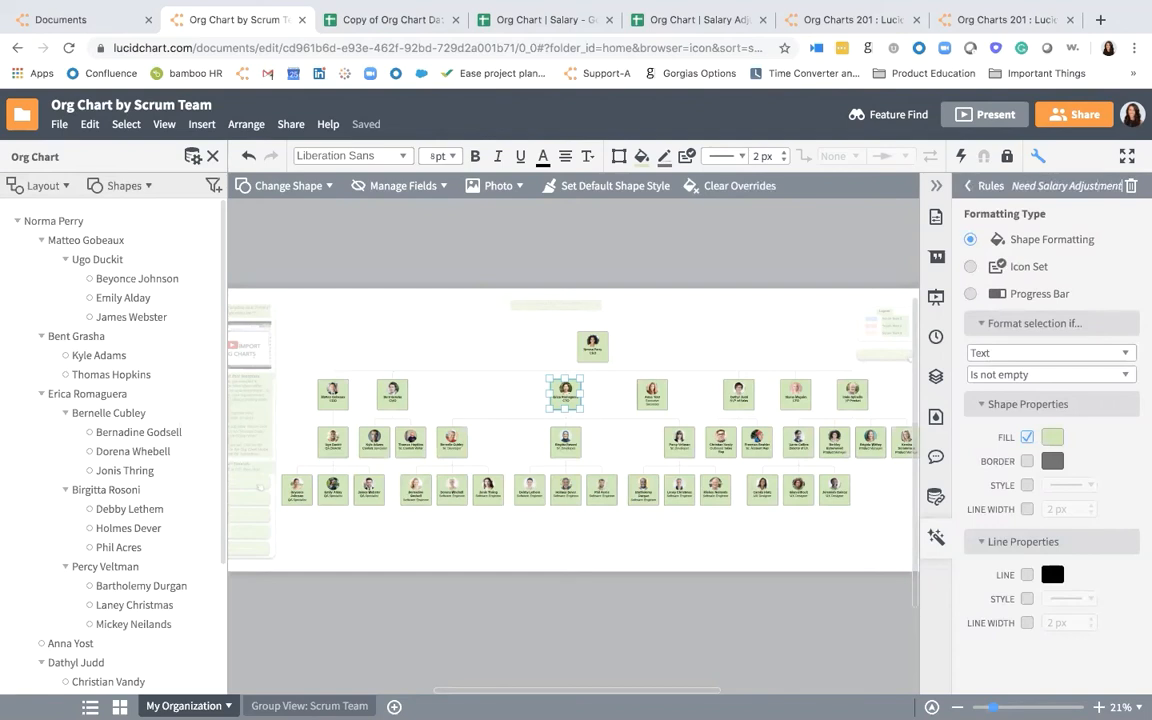
key(Return)
- Make the rule format shapes whose Salary Adjustment shape data contains Yes
click(1026, 352)
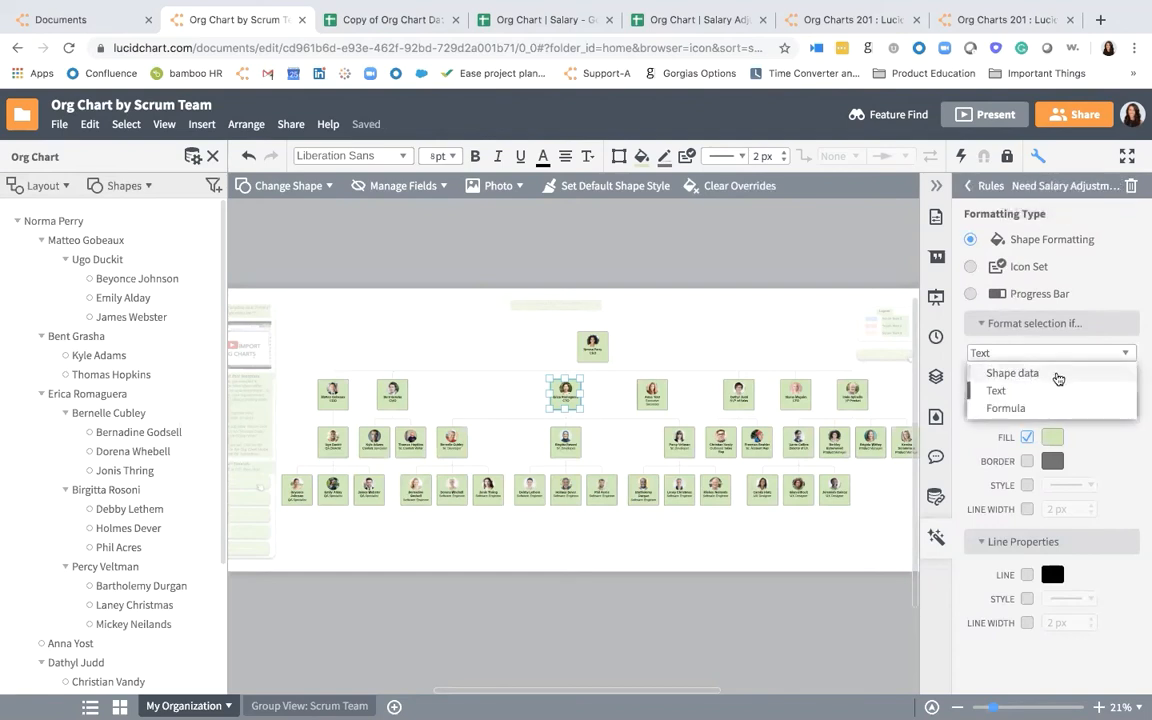
click(1051, 373)
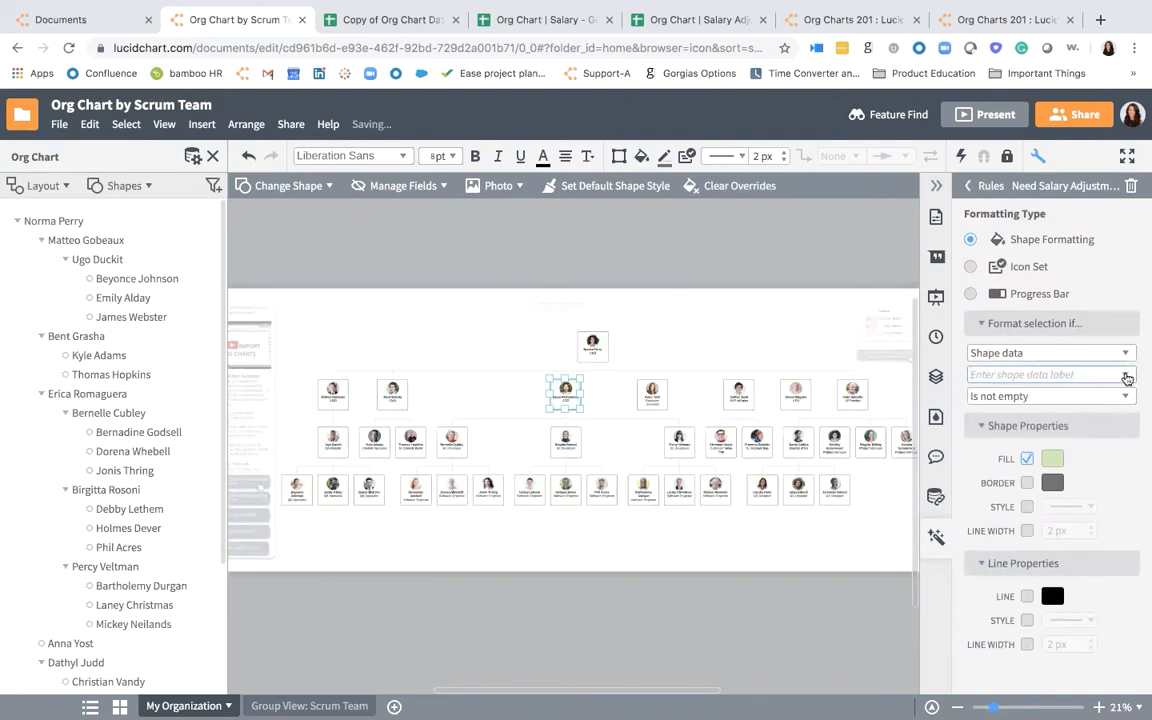
click(1128, 376)
scroll(1066, 437, down, 3)
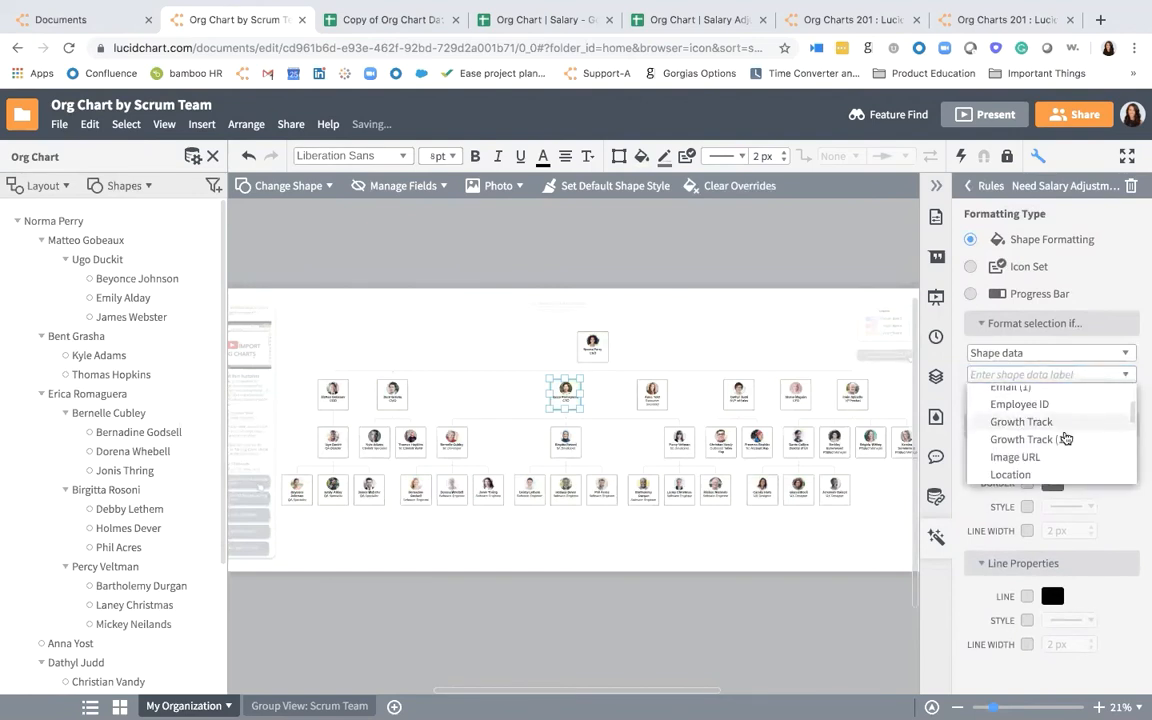
scroll(1066, 437, down, 3)
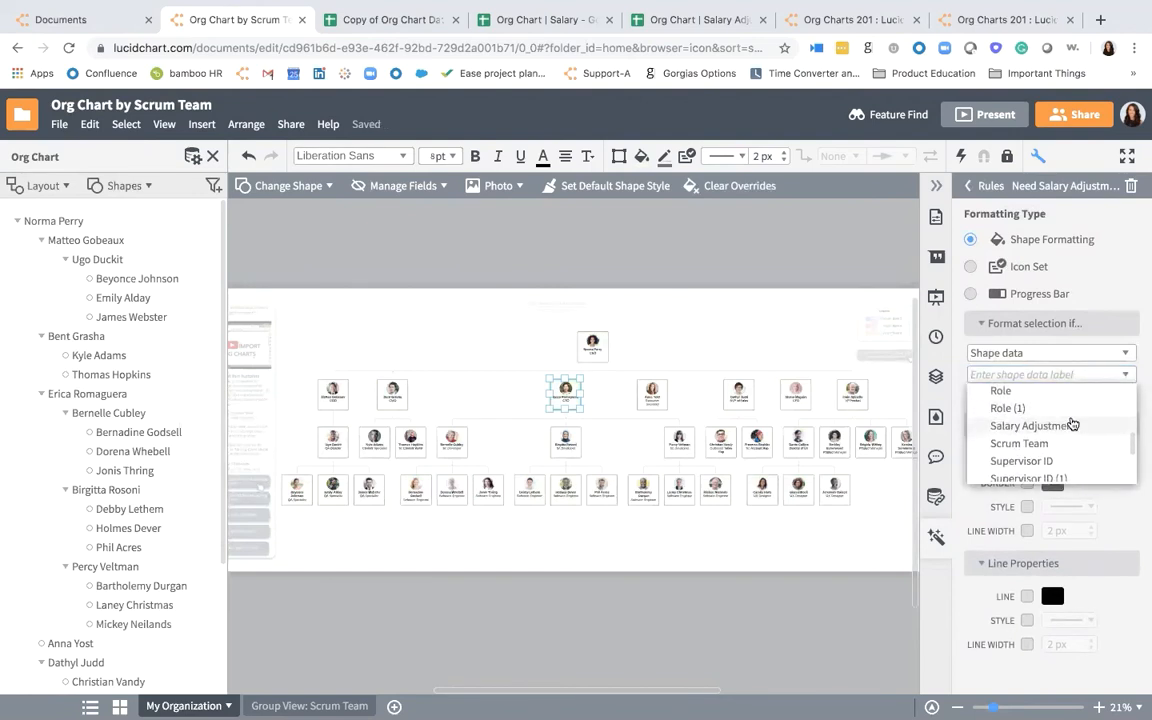
click(1077, 426)
click(1080, 396)
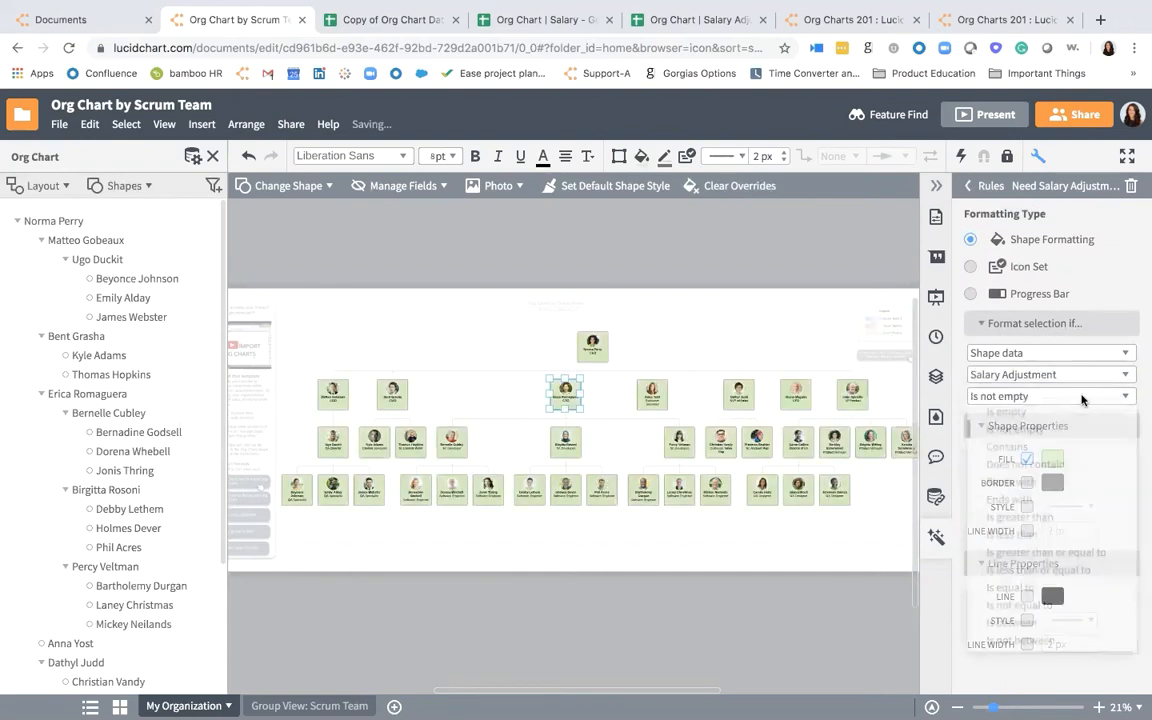
click(1035, 451)
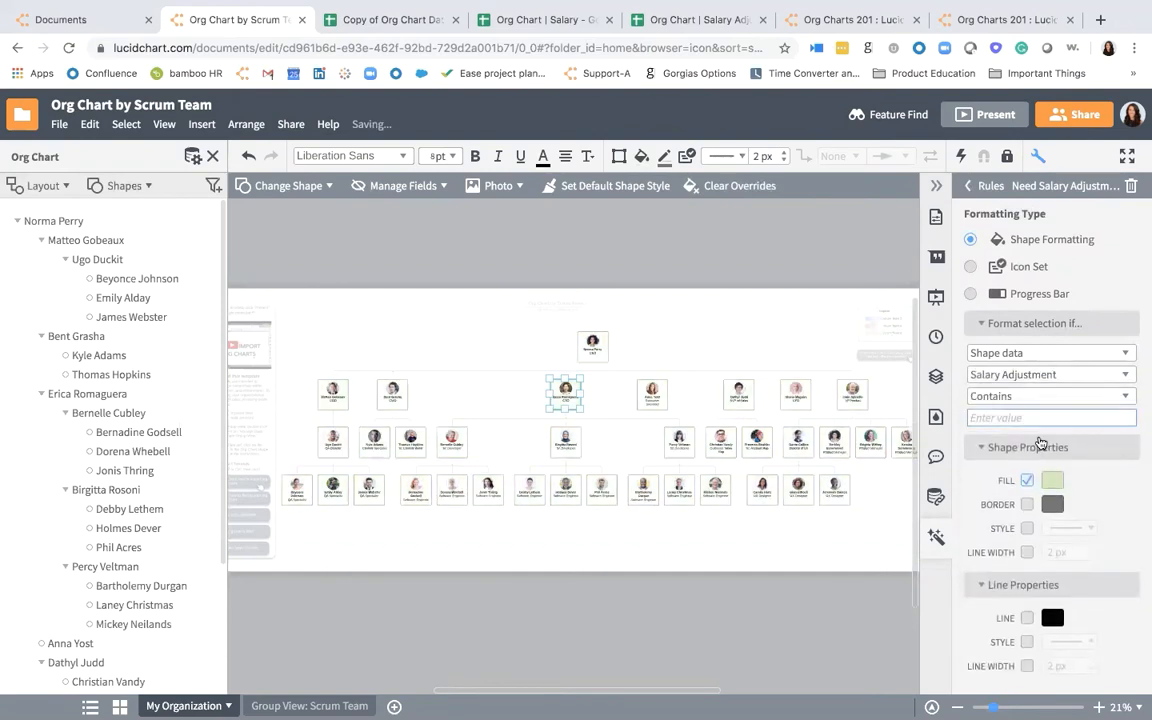
text(Yes)
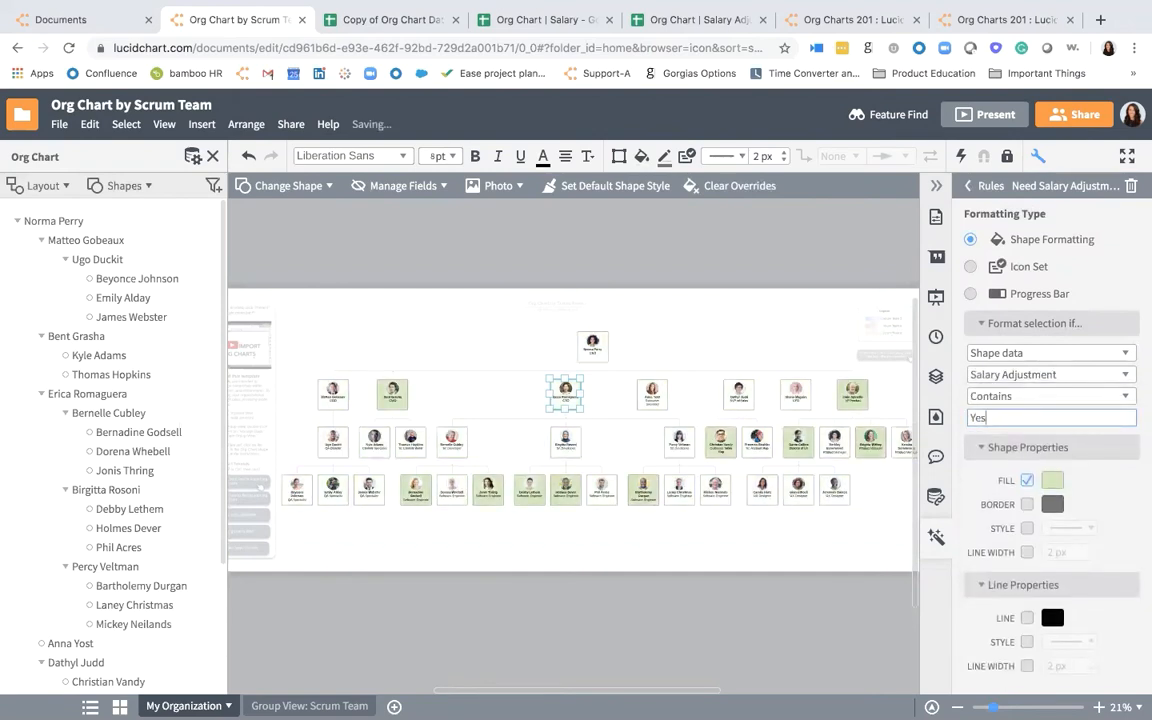
- Set the rule's shape fill to dark red and return to the list of rules
click(1052, 480)
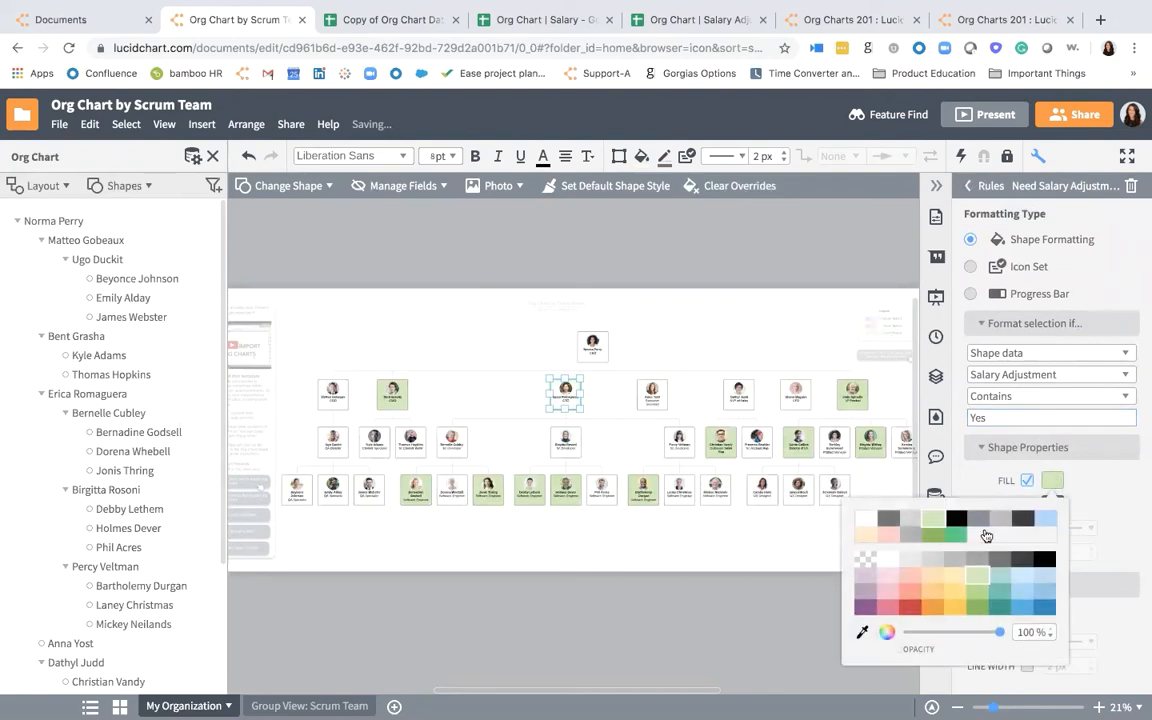
click(910, 607)
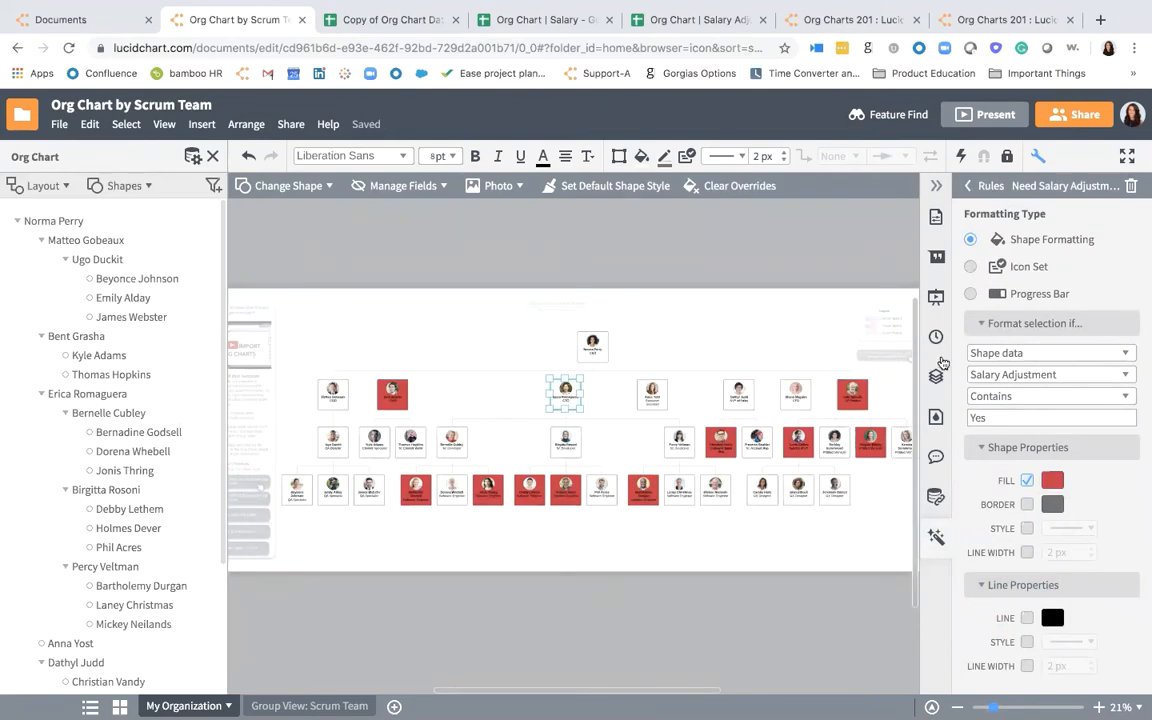
click(968, 186)
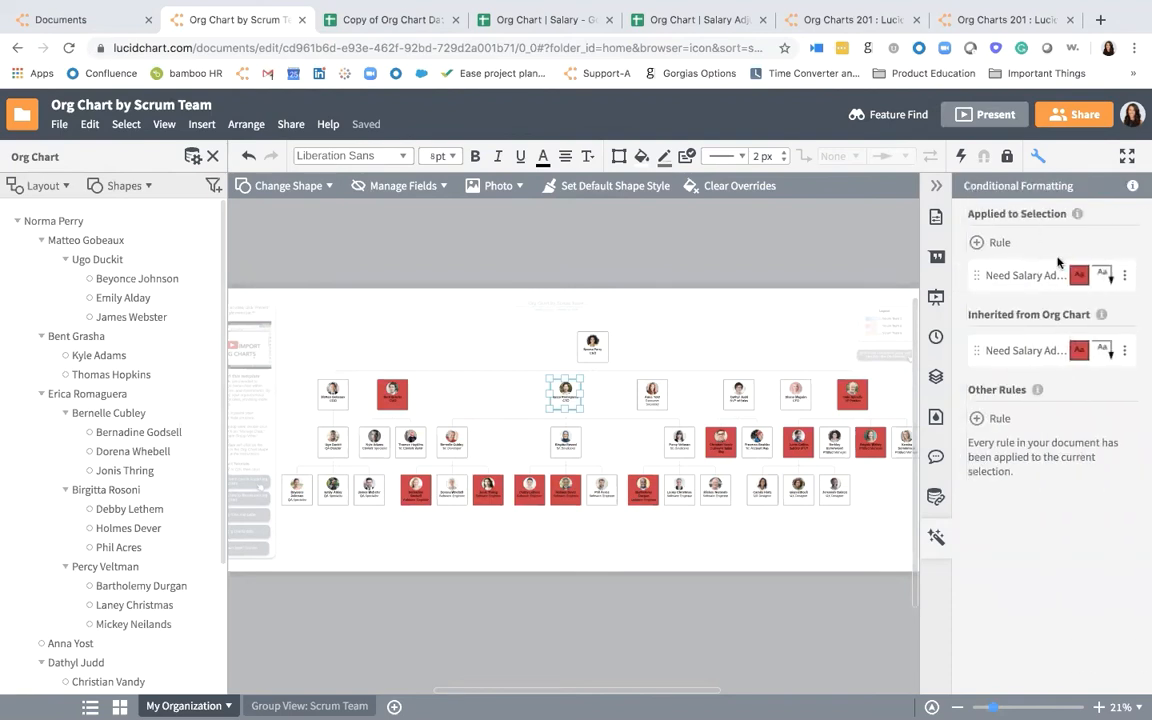
- Duplicate the Need Salary Adjustment rule and name the copy Suggested Salary Adjustment
click(1124, 276)
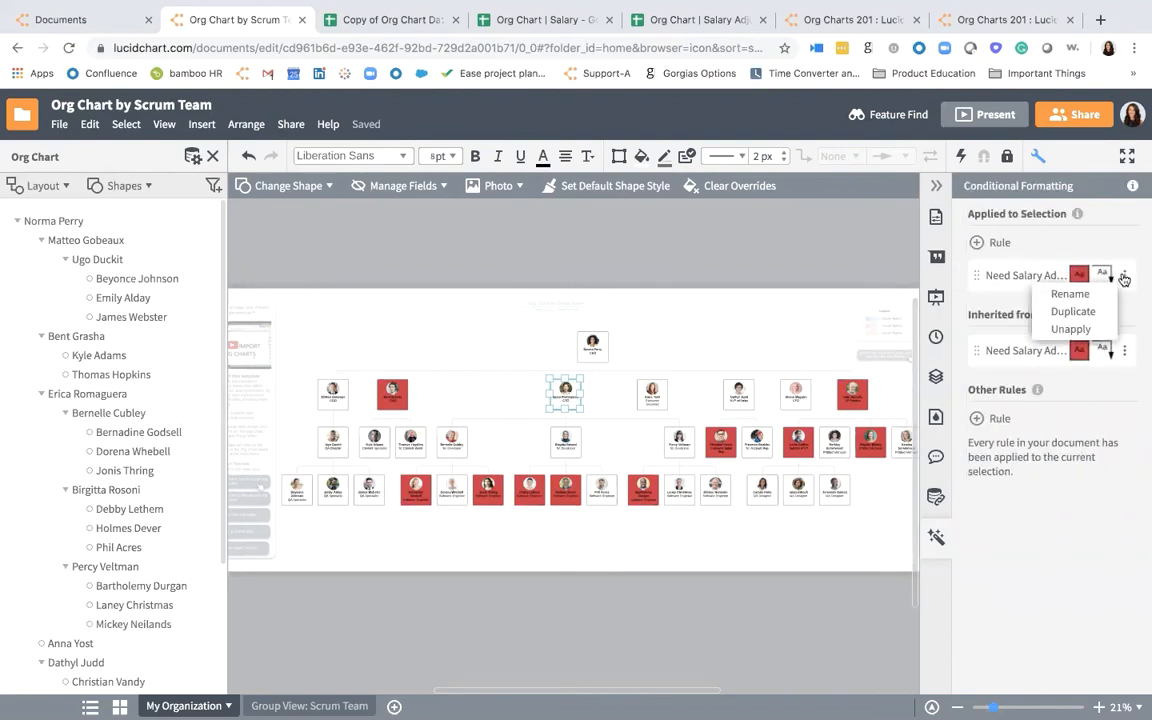
click(1072, 311)
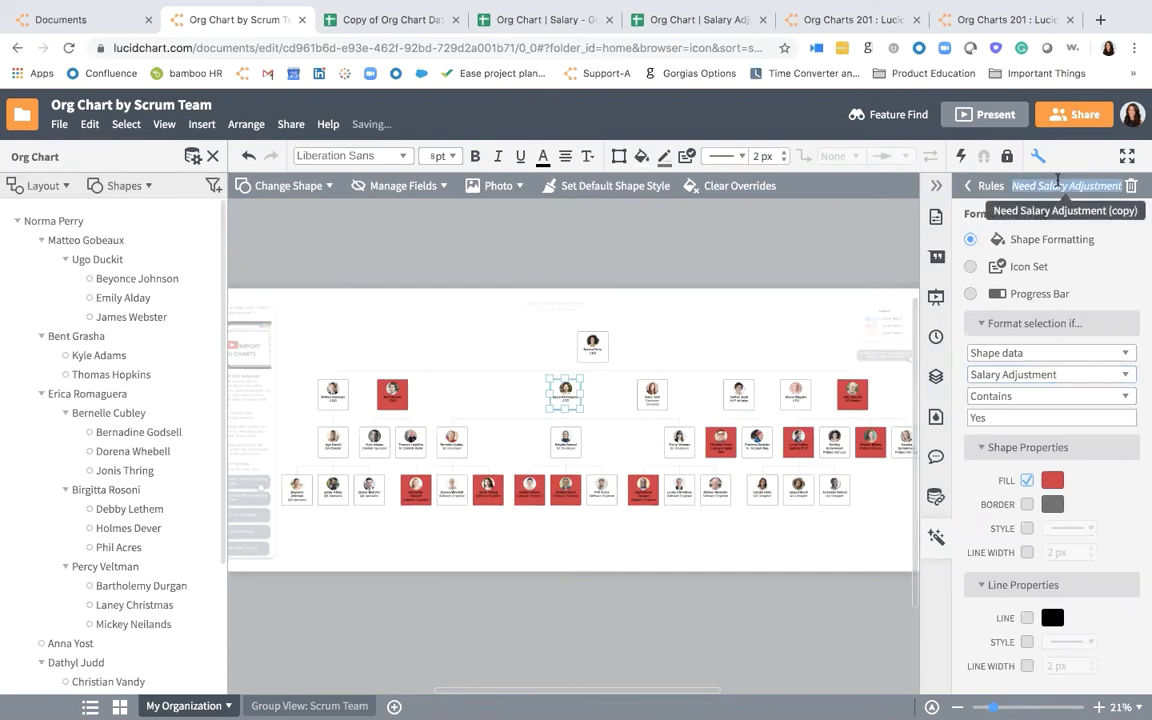
text(Sugges)
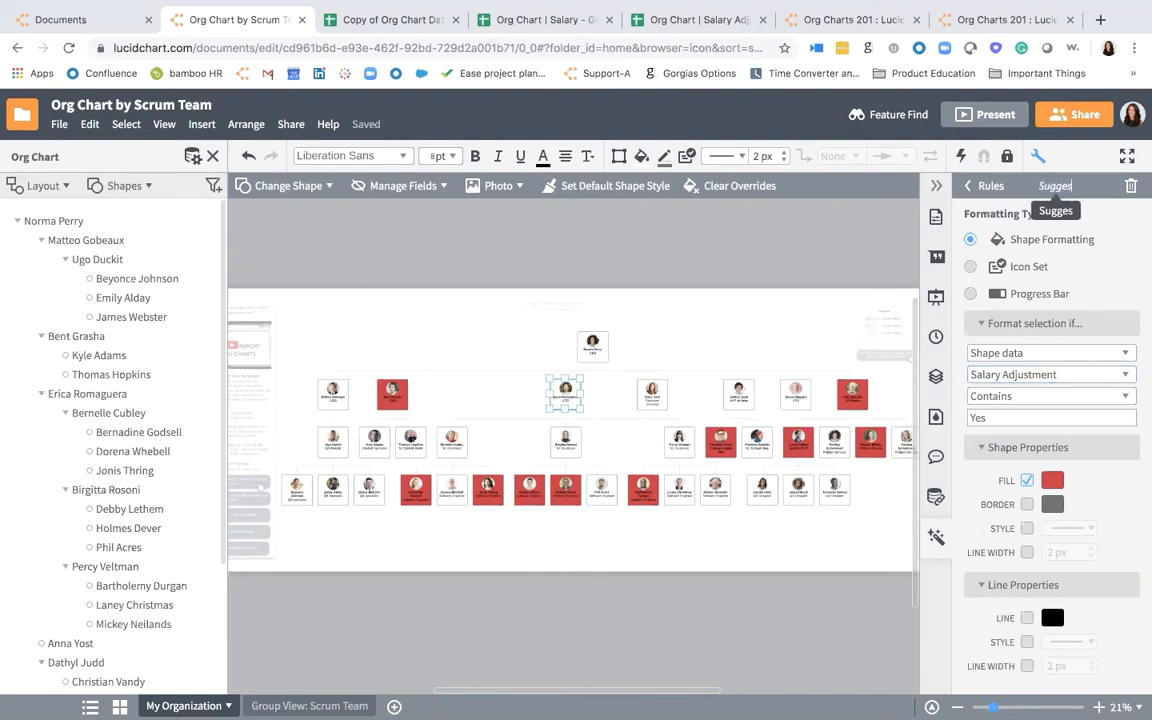
text(ted Salary)
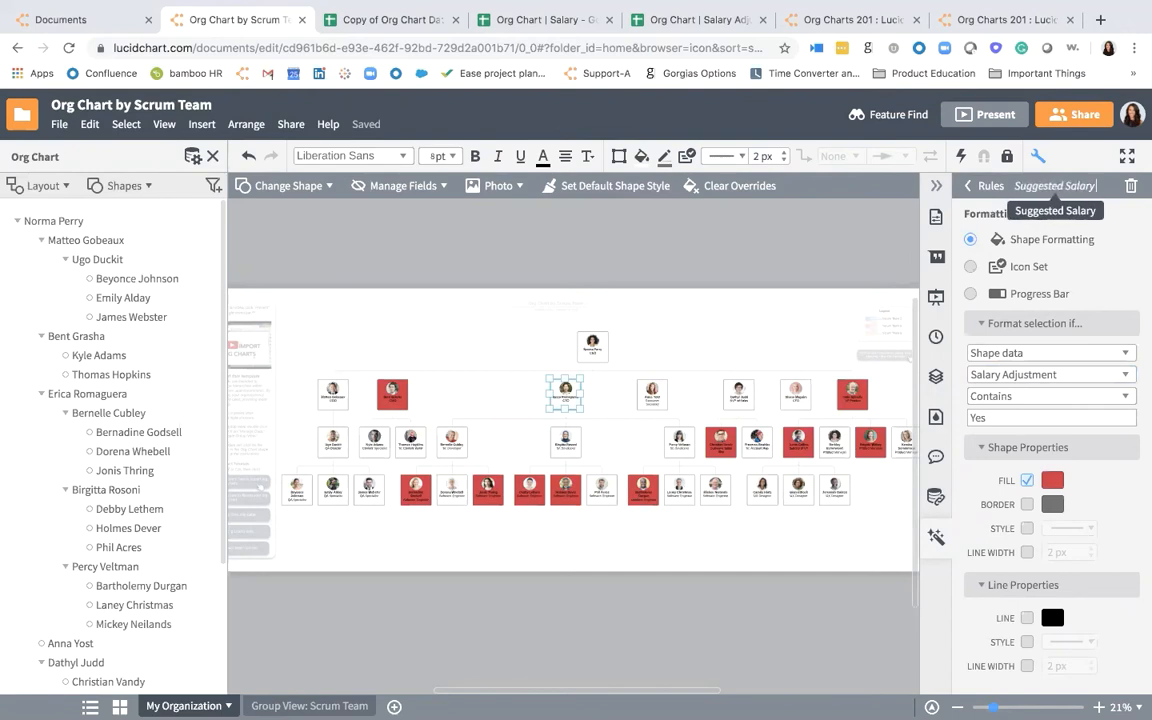
text( Asjdjustment)
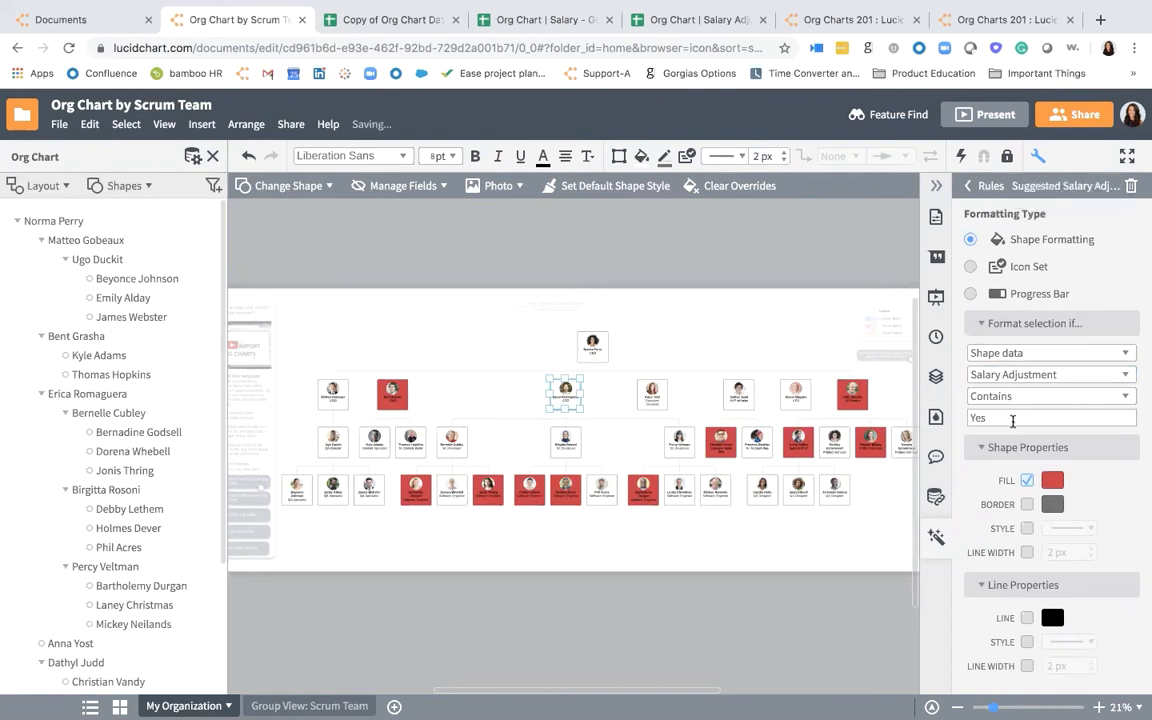
- Make the Suggested Salary Adjustment rule format shapes whose Salary Adjustment data contains Maybe
click(1013, 419)
key(BackSpace)
key(BackSpace)
key(BackSpace)
text(Maybe)
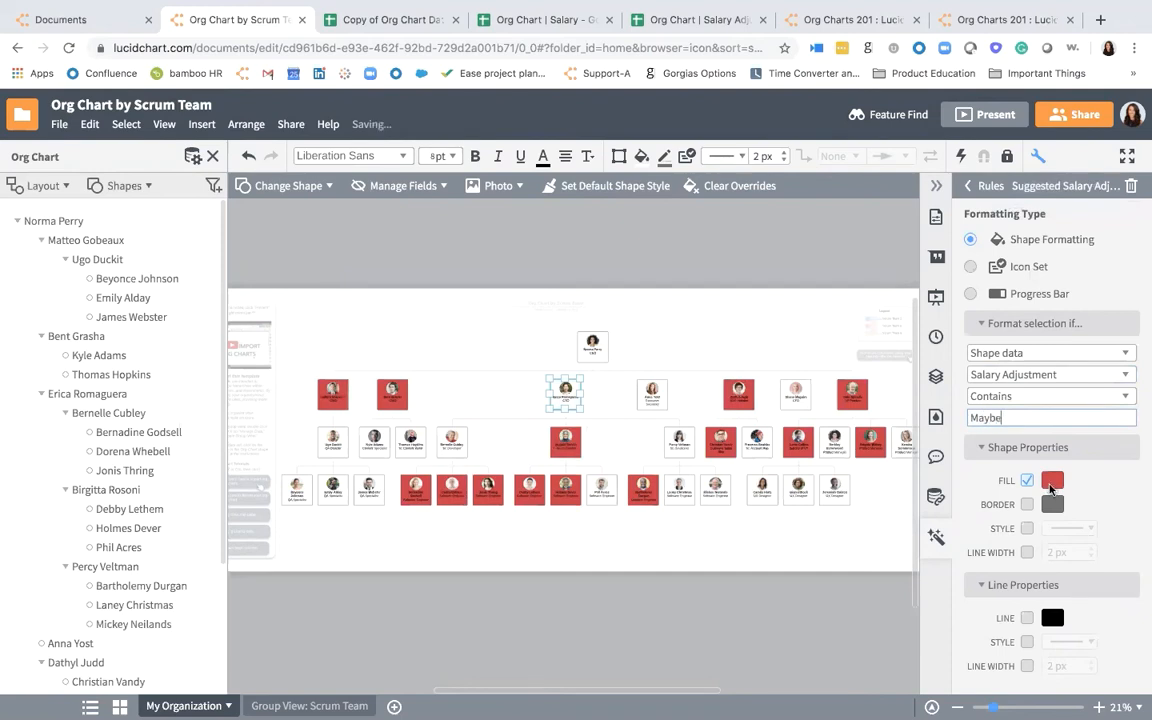
- Set the Suggested Salary Adjustment rule's shape fill to yellow and return to the list of rules
click(1053, 482)
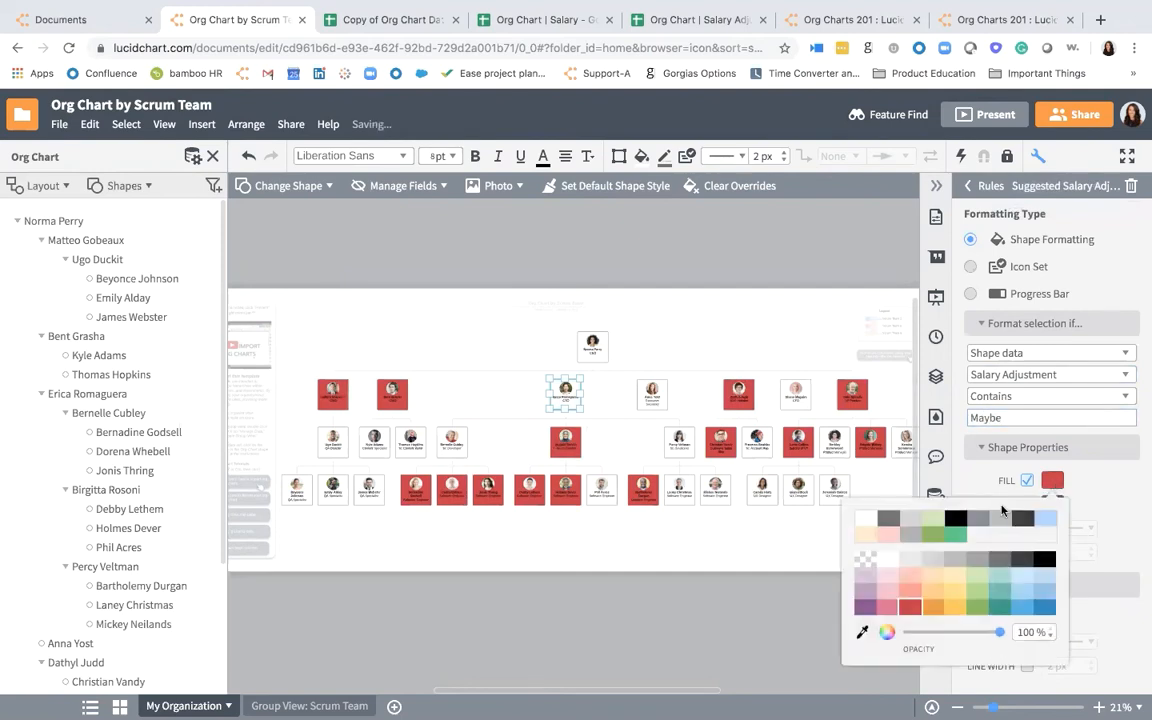
click(876, 534)
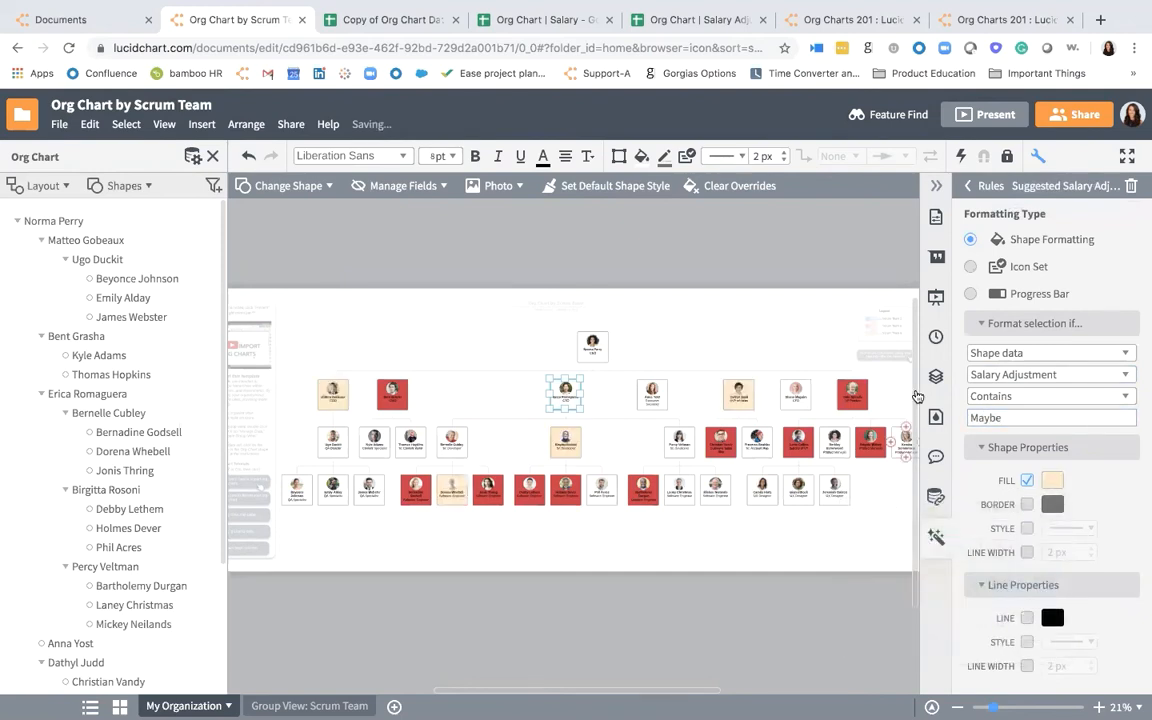
click(1053, 481)
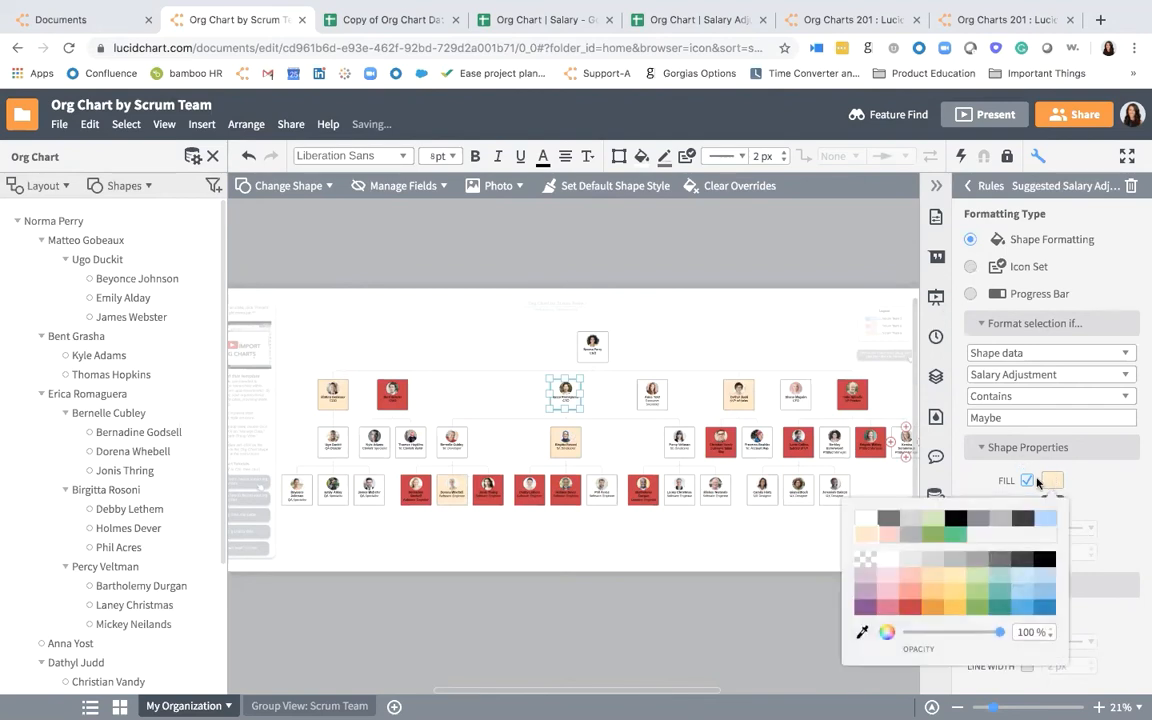
click(958, 593)
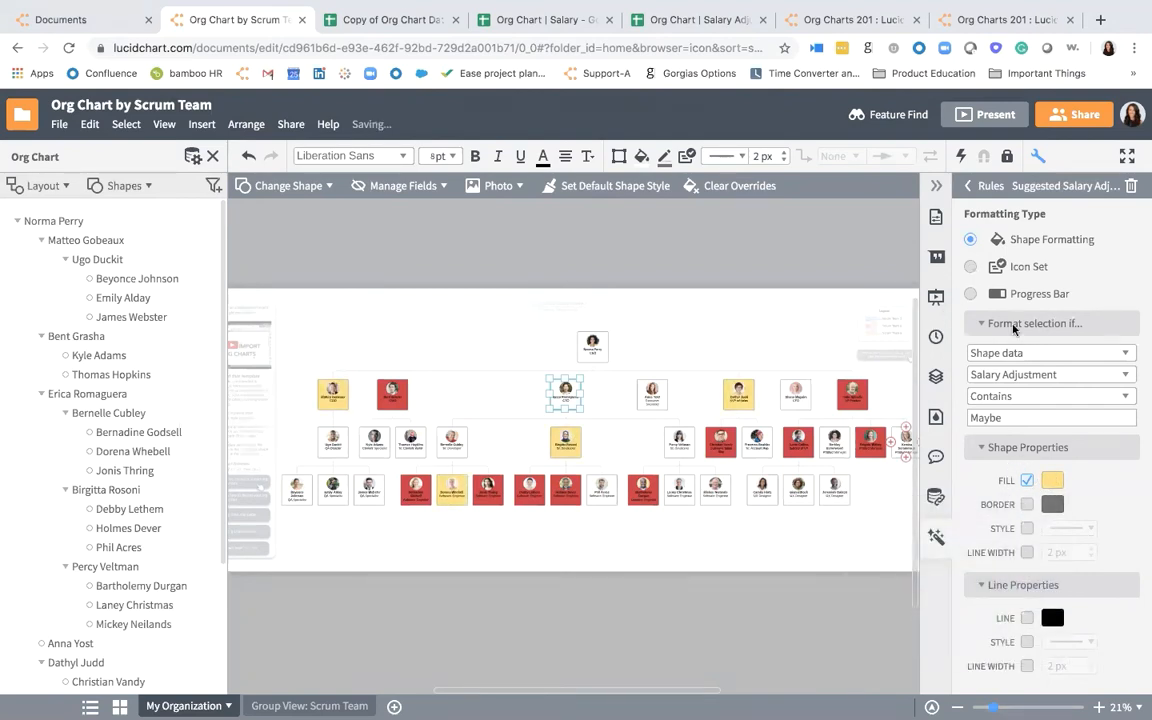
click(968, 183)
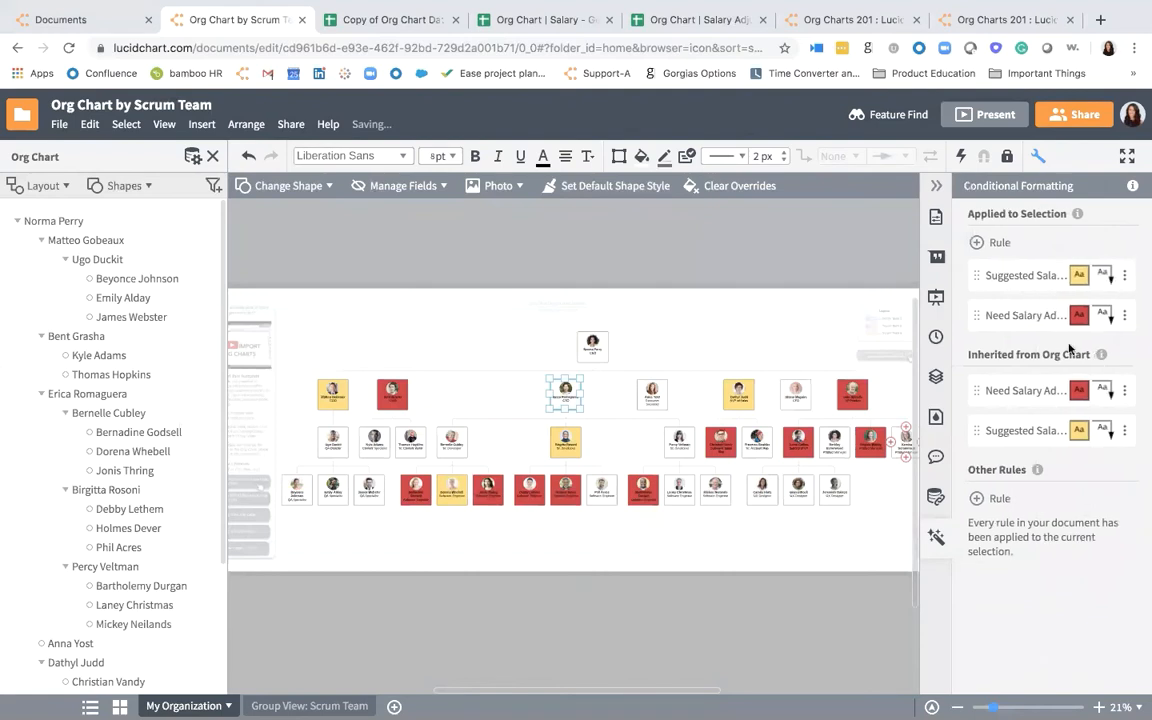
- Duplicate the Suggested Salary Adjustment rule and name the copy Market Standard
click(1124, 276)
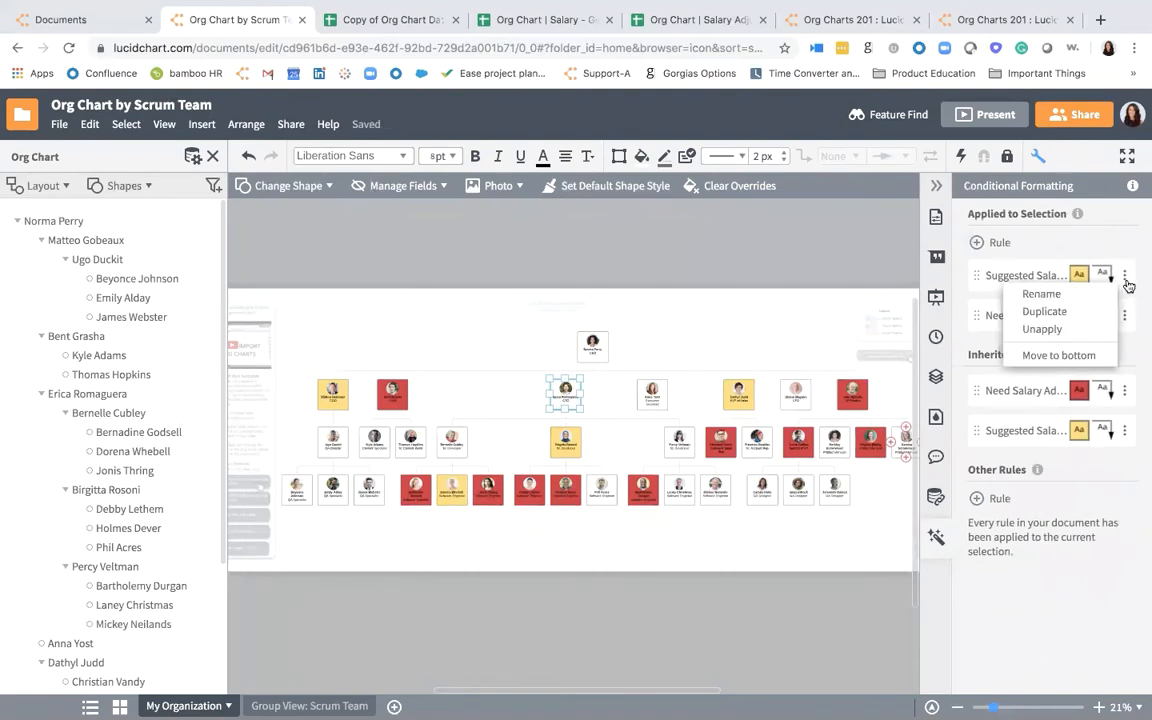
click(1075, 312)
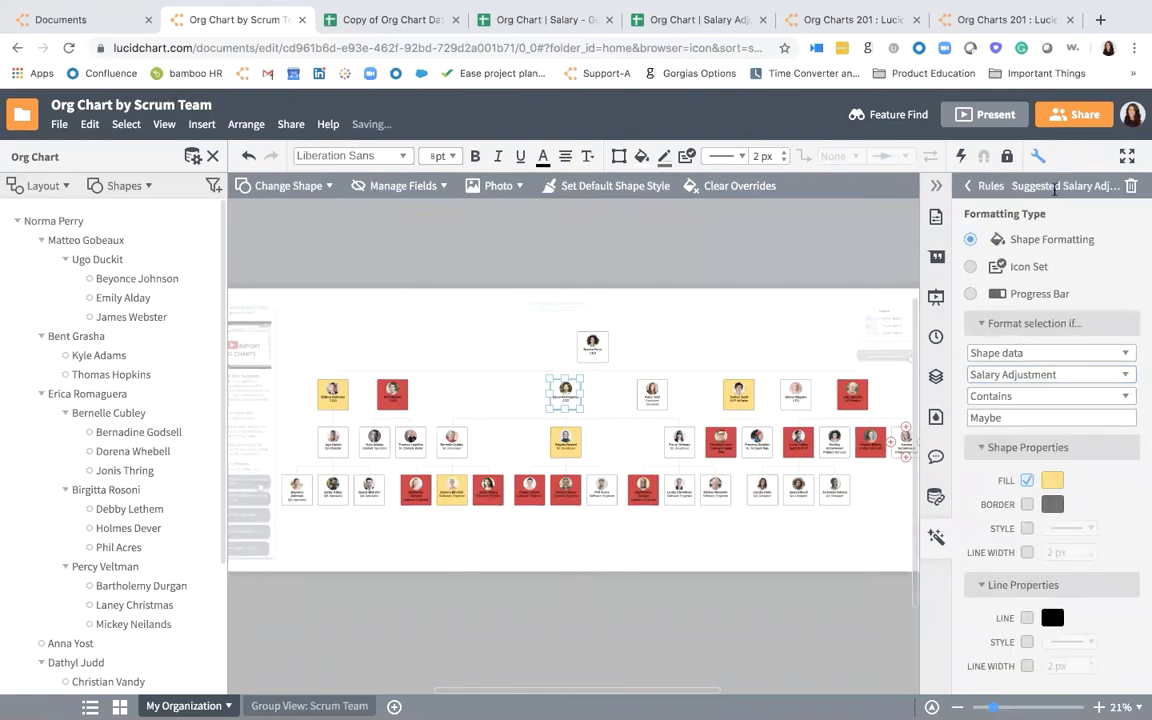
click(1054, 187)
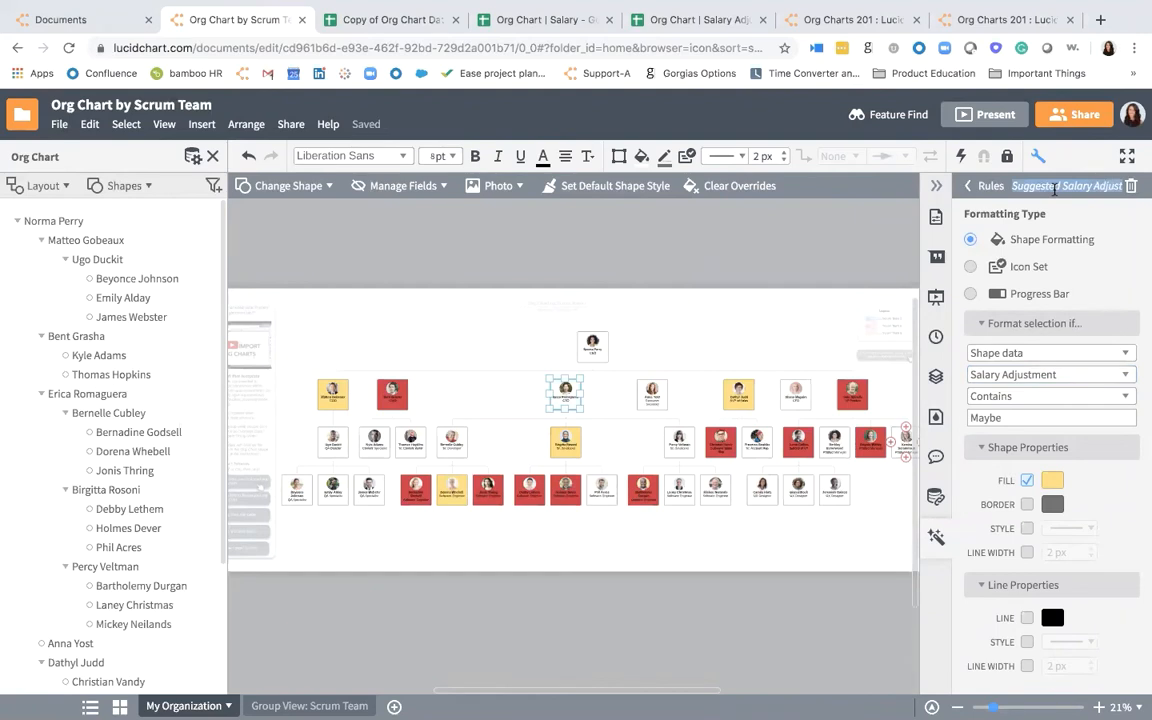
text(Market S)
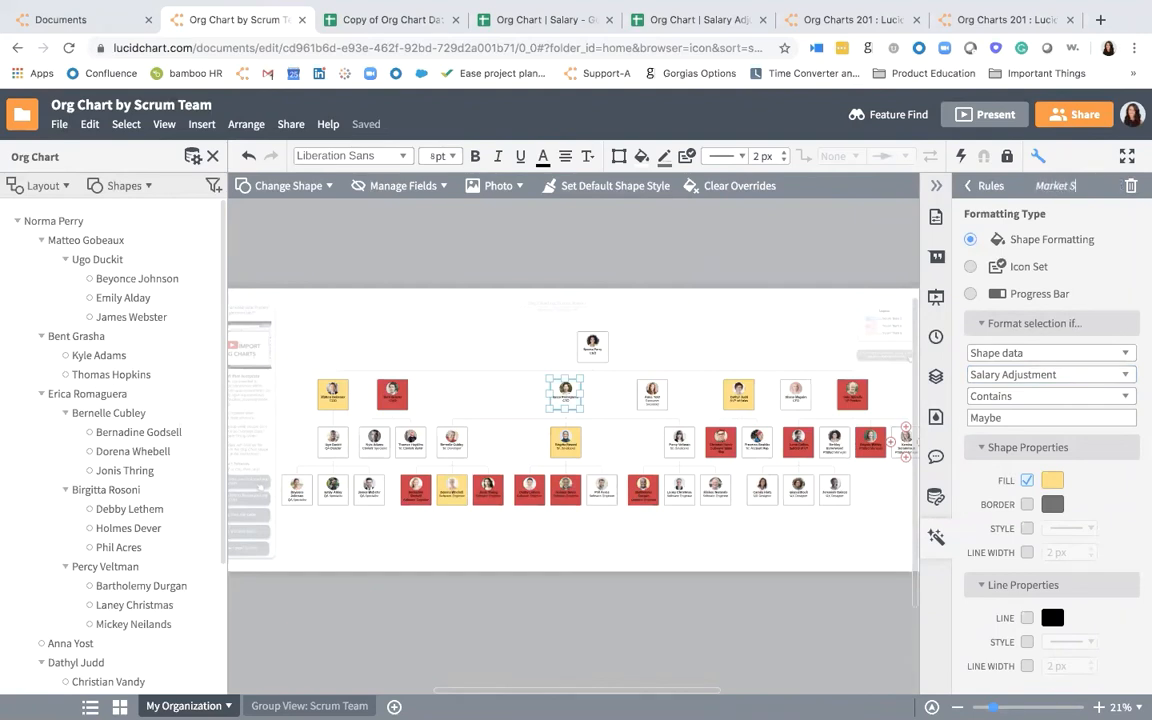
text(tandard)
key(Return)
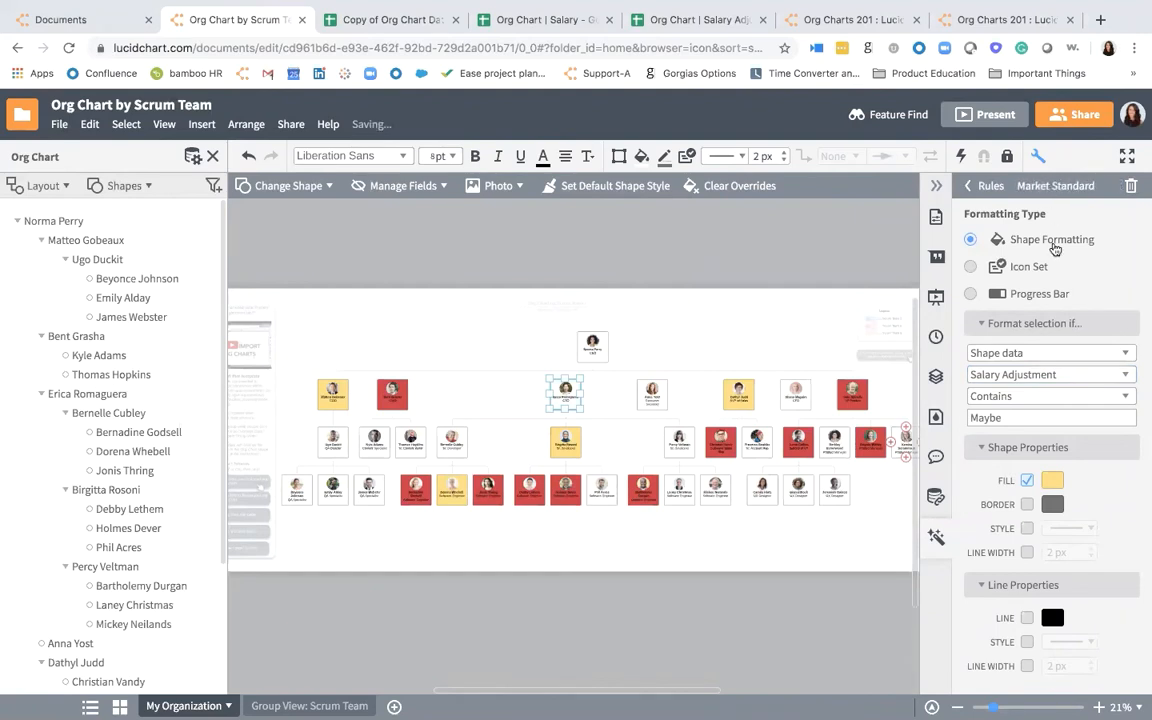
- Make the Market Standard rule match Salary Adjustment data containing No, set its shape fill to green, and deselect the shape
double_click(1013, 417)
text(No)
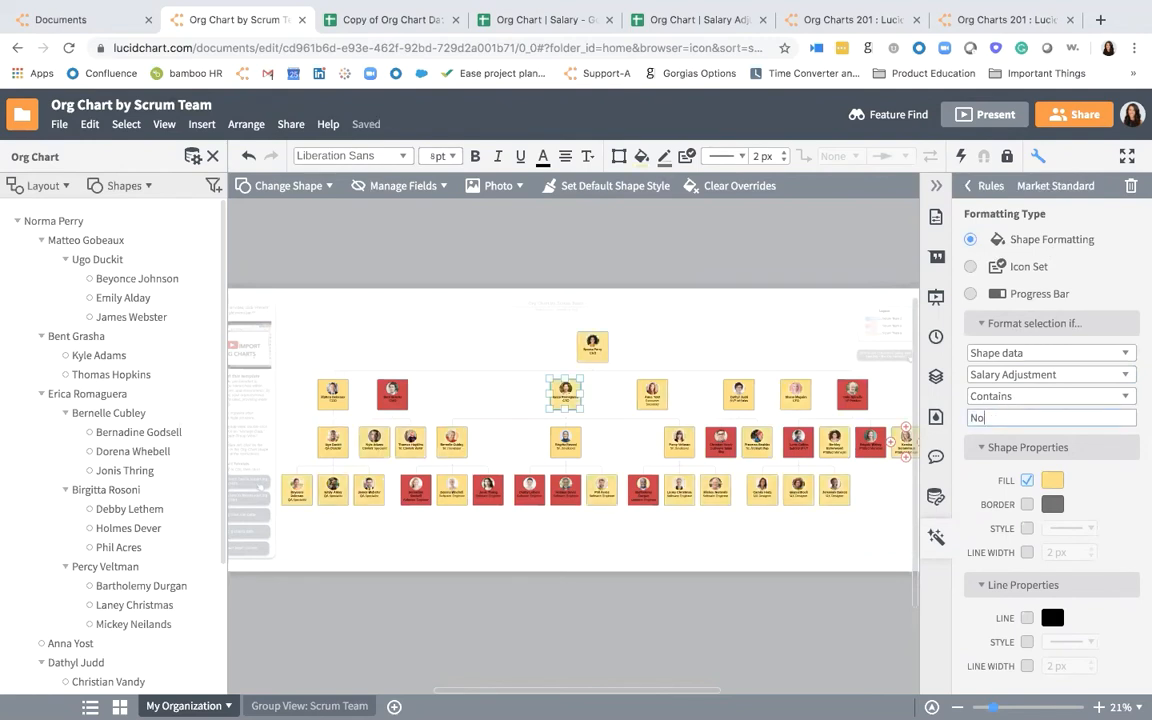
click(1052, 480)
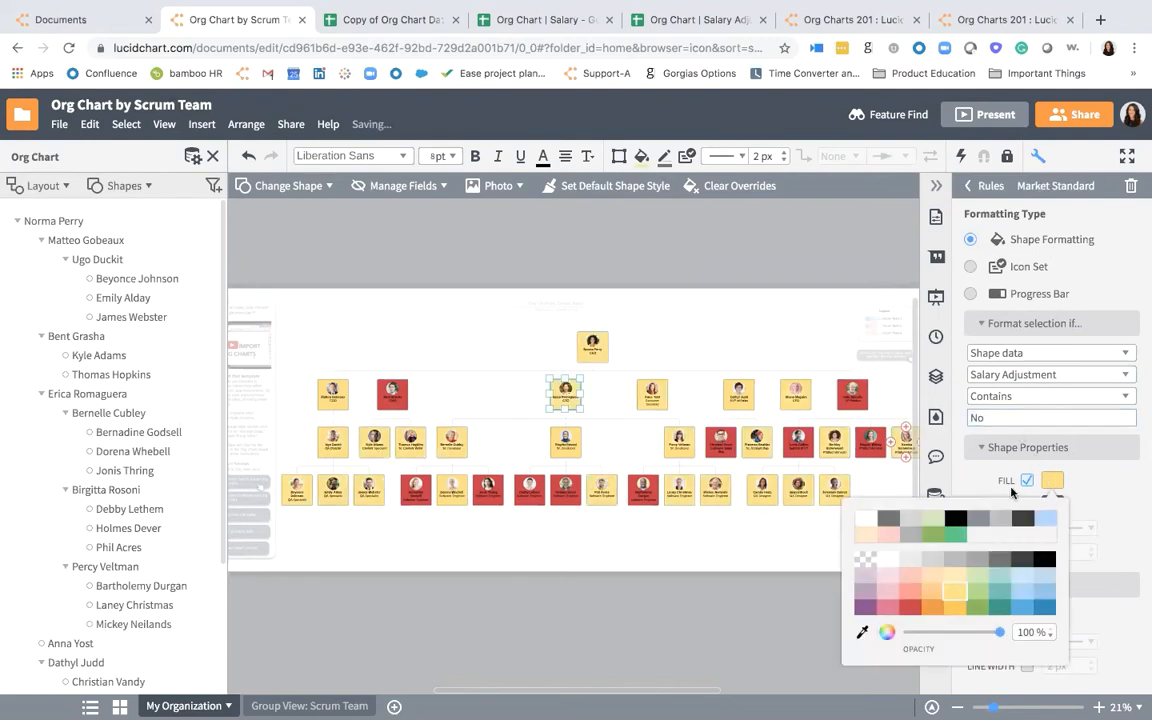
click(955, 533)
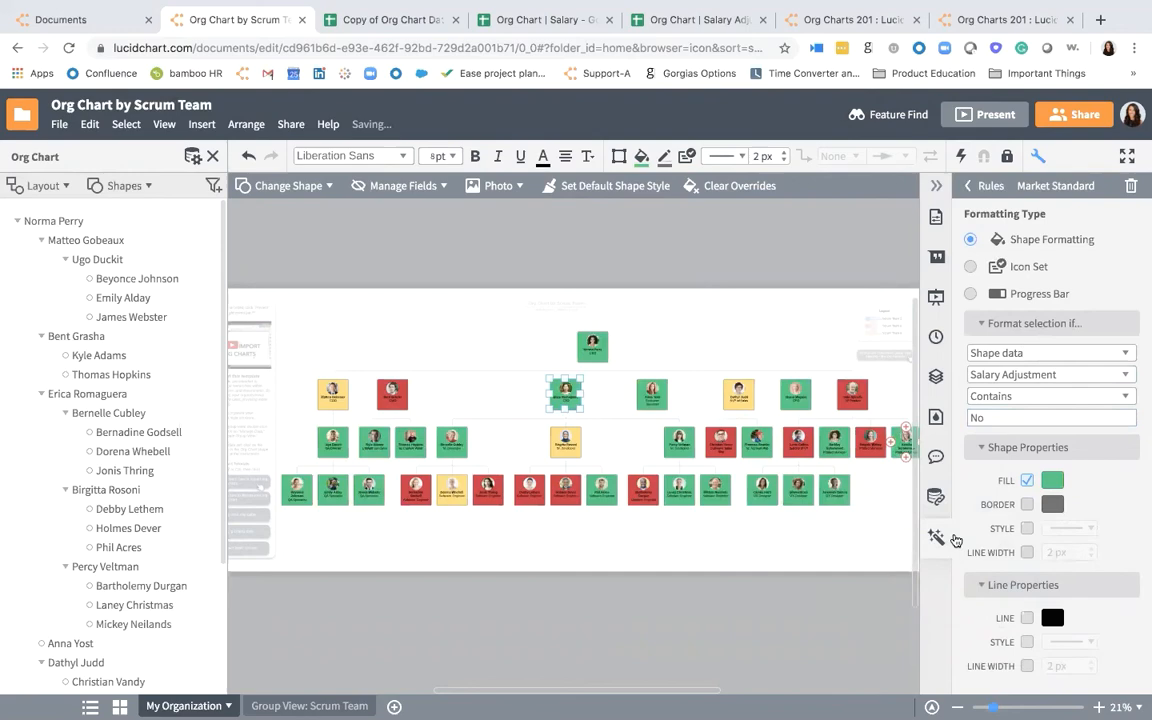
click(815, 558)
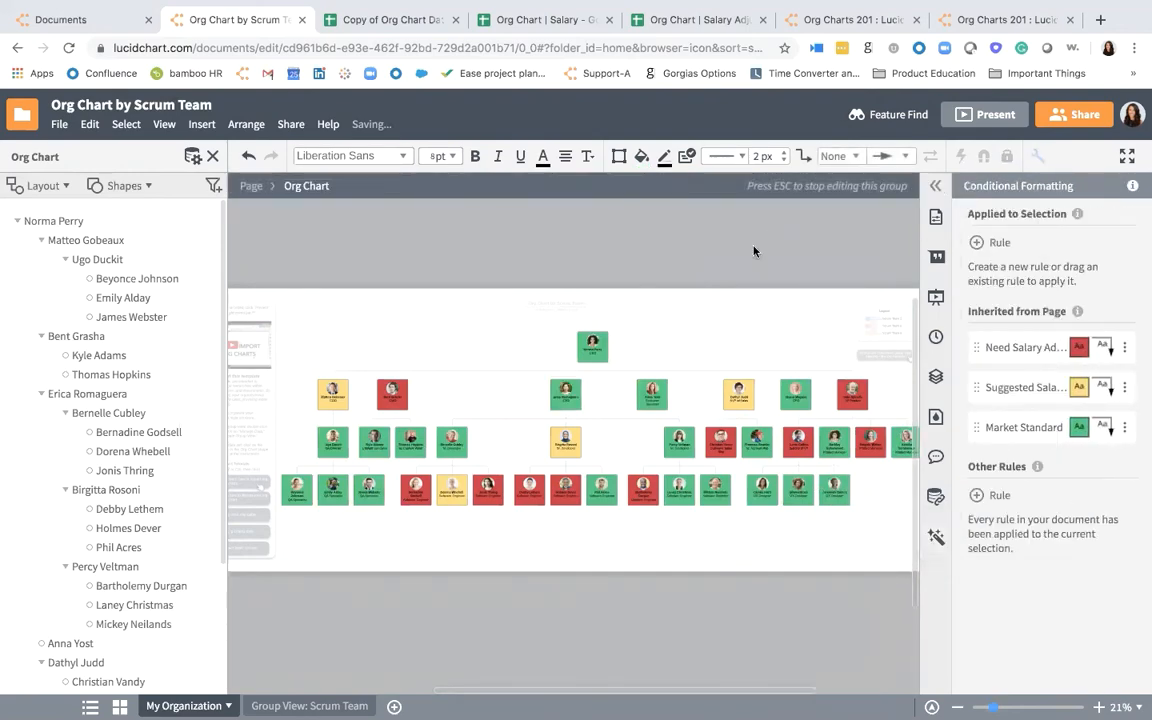
- Compare the colored org chart with the Salary Adjustment column in the Google Sheets spreadsheet, returning to Lucidchart to examine the whole chart
scroll(616, 375, up, 2)
scroll(616, 375, left, 1)
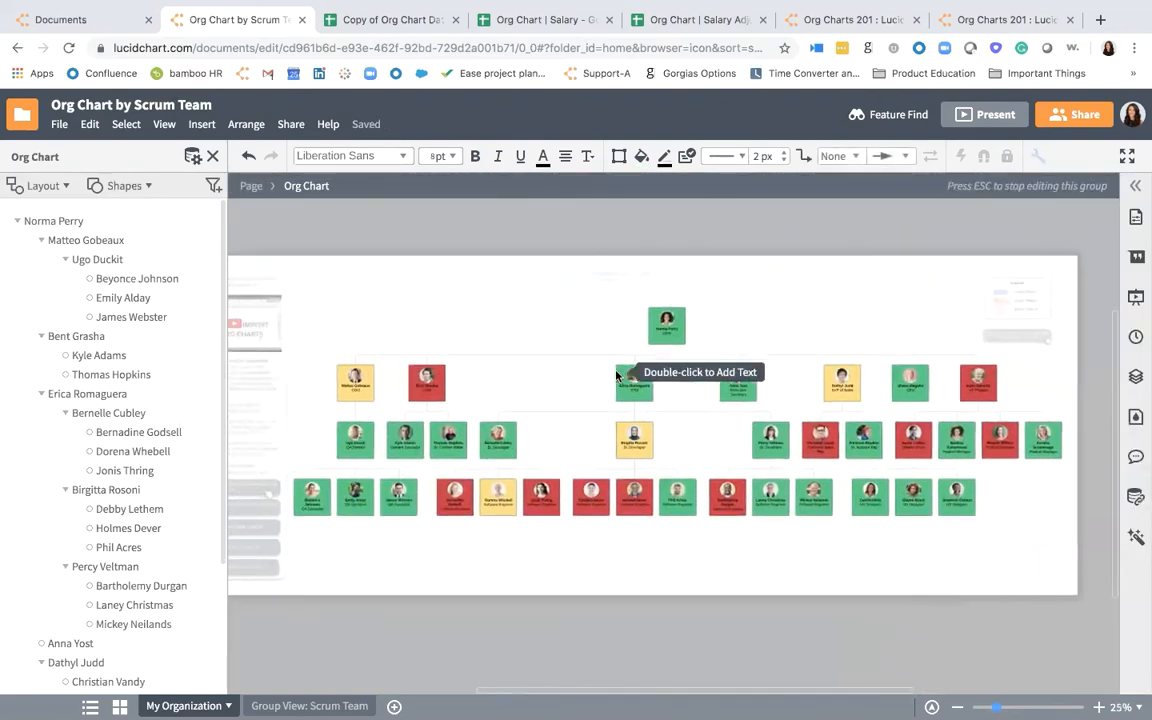
click(708, 18)
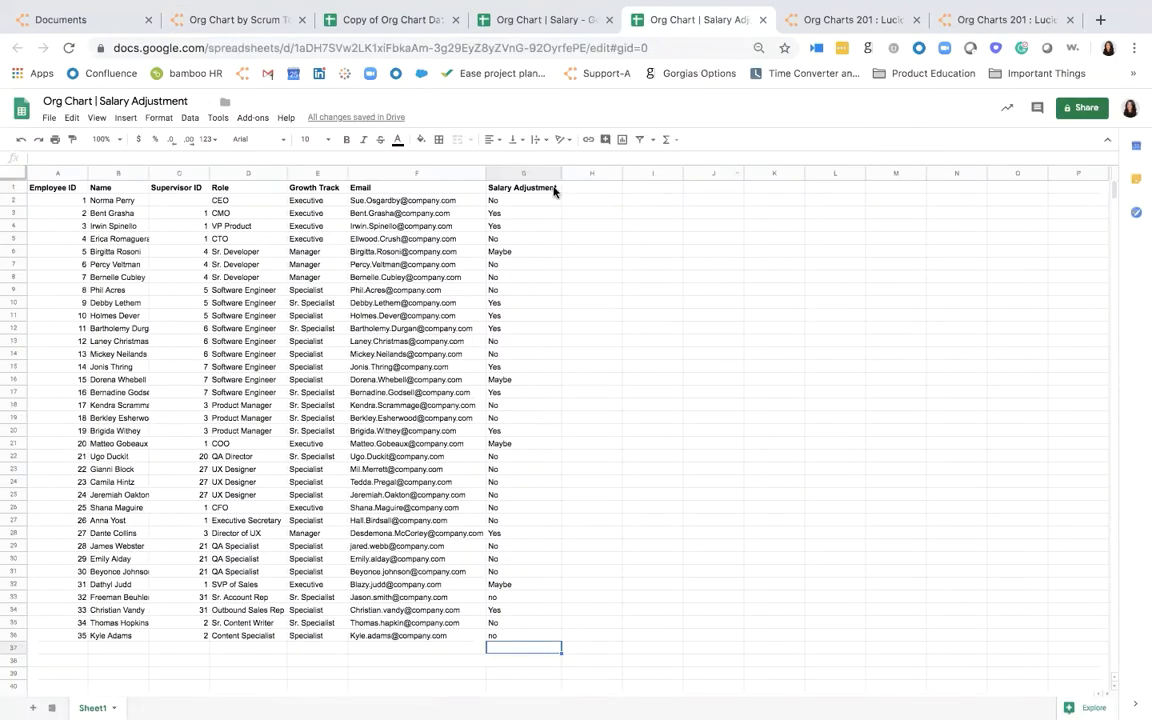
drag(553, 188, 542, 601)
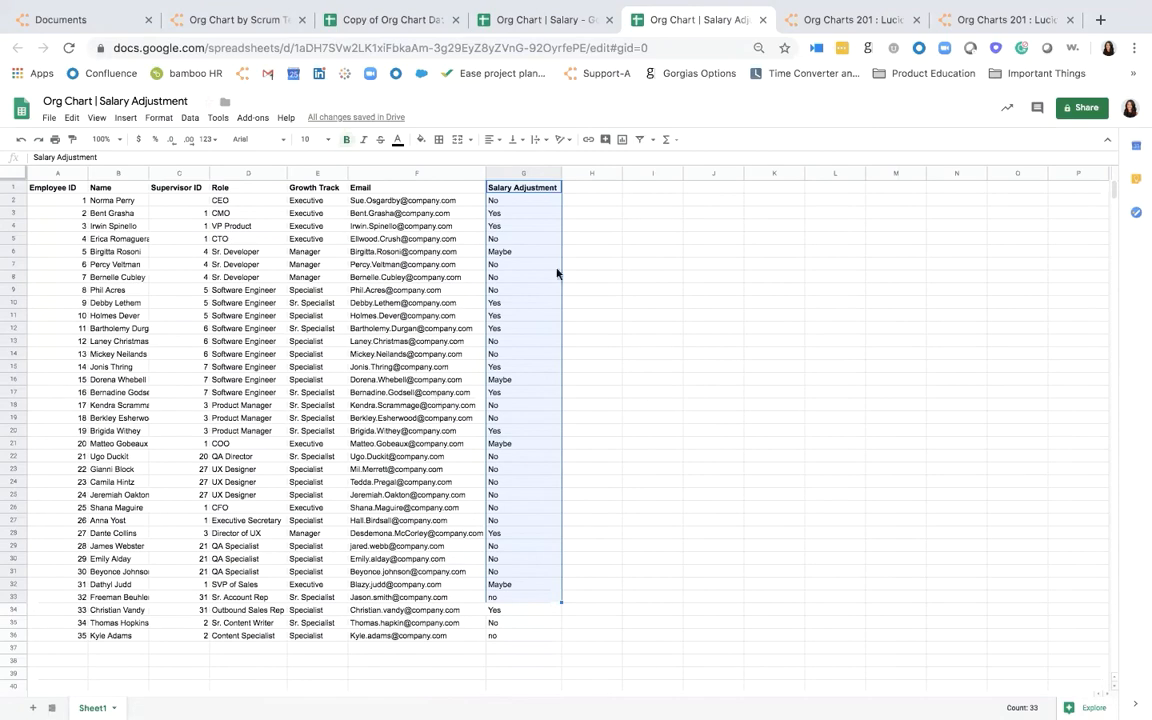
click(271, 20)
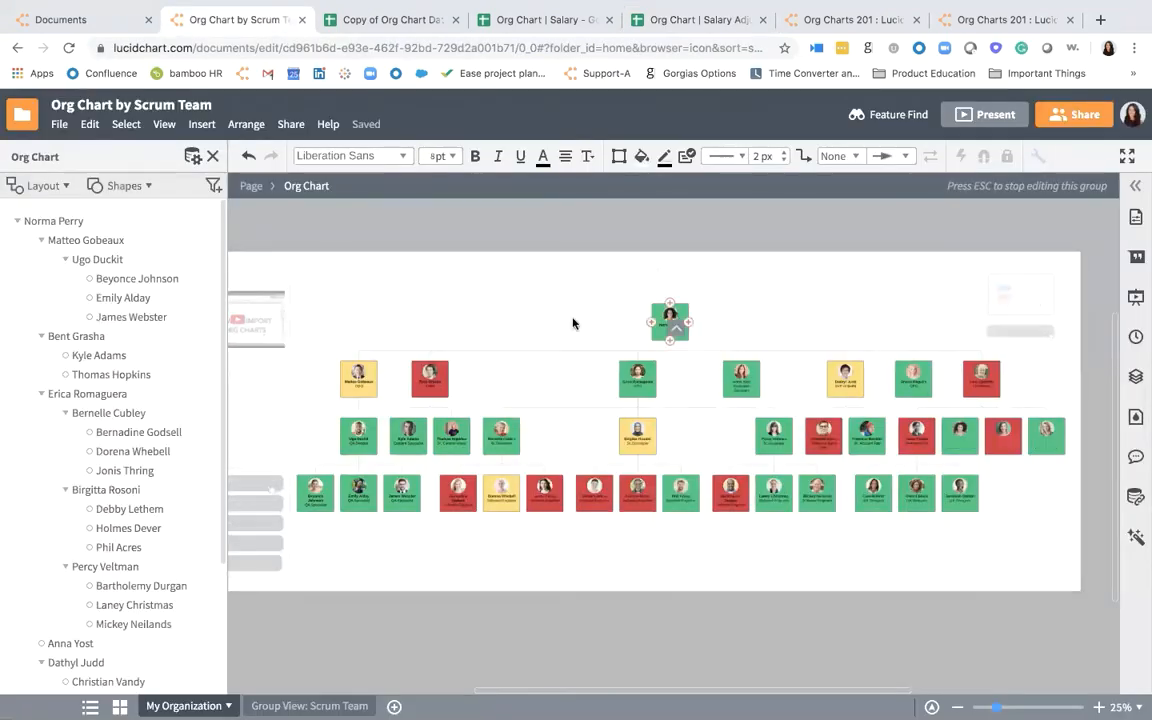
scroll(573, 323, up, 1)
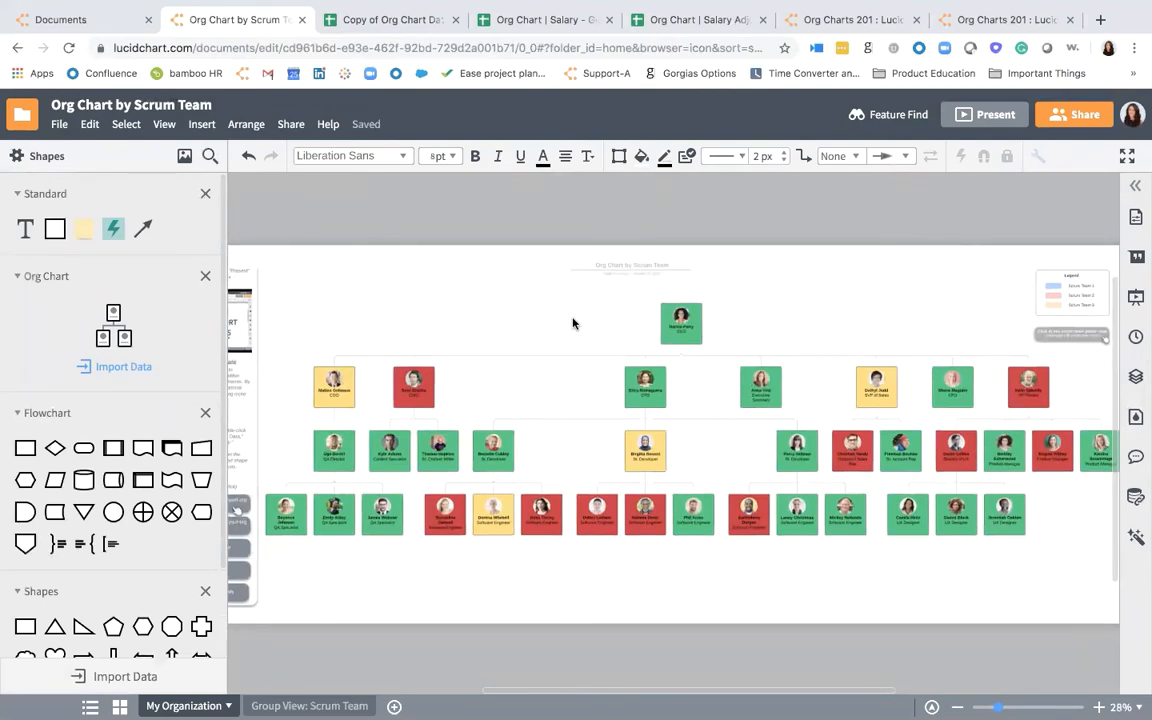
scroll(460, 317, down, 1)
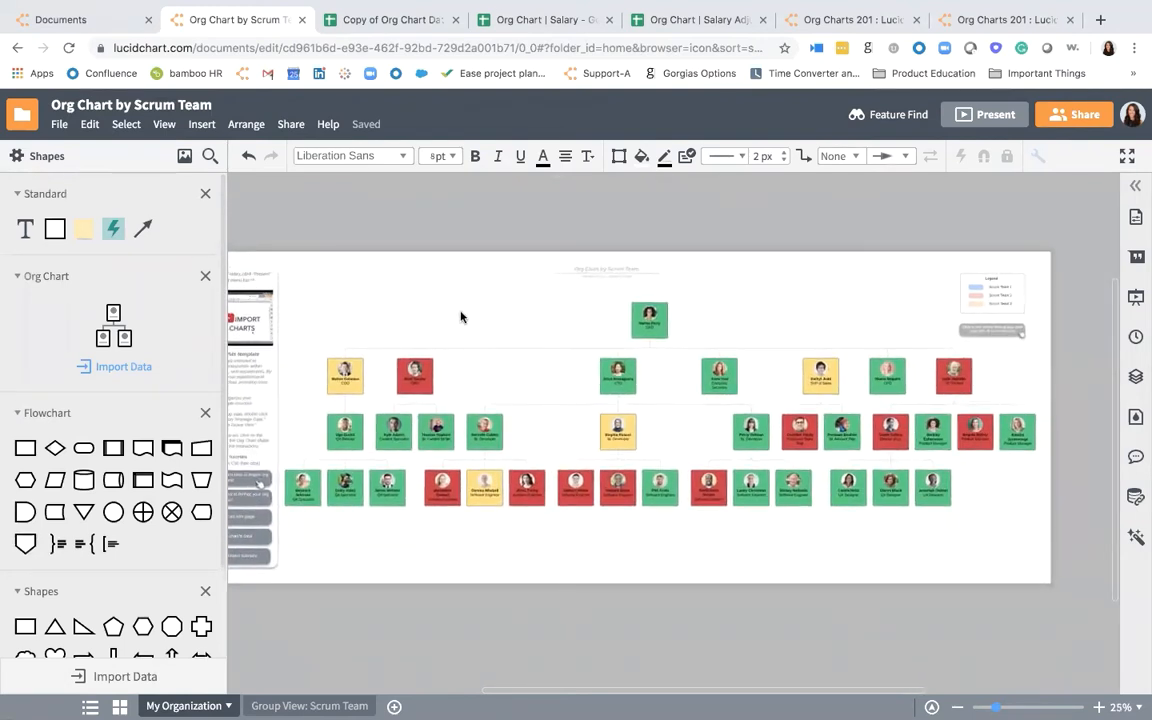
- Create a new group view of the org chart grouped by Salary Adjustment, preserving the conditional formatting rules
double_click(415, 368)
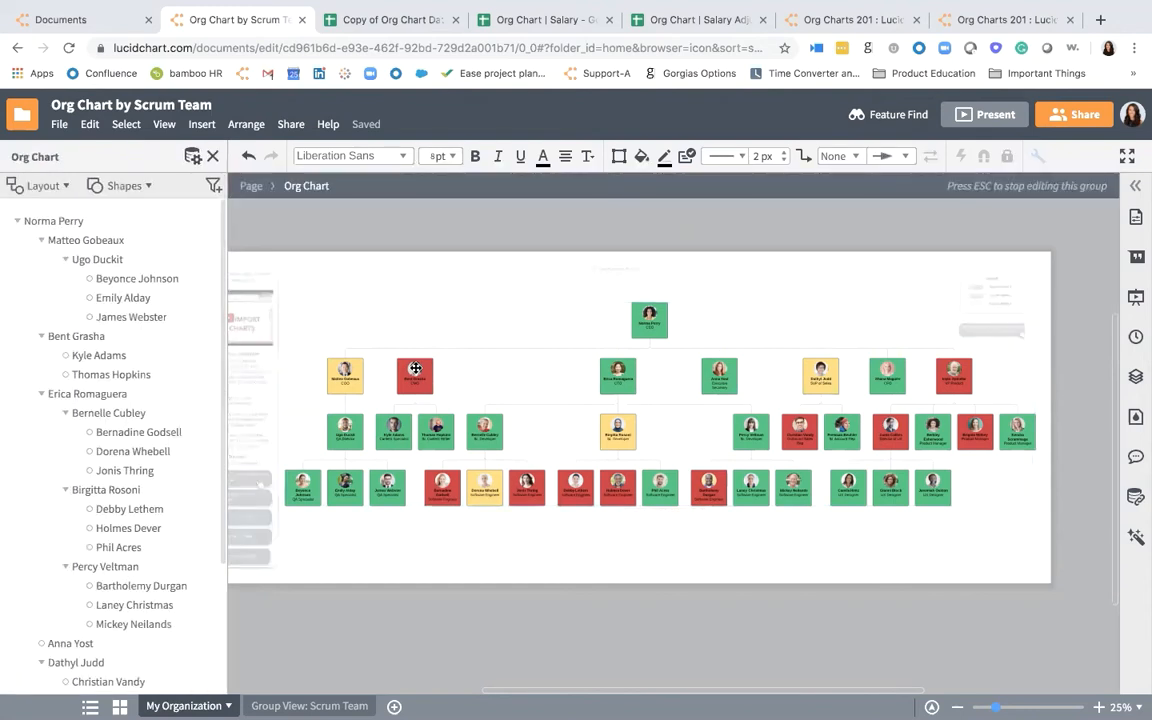
click(42, 187)
click(75, 455)
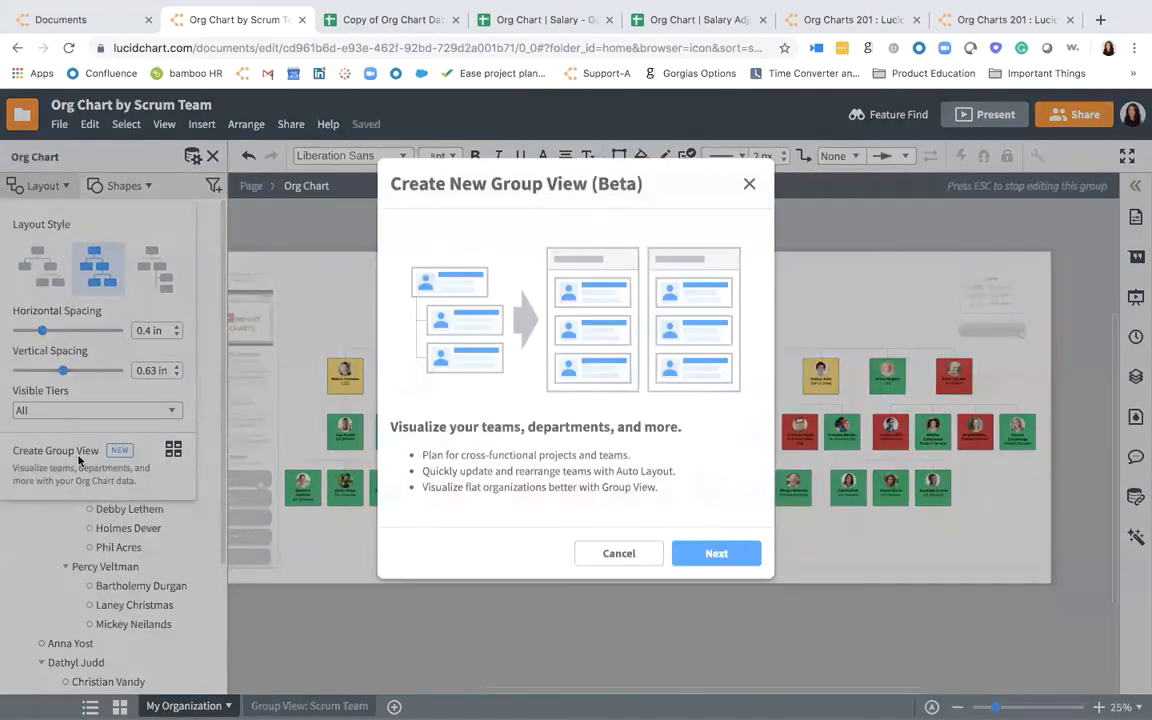
click(747, 561)
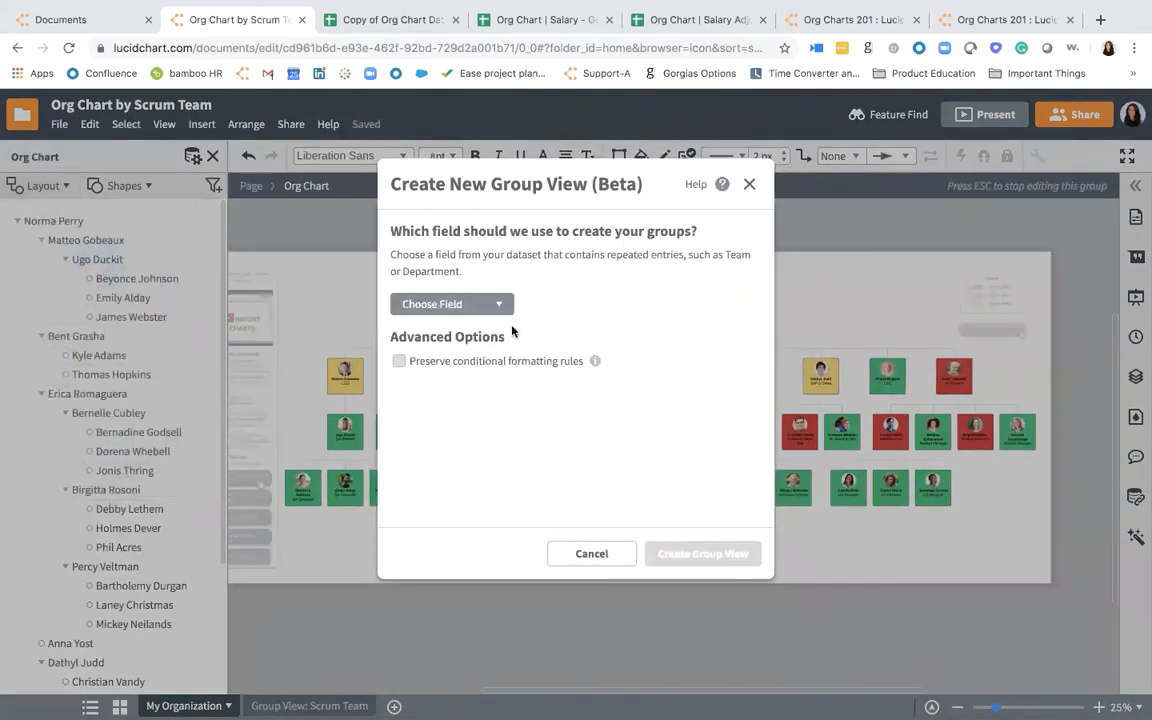
click(453, 303)
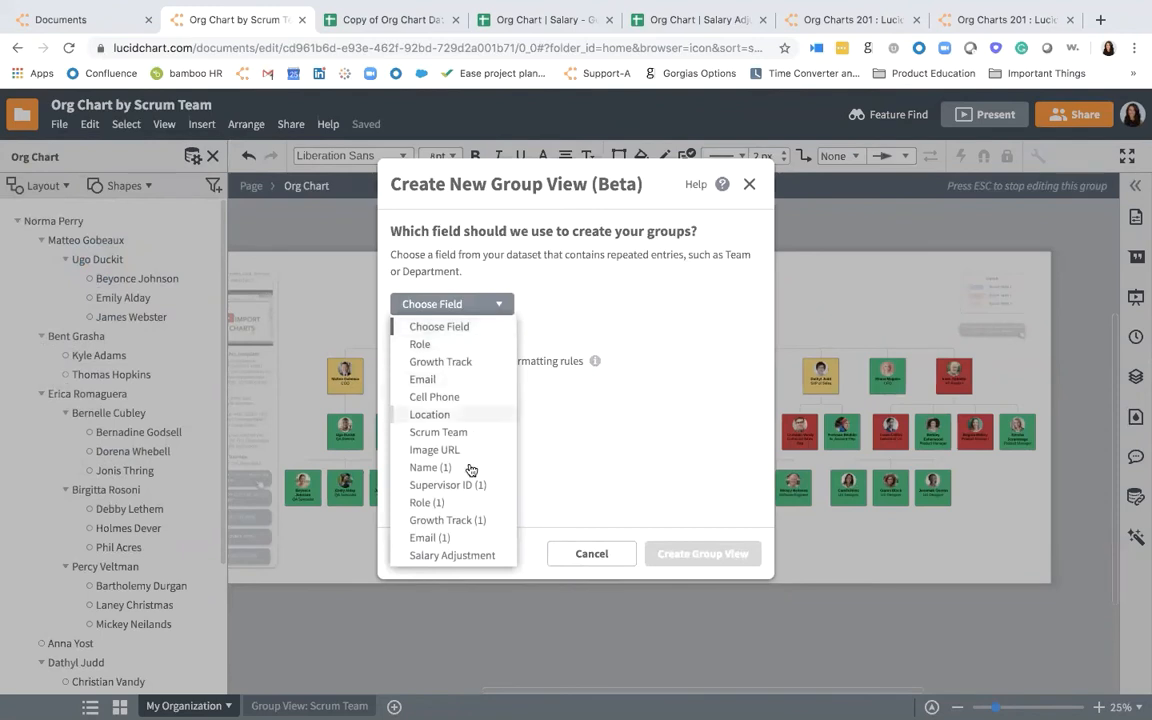
click(468, 555)
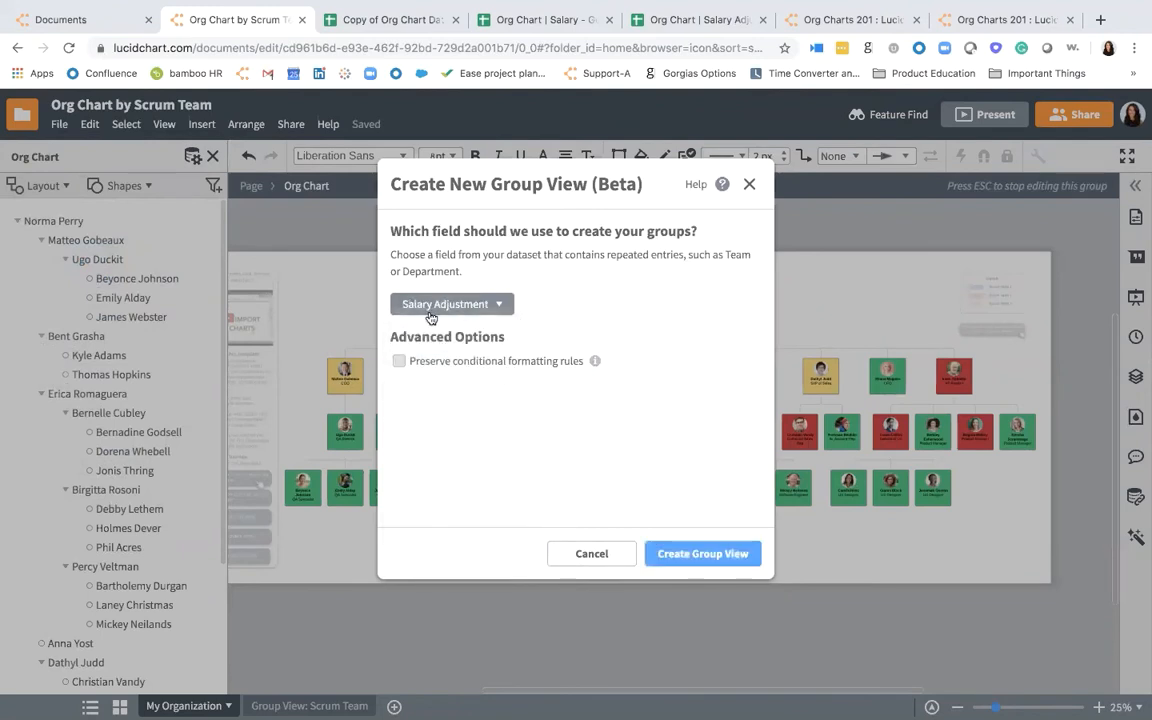
click(400, 362)
click(685, 550)
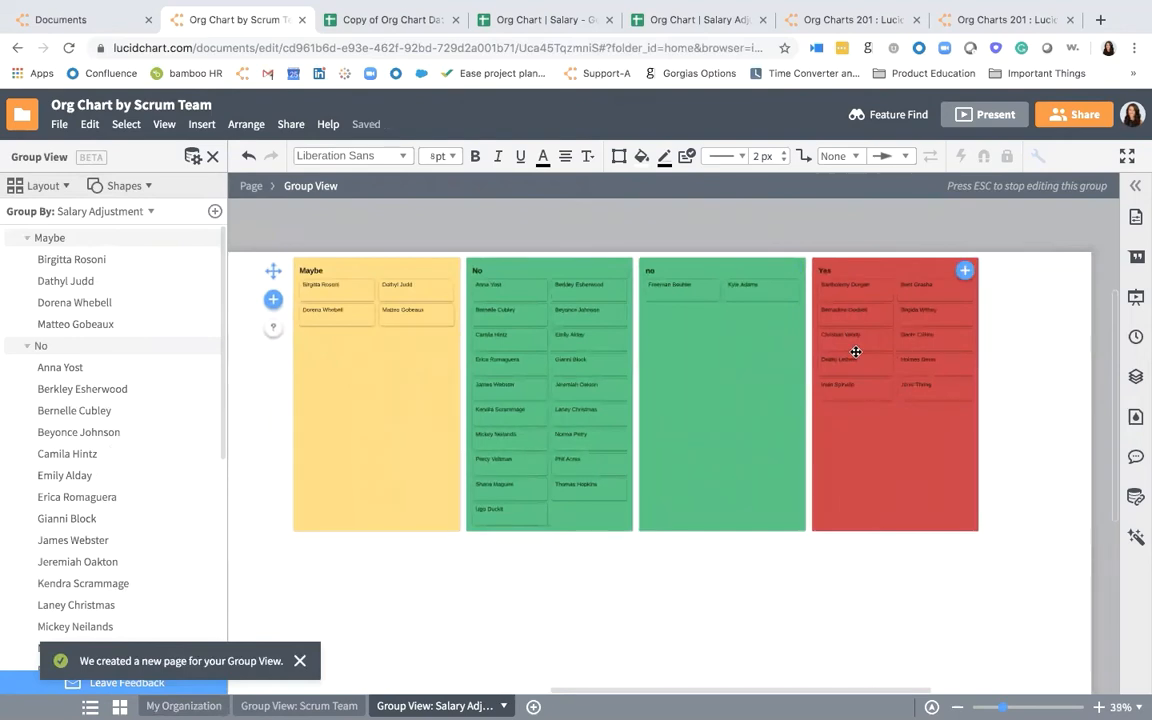
- Move the Yes group ahead of the Maybe group, and move an employee card from Maybe to No
drag(870, 285, 312, 302)
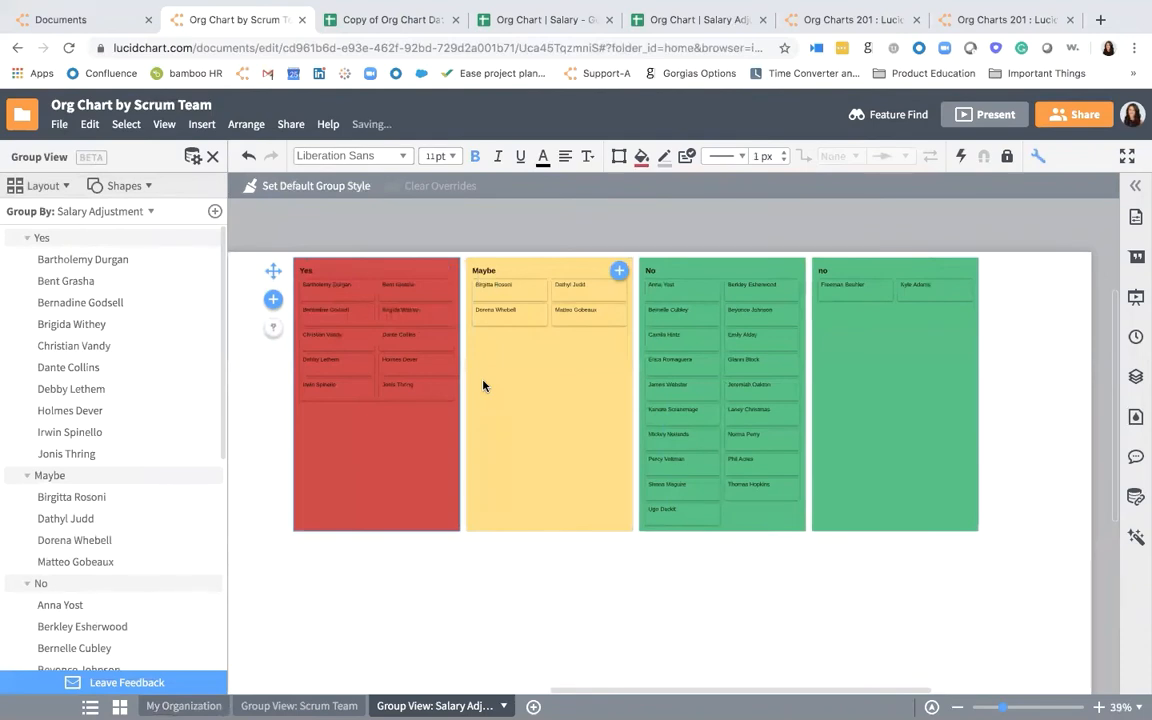
drag(574, 284, 703, 351)
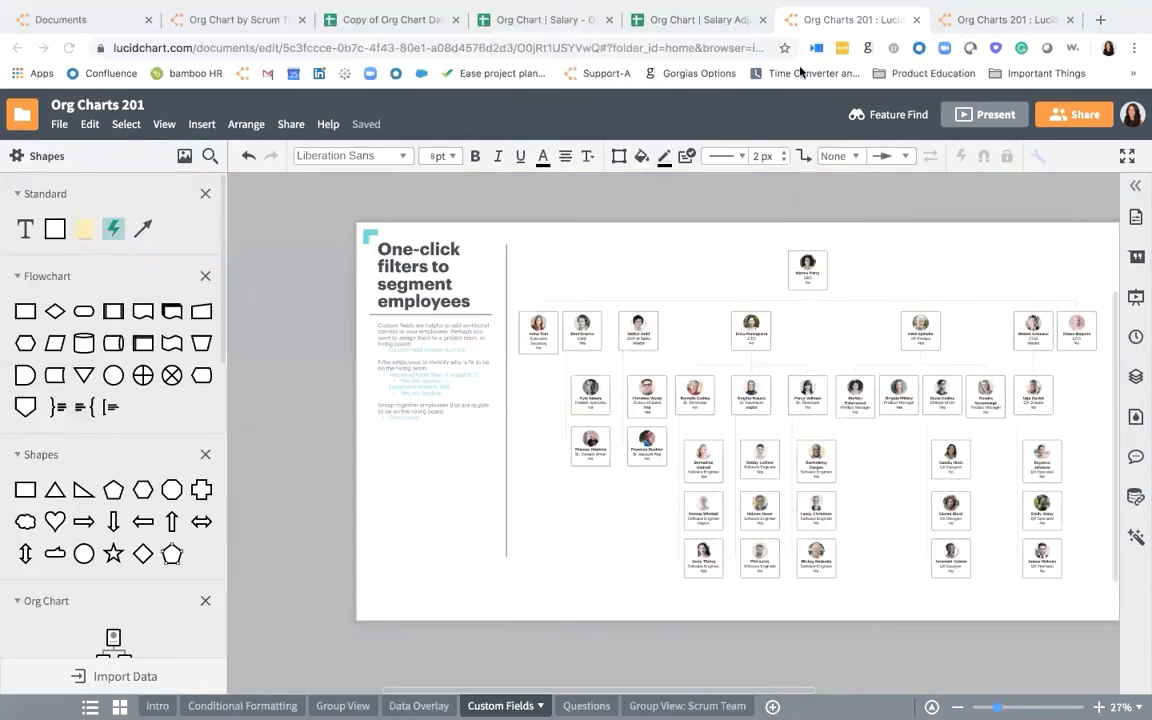
- View the org chart on the Custom Fields page of the Org Charts 201 document
scroll(462, 527, right, 1)
scroll(462, 527, down, 1)
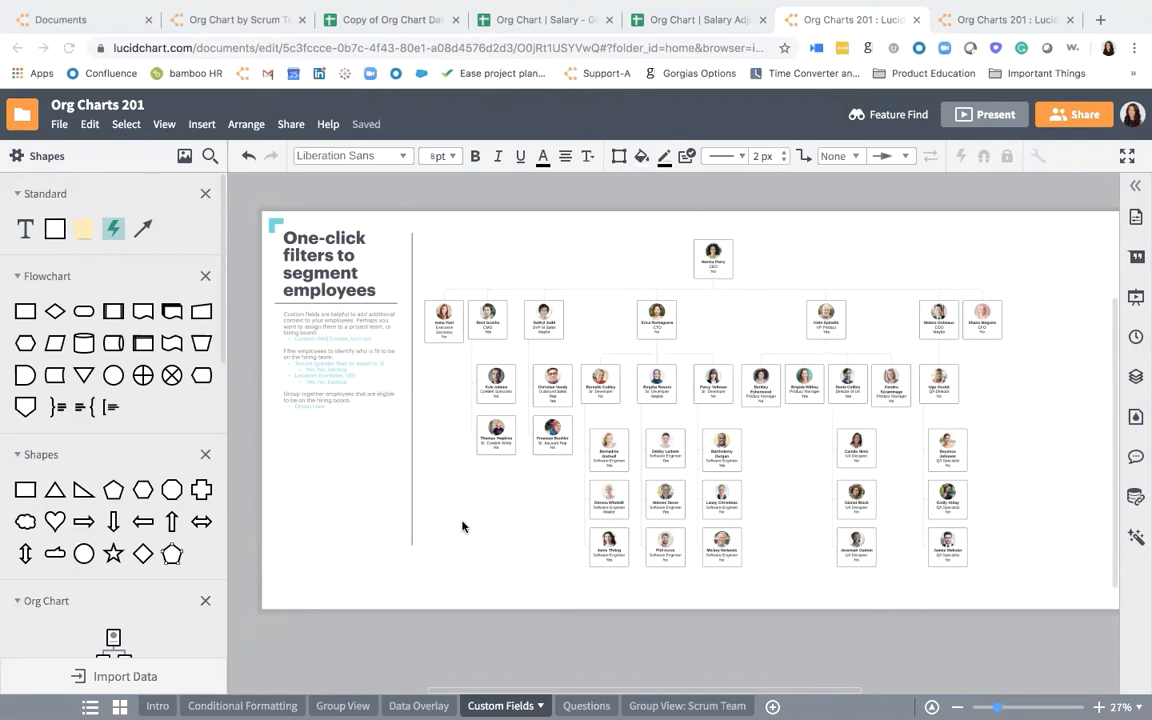
- Open the org chart for editing and filter it to employees whose Location contains "San"
double_click(450, 311)
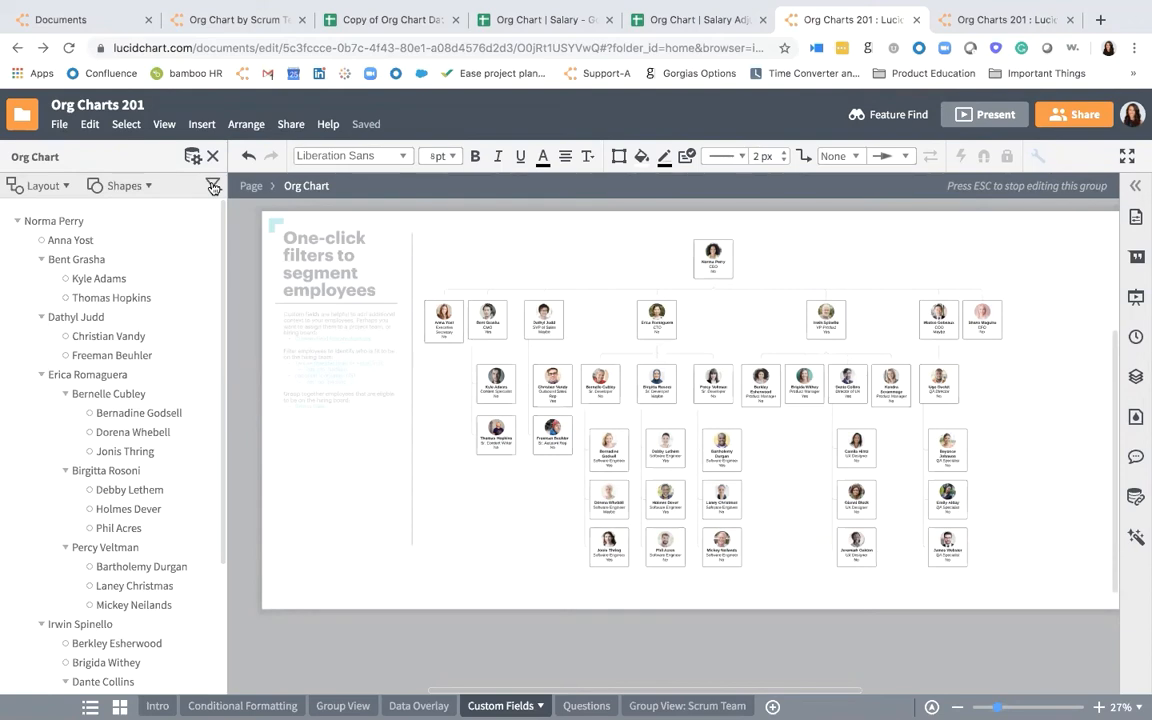
click(210, 188)
click(212, 237)
click(190, 378)
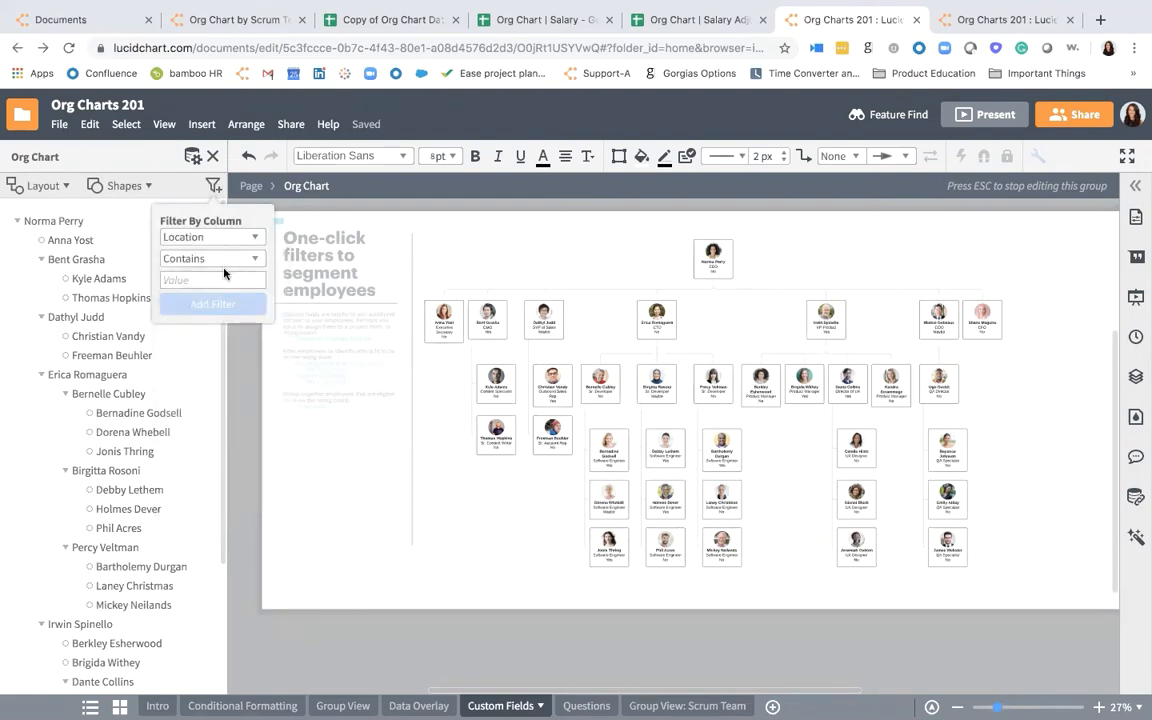
click(225, 276)
text(San)
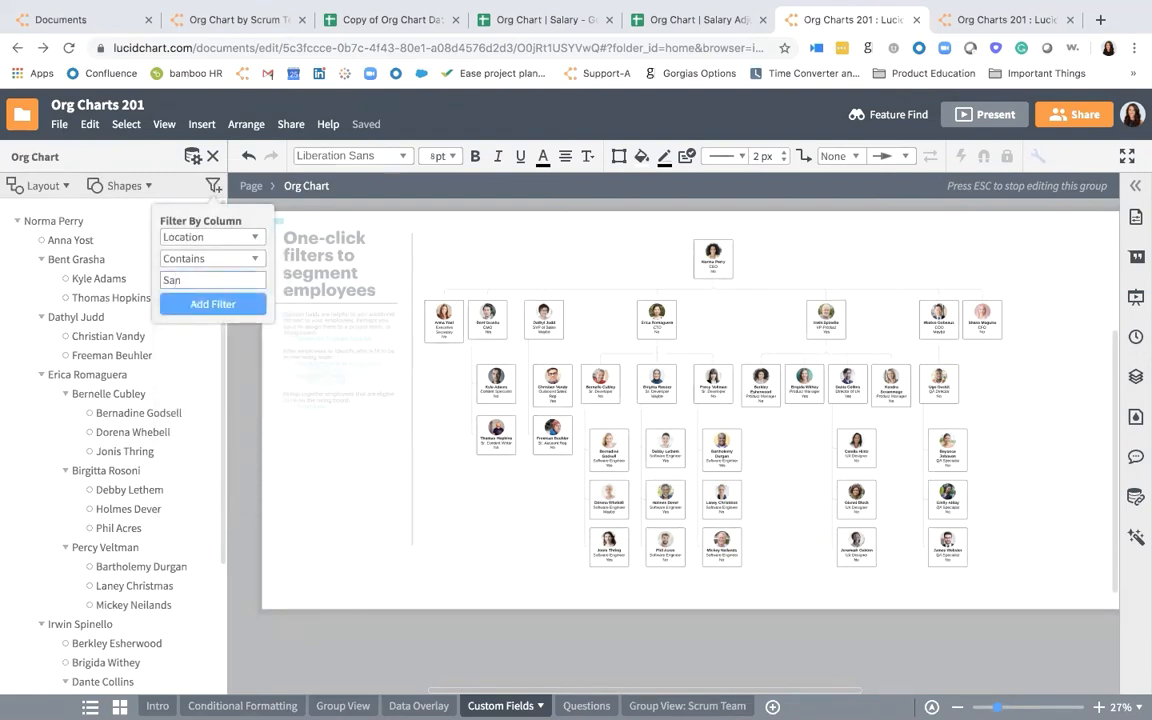
click(224, 303)
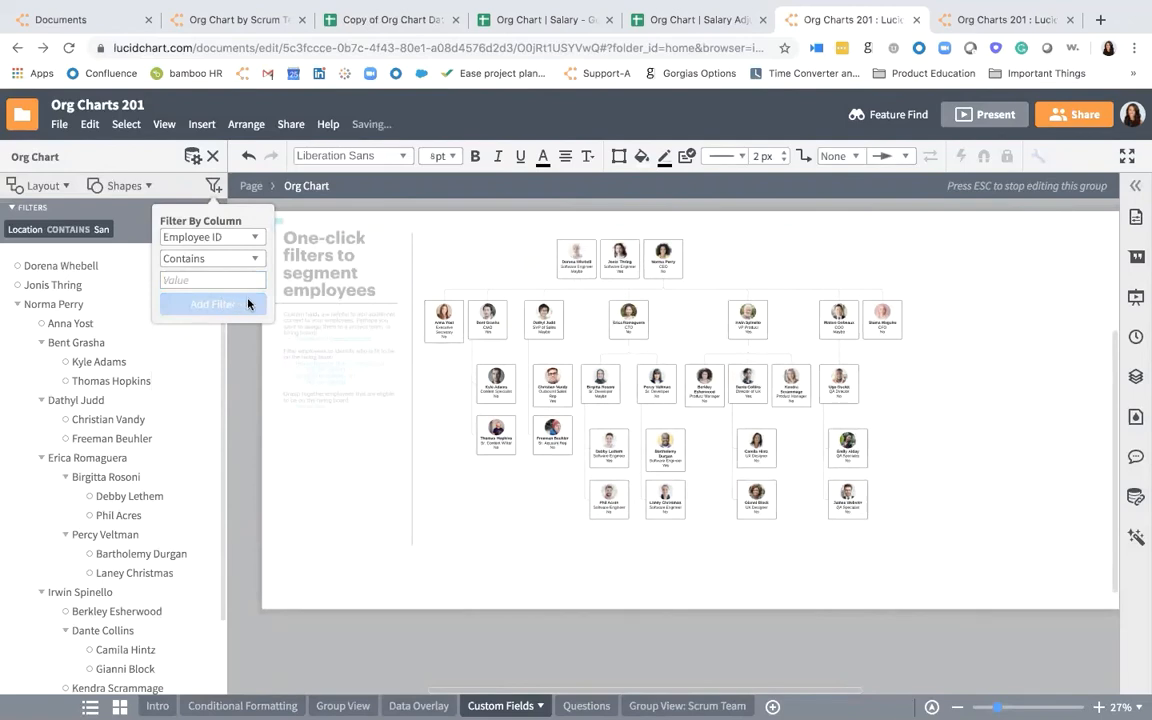
- Show the Location field on the employee cards and compare it with the Location column in the Google Sheets org chart data
click(139, 170)
click(125, 186)
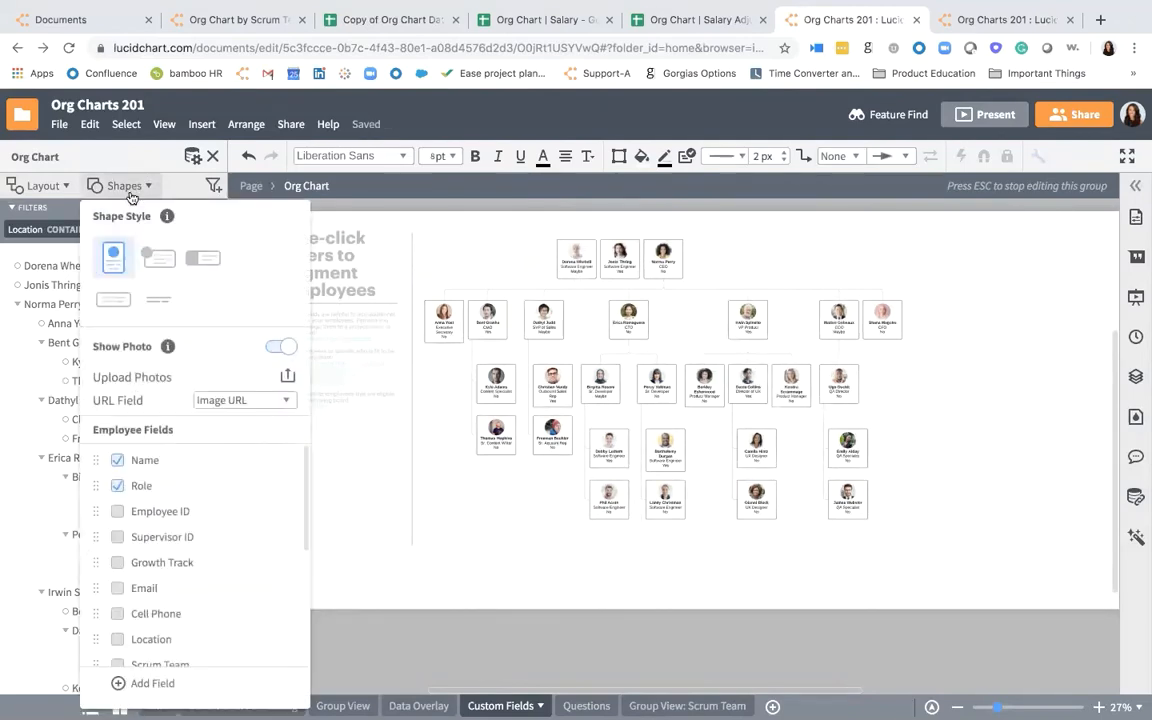
scroll(141, 505, down, 3)
scroll(138, 595, down, 2)
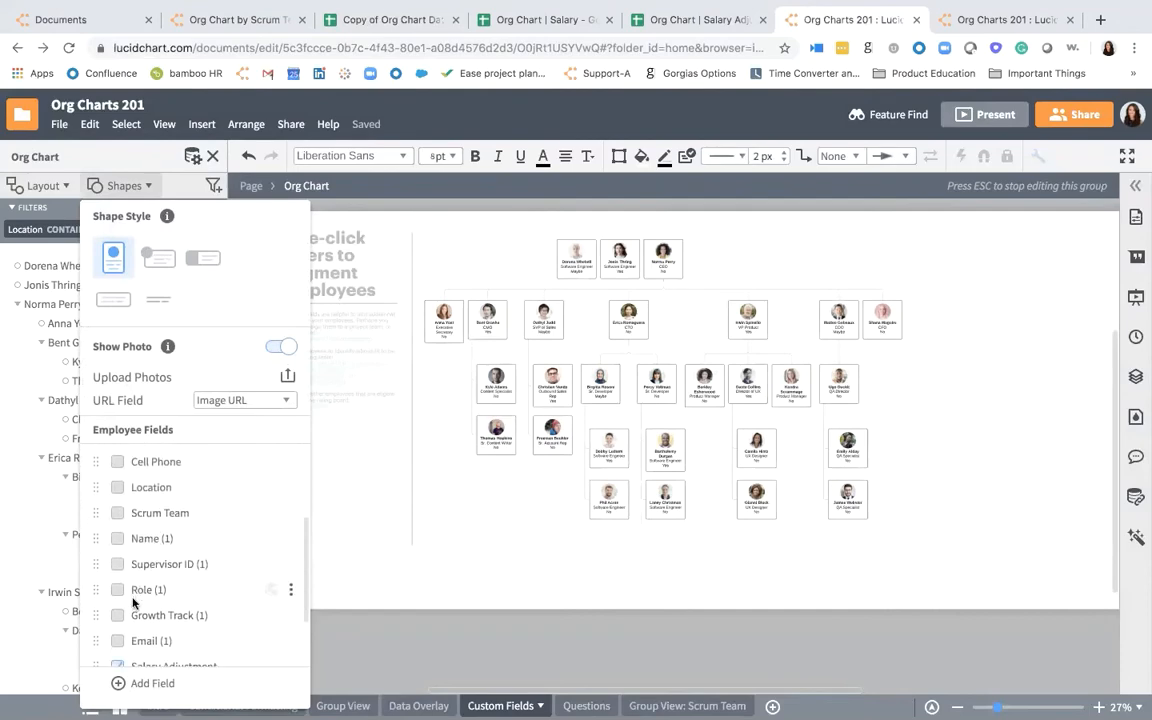
click(118, 450)
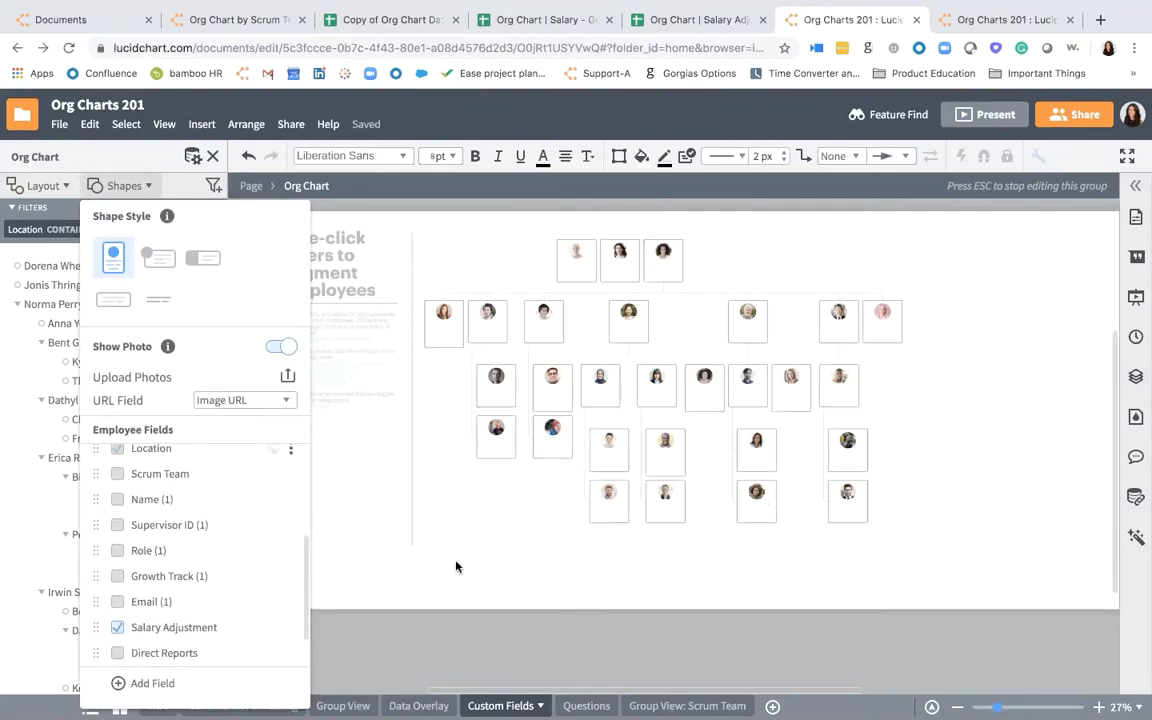
scroll(607, 498, up, 3)
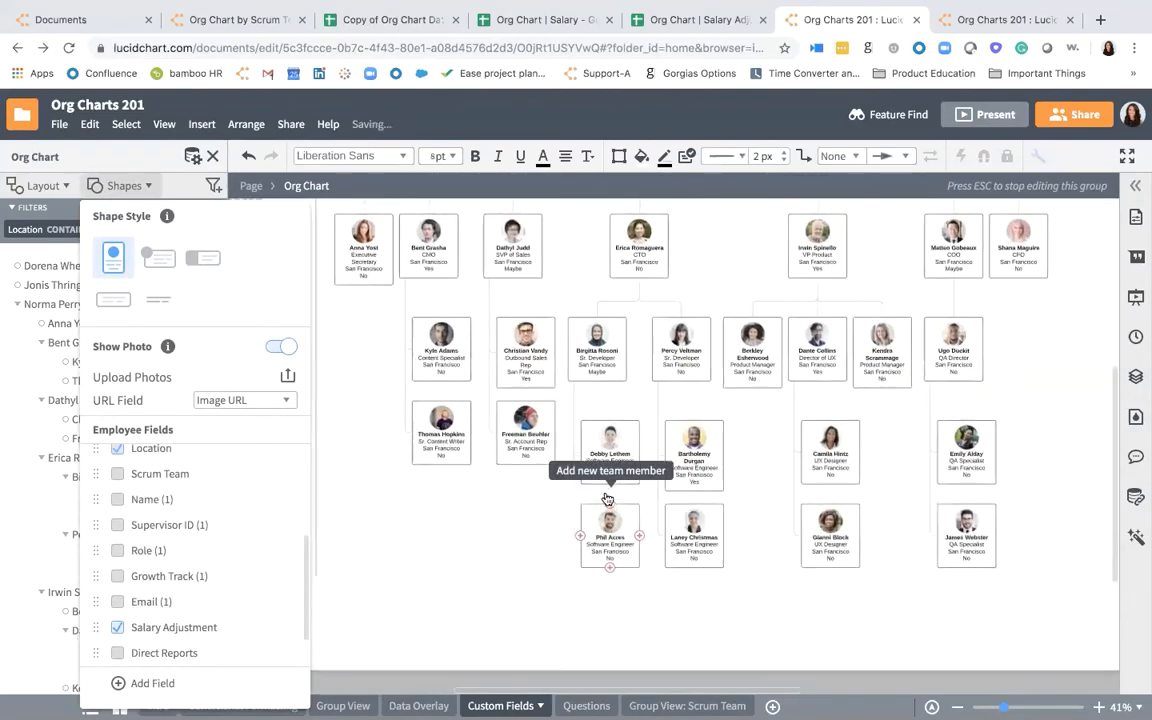
scroll(595, 368, down, 2)
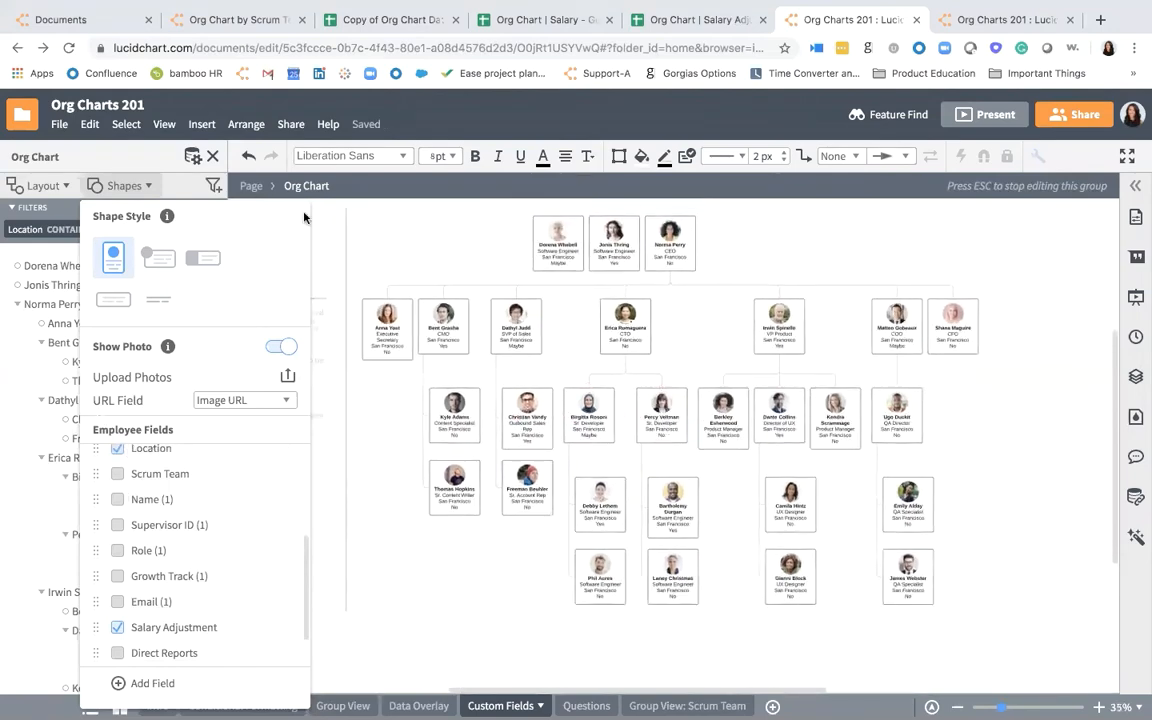
click(365, 230)
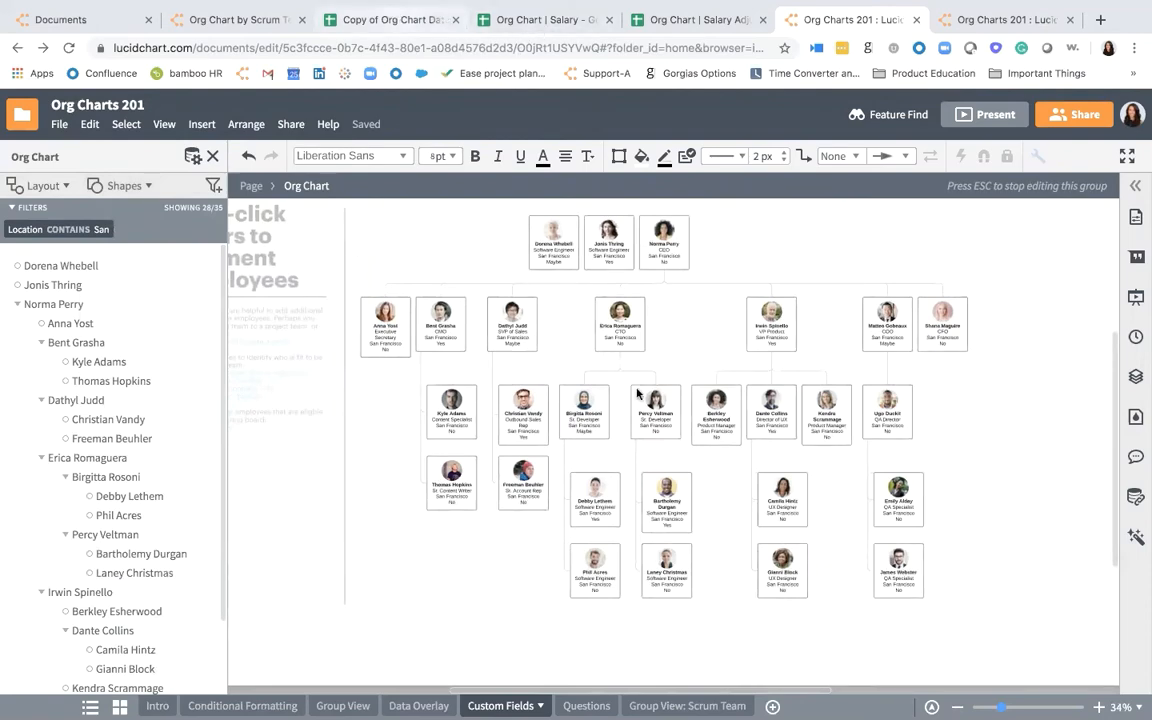
click(395, 19)
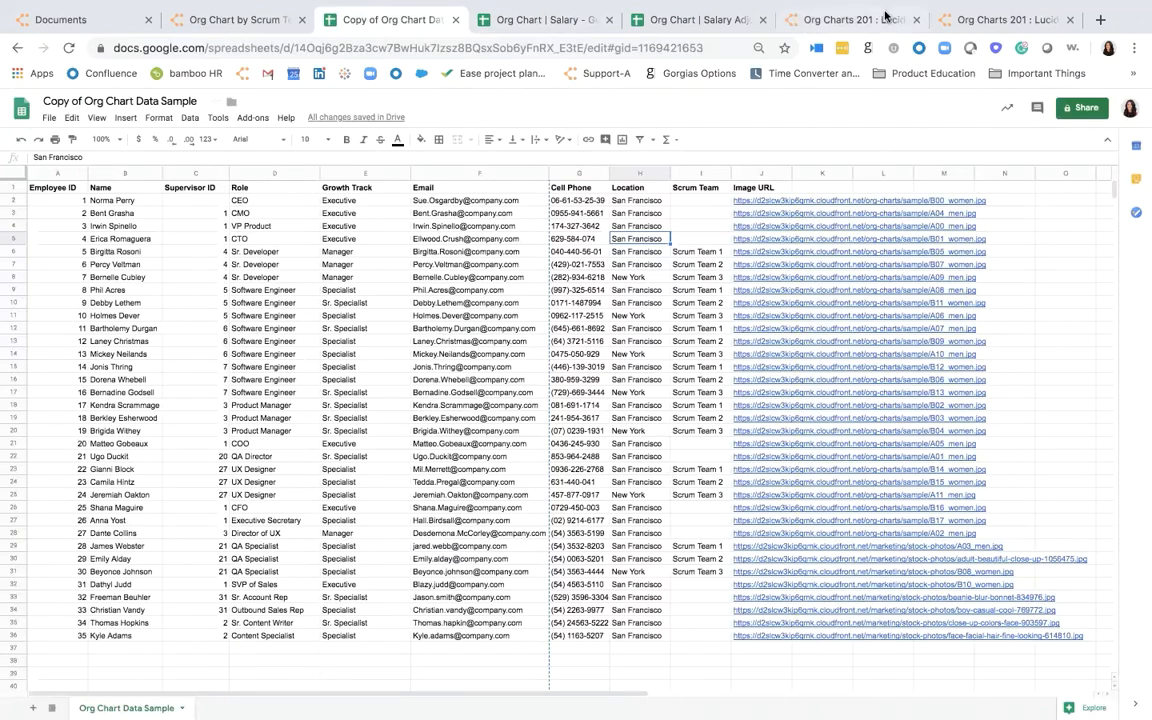
click(845, 19)
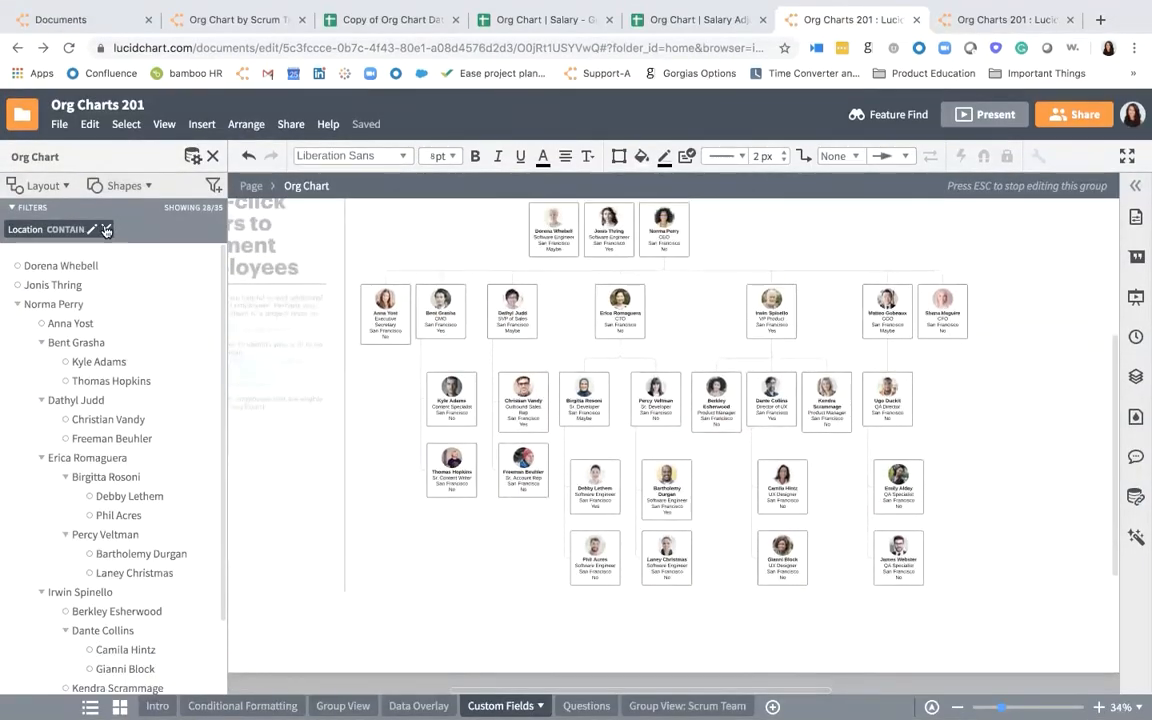
- Replace the current location filter with one showing employees whose Location contains "New"
click(101, 224)
click(211, 187)
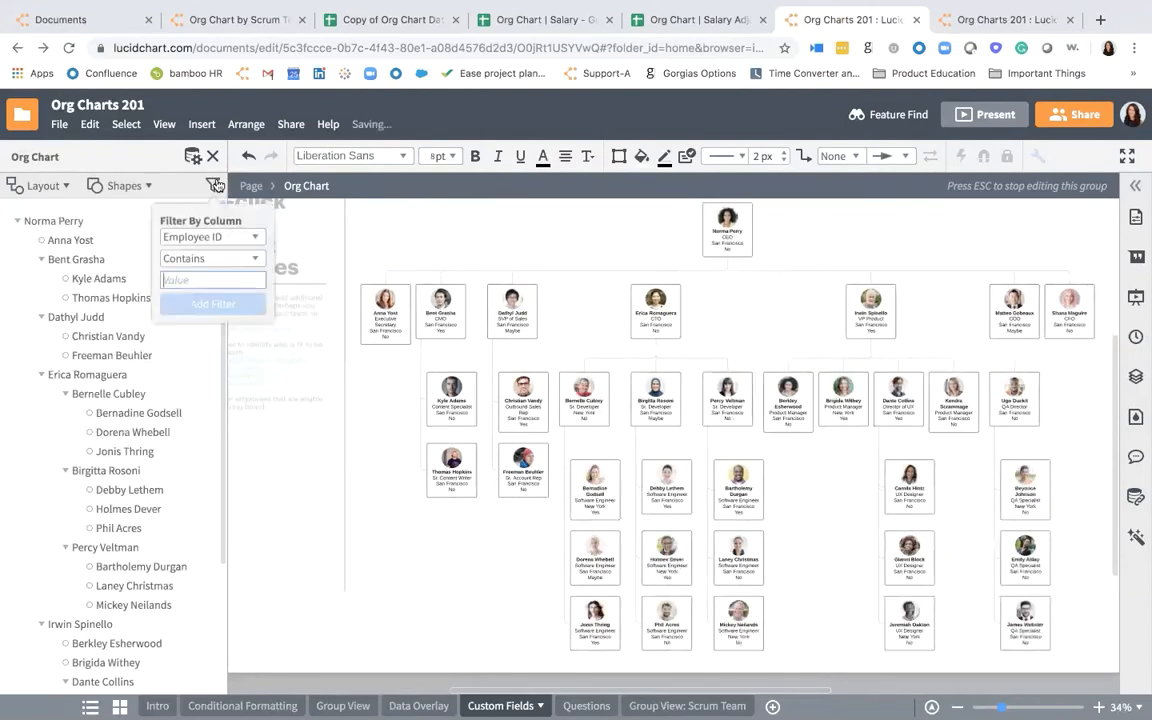
click(216, 237)
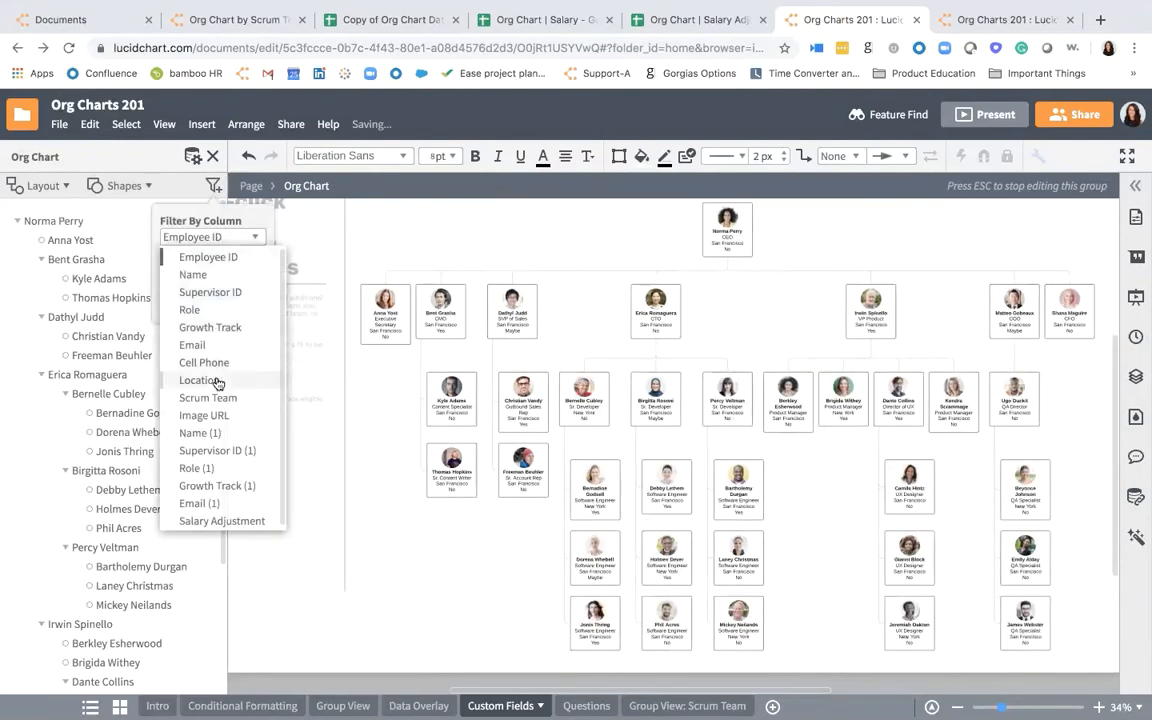
click(200, 380)
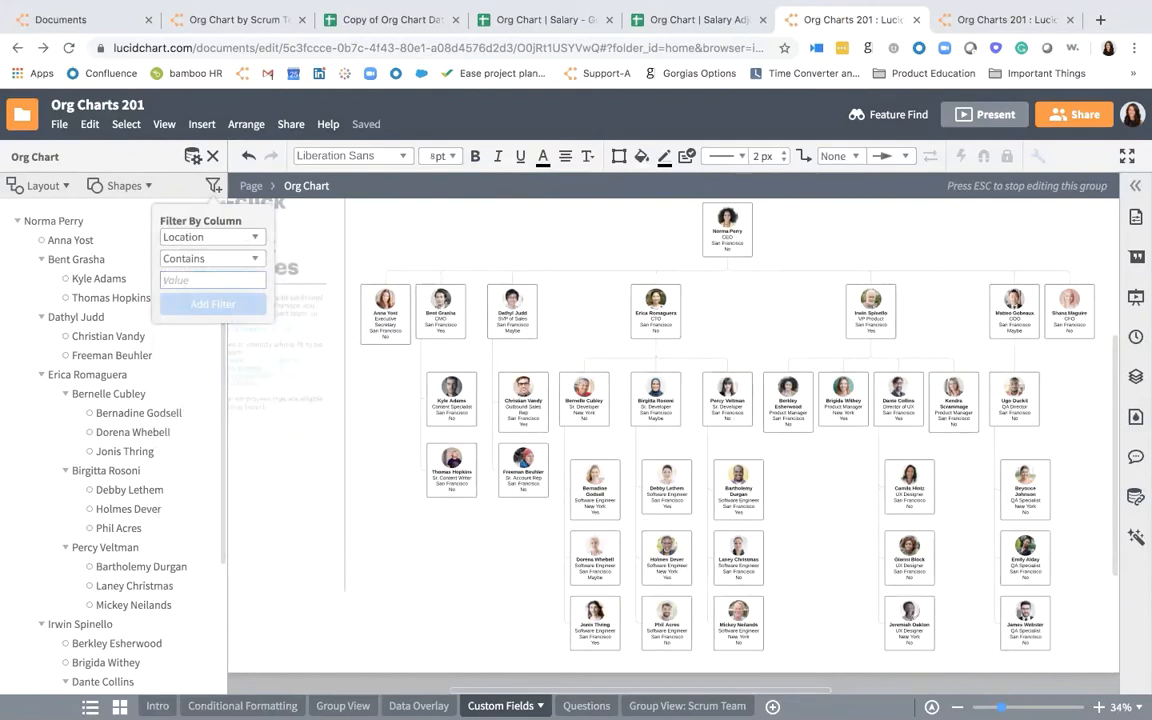
text(New)
click(213, 309)
scroll(434, 355, up, 2)
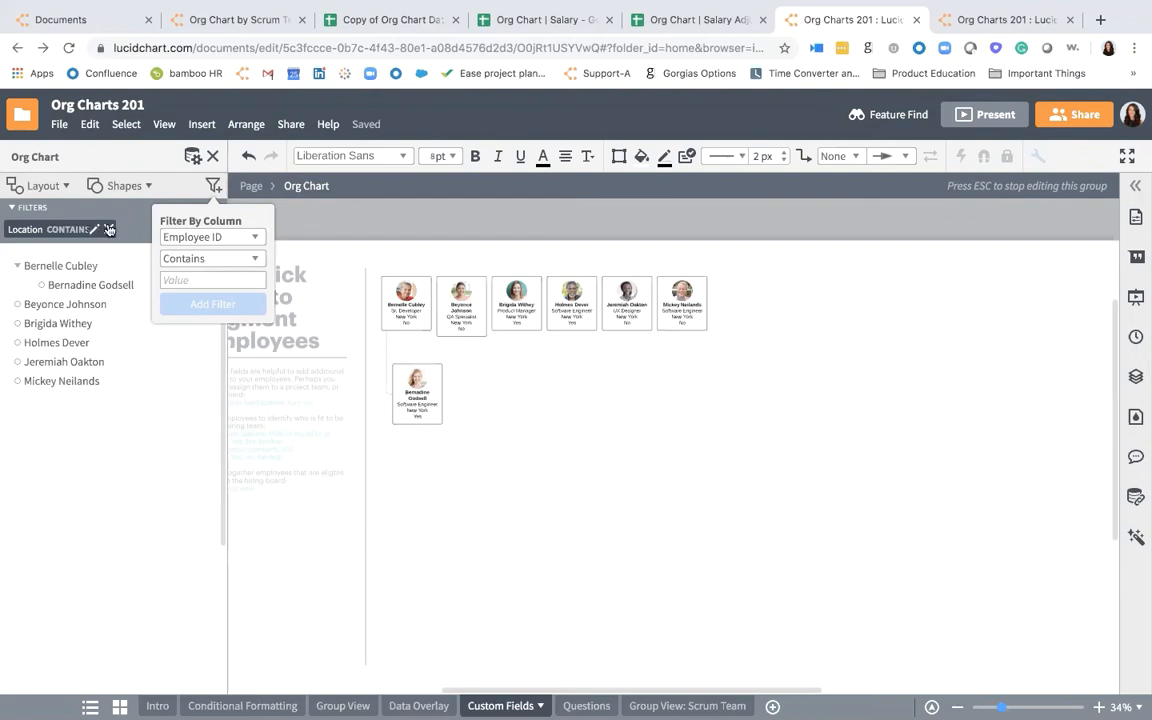
click(472, 427)
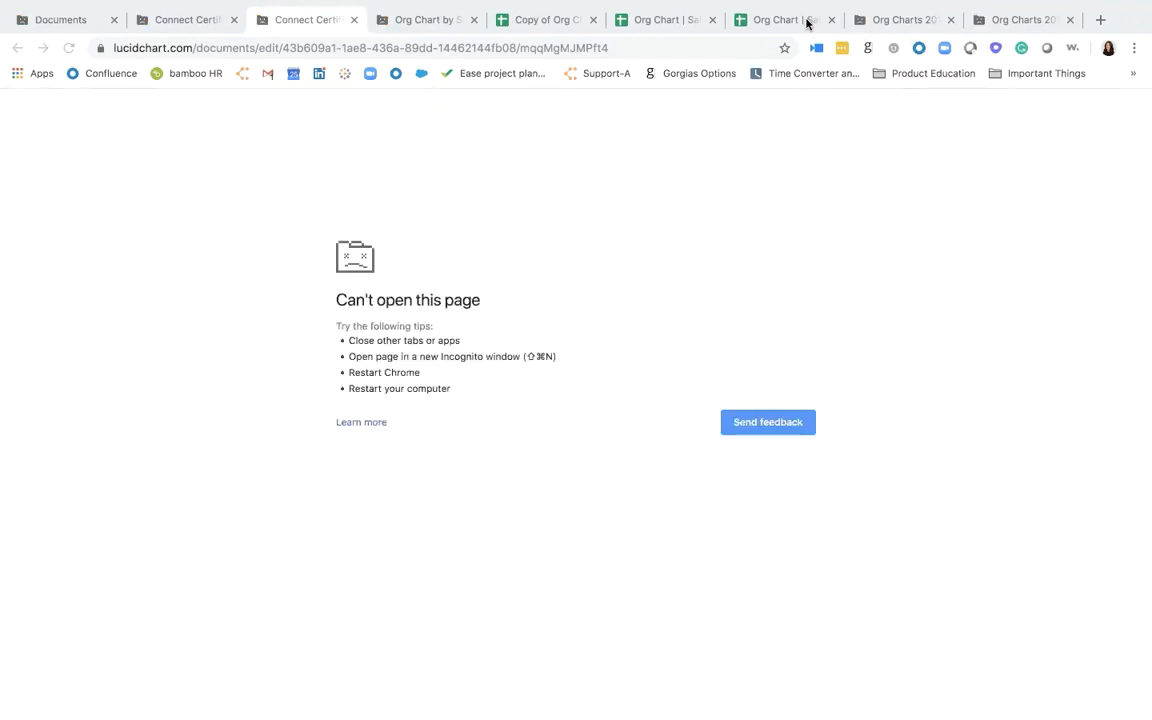
- Reload the crashed Connect Certification document and open its org chart for editing
key(super+r)
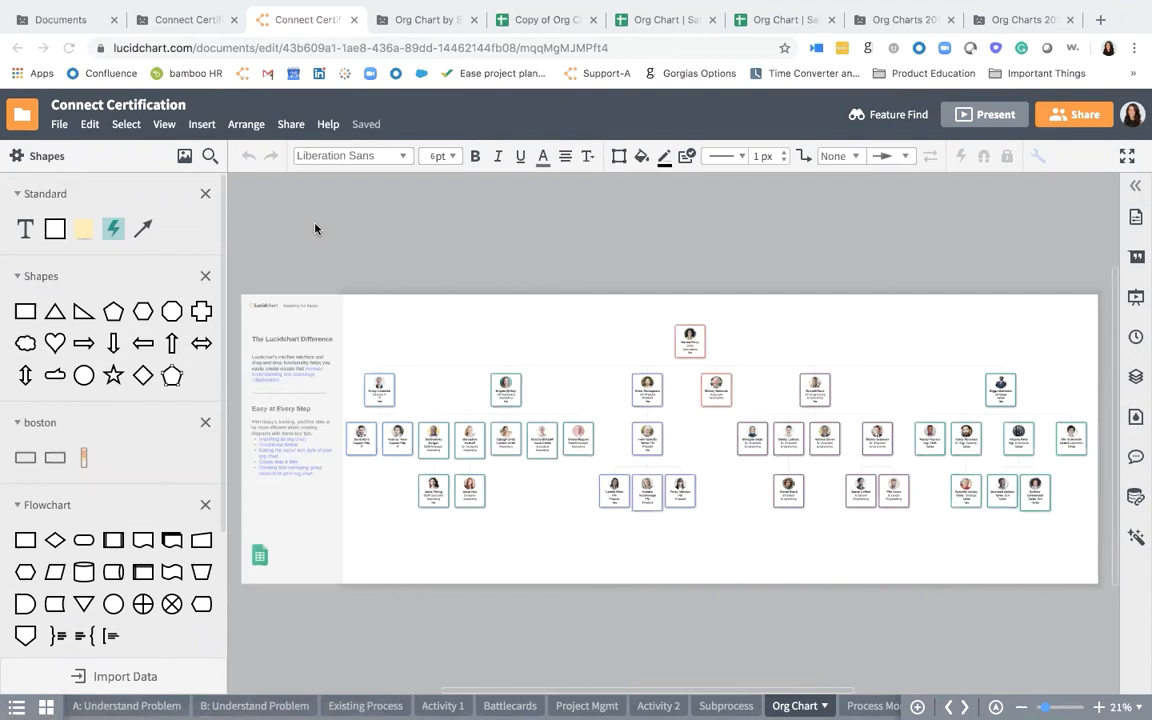
scroll(370, 440, up, 2)
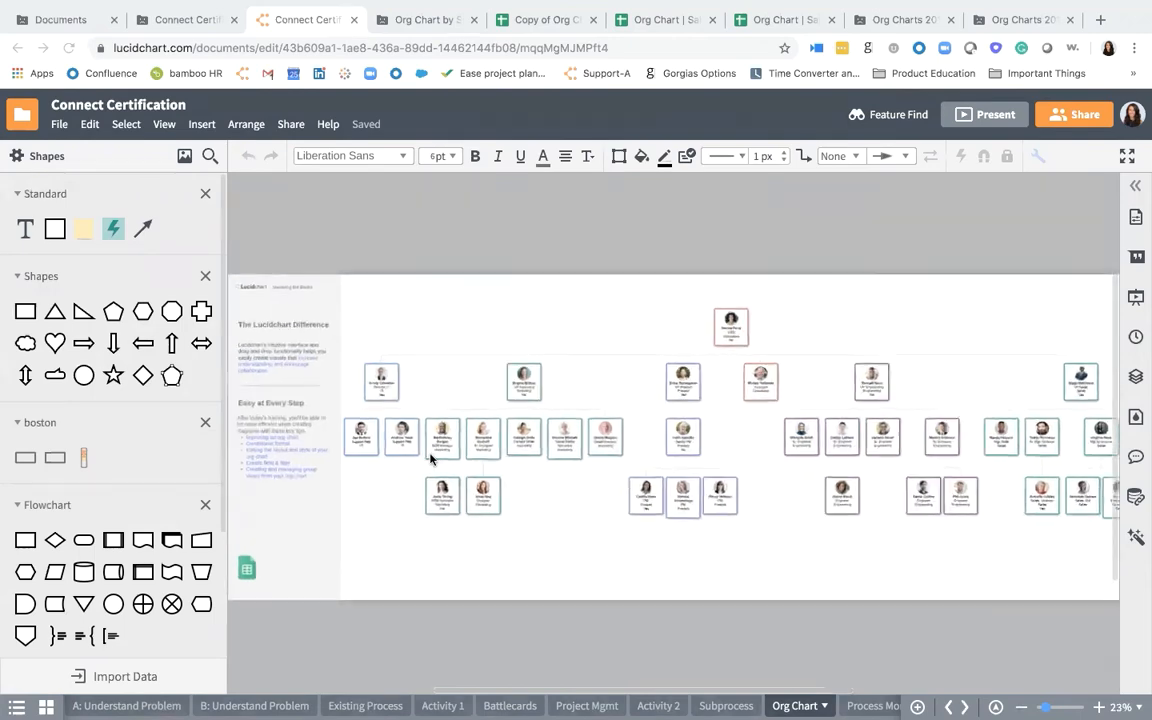
click(474, 443)
double_click(474, 443)
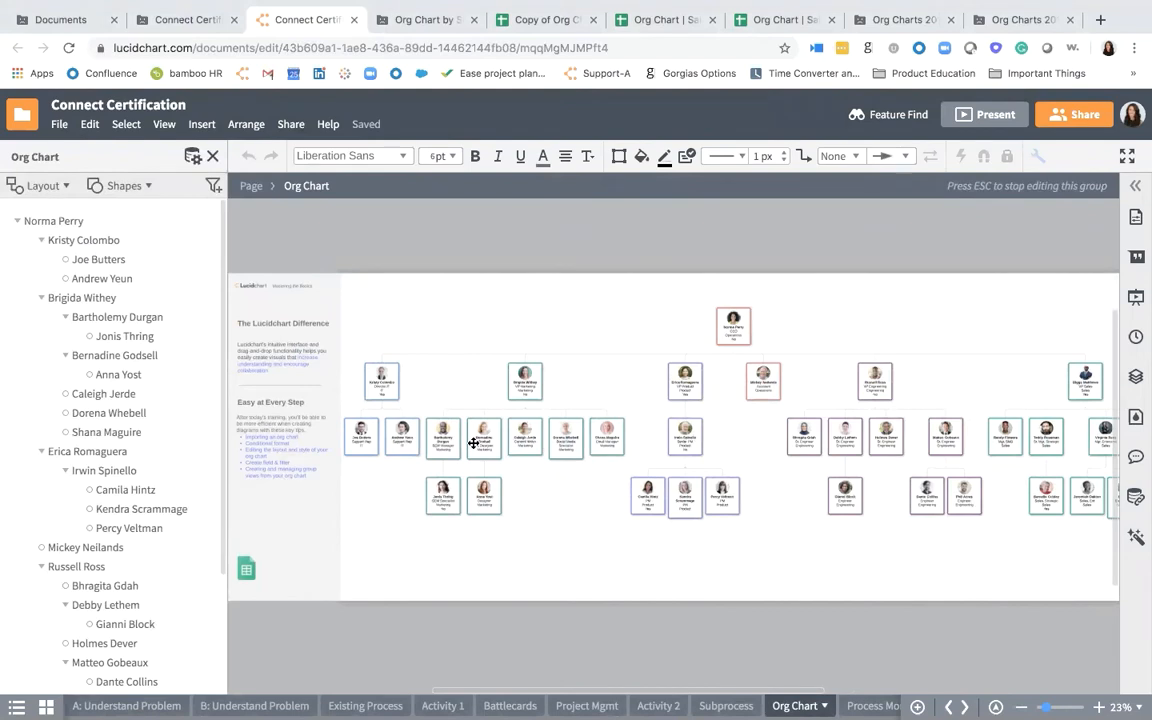
- Add a custom employee field to the org chart and try to name it "Project Team"
click(136, 192)
scroll(160, 610, down, 3)
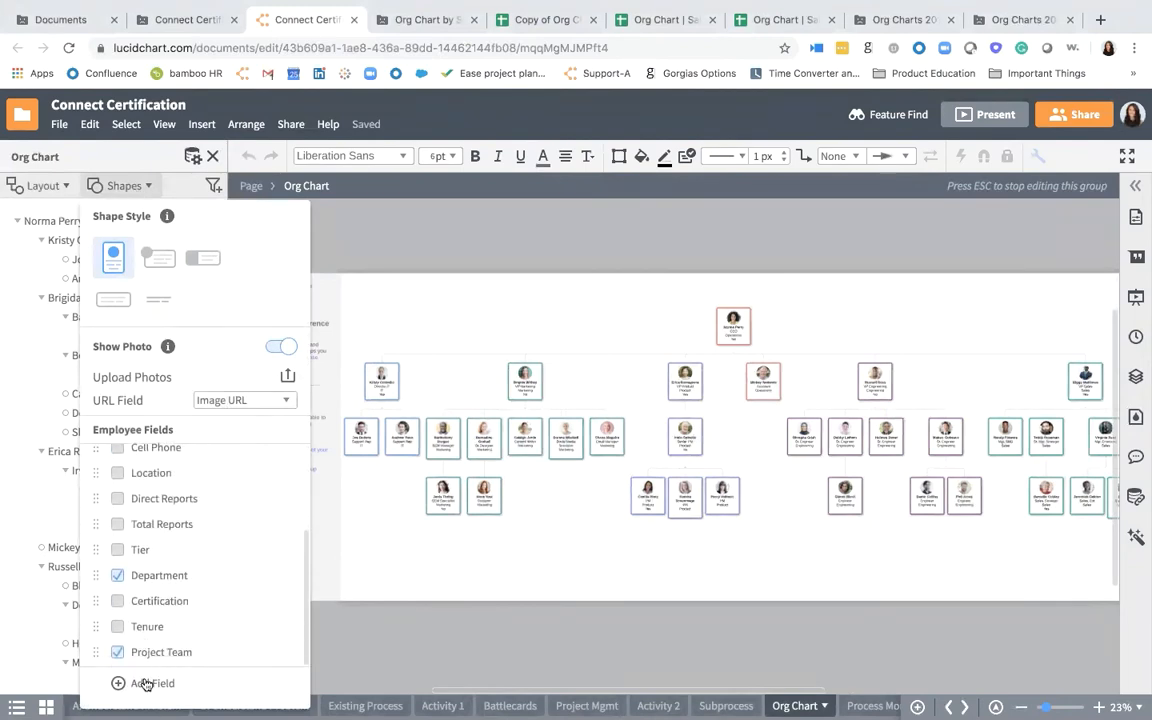
click(129, 684)
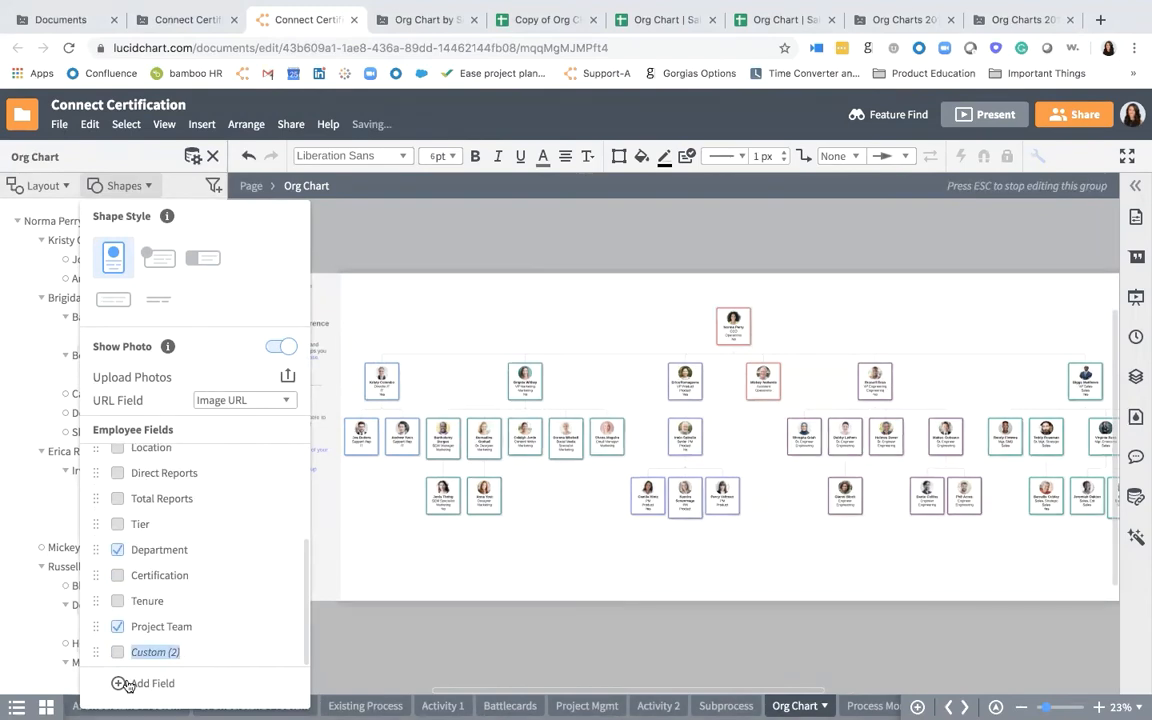
text(Projec)
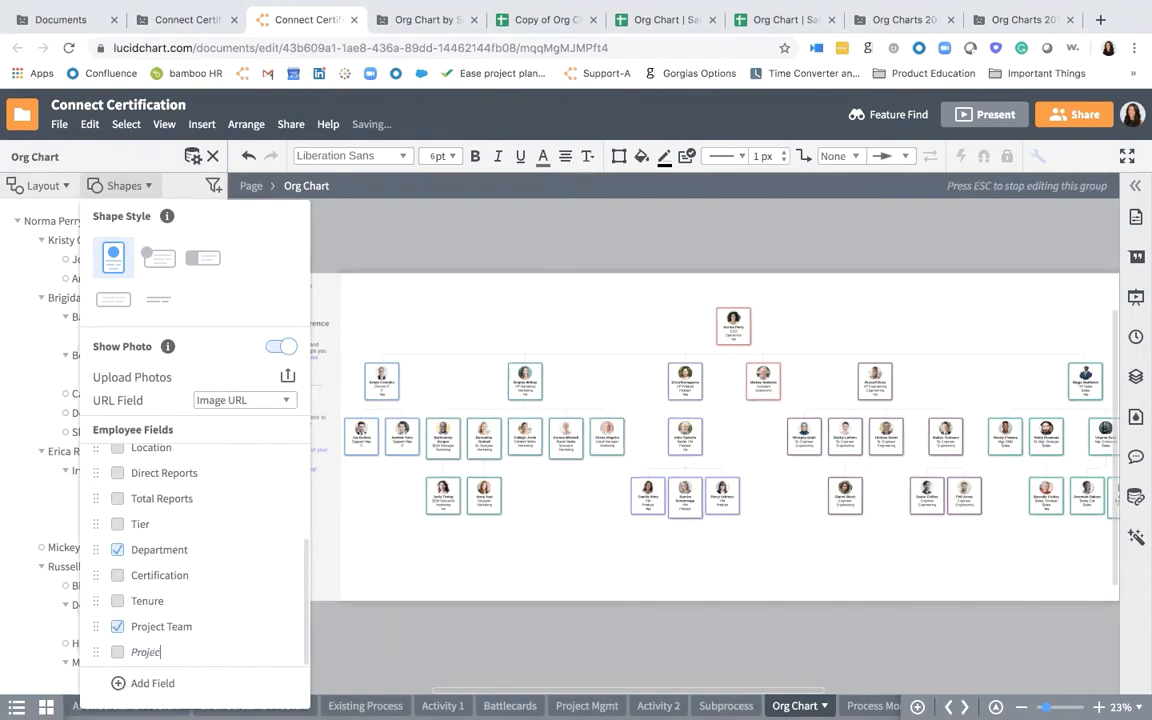
text(t Team)
key(Return)
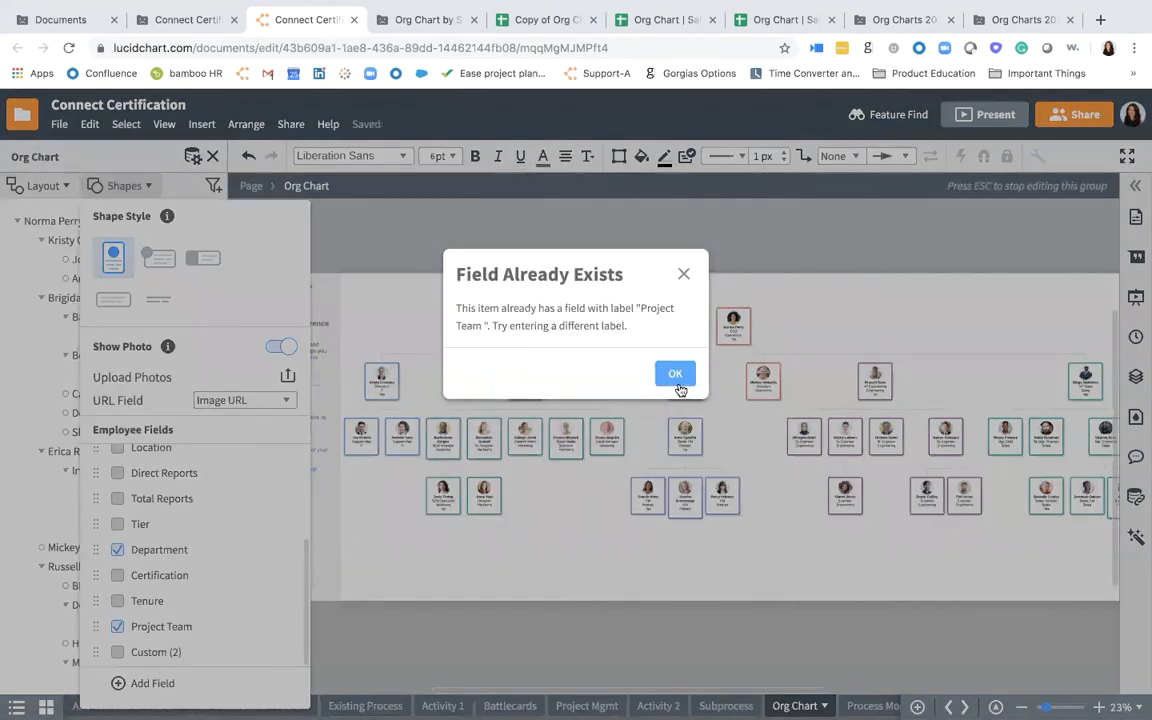
click(677, 381)
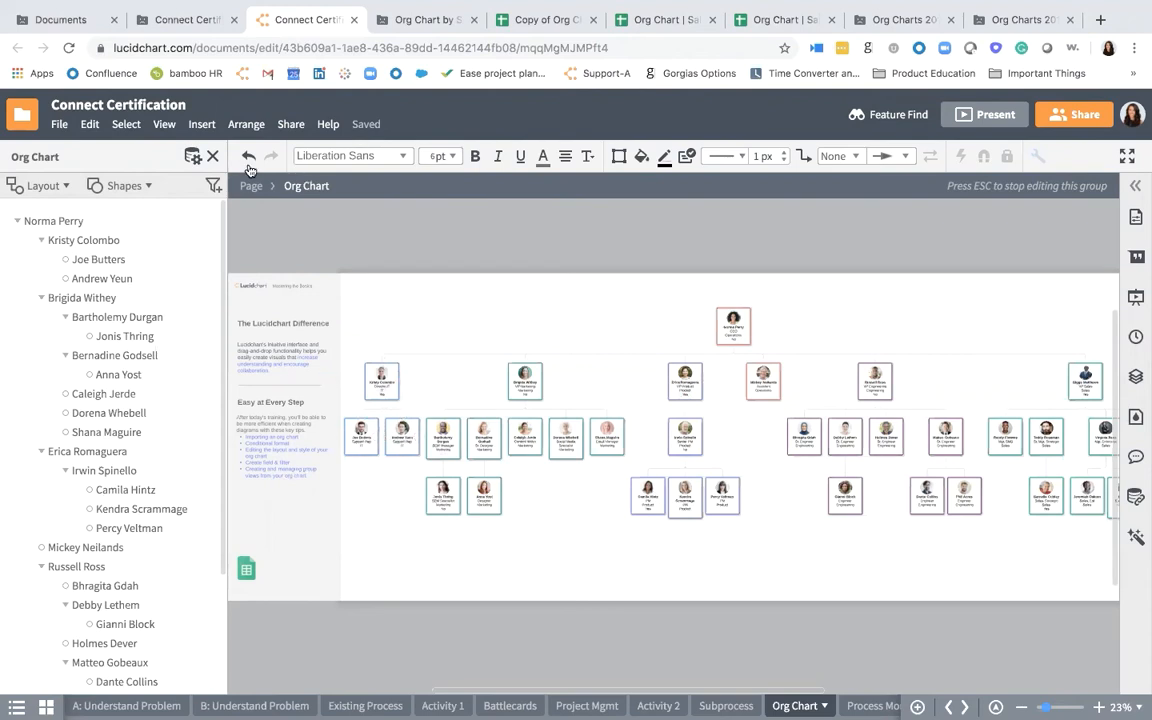
- Filter the org chart to employees whose Role contains "VP"
click(213, 185)
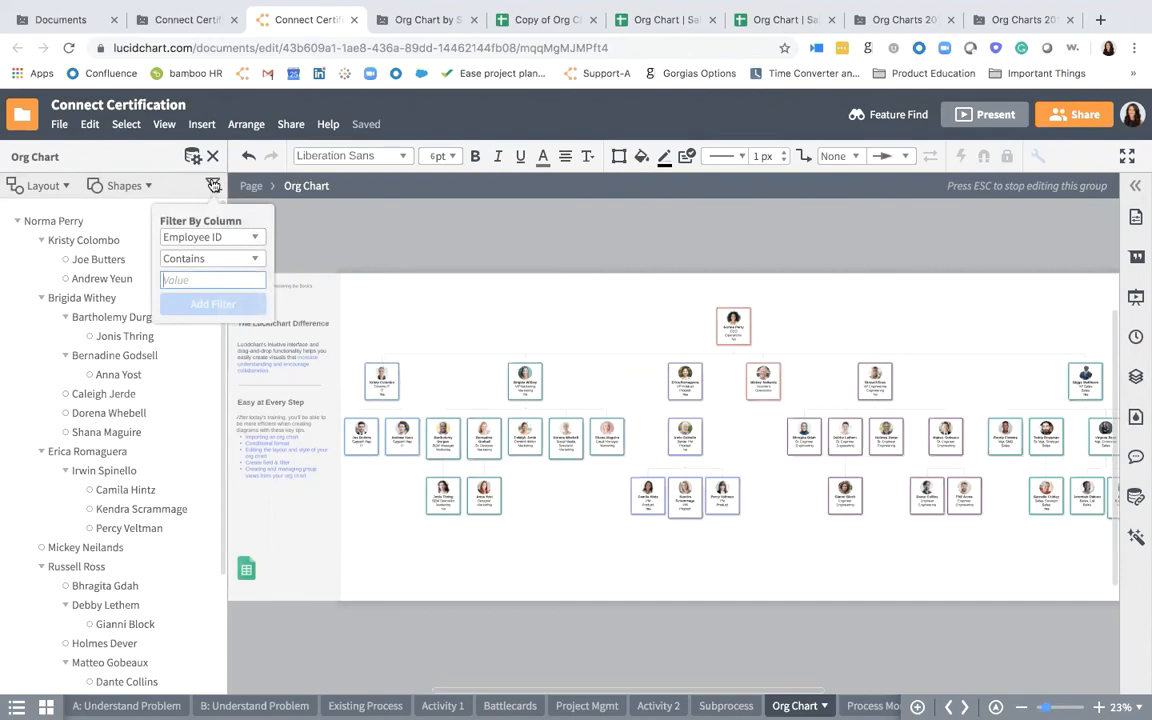
click(235, 237)
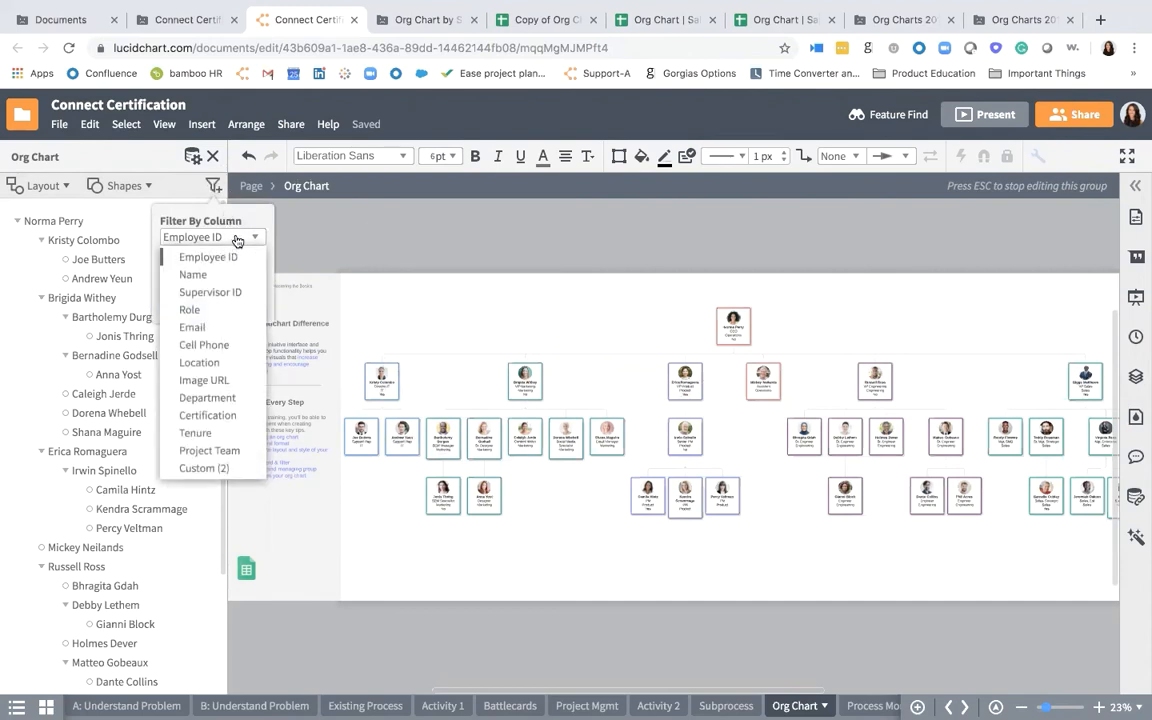
click(236, 309)
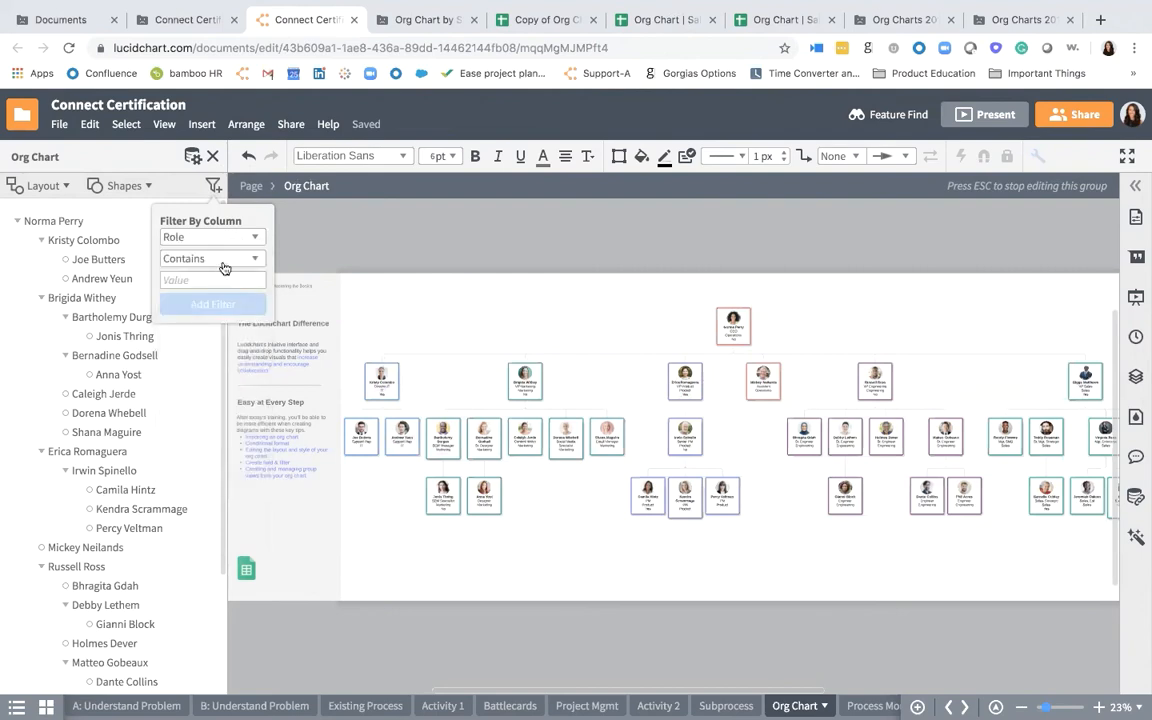
text(VP)
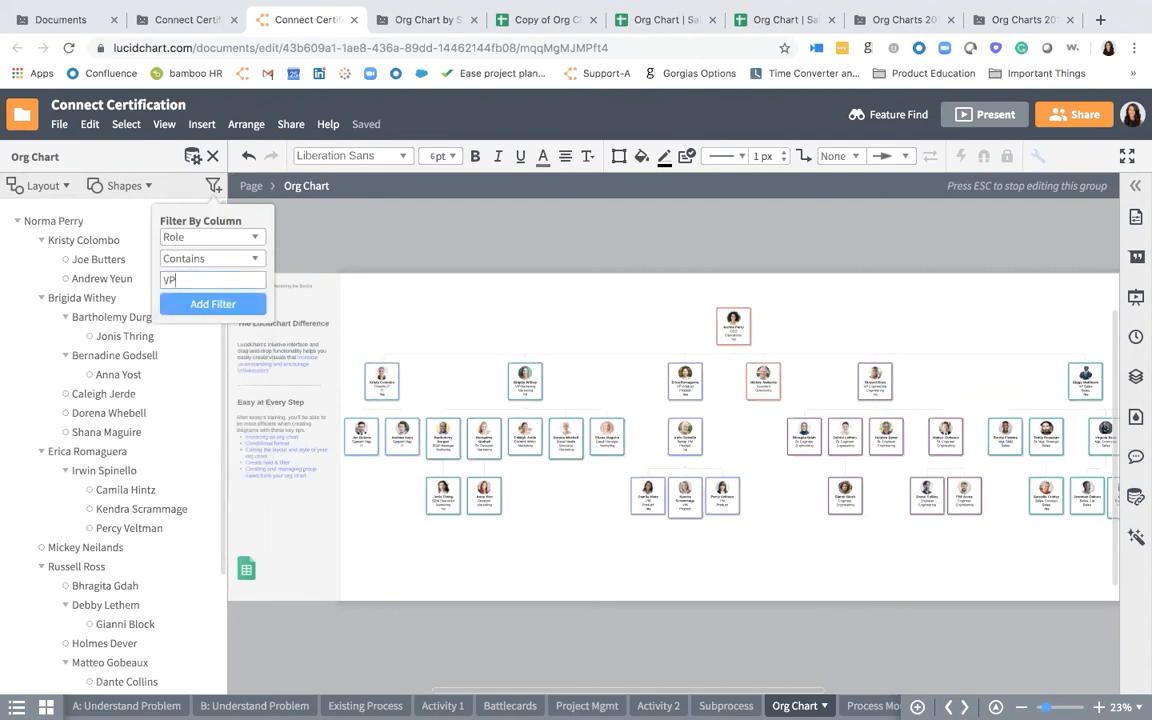
click(213, 303)
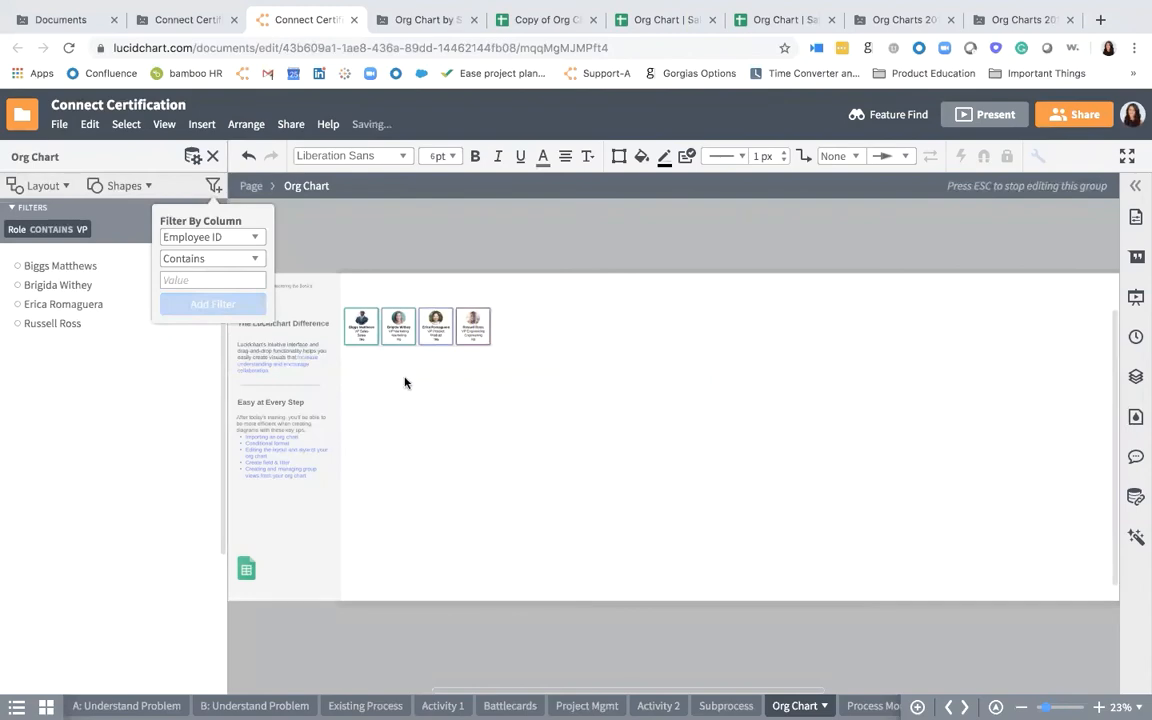
scroll(388, 336, up, 5)
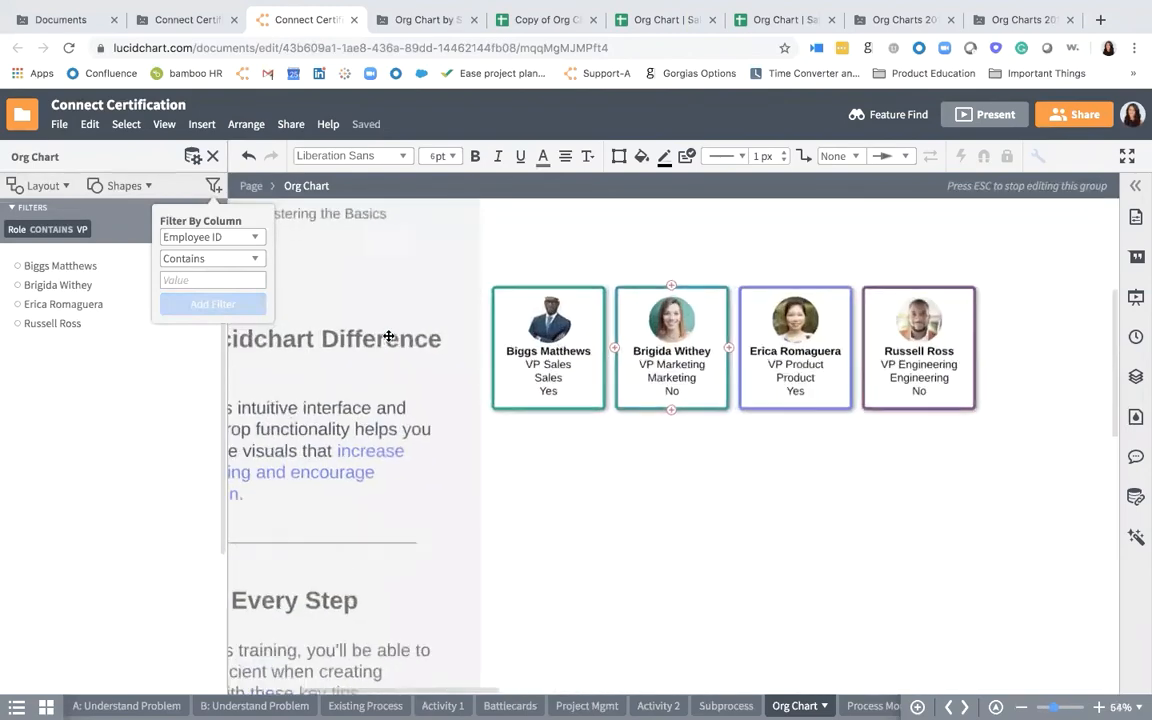
scroll(388, 334, right, 2)
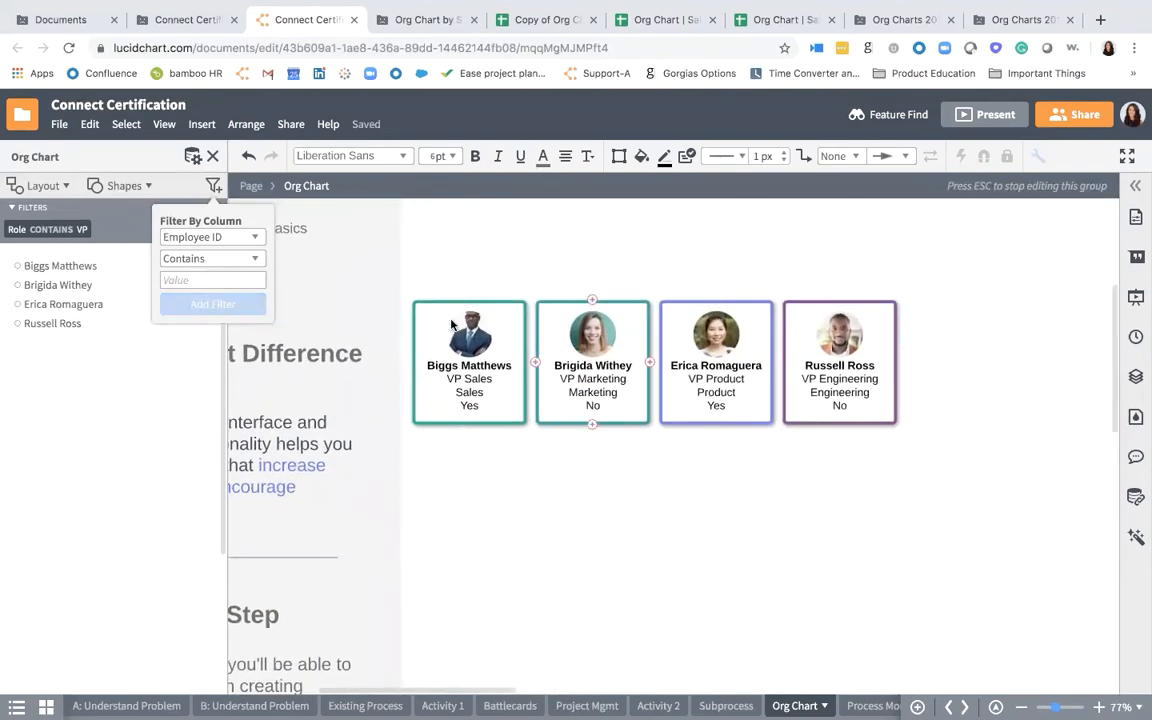
- Swap the Project Team field on the employee cards for the Custom (2) field and rename that field "Project"
click(129, 189)
scroll(123, 485, down, 3)
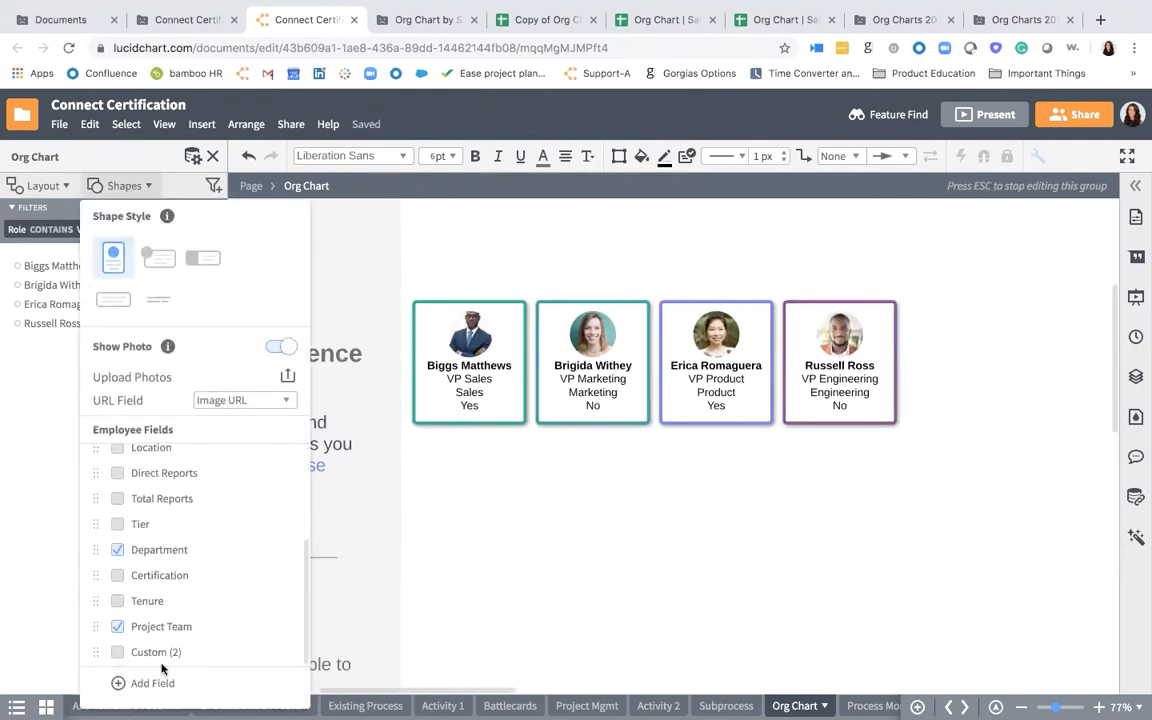
click(117, 627)
click(117, 652)
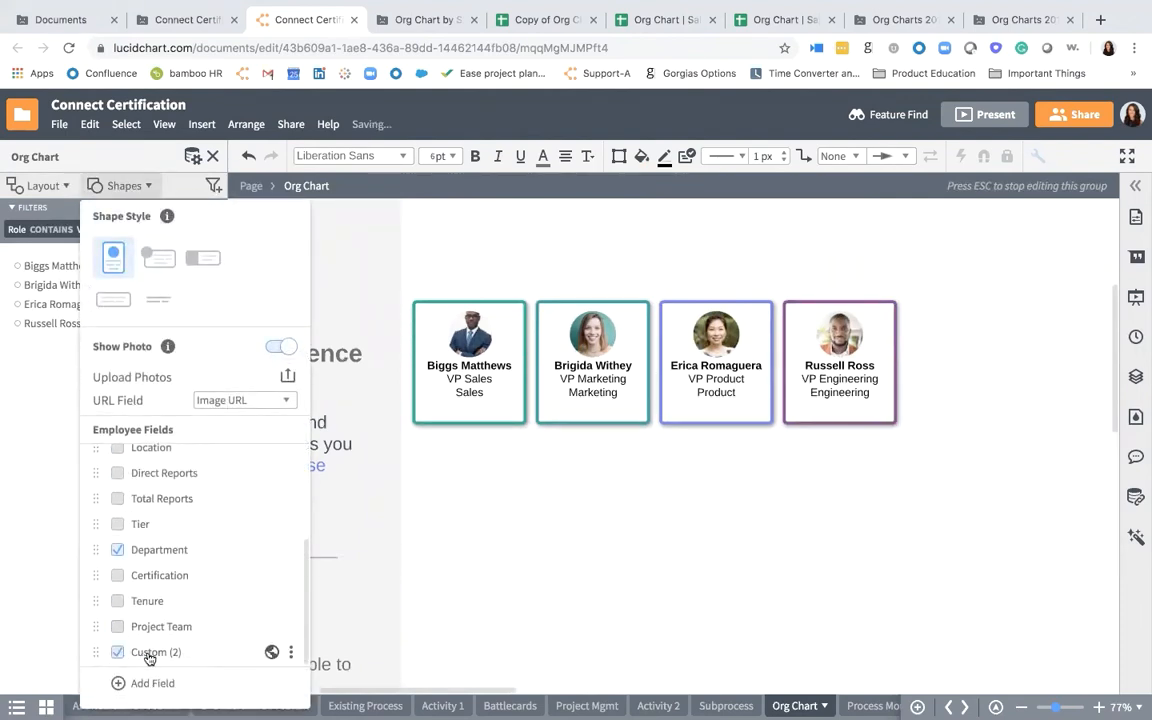
double_click(149, 652)
text(Project)
key(Return)
click(498, 623)
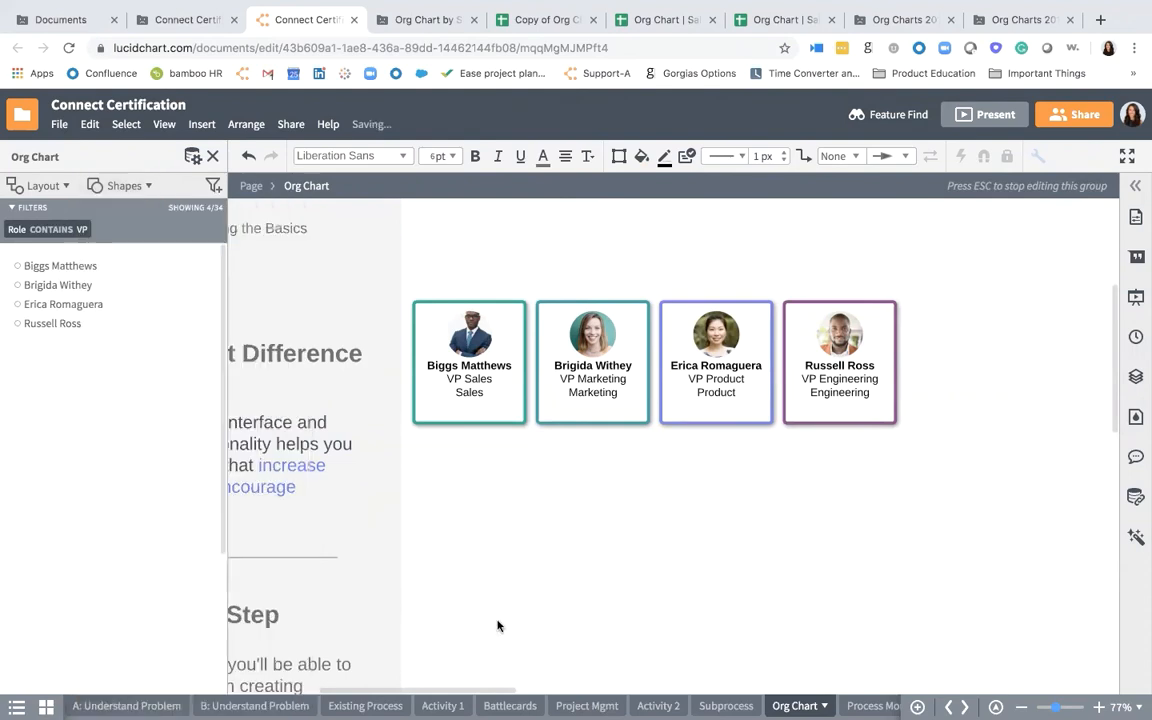
- Fill in the Project field on the VP cards: No for Sales and Marketing, Yes for Product, Maybe for Engineering
double_click(475, 405)
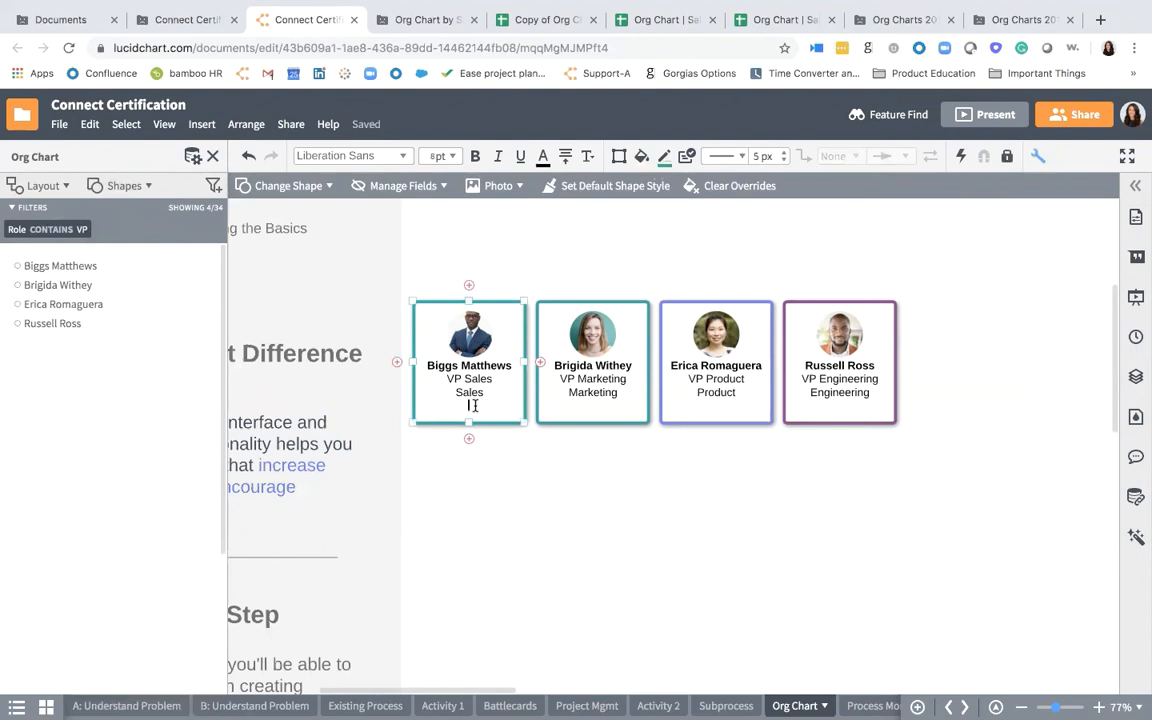
text(No)
double_click(582, 410)
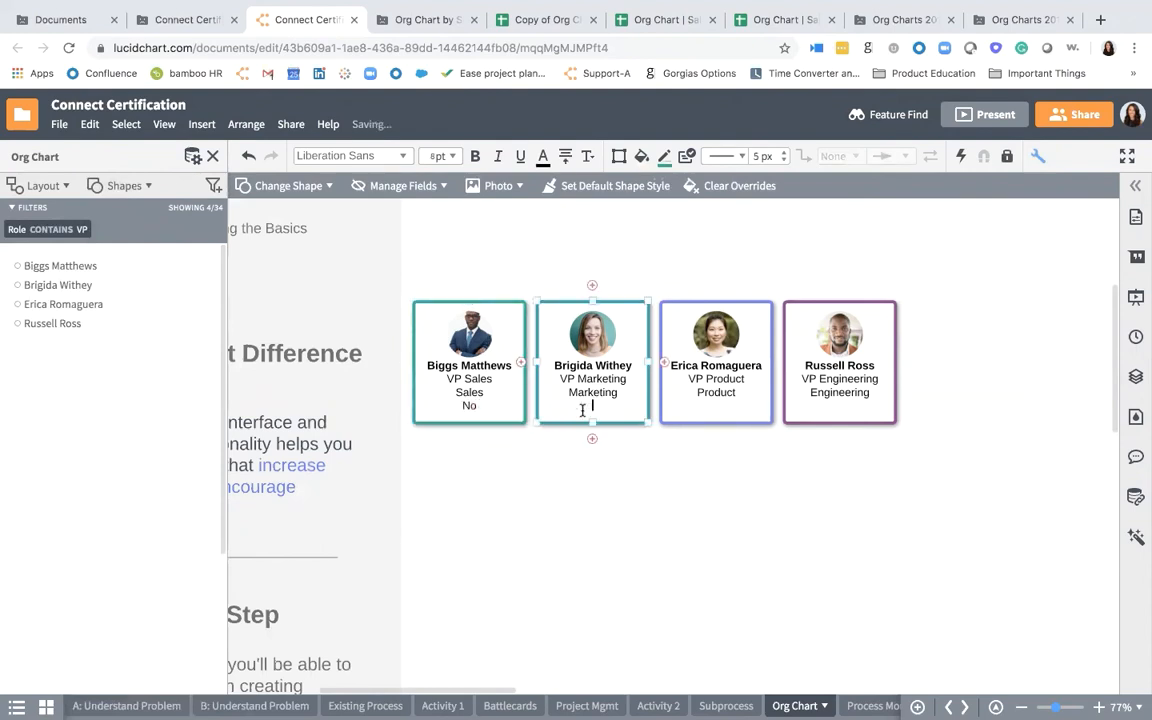
text(No)
double_click(717, 404)
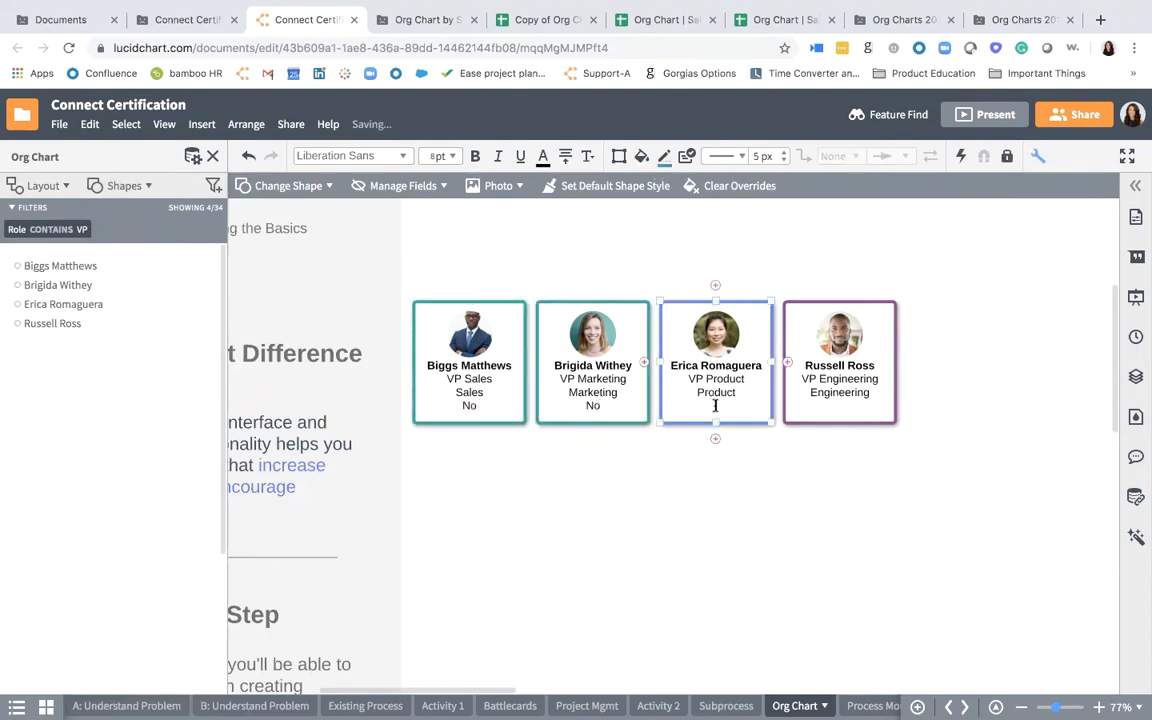
text(Yes)
double_click(841, 407)
text(Mayb)
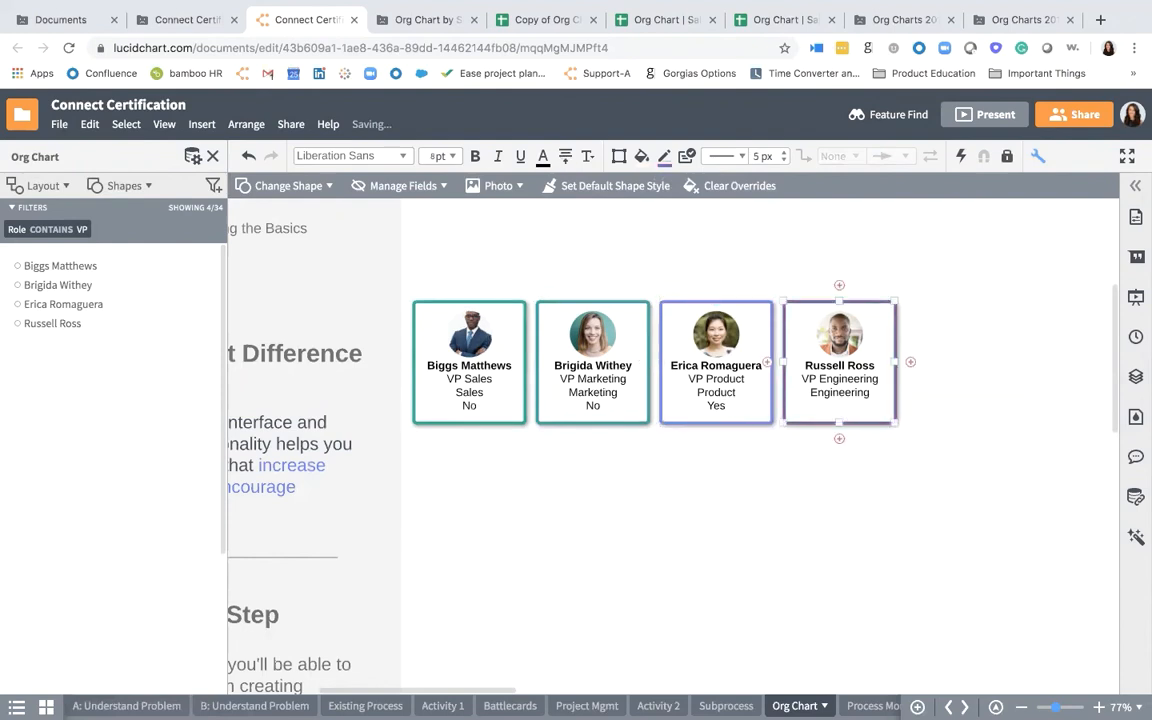
text(e)
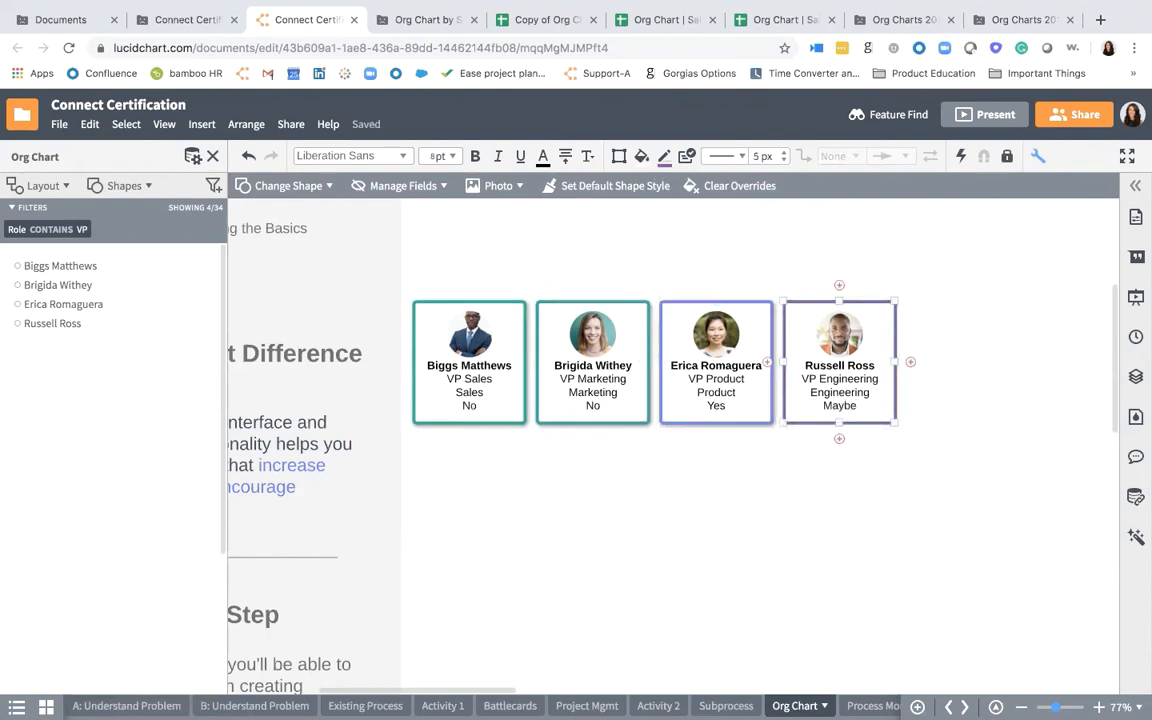
click(753, 483)
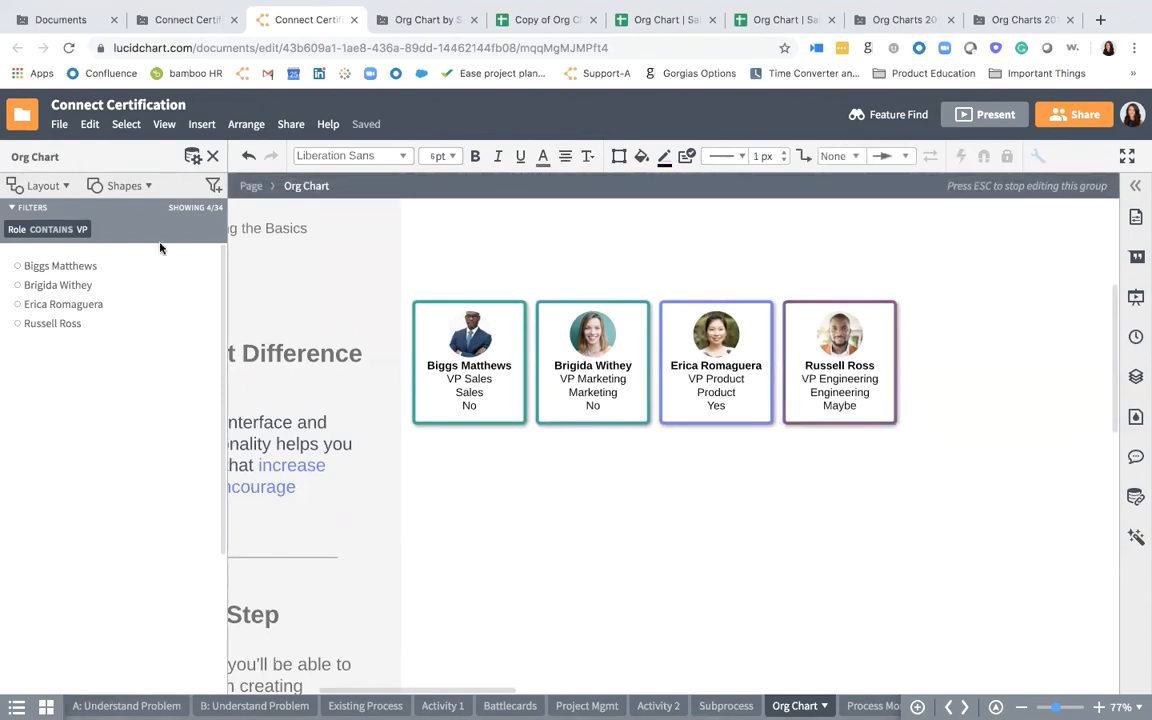
- Replace the Role filter with one showing employees whose Certification contains "PMP"
click(84, 229)
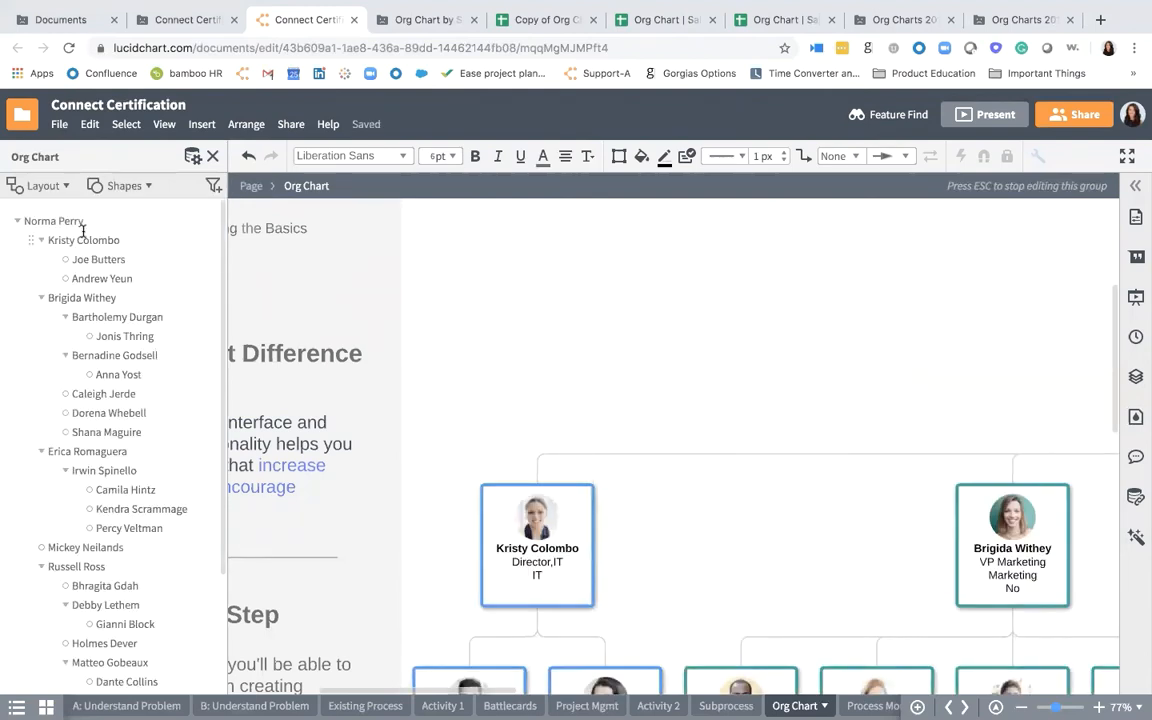
click(212, 185)
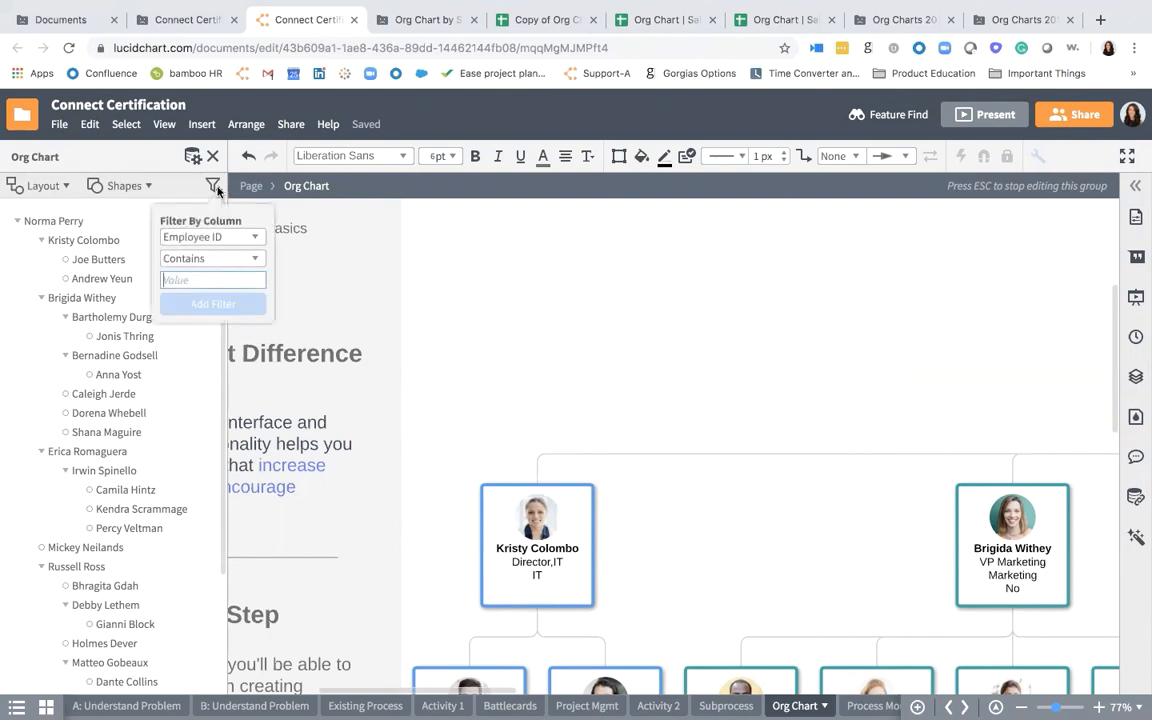
click(215, 240)
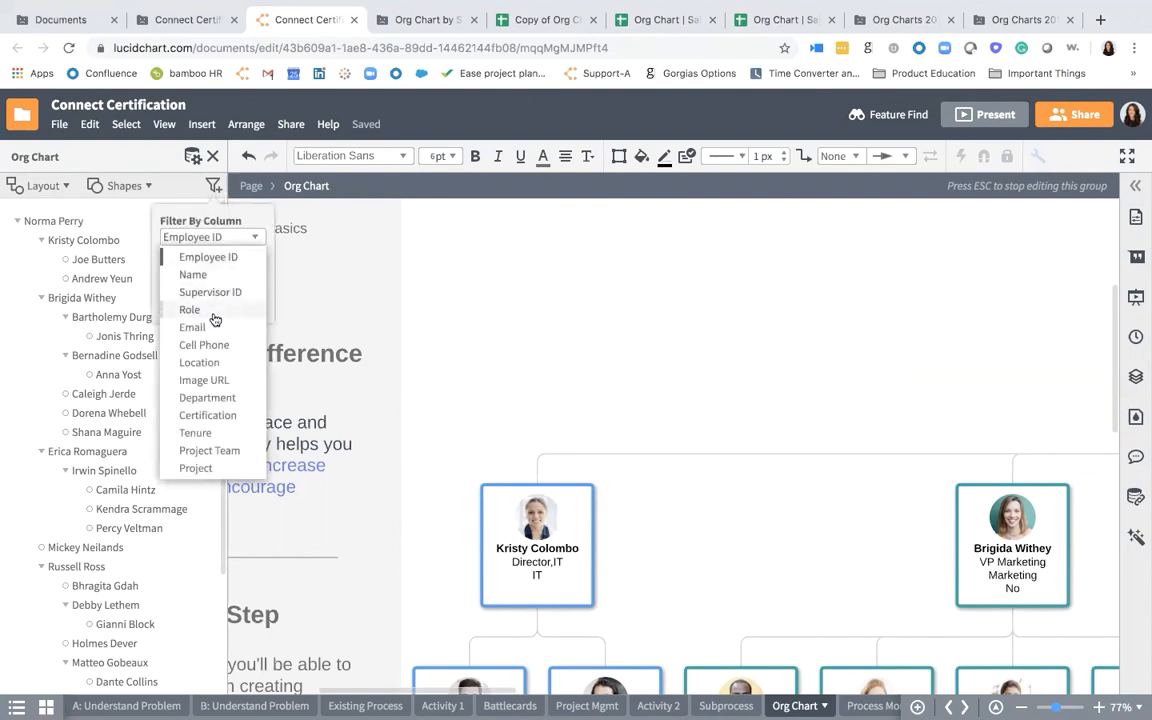
click(220, 414)
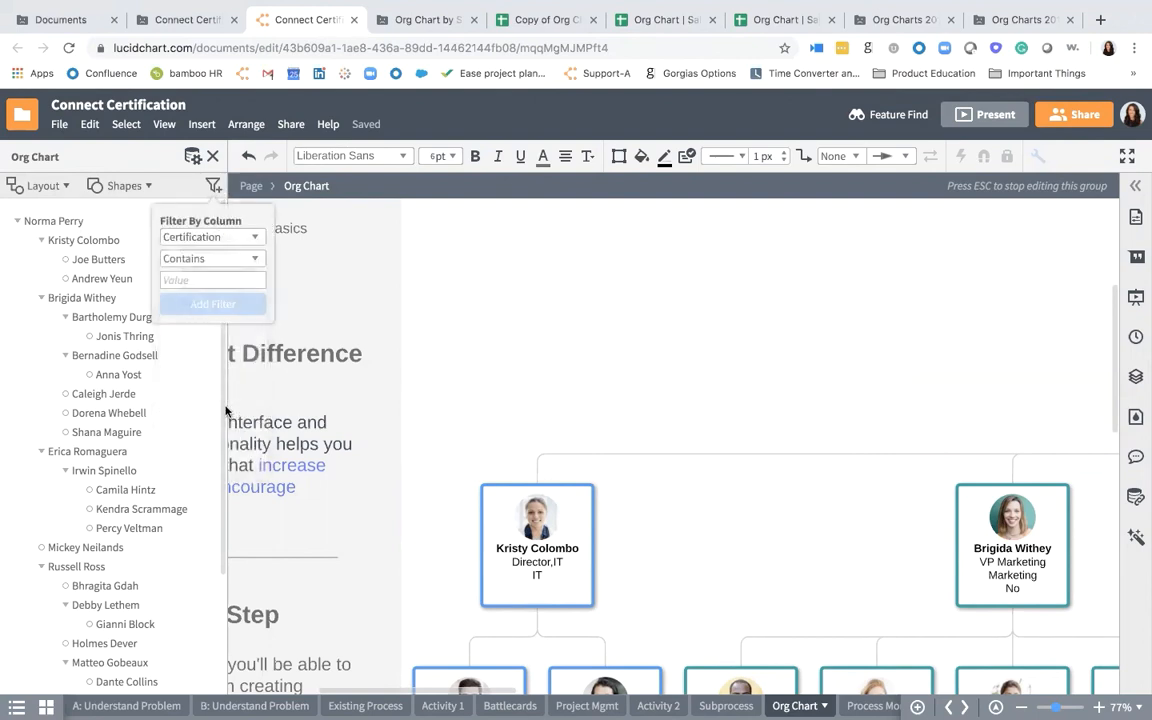
click(233, 279)
text(PMP)
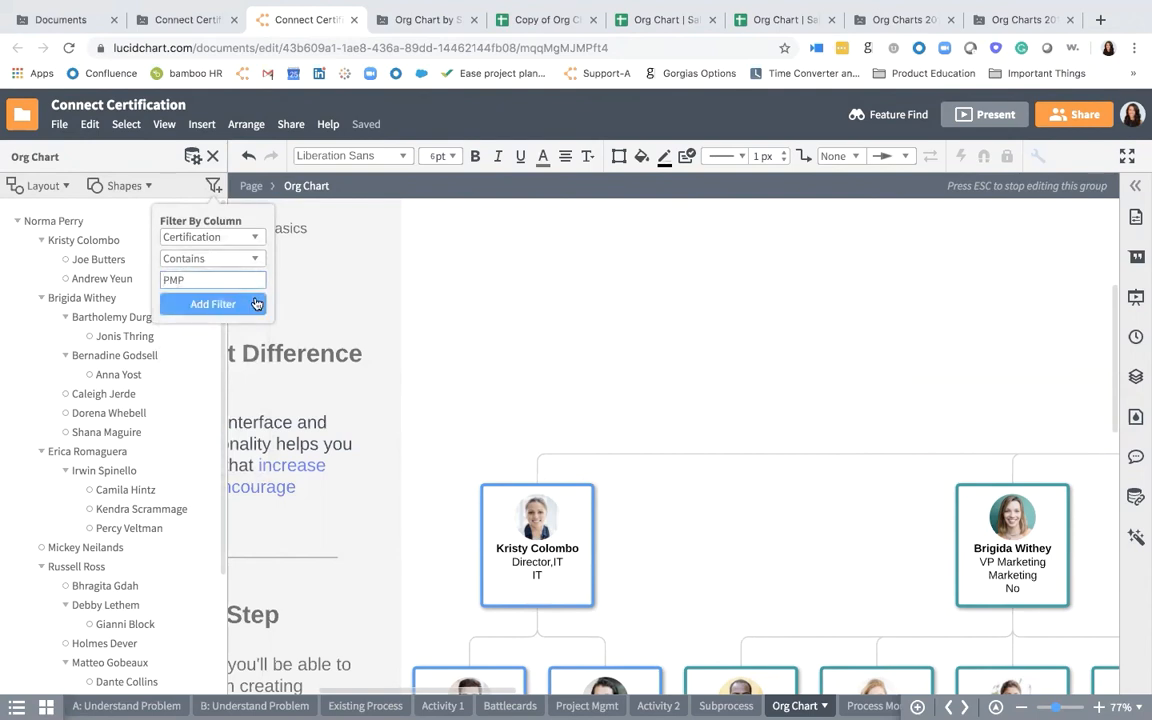
click(256, 303)
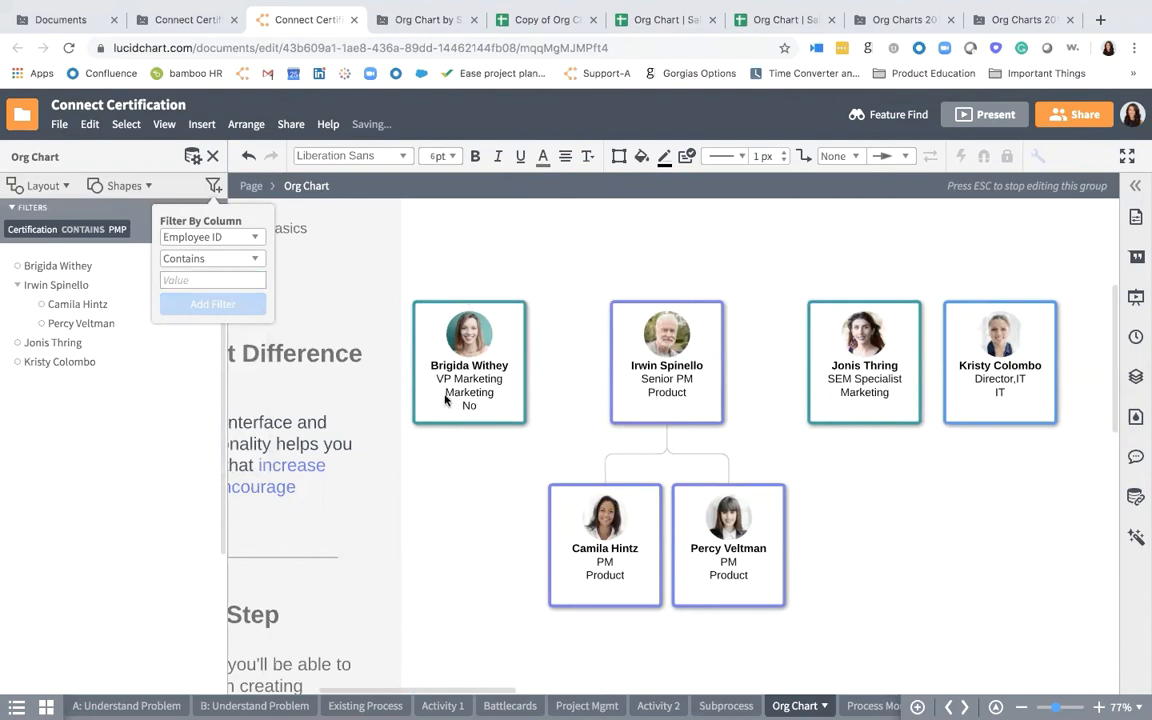
- Set Project to Yes for the Senior PM, first PM and SEM Specialist, and No for the second PM and the IT Director
scroll(445, 399, right, 1)
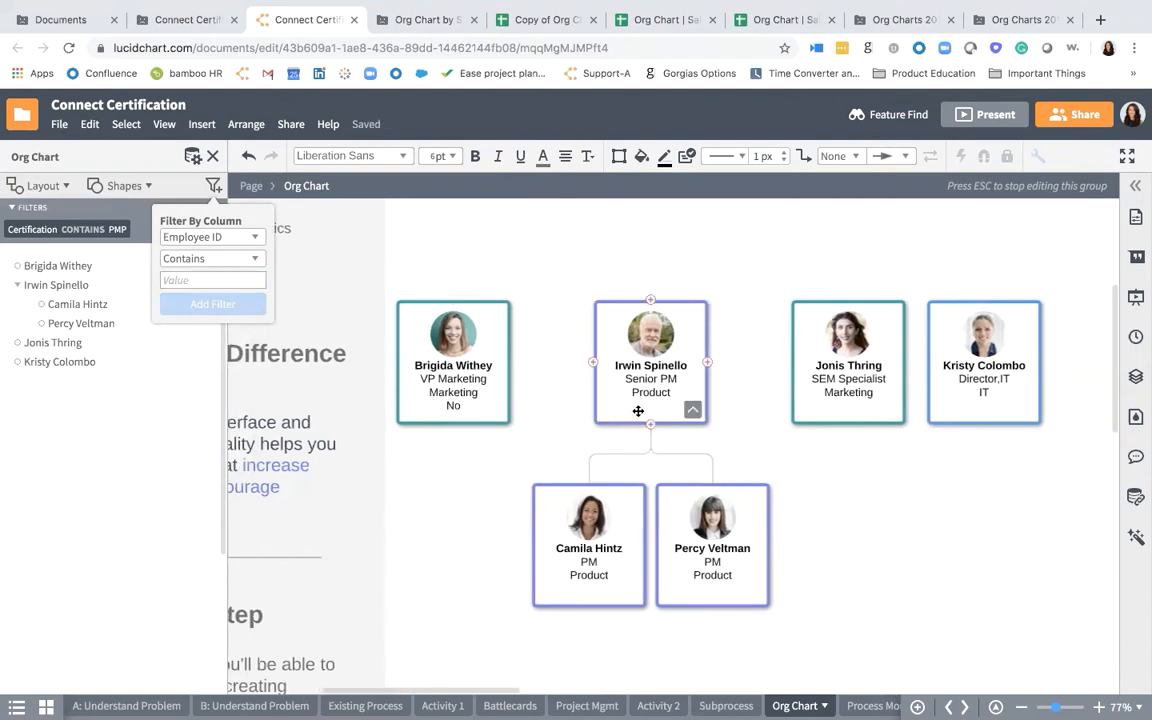
click(620, 368)
text(Yes)
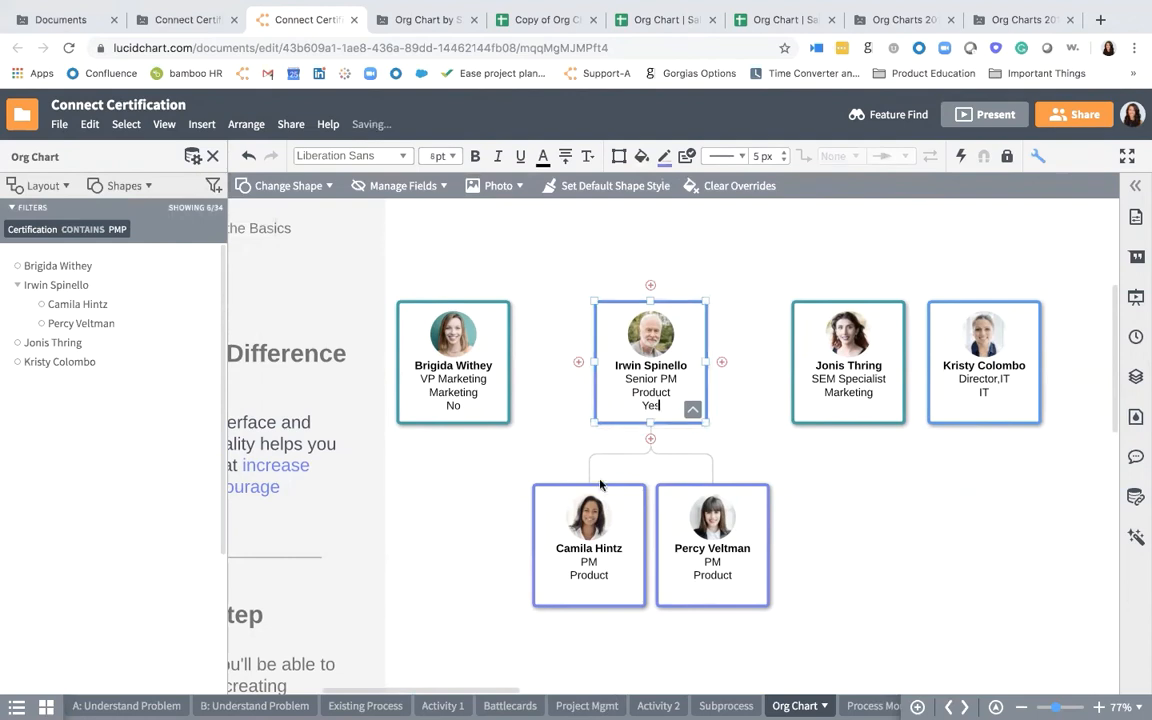
click(589, 588)
text(Yes)
click(699, 593)
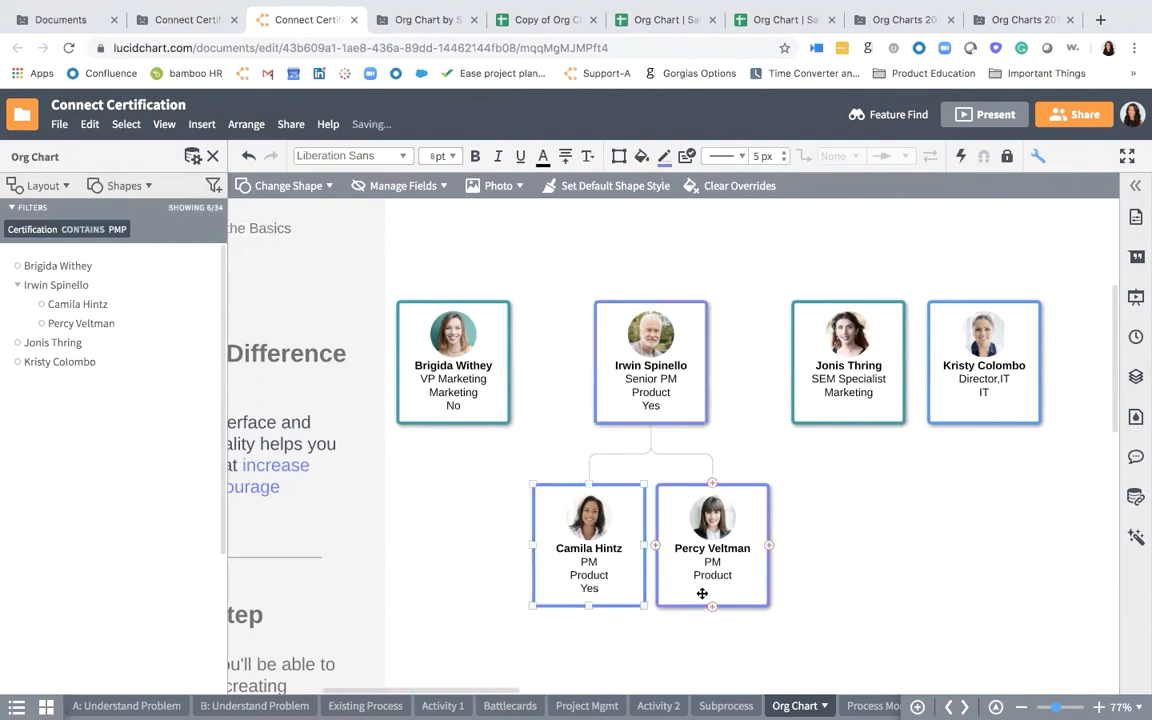
text(No)
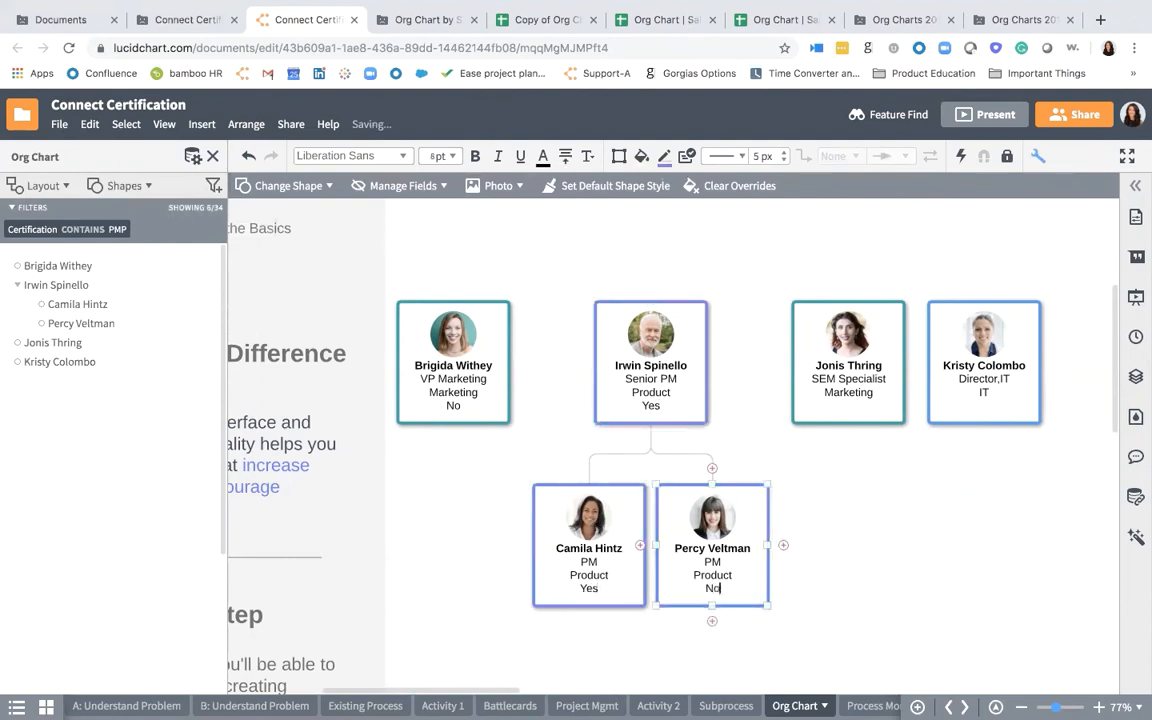
click(848, 405)
text(Yes)
click(976, 406)
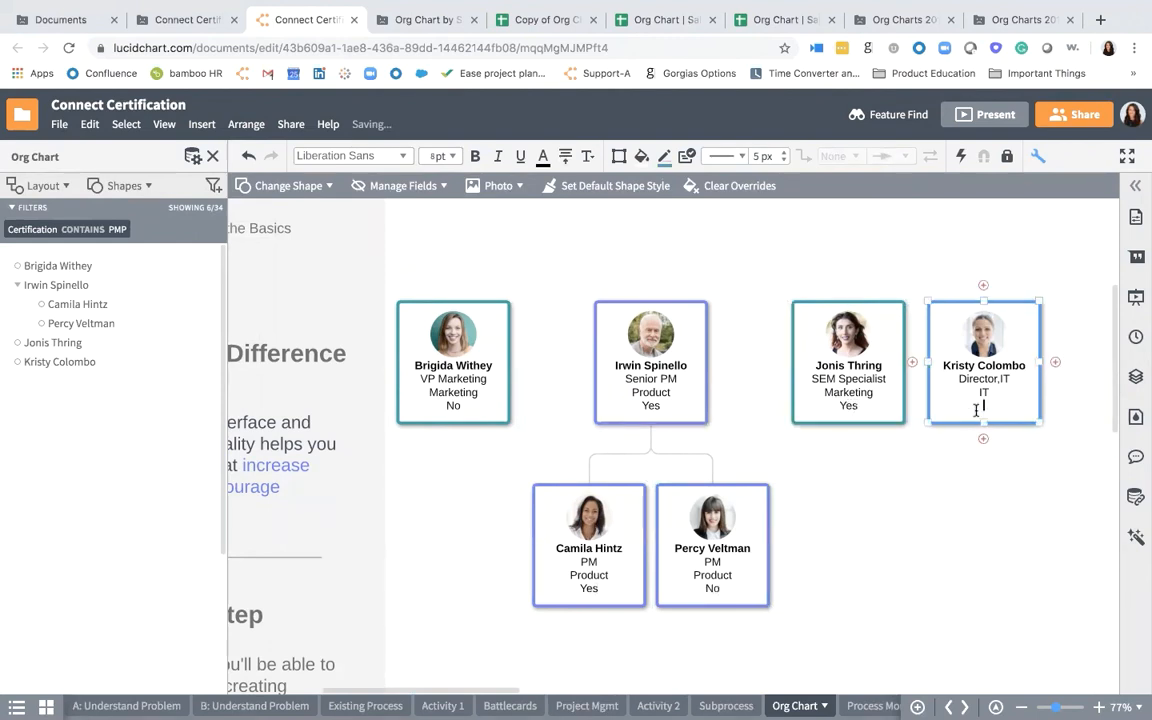
text(No)
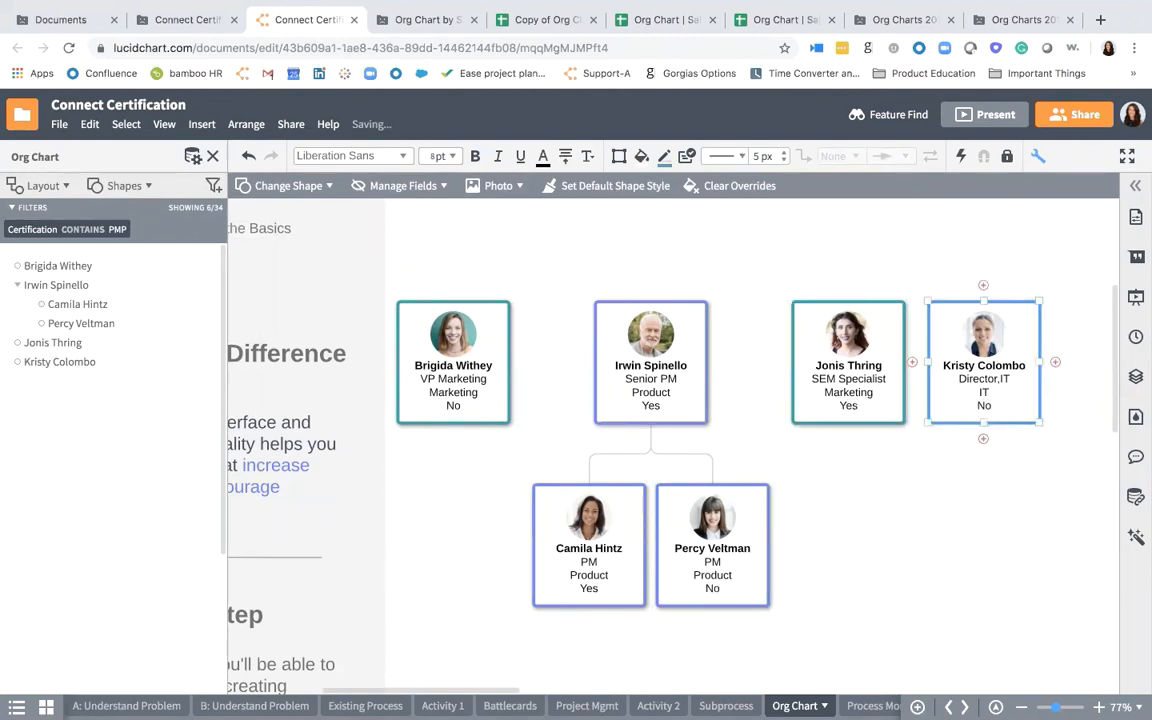
- Replace the PMP filter with one showing employees whose Certification contains "CCMP"
click(123, 229)
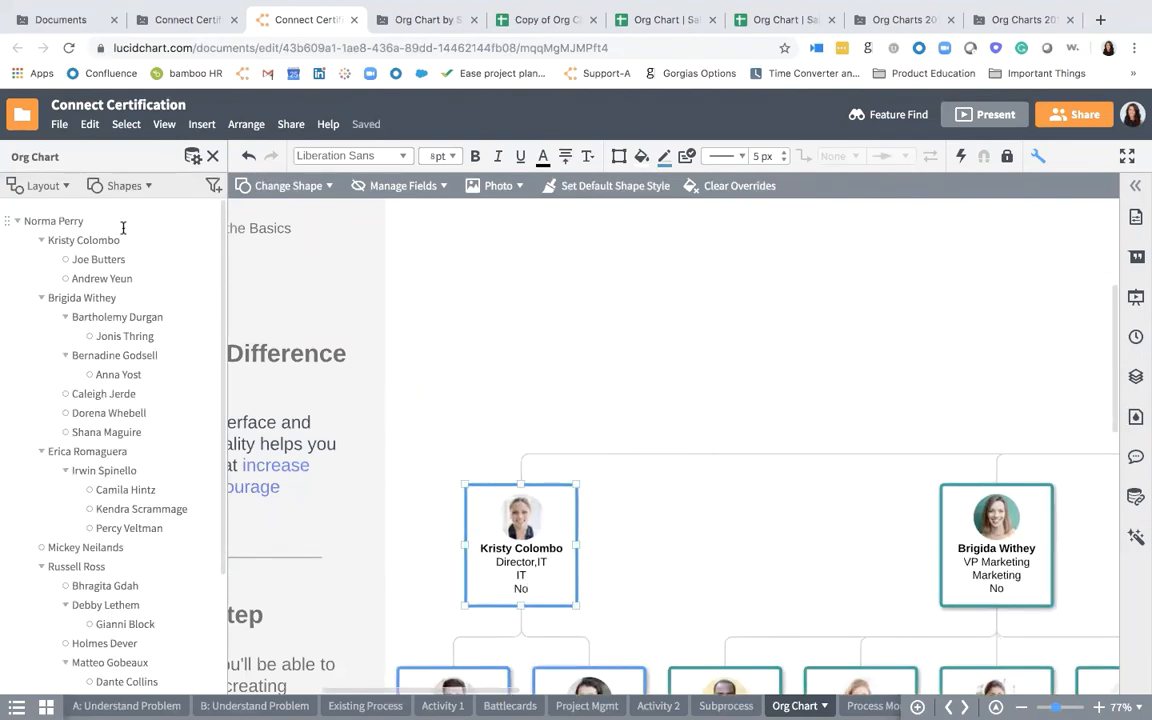
click(213, 186)
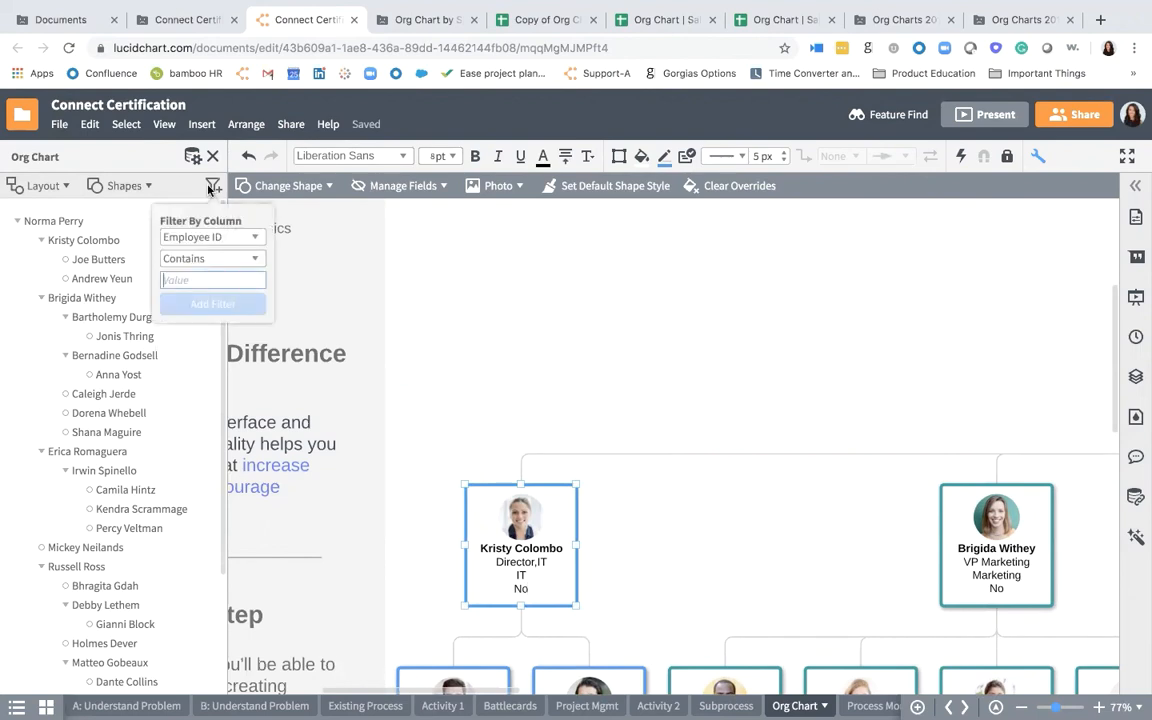
click(216, 249)
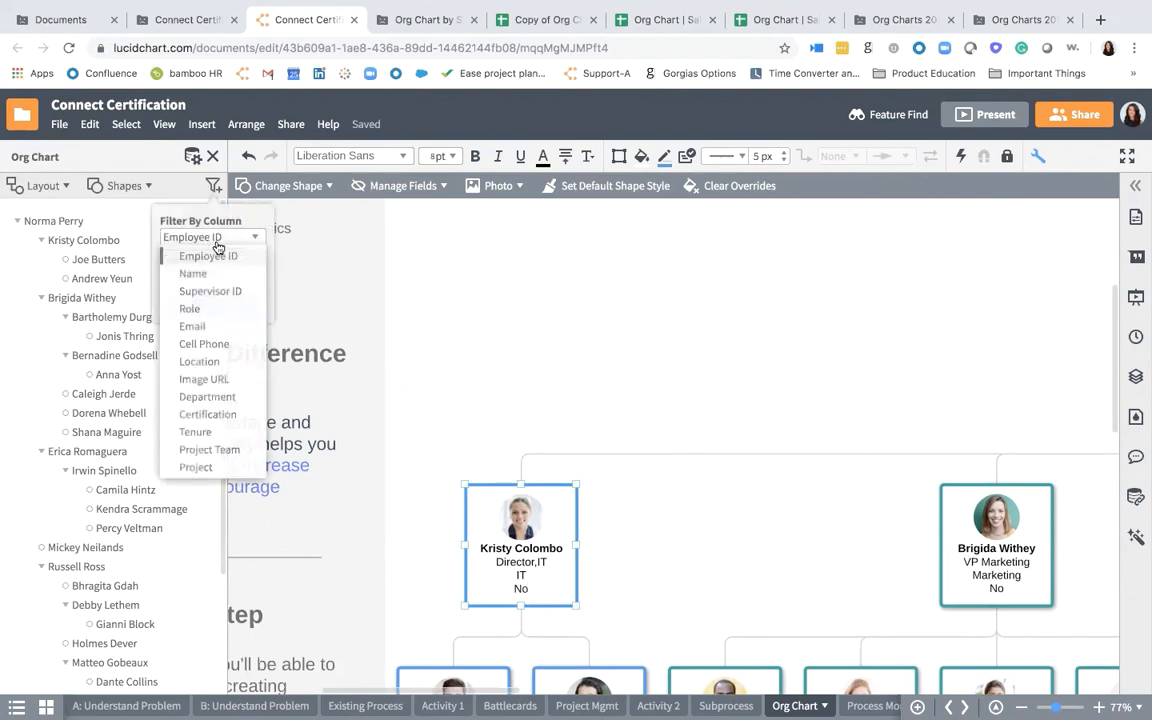
click(229, 424)
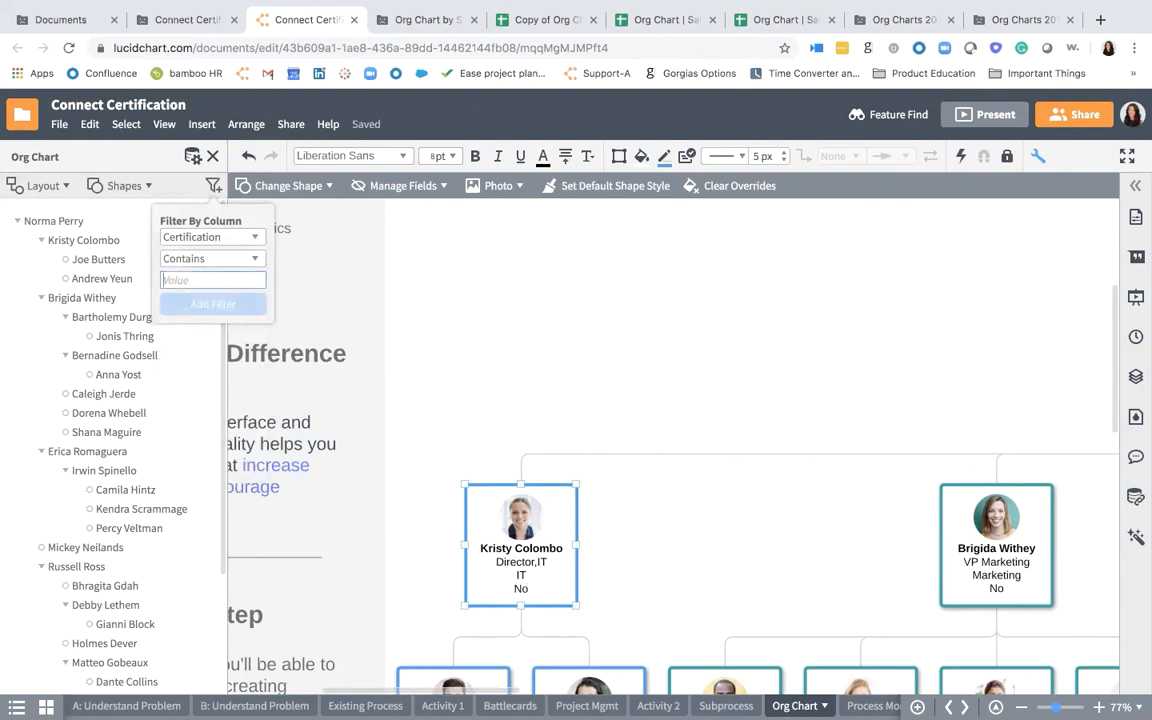
text(CCMP)
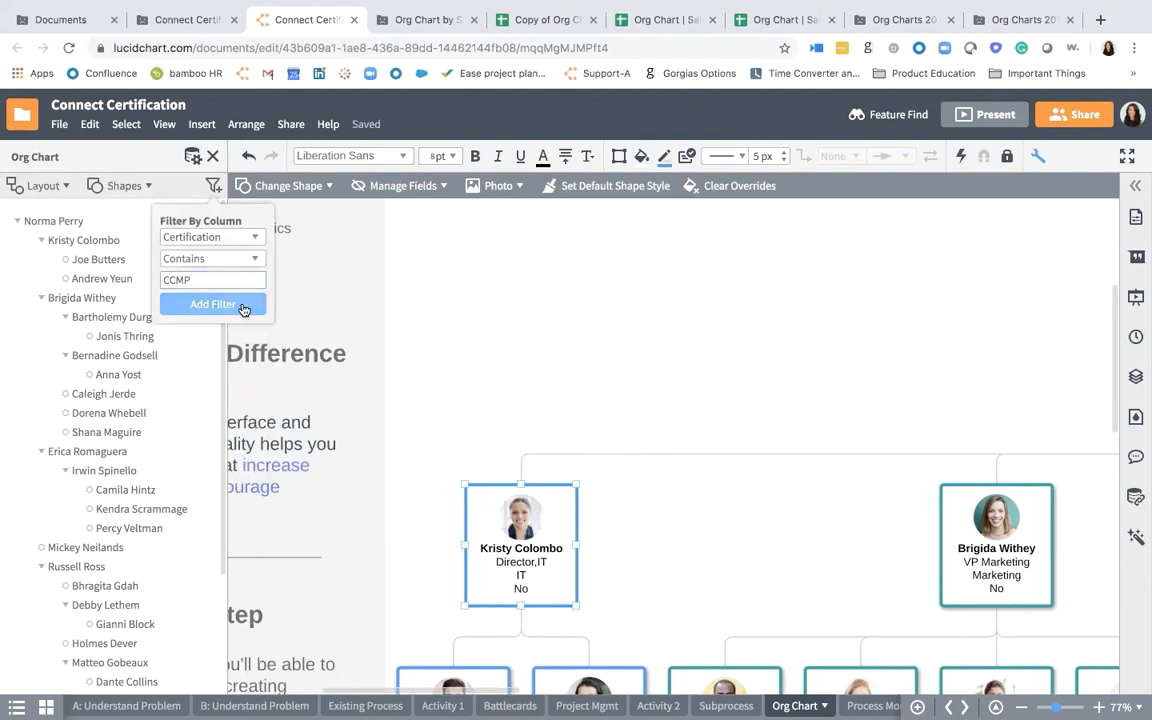
click(213, 304)
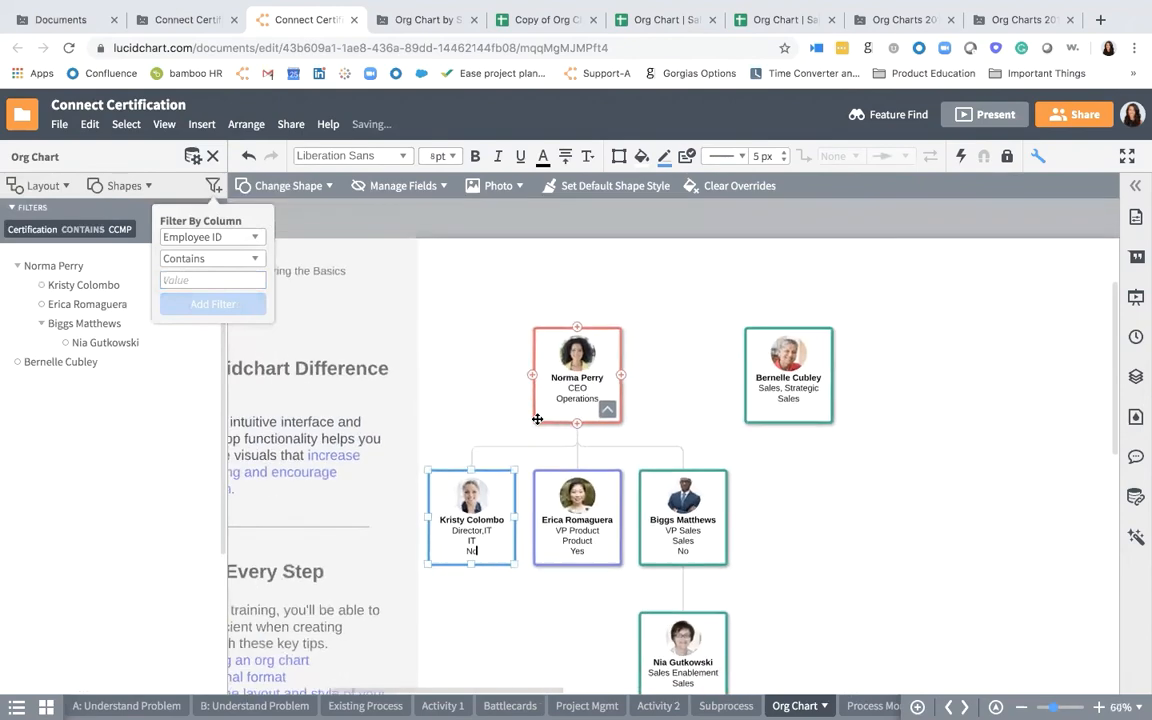
- Set the Project field to Yes on the CEO's card and No on the "Sales, Strategic" employee's card
click(692, 399)
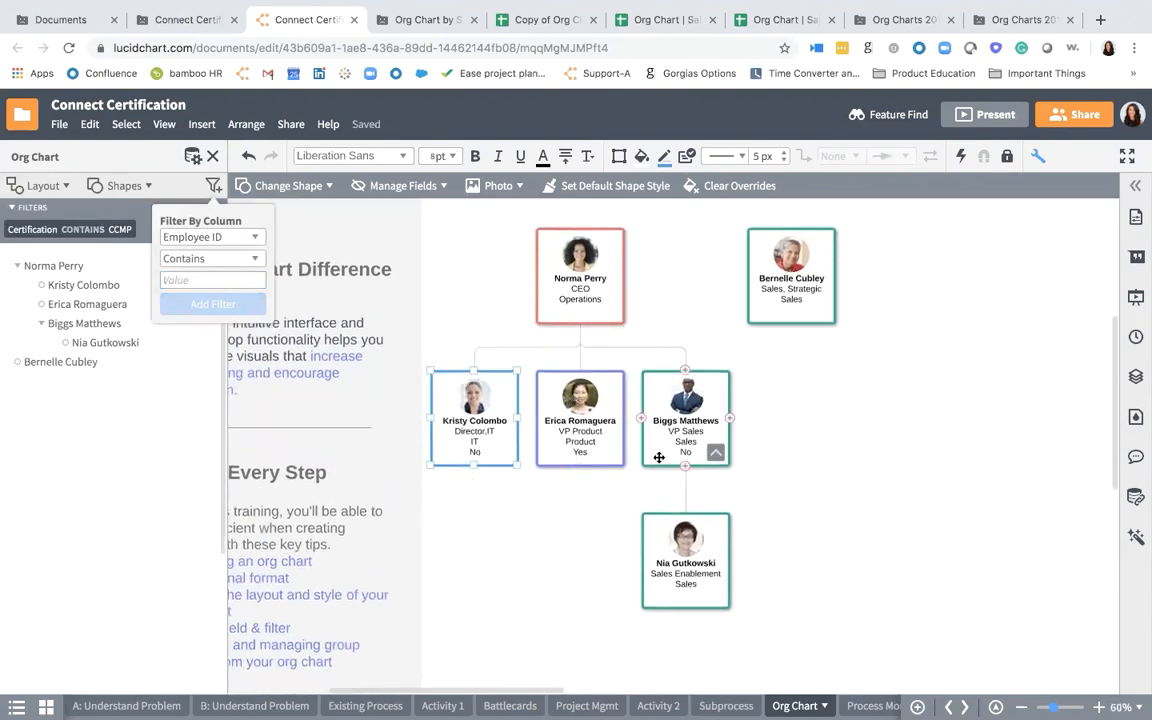
click(578, 313)
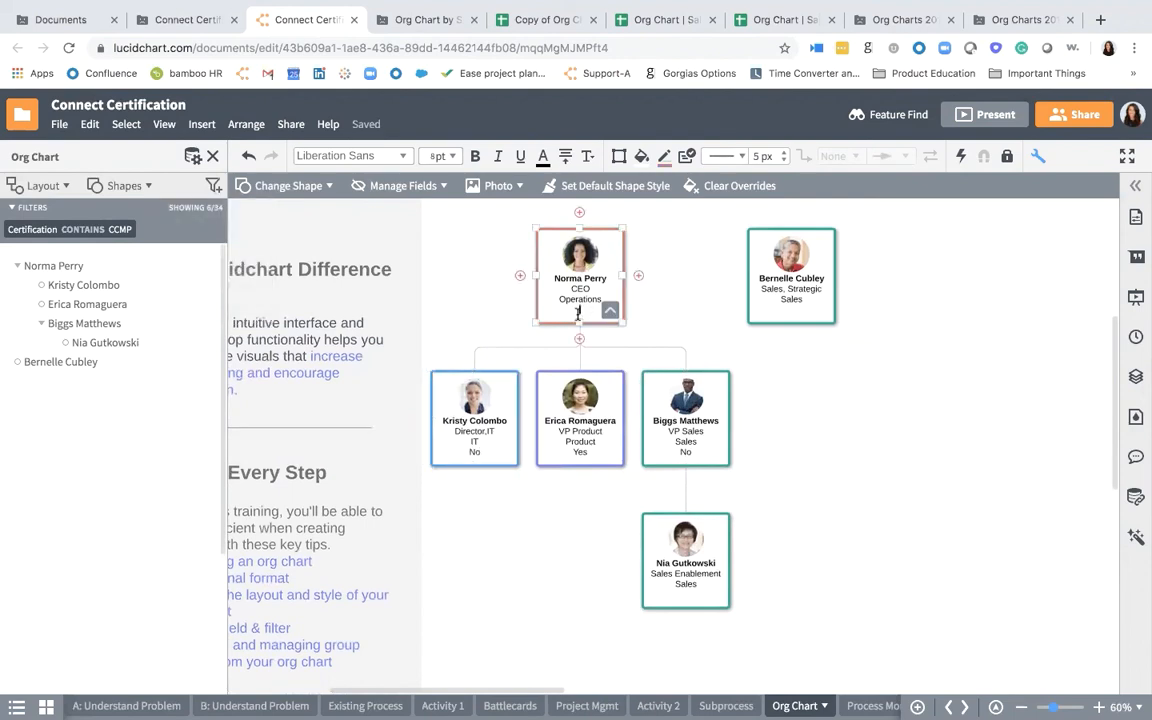
click(799, 309)
text(No)
click(799, 438)
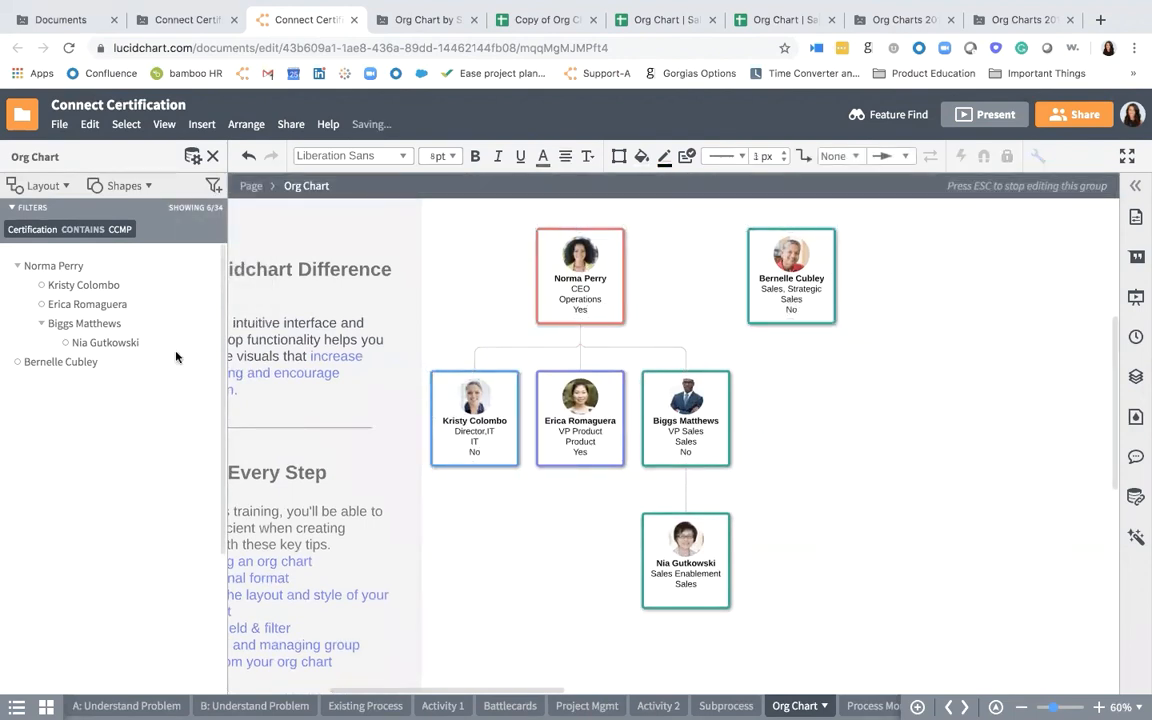
- Remove the CCMP certification filter from the org chart to bring back all employees
click(128, 229)
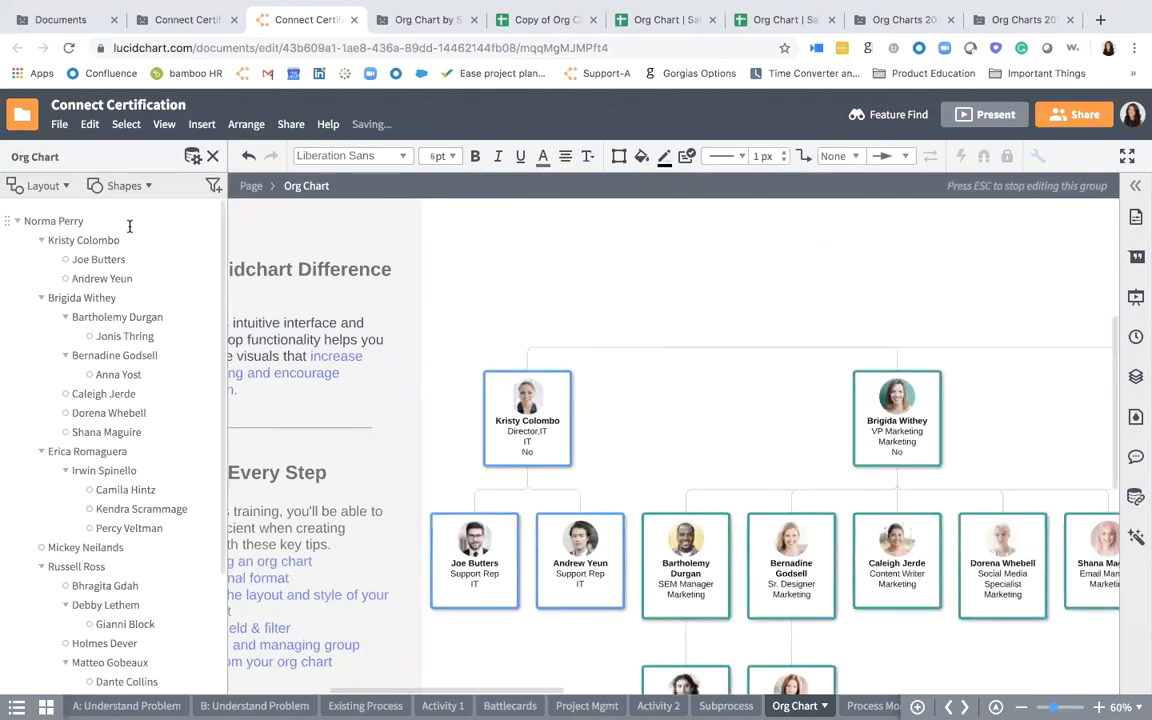
click(488, 375)
scroll(488, 375, down, 3)
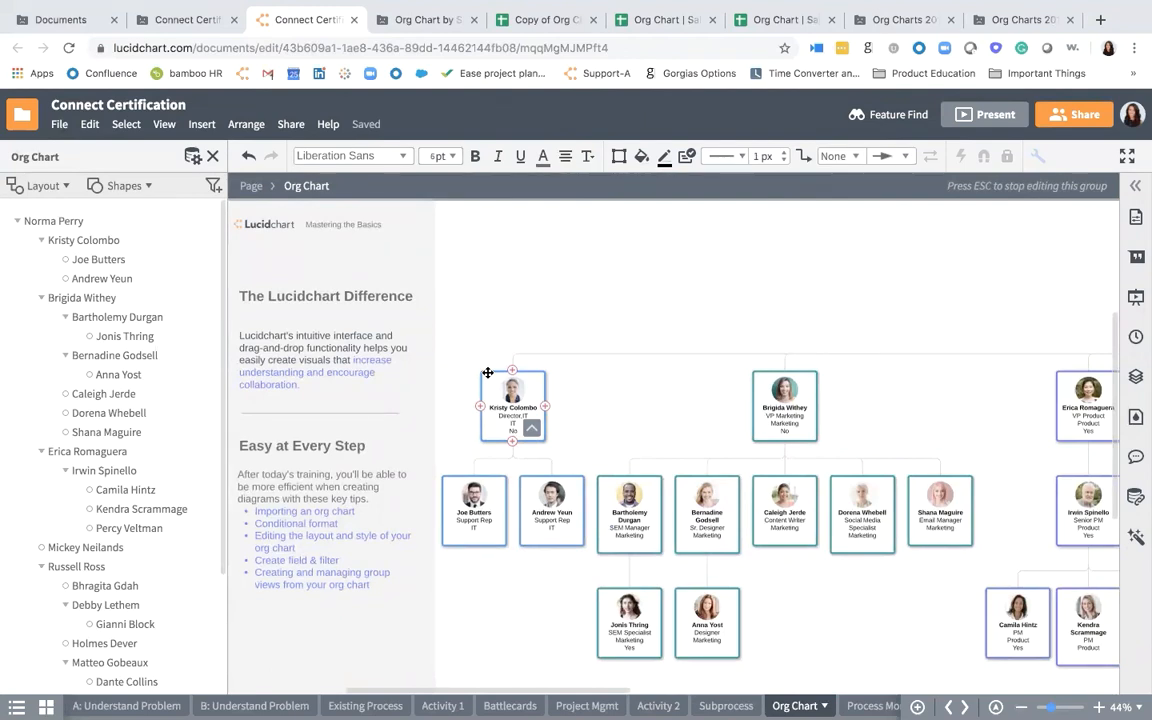
- Create a group view from the org chart grouped by the Project Team field, preserving the conditional formatting rules
click(70, 186)
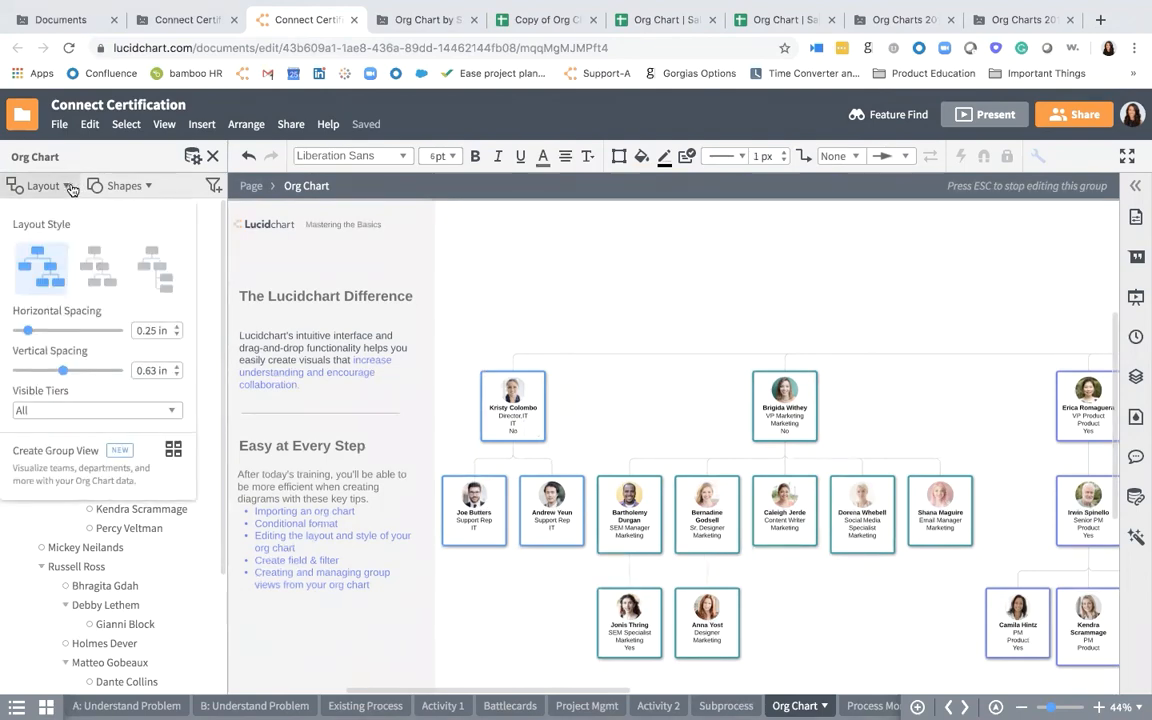
click(66, 468)
click(712, 553)
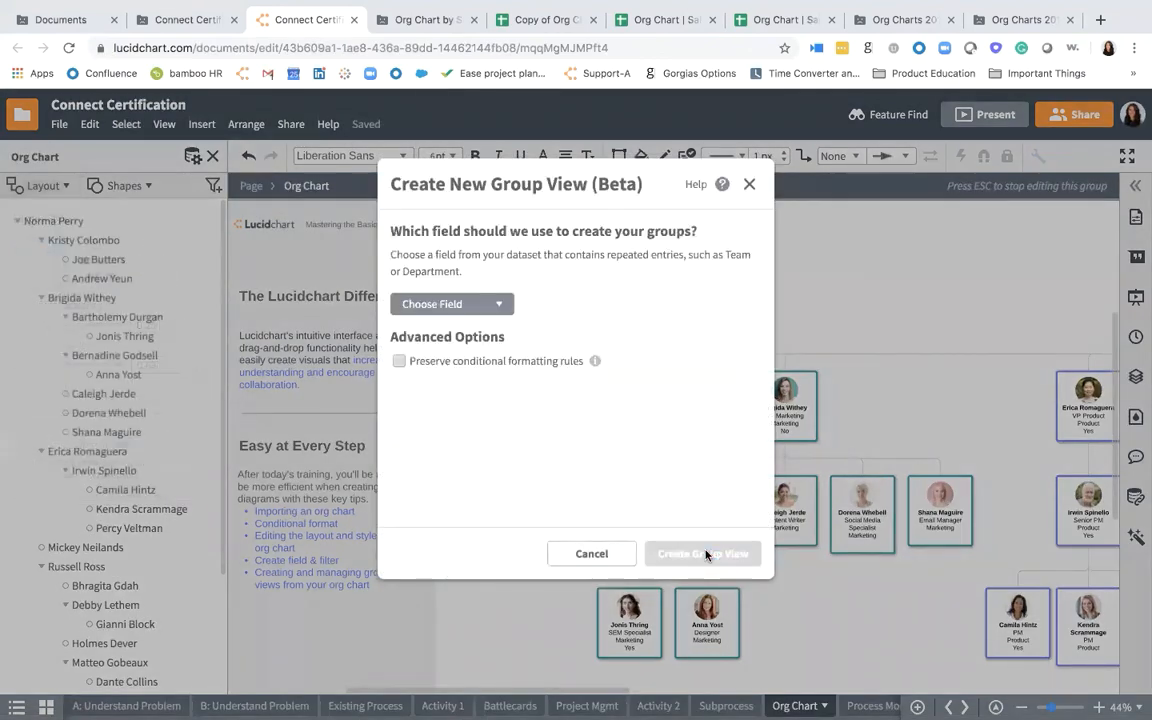
click(436, 364)
click(437, 303)
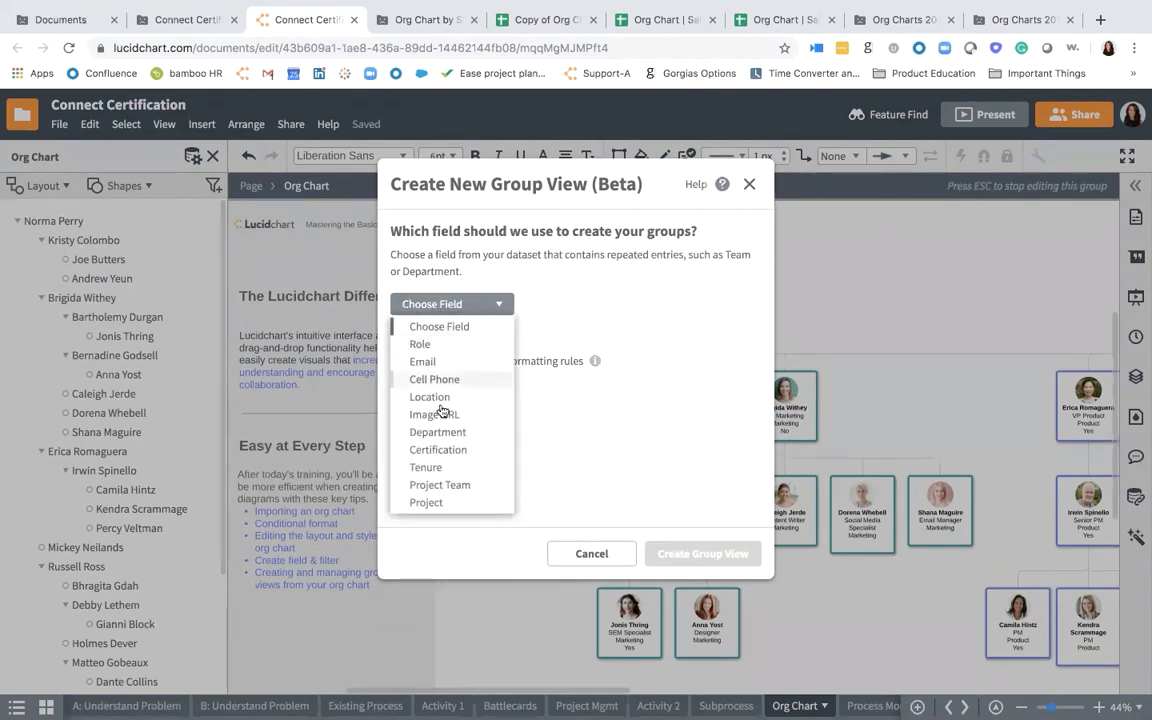
click(457, 483)
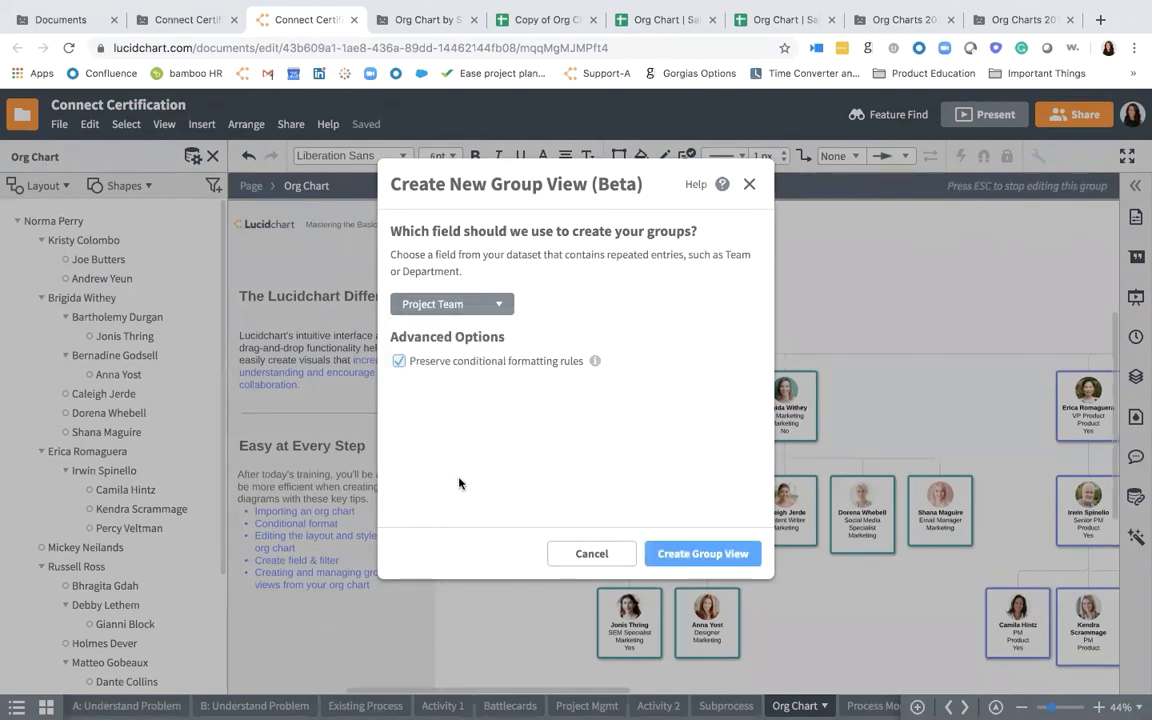
click(679, 554)
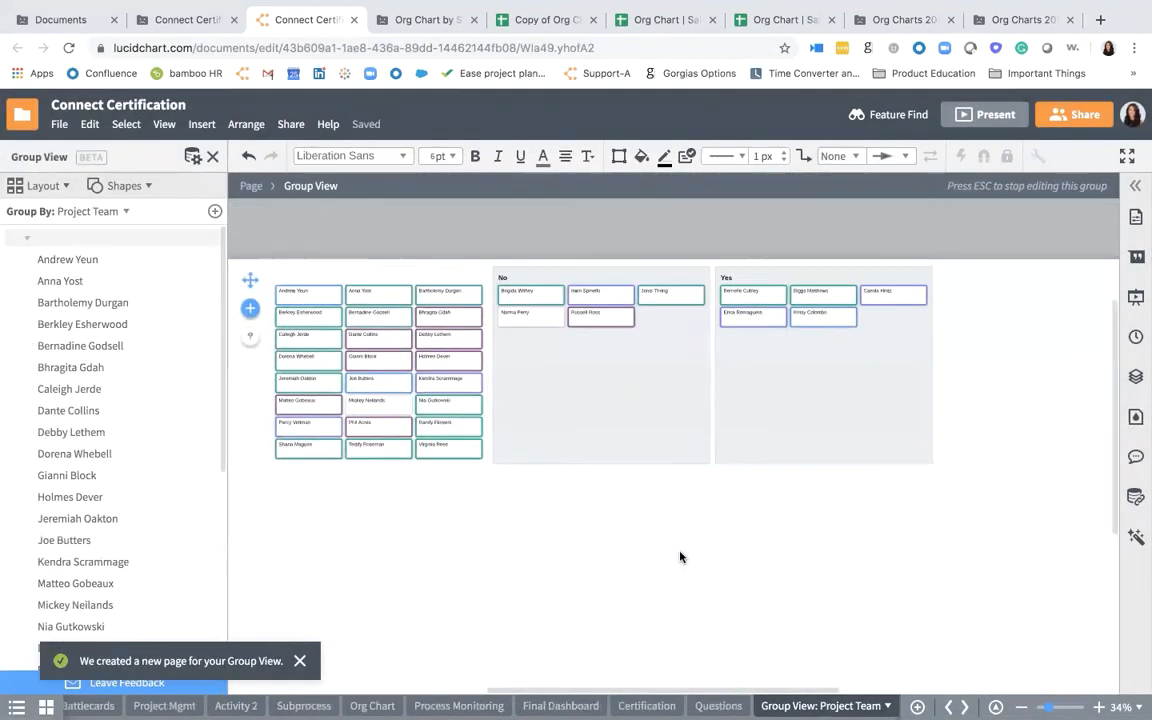
scroll(651, 459, up, 3)
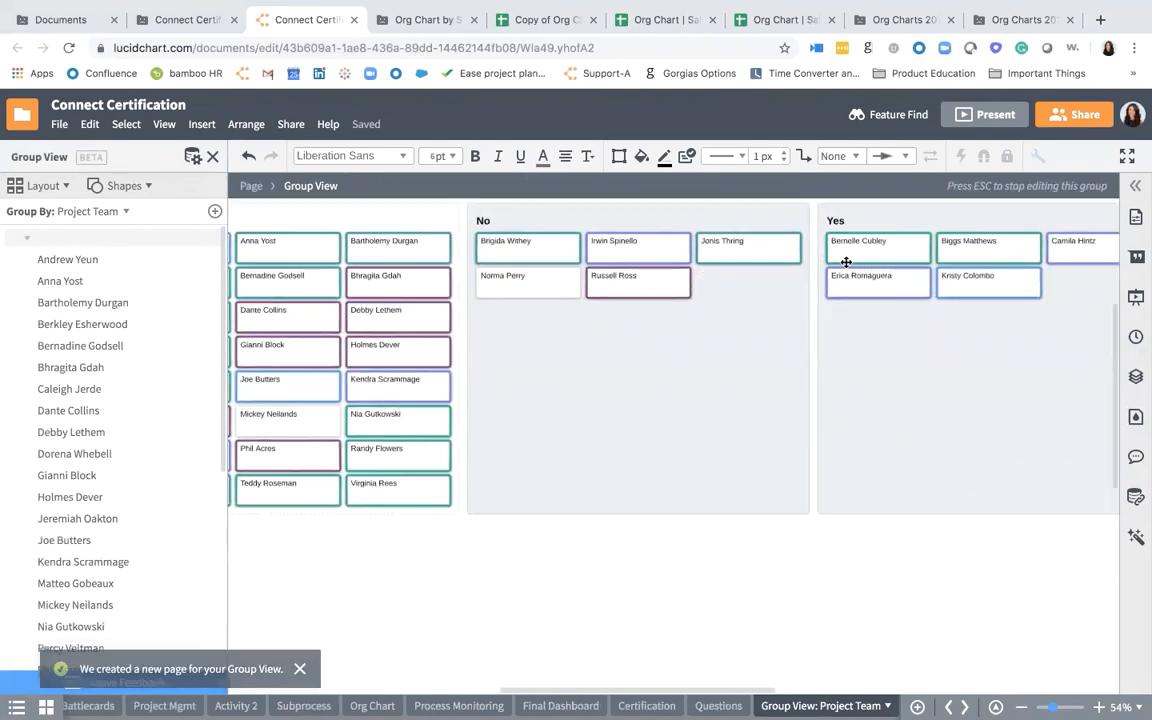
- Move the last card in the unassigned group's second row to the No group and the card that replaces it to the Yes group
drag(420, 288, 745, 375)
drag(433, 288, 800, 290)
scroll(806, 281, right, 1)
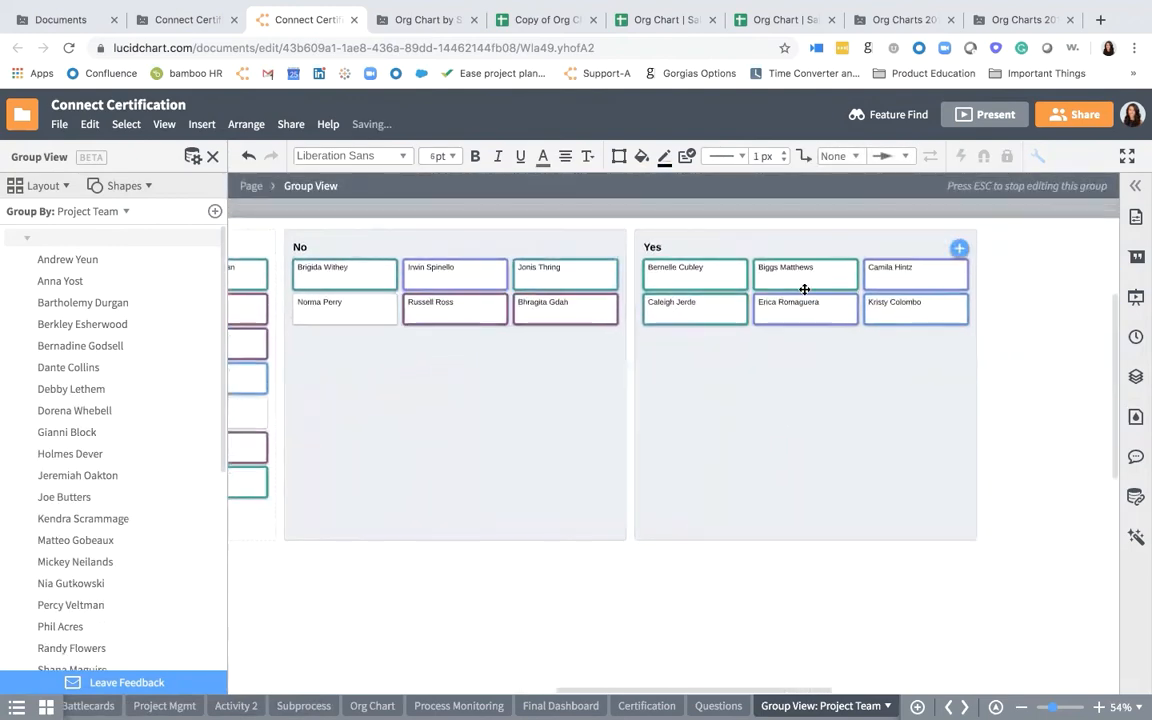
- Show the Cell Phone and Location fields alongside Name on the group view's employee cards
scroll(802, 288, up, 3)
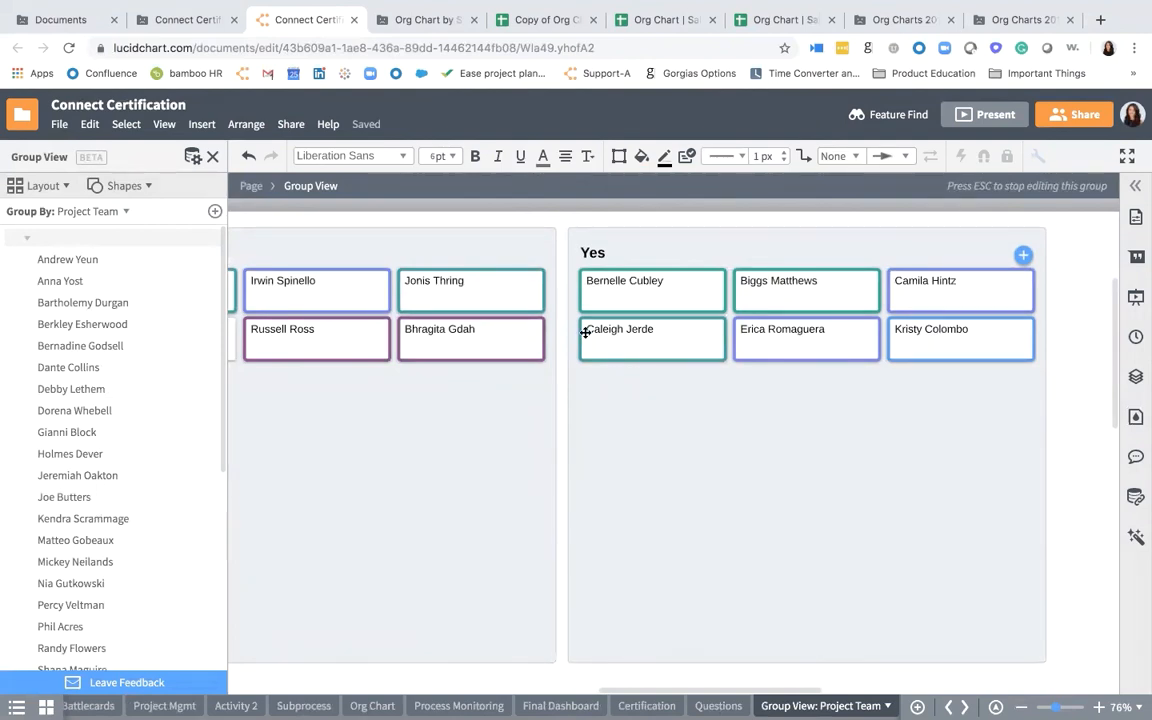
click(140, 188)
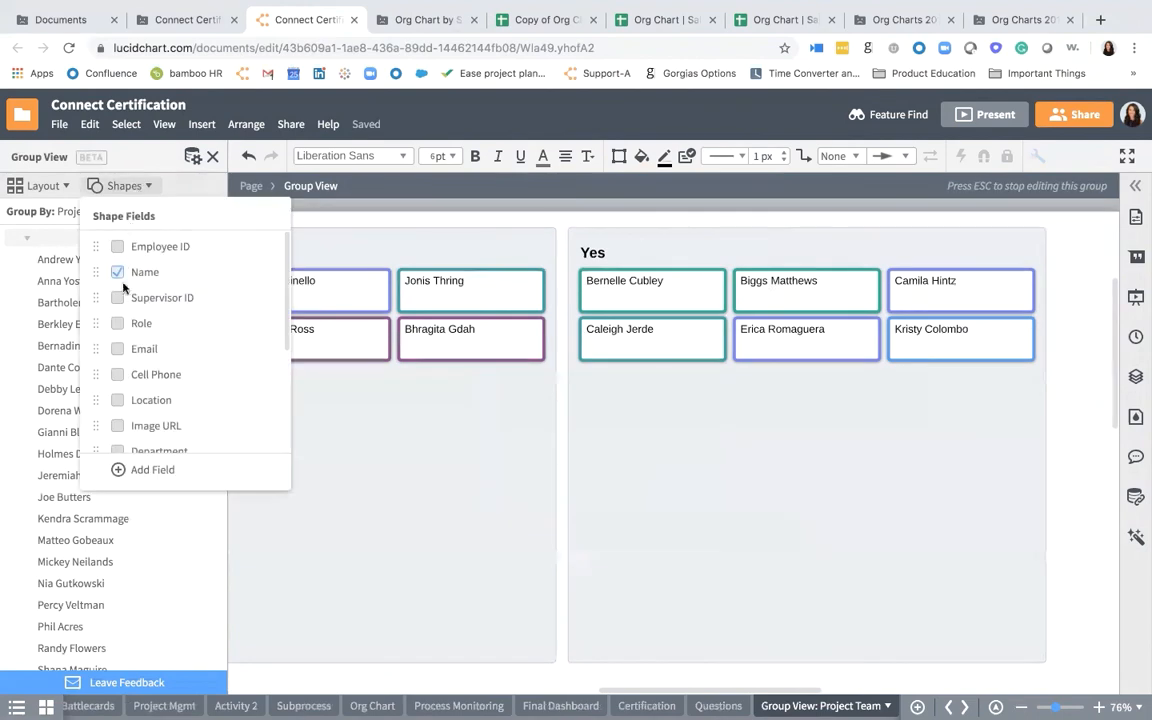
click(119, 375)
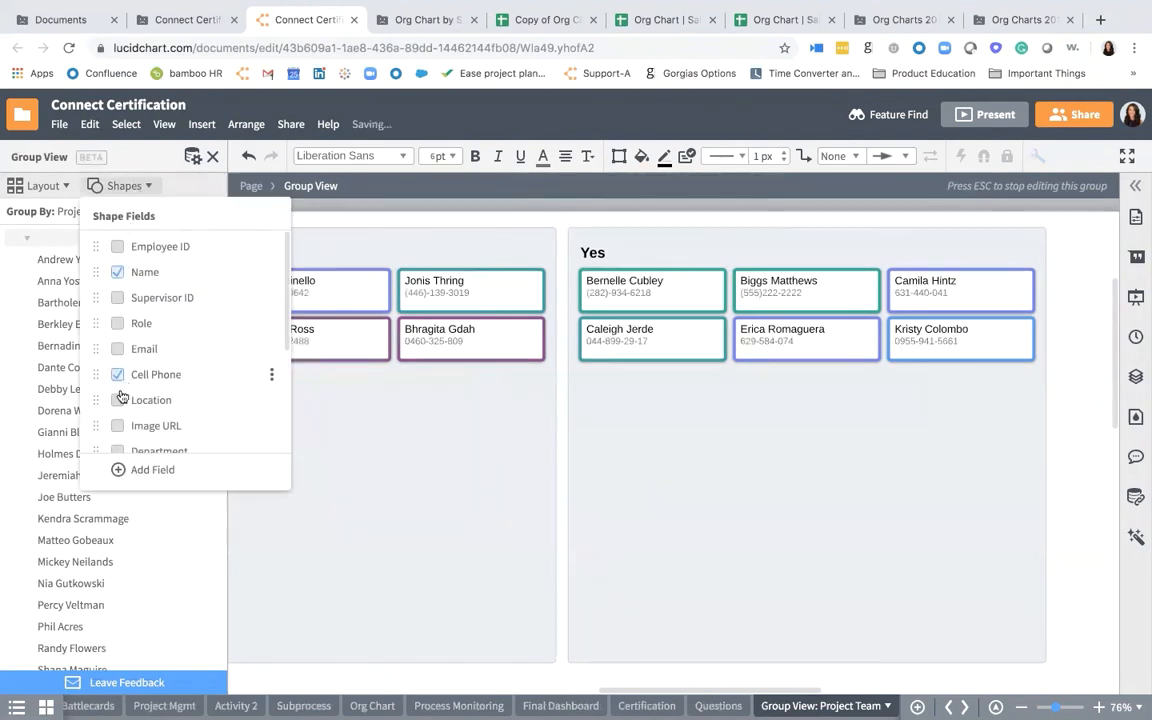
click(117, 400)
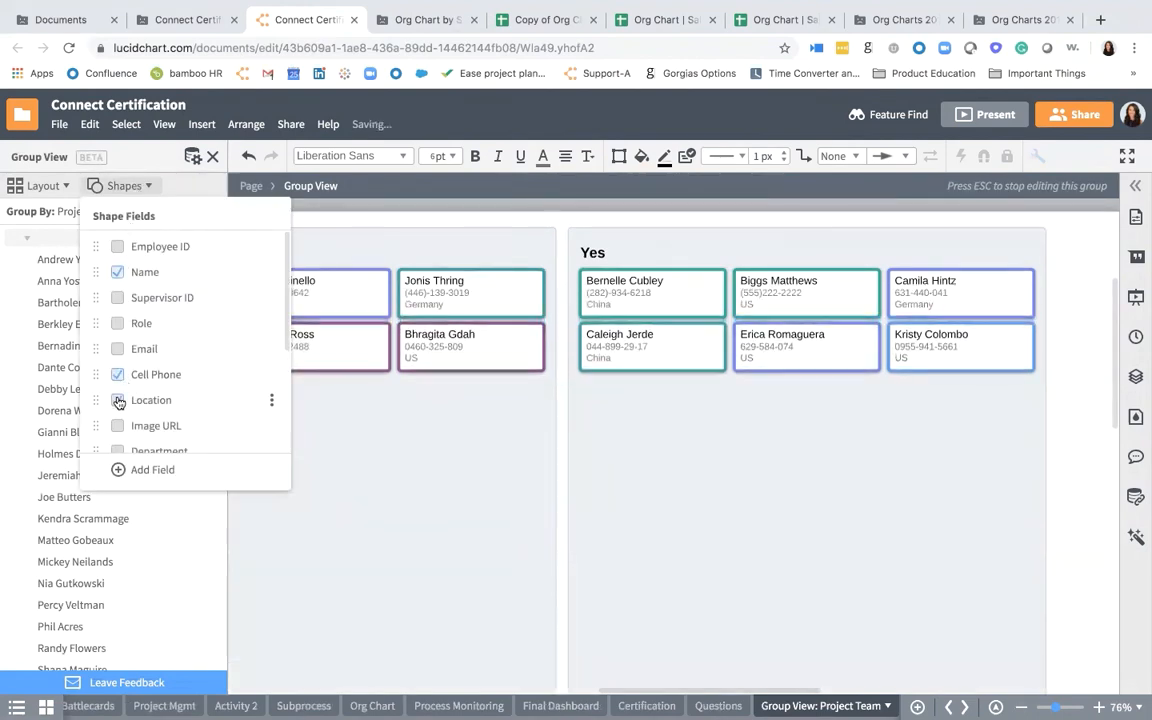
click(671, 455)
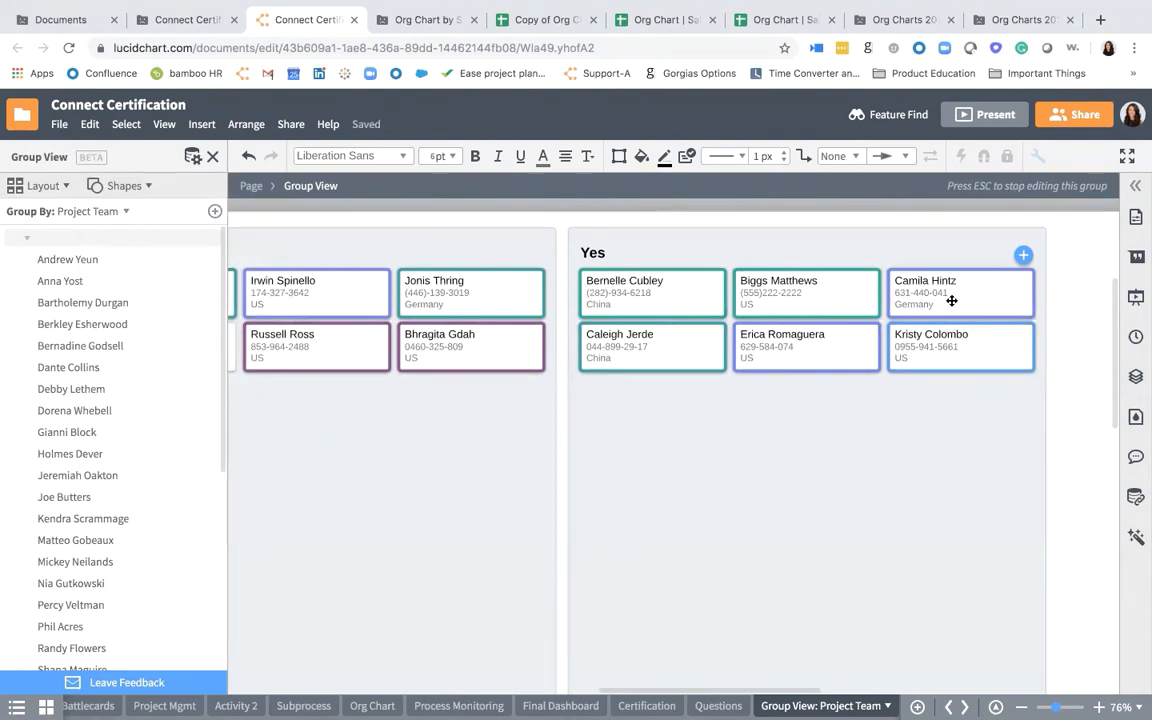
- Move the third employee card in the Yes group's first row into the No group
drag(948, 308, 427, 436)
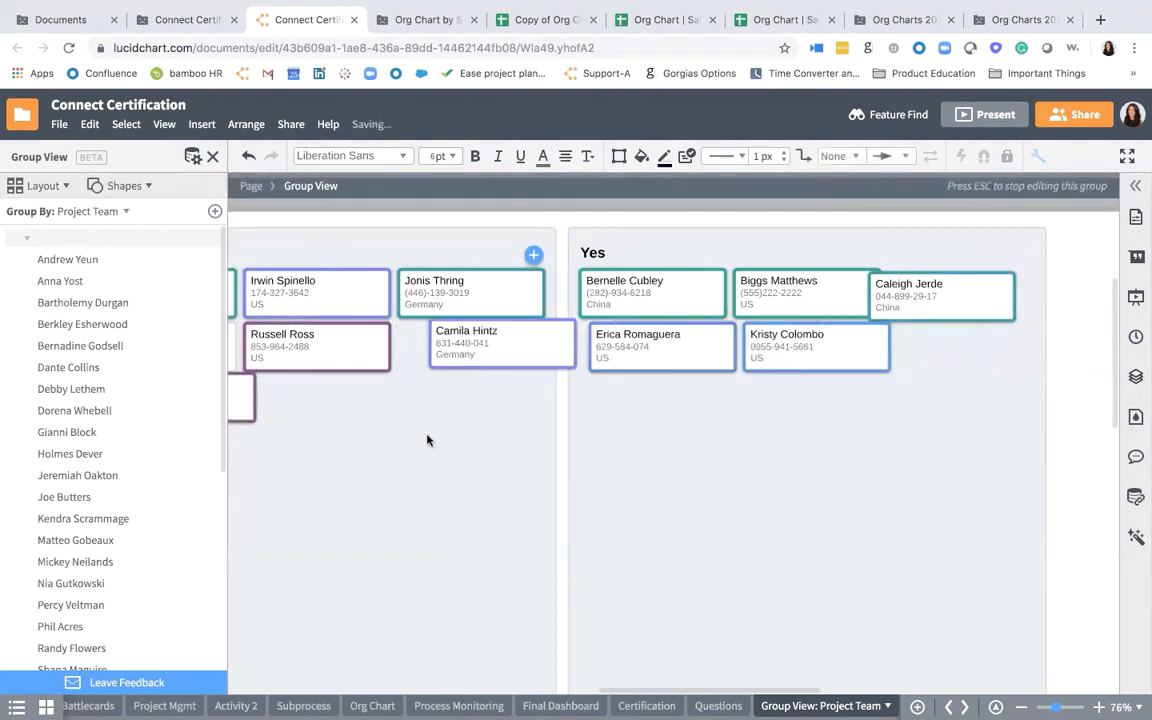
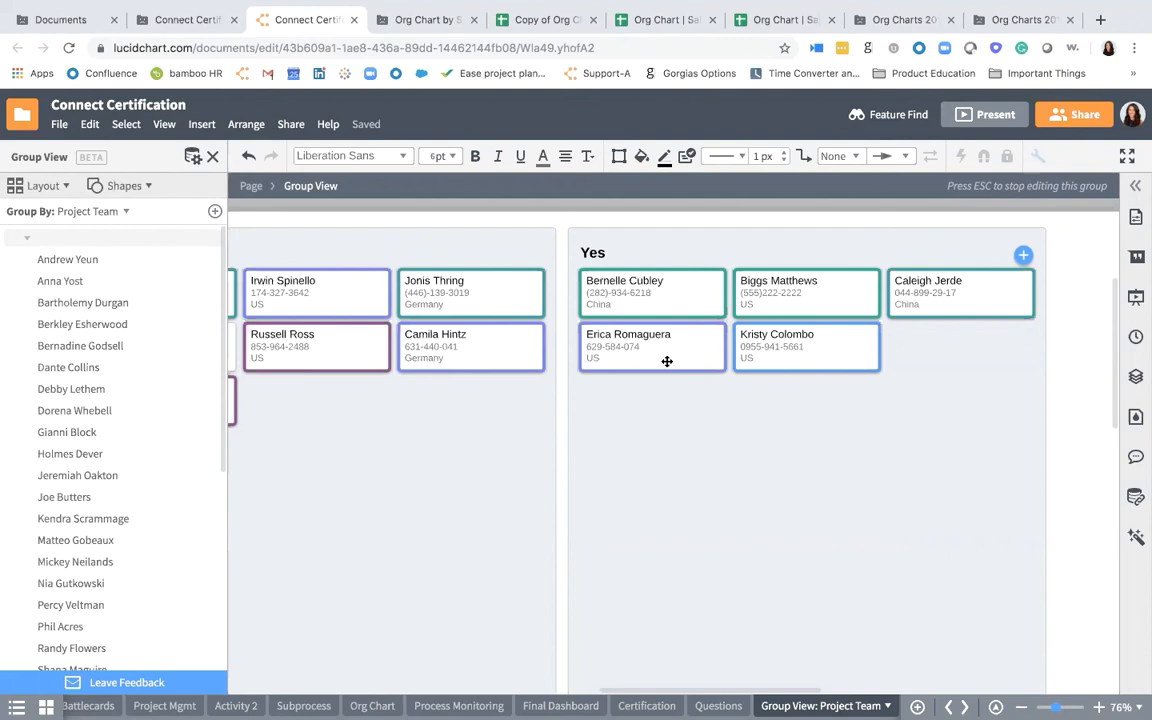
- Limit the org chart on the Org Chart page to two visible tiers
click(372, 705)
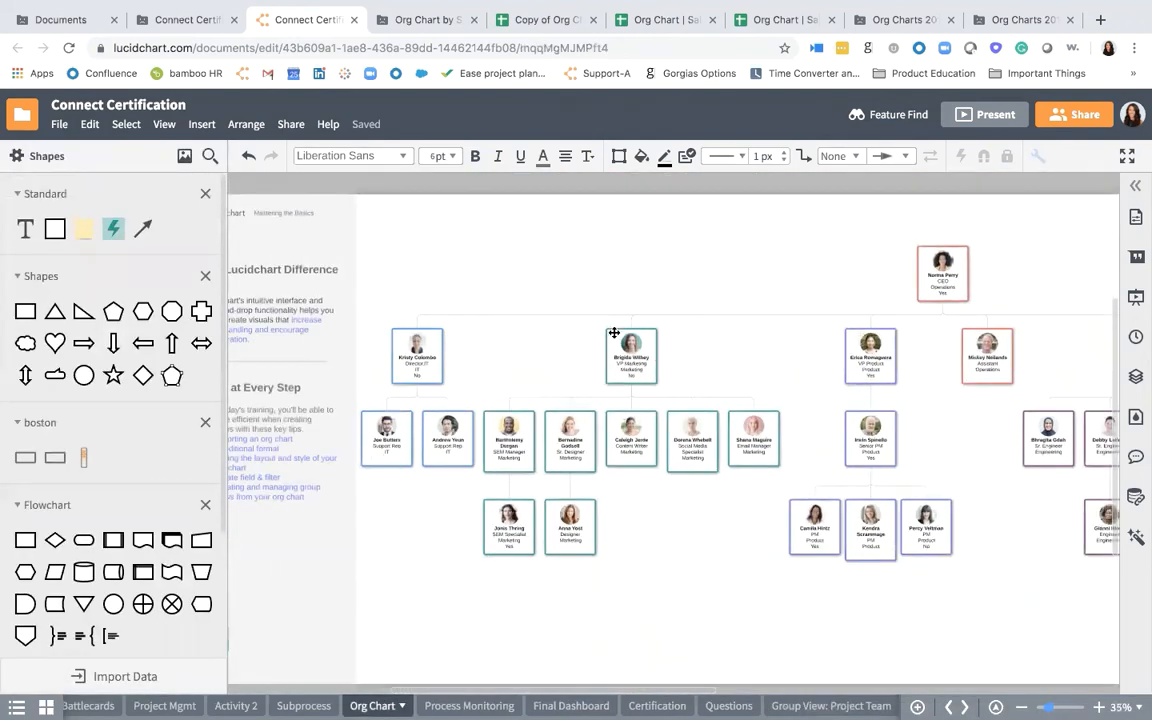
double_click(614, 338)
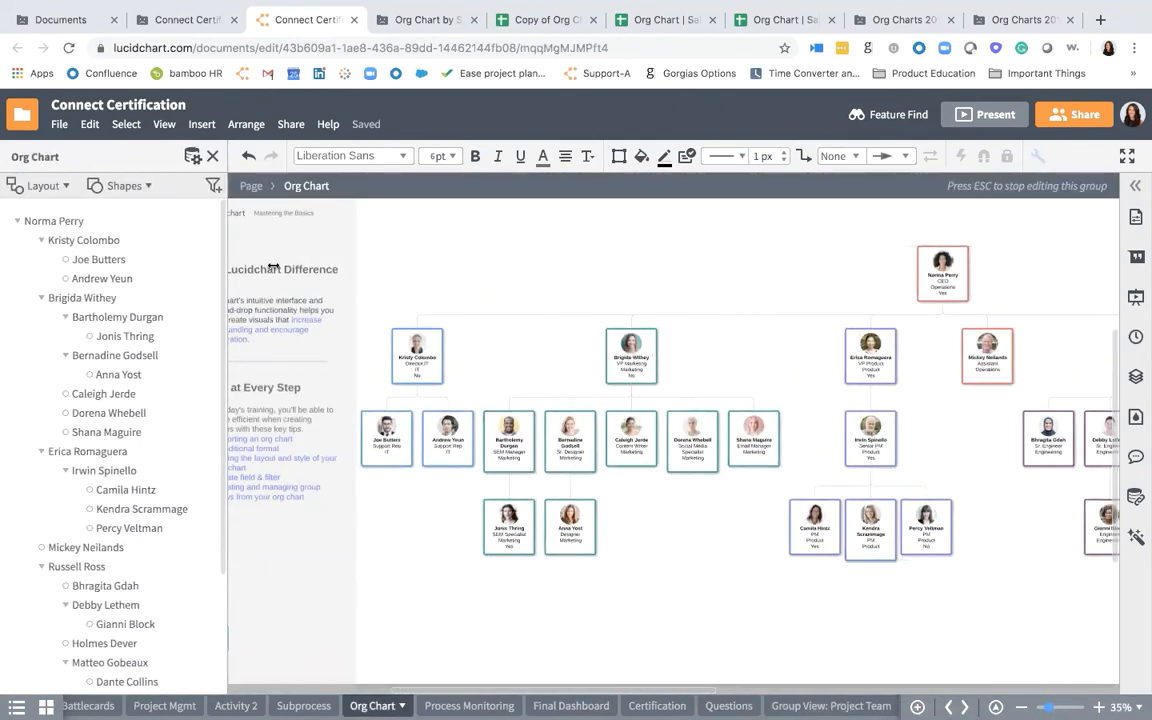
click(58, 188)
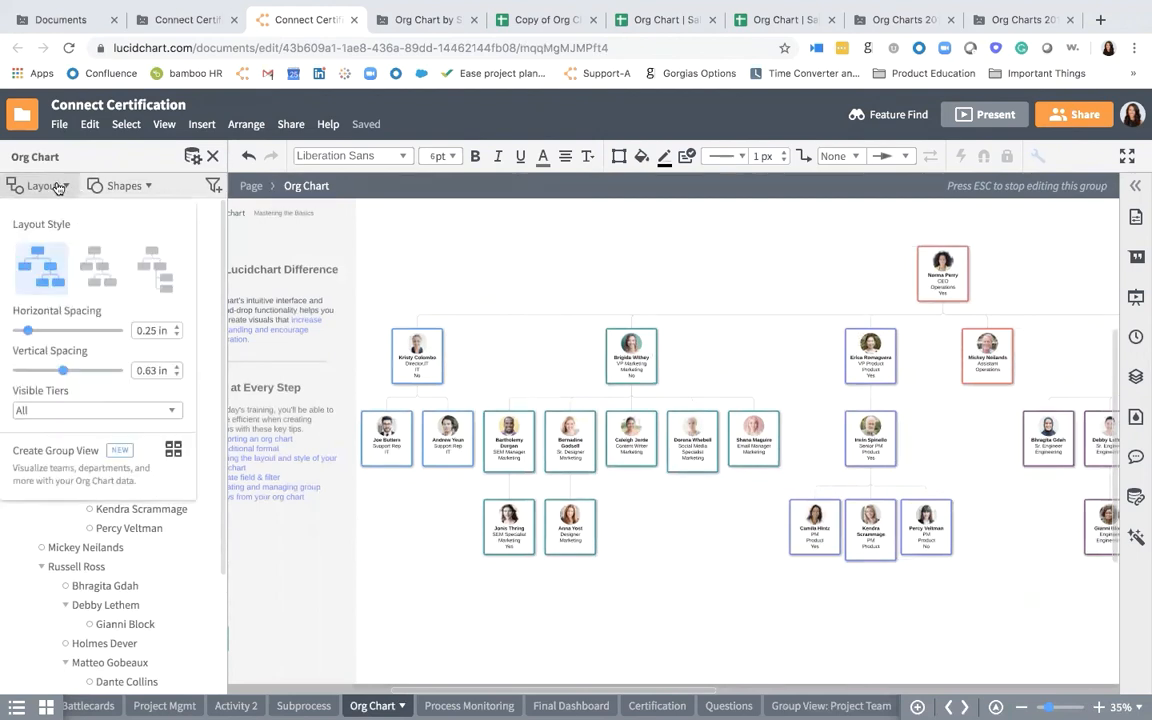
click(62, 410)
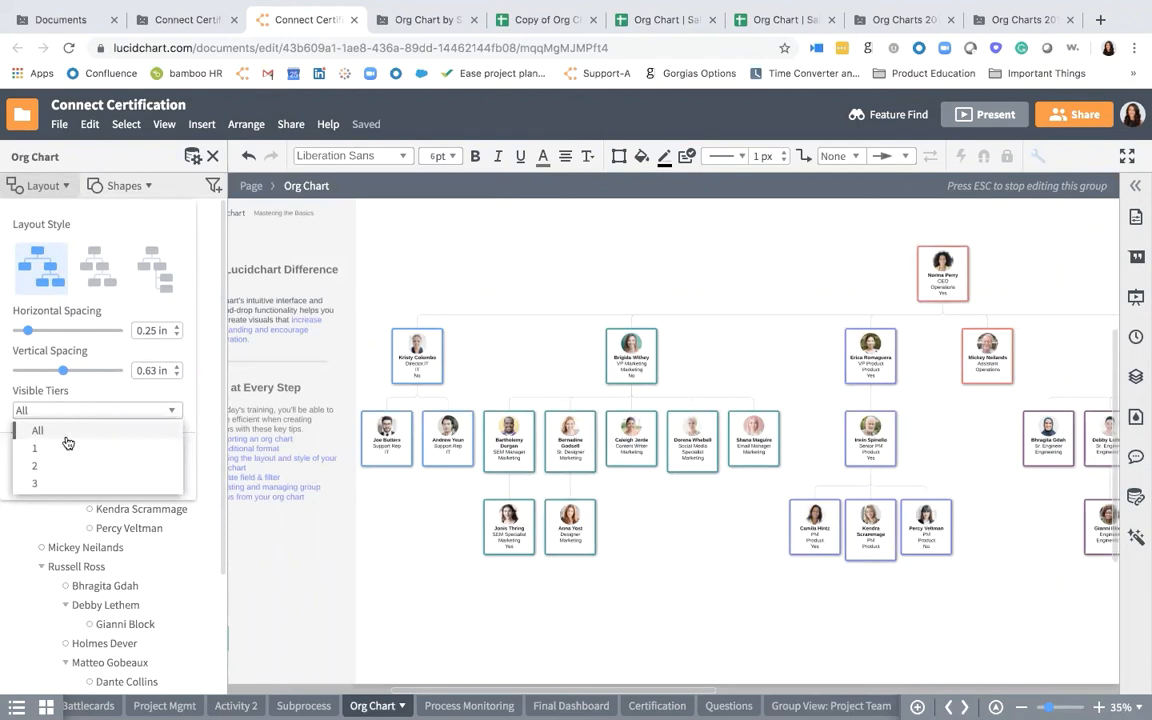
click(72, 464)
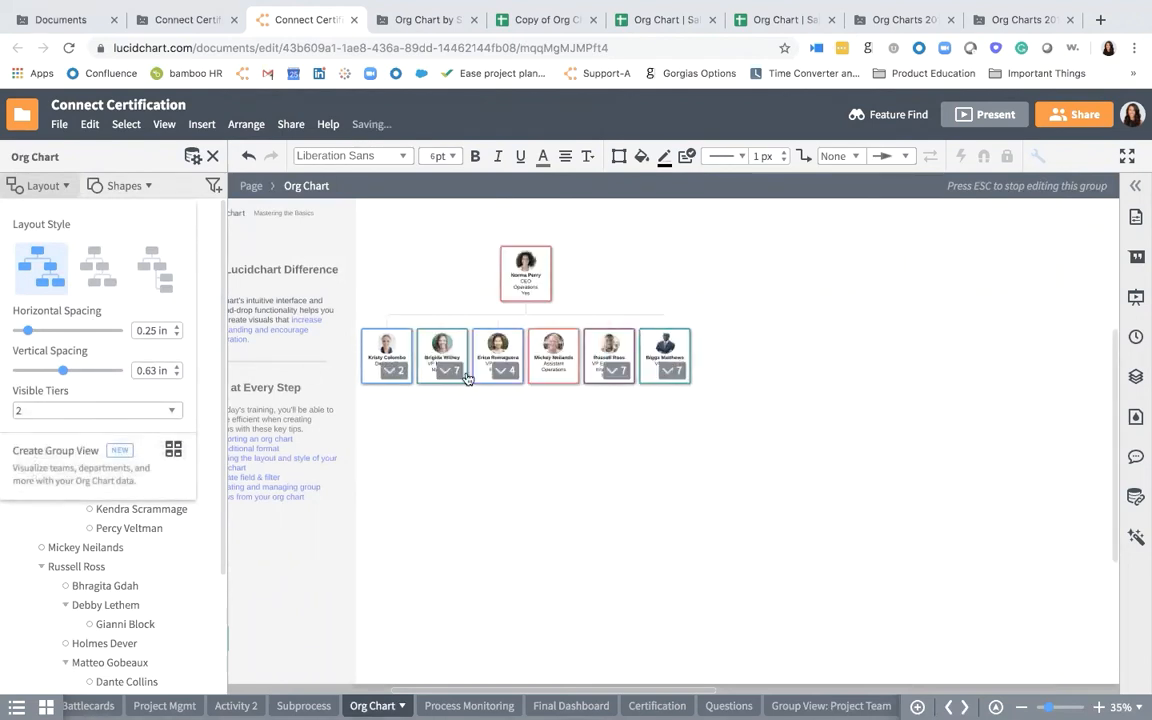
- Expand the reports under the VP Sales card and its Sr. Mgr, Strategic Sales card, and collapse both branches again
scroll(467, 377, up, 3)
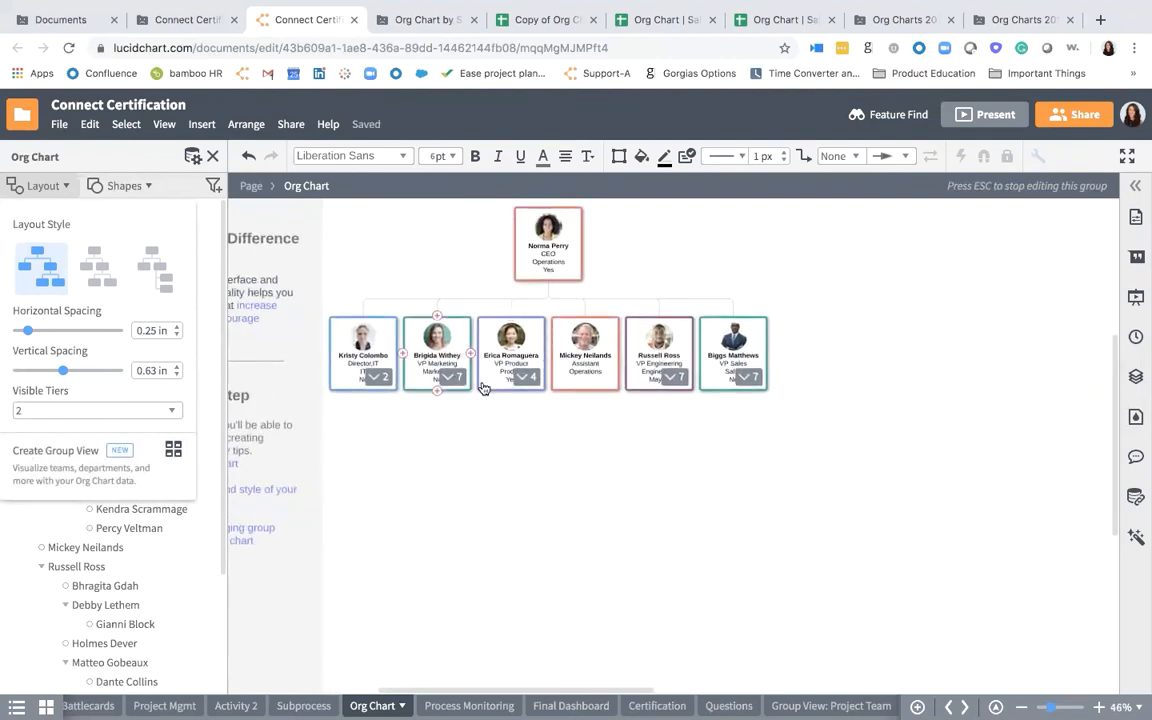
click(756, 379)
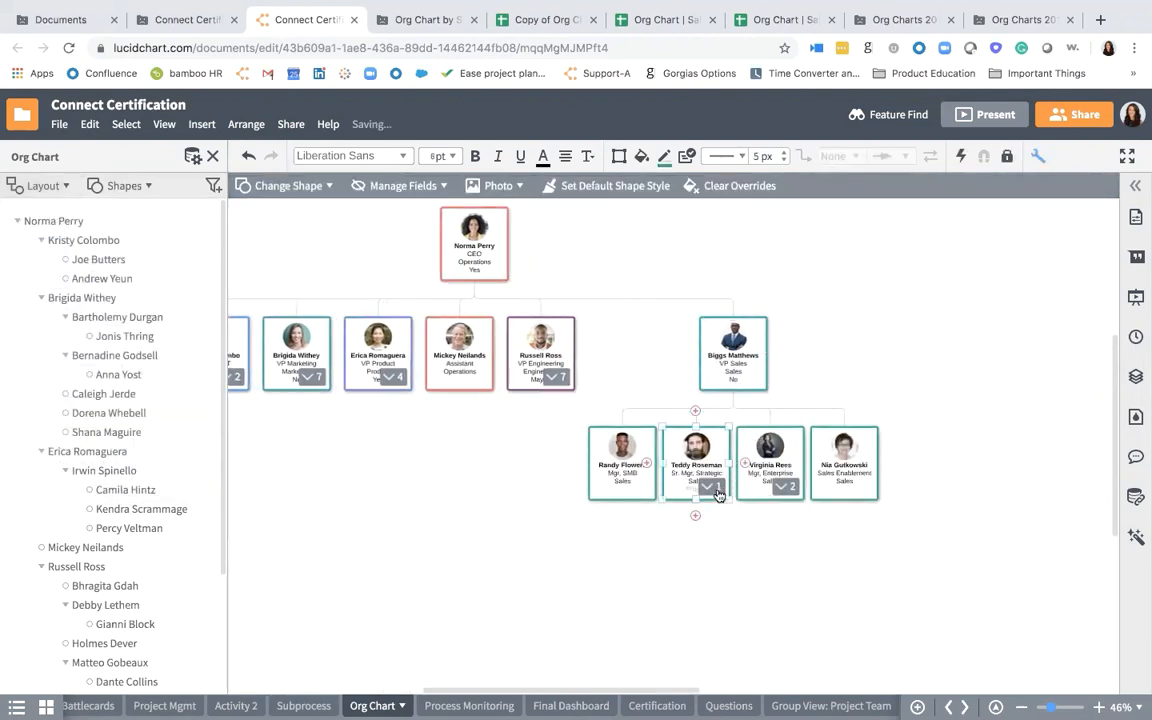
click(716, 492)
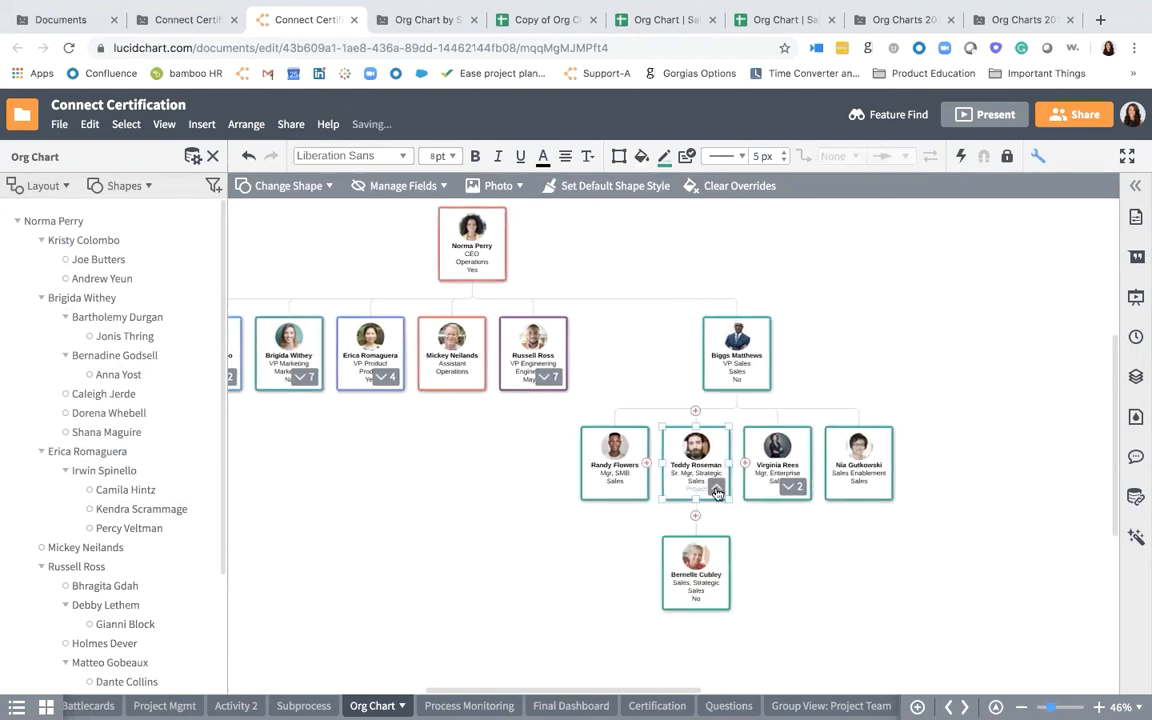
click(716, 488)
click(753, 384)
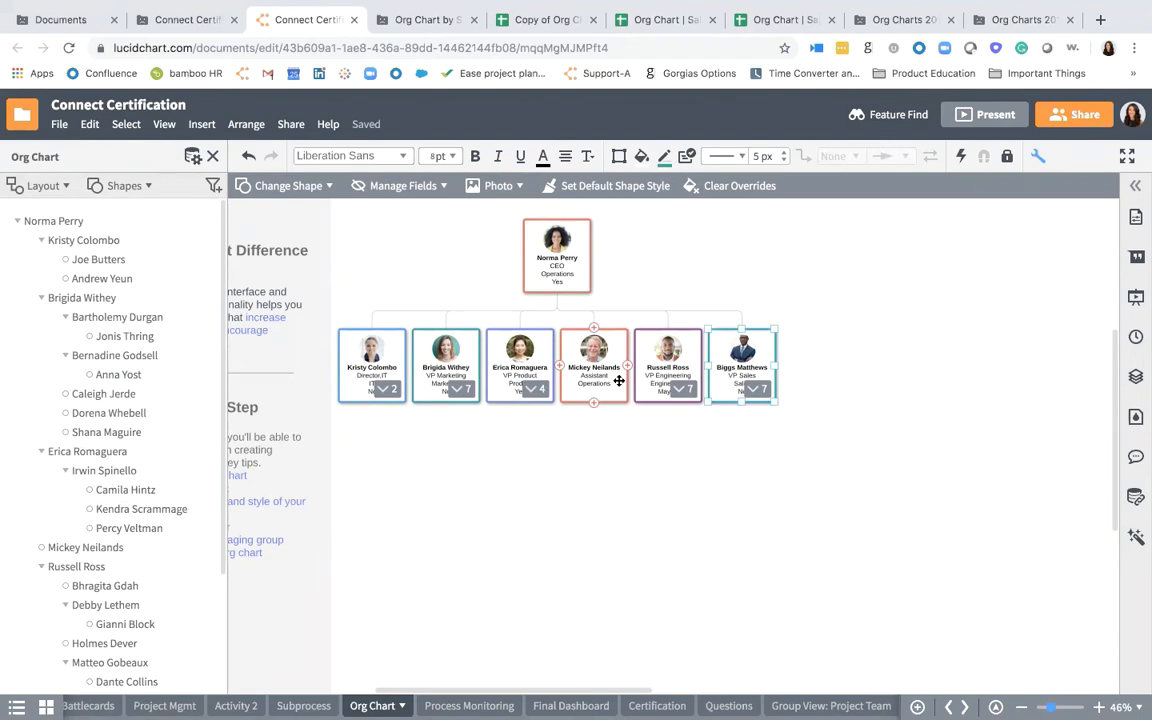
- Switch to the Org Charts 201 document in the last open browser tab and reload it
click(402, 24)
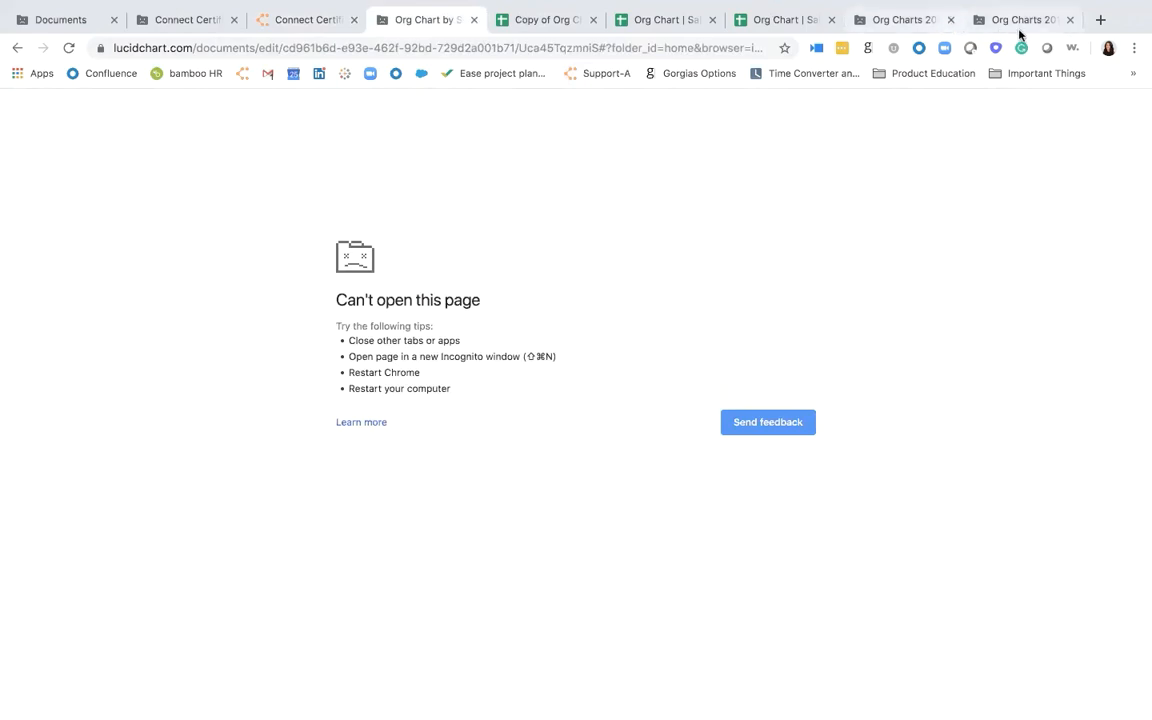
click(1020, 24)
click(742, 418)
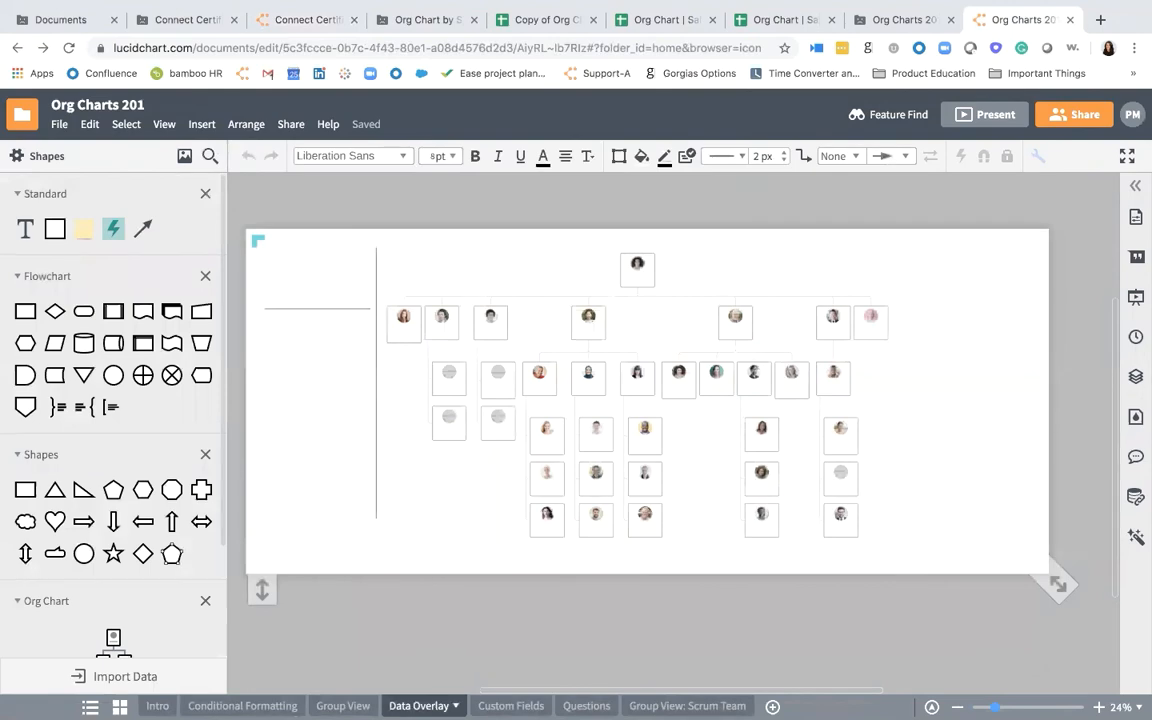
- Show the document's Questions page and examine the webinar, Training Hub and YouTube playlist resources
click(586, 706)
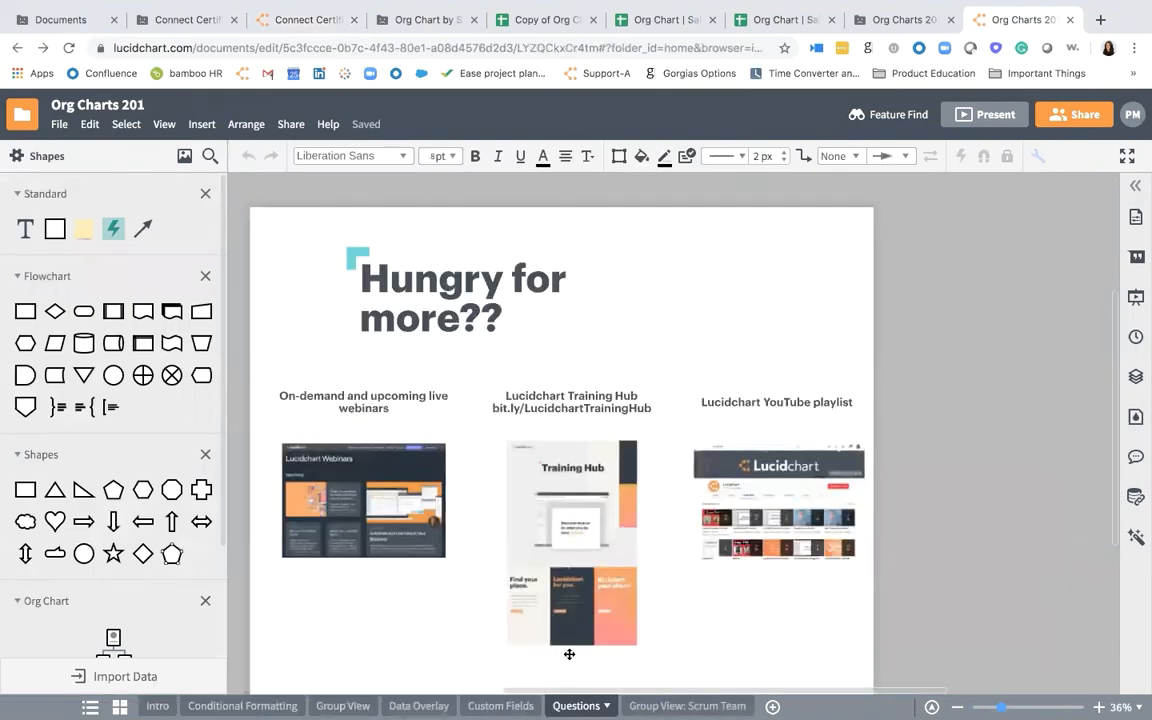
scroll(569, 654, up, 5)
scroll(569, 654, left, 2)
scroll(569, 654, up, 1)
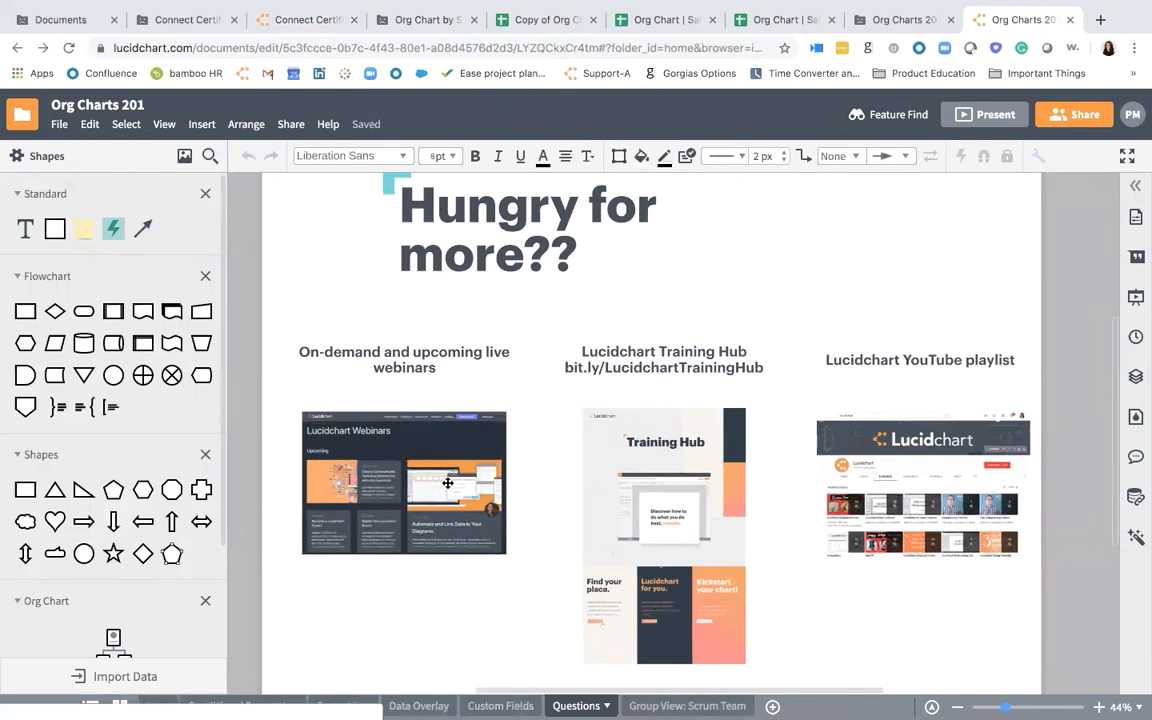
scroll(448, 485, up, 1)
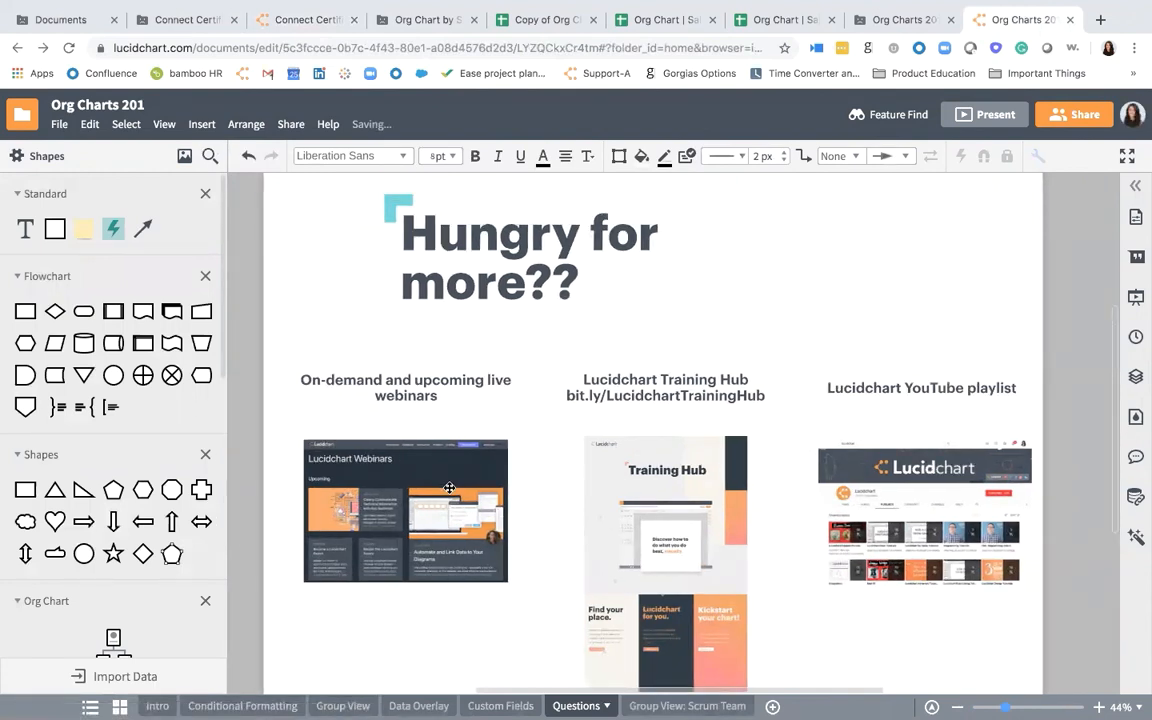